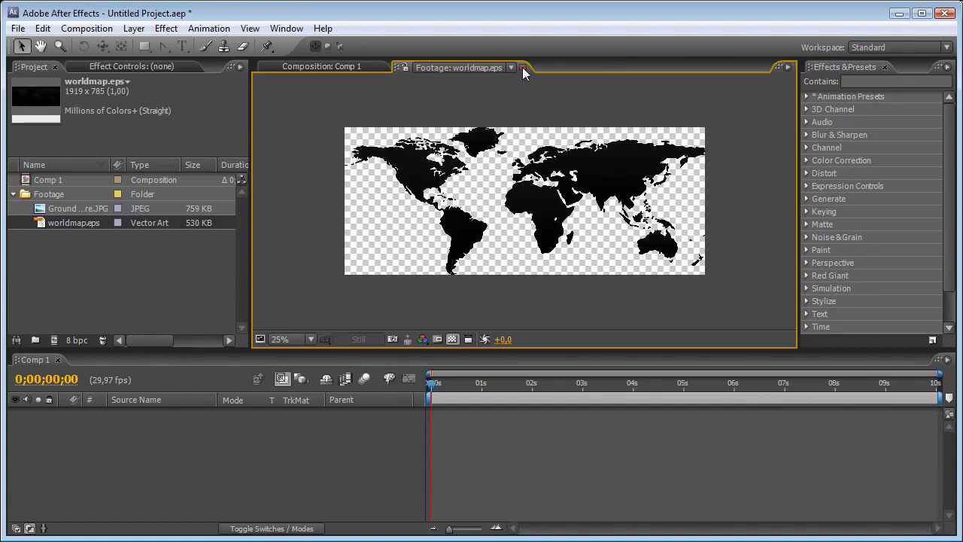
Step: Create a new composition from worldmap.eps and move it out of the Footage folder to the project root
{"action": "left_click", "coordinate": [522, 66]}
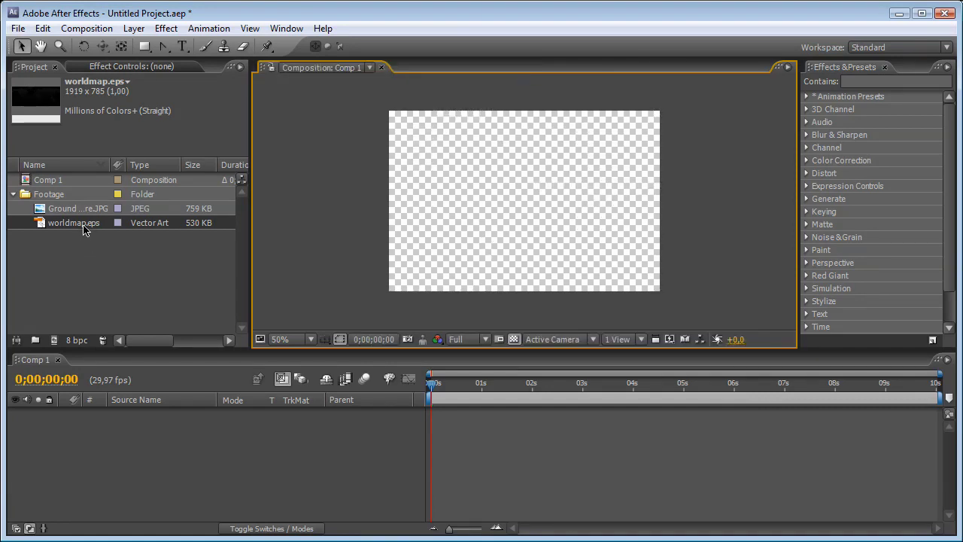
{"action": "left_click_drag", "start_coordinate": [85, 230], "coordinate": [52, 338]}
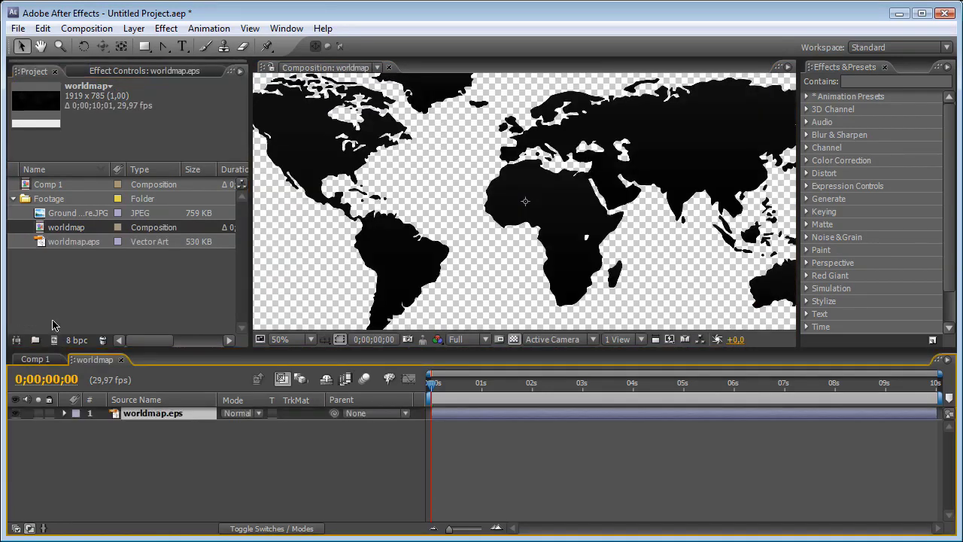
{"action": "left_click_drag", "start_coordinate": [68, 229], "coordinate": [65, 273]}
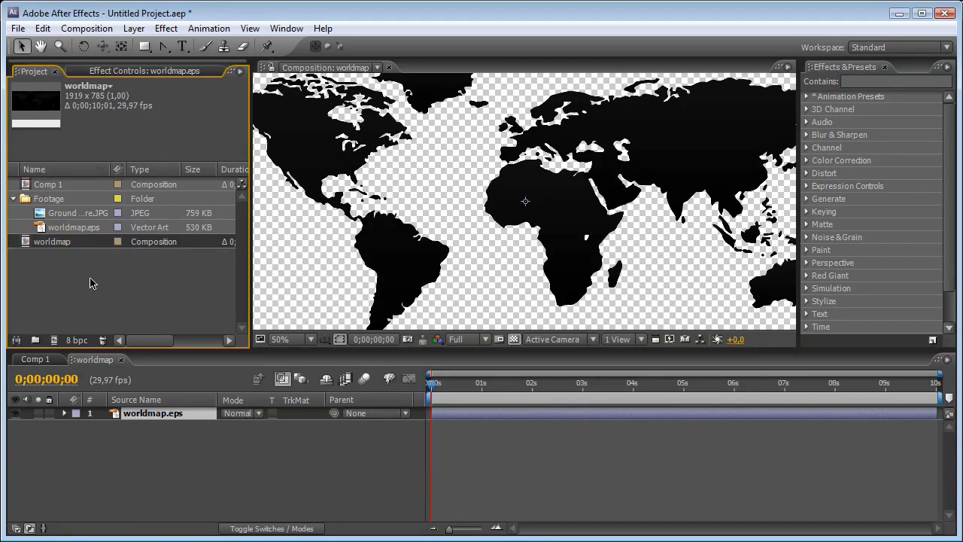
{"action": "scroll", "coordinate": [694, 194], "scroll_direction": "down", "scroll_amount": 2}
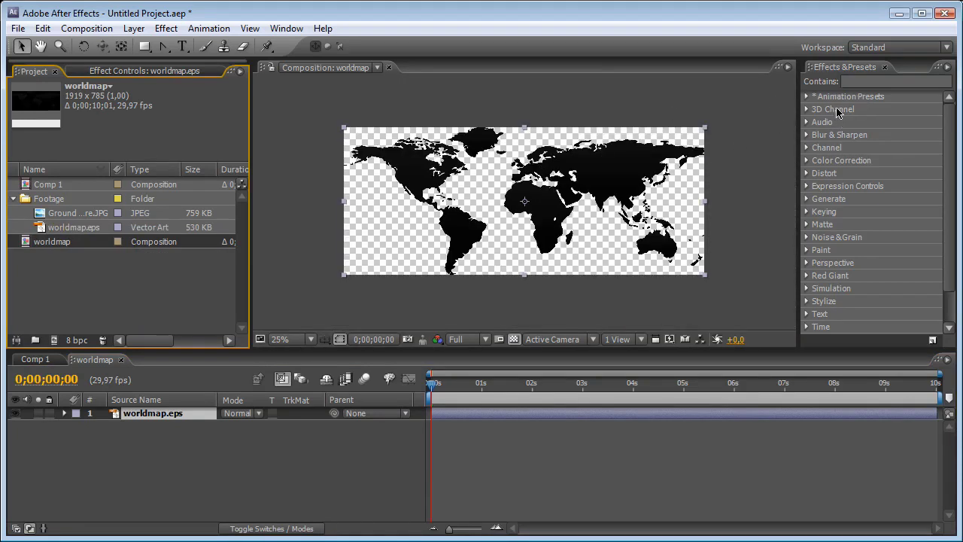
Step: Find the Ramp effect and apply it to the worldmap.eps layer
{"action": "left_click", "coordinate": [863, 81]}
{"action": "type", "text": "ramp"}
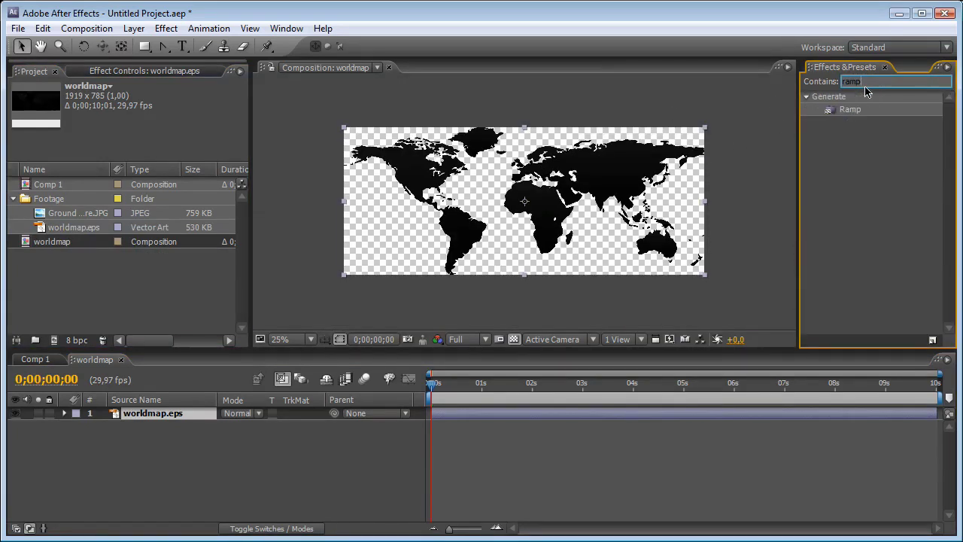
{"action": "left_click_drag", "start_coordinate": [854, 113], "coordinate": [557, 194]}
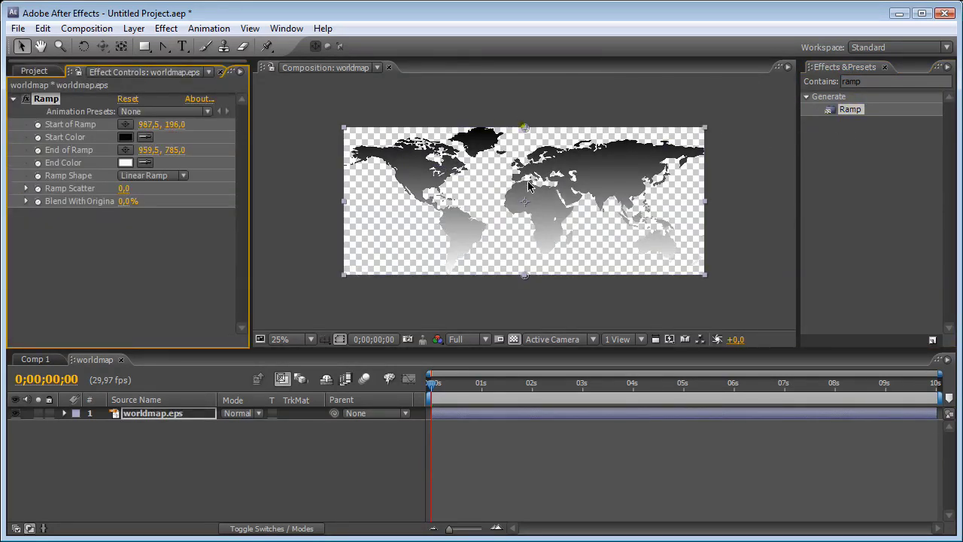
Step: Move the ramp's start point over Africa to about 975.5, 364 and set the preview resolution to Half
{"action": "left_click_drag", "start_coordinate": [518, 124], "coordinate": [527, 198]}
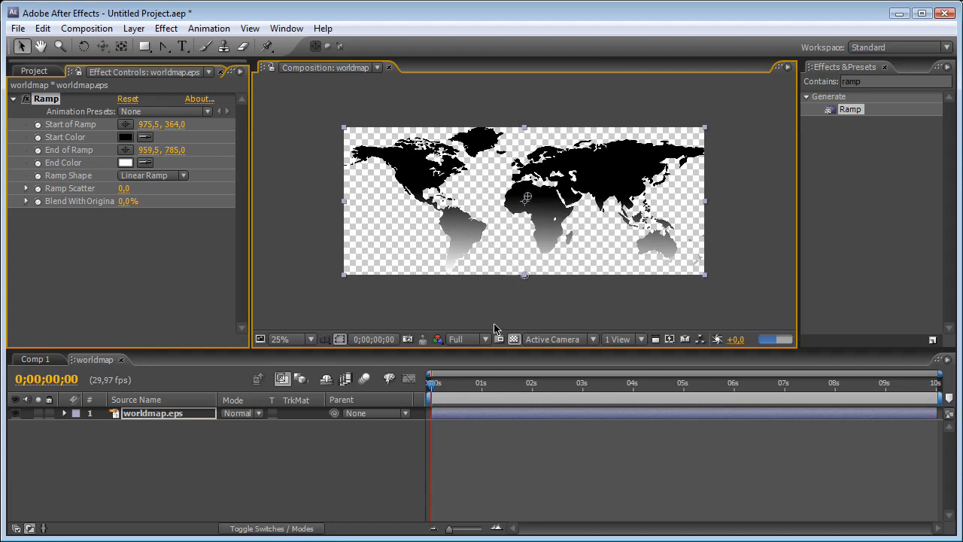
{"action": "left_click", "coordinate": [475, 343]}
{"action": "left_click", "coordinate": [479, 371]}
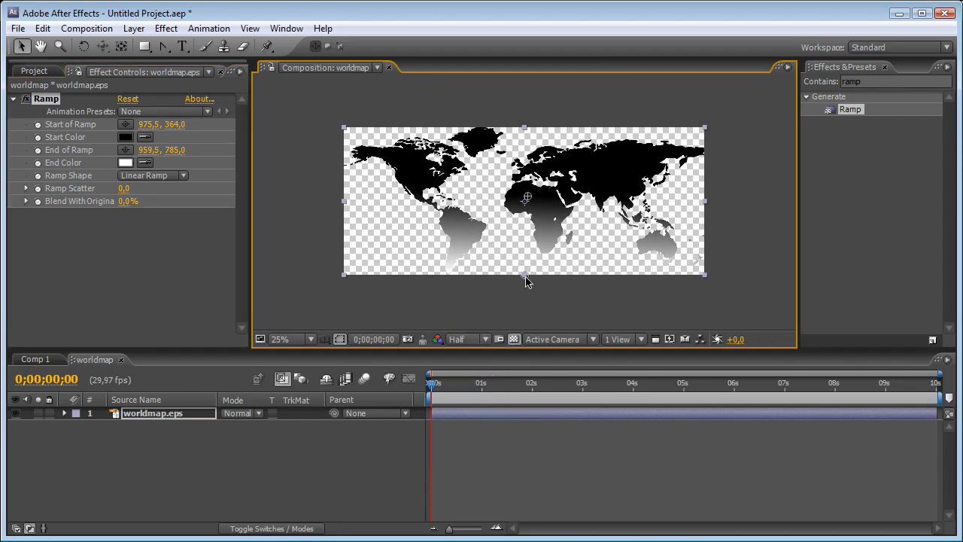
Step: Change the ramp shape to Radial Ramp and place its end point below the map at about 991.5, 1413
{"action": "left_click_drag", "start_coordinate": [525, 275], "coordinate": [524, 318]}
{"action": "left_click", "coordinate": [136, 178]}
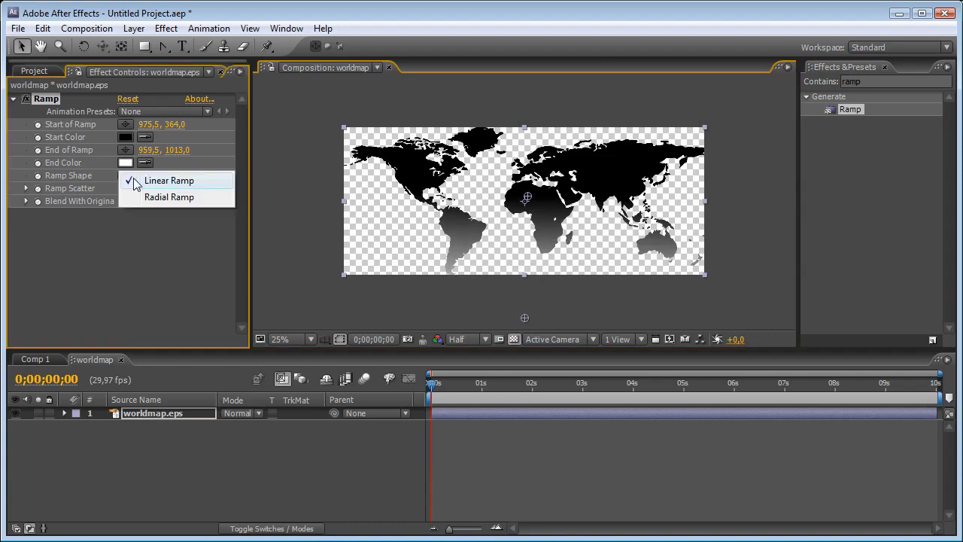
{"action": "left_click", "coordinate": [143, 197]}
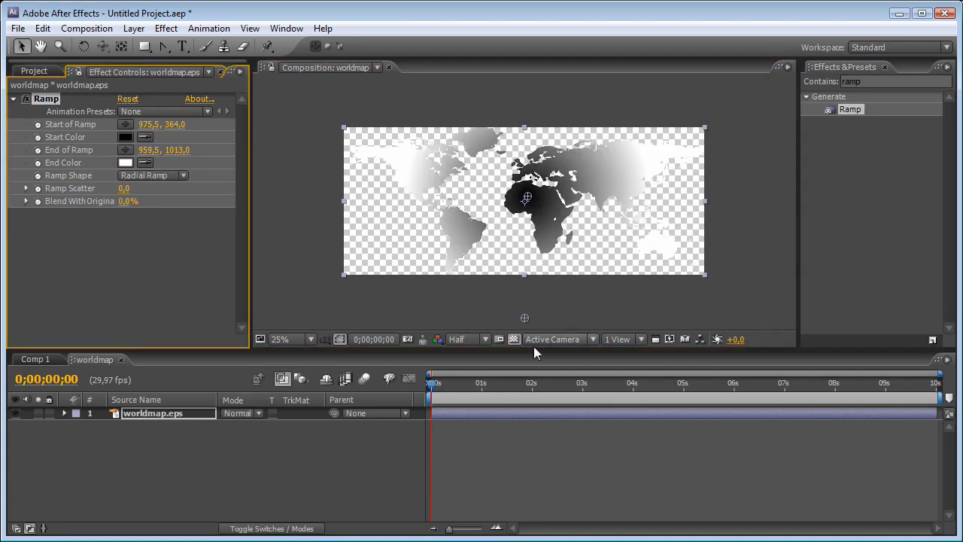
{"action": "left_click_drag", "start_coordinate": [525, 319], "coordinate": [530, 397]}
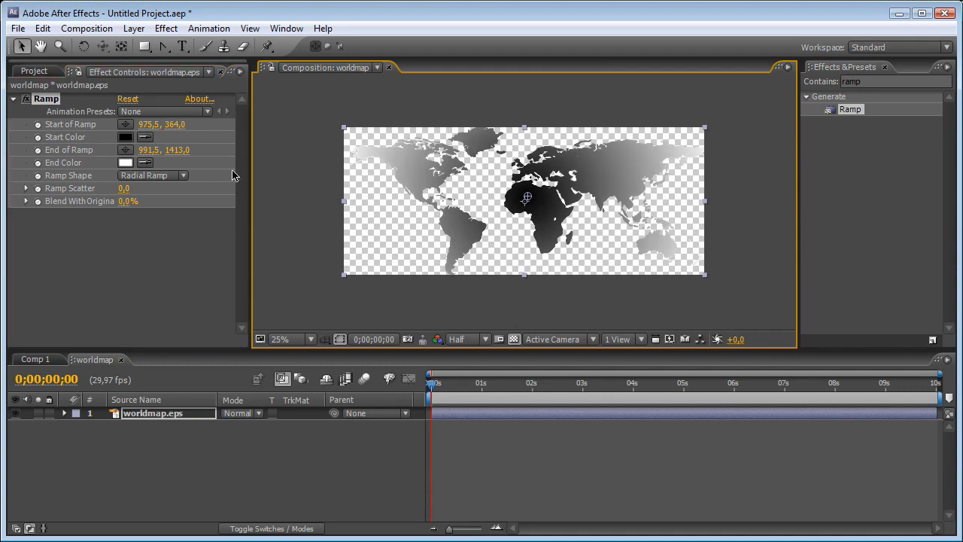
Step: Set the ramp's start color to a dark yellowish brown, 2E2608
{"action": "left_click", "coordinate": [126, 140]}
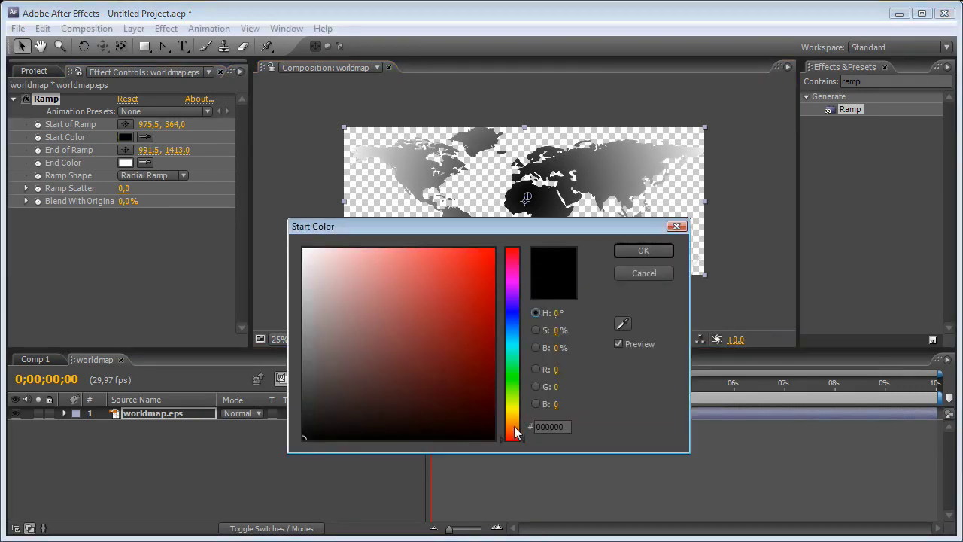
{"action": "left_click_drag", "start_coordinate": [514, 426], "coordinate": [509, 413]}
{"action": "left_click", "coordinate": [458, 381]}
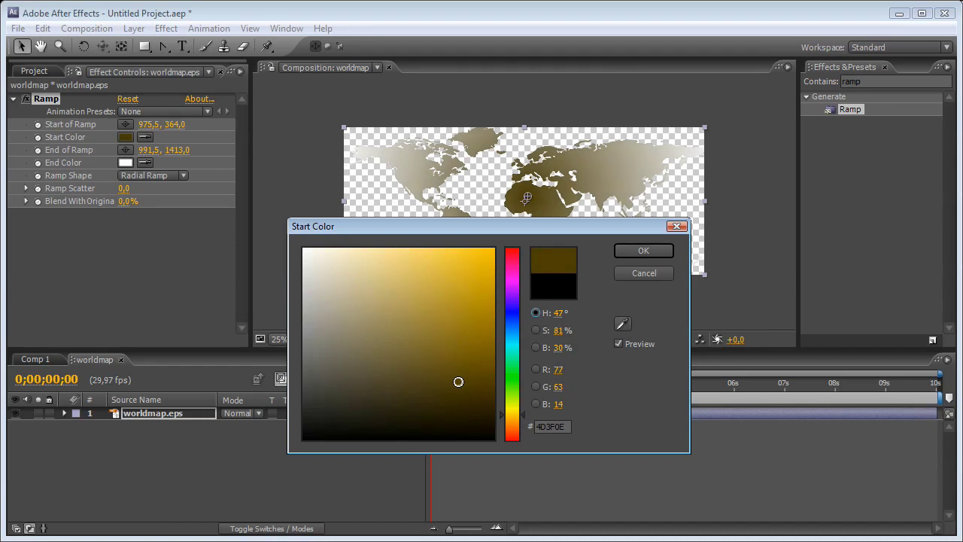
{"action": "left_click_drag", "start_coordinate": [458, 382], "coordinate": [460, 405]}
{"action": "left_click", "coordinate": [617, 248]}
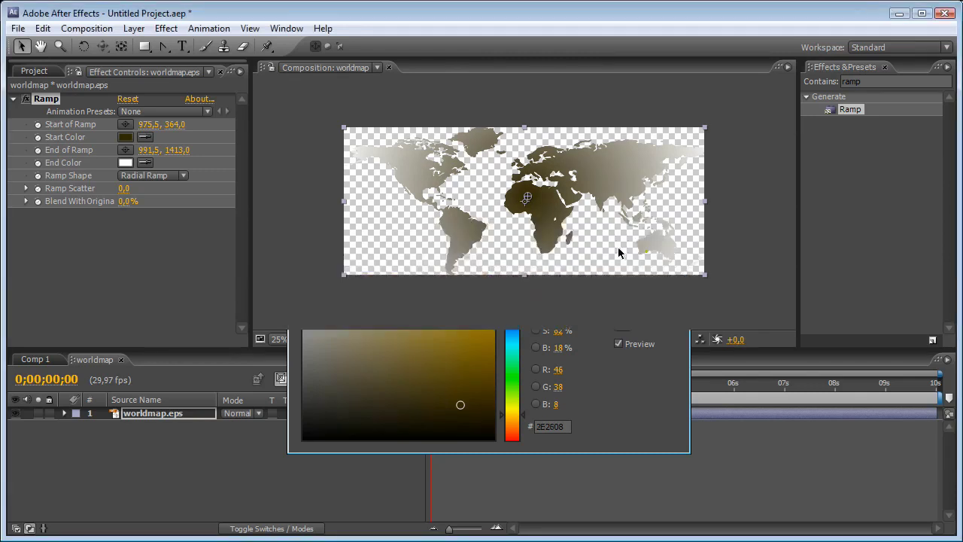
Step: Set the ramp's end color to a very dark red, 1B0606
{"action": "left_click", "coordinate": [125, 163]}
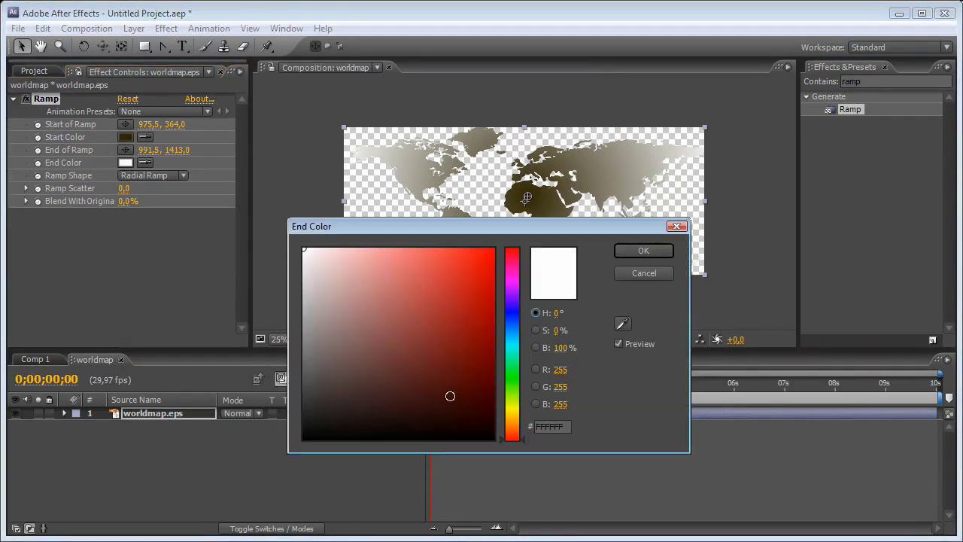
{"action": "left_click_drag", "start_coordinate": [449, 396], "coordinate": [460, 433]}
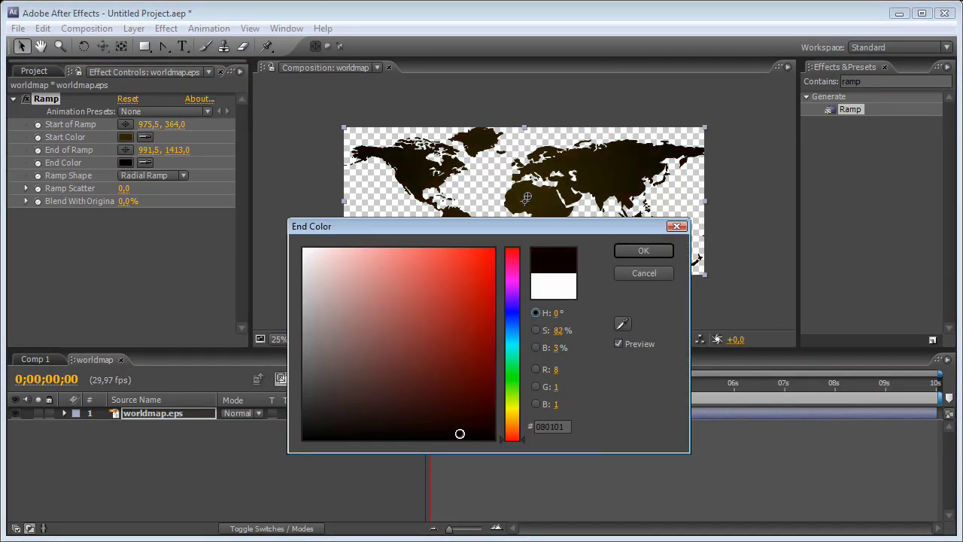
{"action": "left_click", "coordinate": [453, 417]}
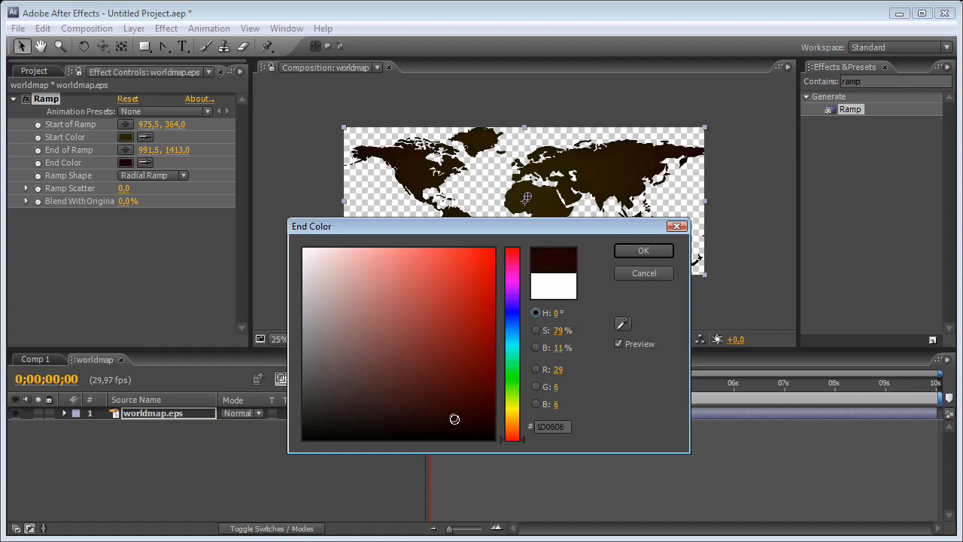
{"action": "left_click", "coordinate": [455, 419]}
{"action": "left_click", "coordinate": [632, 250]}
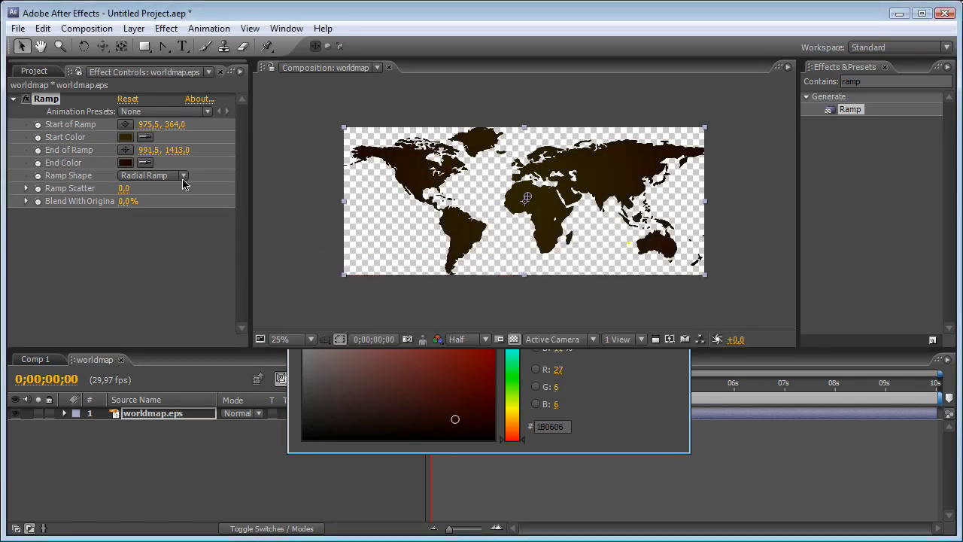
Step: Darken the ramp's start color to 261F05
{"action": "left_click", "coordinate": [125, 137]}
{"action": "left_click", "coordinate": [471, 411]}
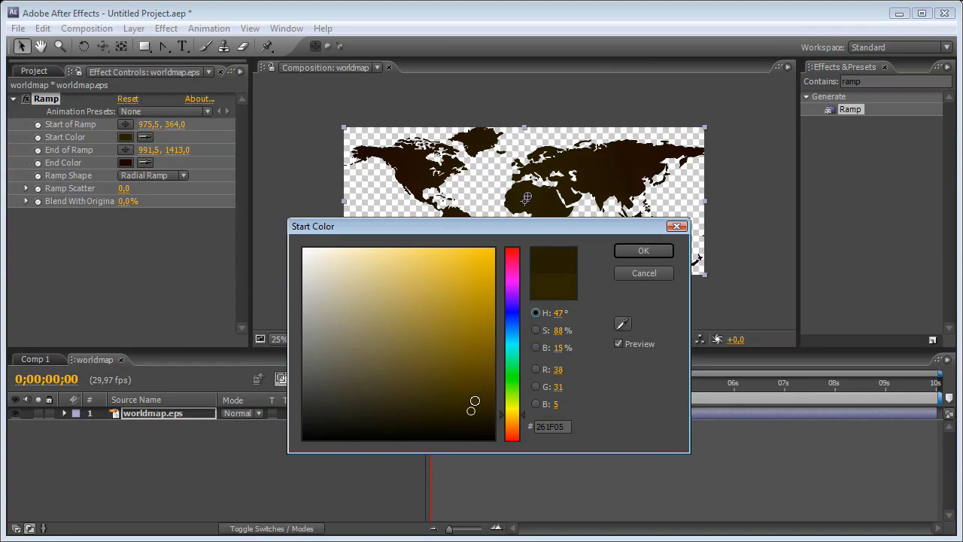
{"action": "left_click", "coordinate": [638, 248]}
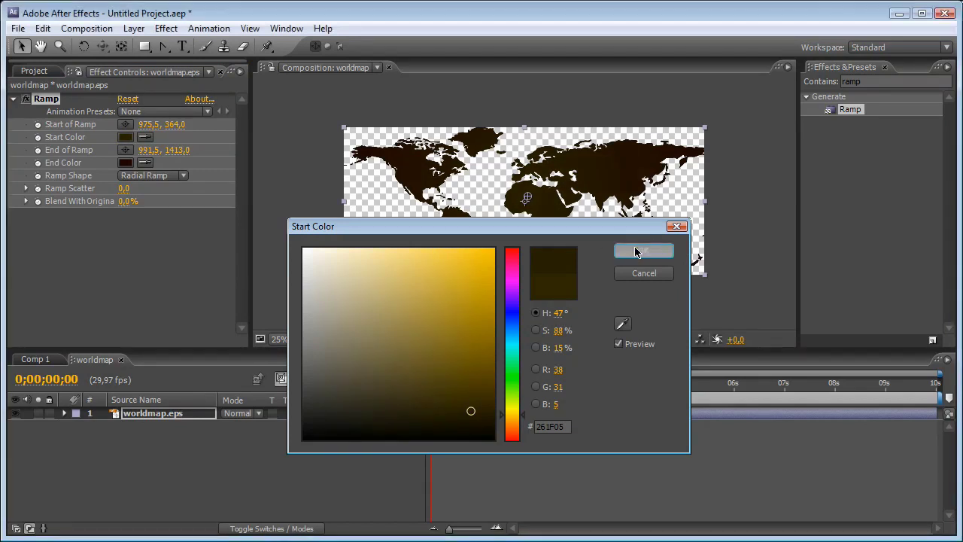
Step: Preview the Ground Texture.JPG footage and add it to the worldmap composition above the worldmap.eps layer
{"action": "left_click", "coordinate": [34, 70]}
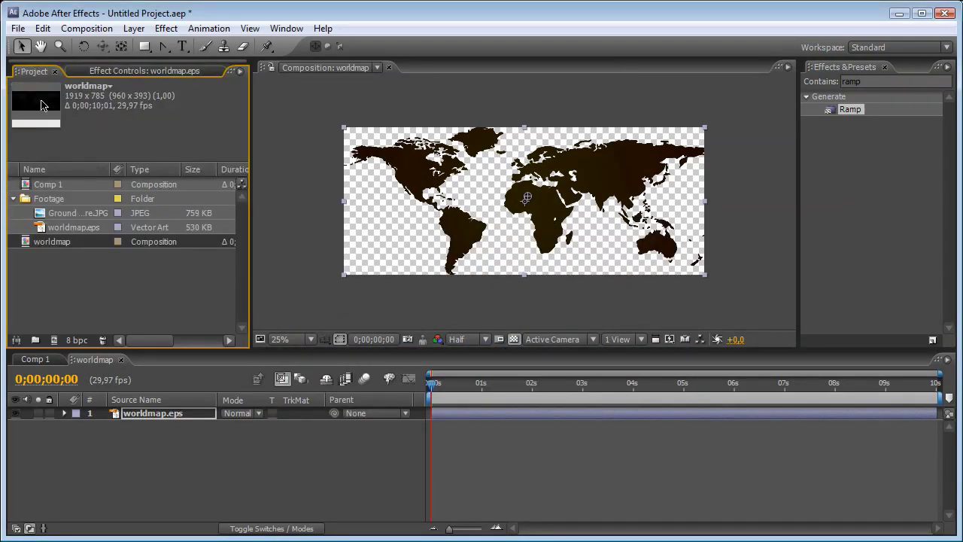
{"action": "double_click", "coordinate": [56, 214]}
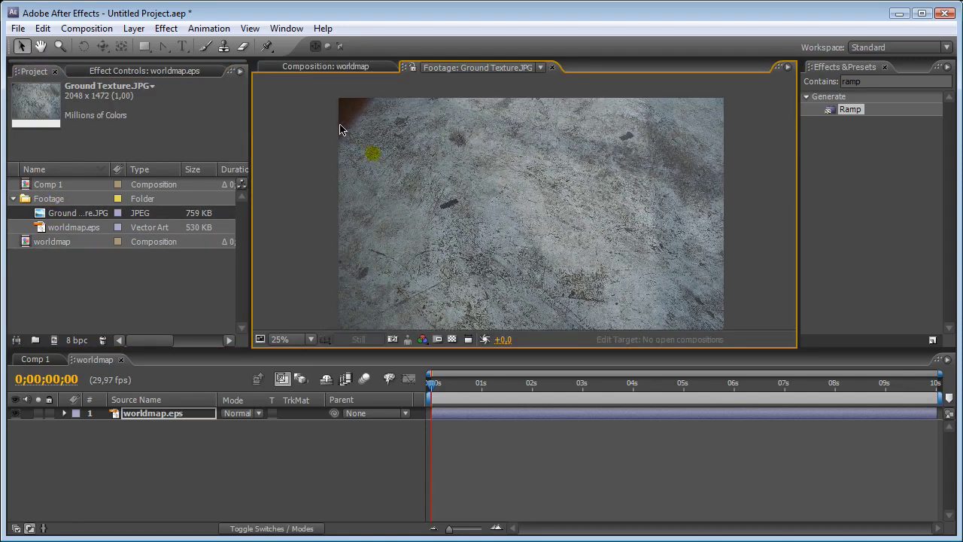
{"action": "key", "text": "h"}
{"action": "left_click_drag", "start_coordinate": [444, 177], "coordinate": [420, 138]}
{"action": "key", "text": "v"}
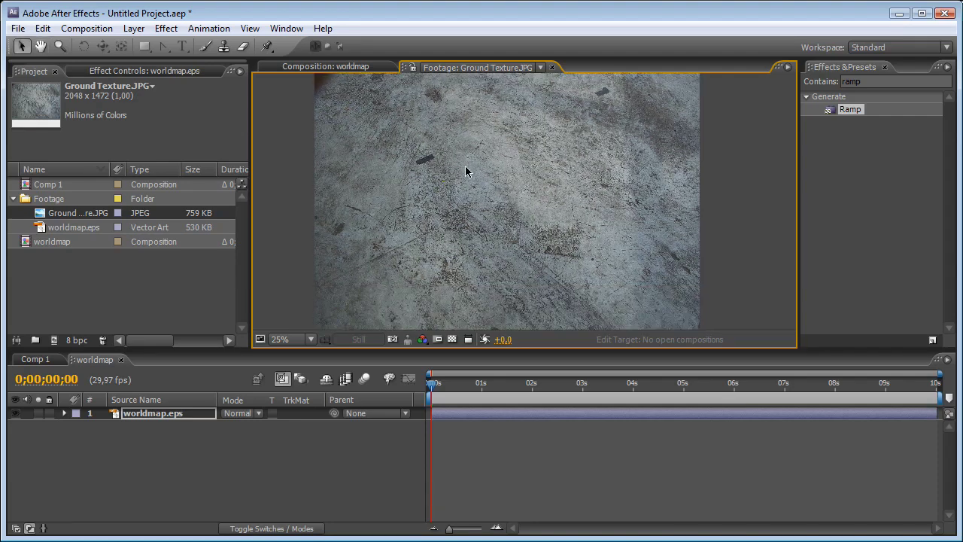
{"action": "left_click", "coordinate": [333, 67]}
{"action": "left_click_drag", "start_coordinate": [73, 214], "coordinate": [169, 412]}
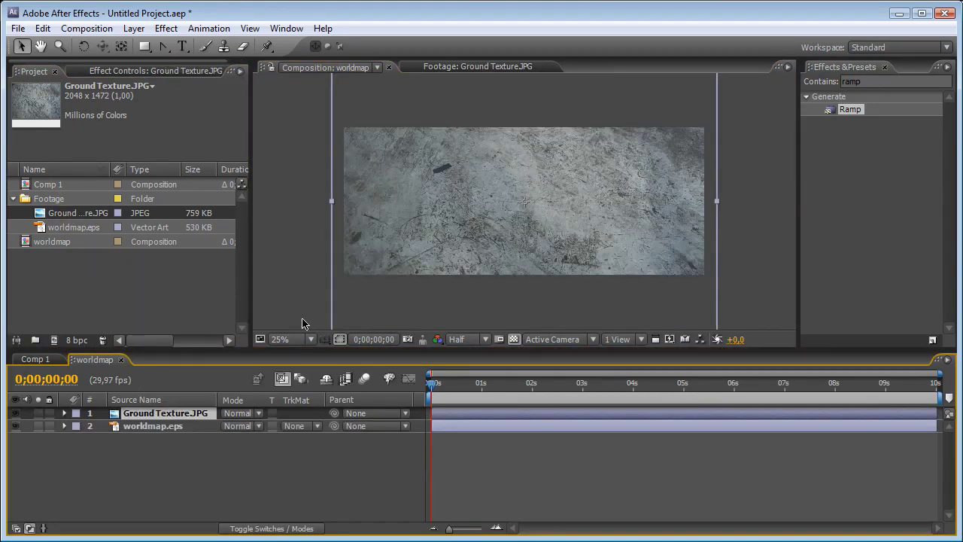
Step: Rotate the Ground Texture.JPG layer slightly clockwise and shift it upward over the map
{"action": "key", "text": "w"}
{"action": "left_click_drag", "start_coordinate": [553, 179], "coordinate": [576, 179]}
{"action": "left_click", "coordinate": [22, 46]}
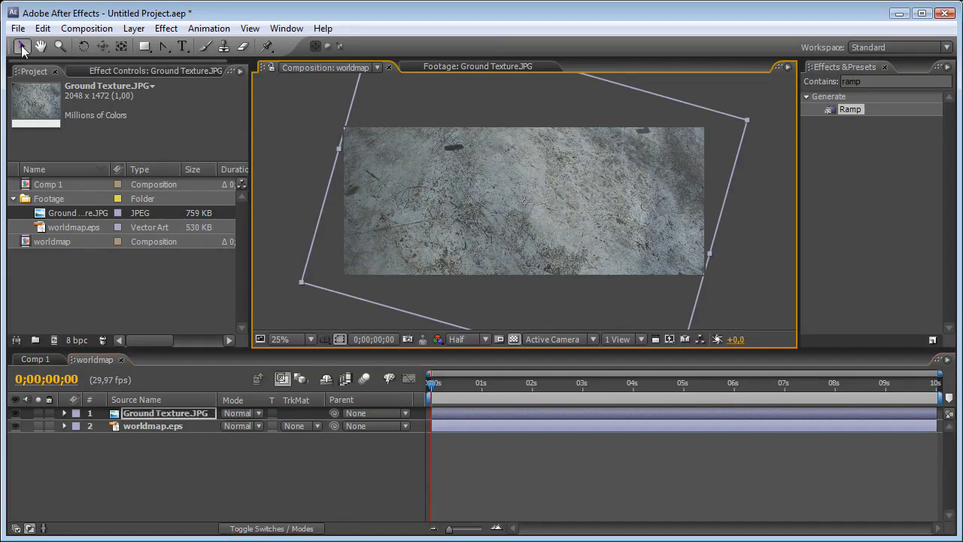
{"action": "left_click_drag", "start_coordinate": [446, 217], "coordinate": [453, 202]}
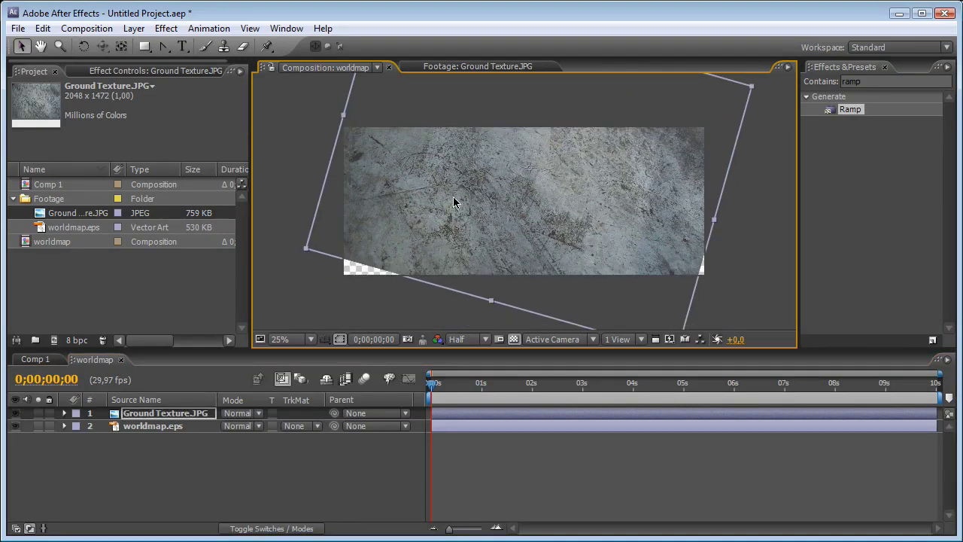
Step: Set the worldmap.eps layer's track matte to Luma Matte "Ground Texture.JPG"
{"action": "left_click", "coordinate": [317, 425]}
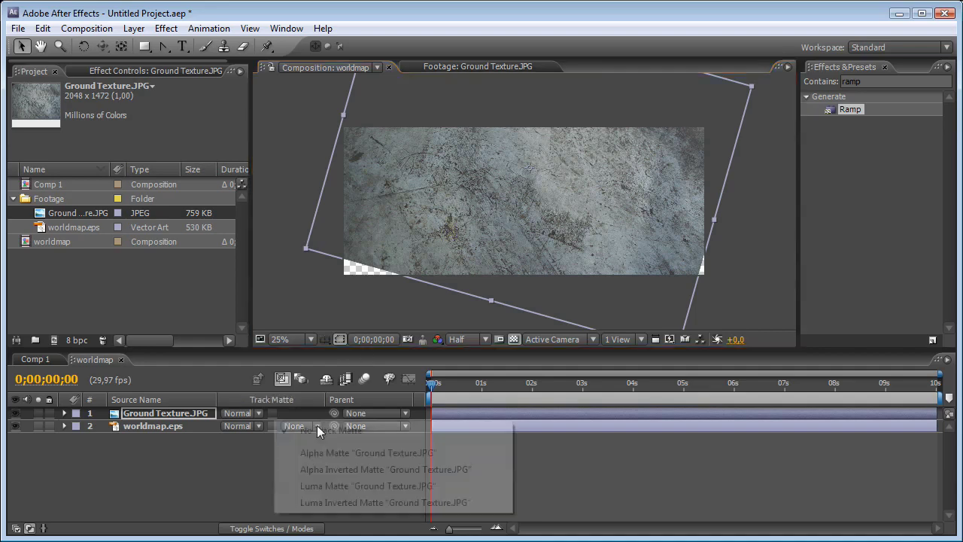
{"action": "left_click", "coordinate": [316, 486]}
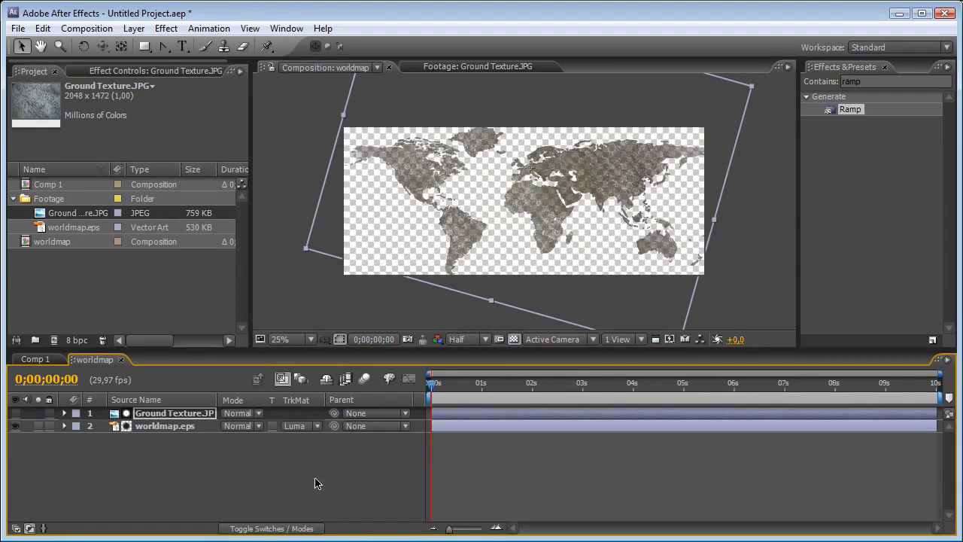
Step: Apply the Curves effect to the Ground Texture.JPG layer and bend its RGB curve strongly upward in the darker tones
{"action": "left_click", "coordinate": [865, 81]}
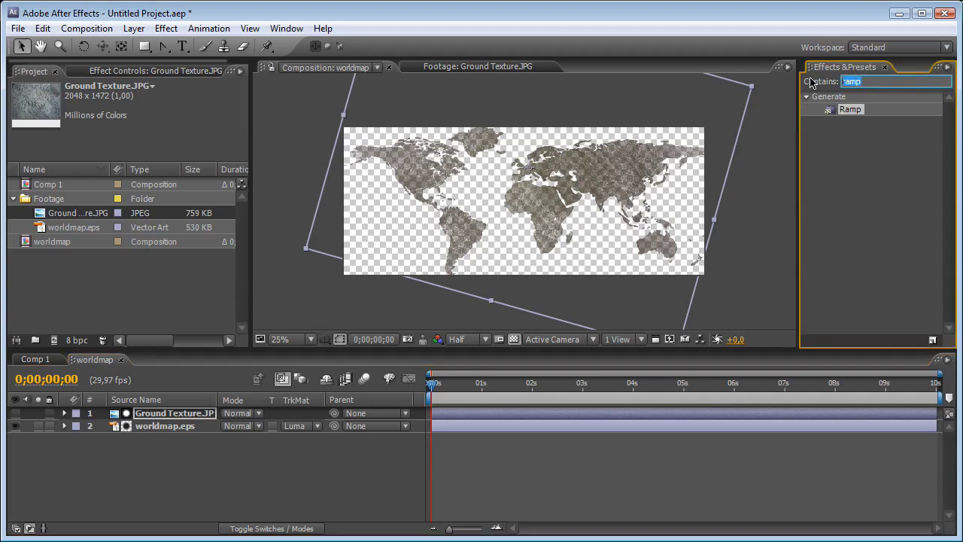
{"action": "type", "text": "curv"}
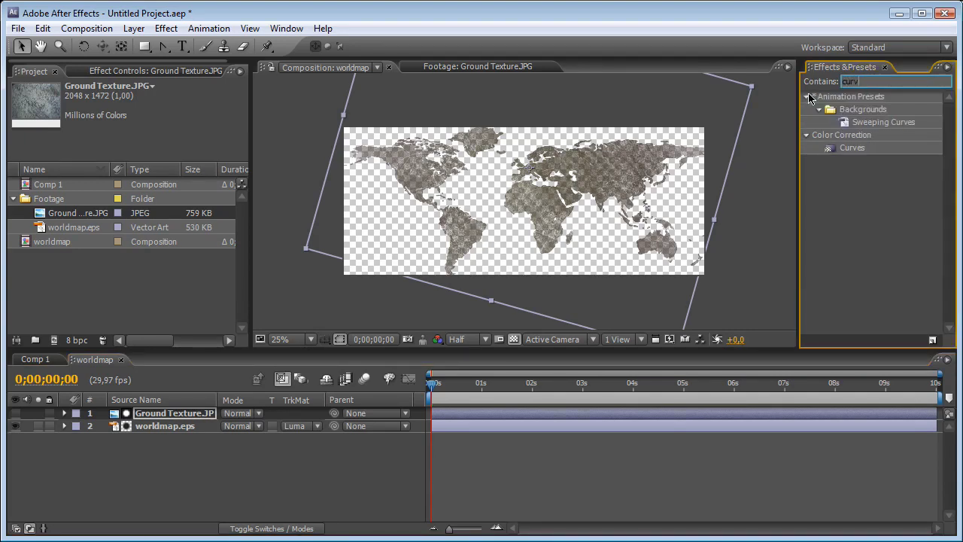
{"action": "left_click_drag", "start_coordinate": [843, 149], "coordinate": [145, 415]}
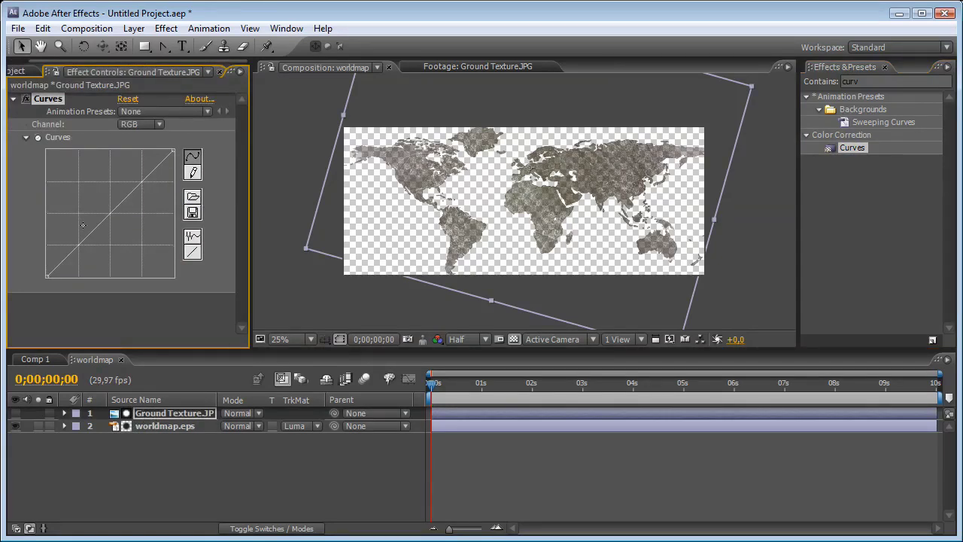
{"action": "left_click_drag", "start_coordinate": [82, 225], "coordinate": [89, 188]}
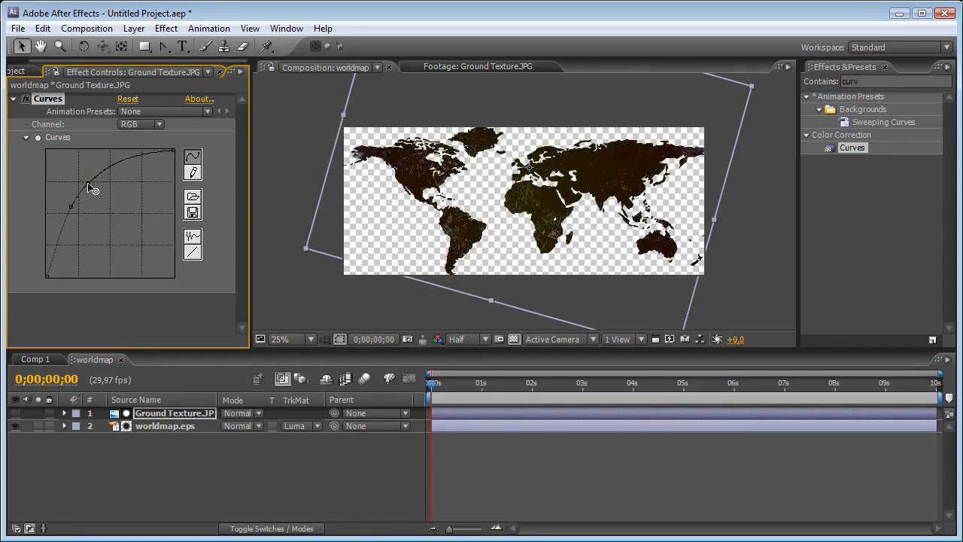
{"action": "left_click_drag", "start_coordinate": [76, 203], "coordinate": [181, 332]}
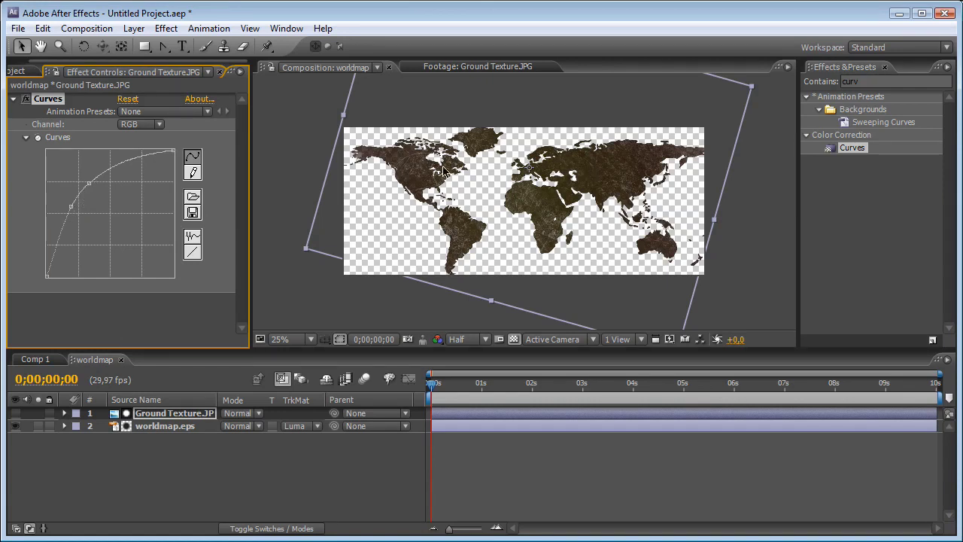
Step: Open the Comp 1 composition and rename it to Final
{"action": "left_click", "coordinate": [19, 71]}
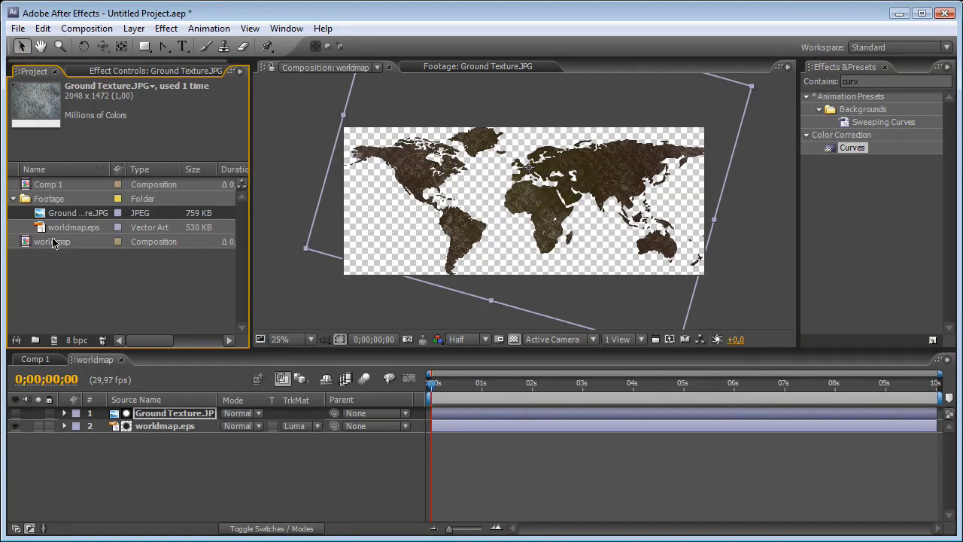
{"action": "left_click", "coordinate": [47, 358]}
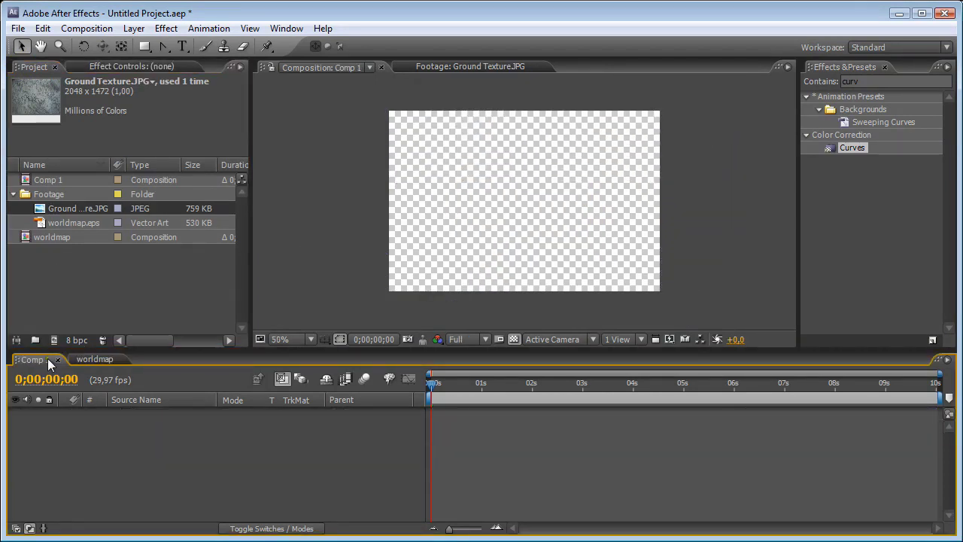
{"action": "left_click", "coordinate": [58, 185]}
{"action": "key", "text": "Return"}
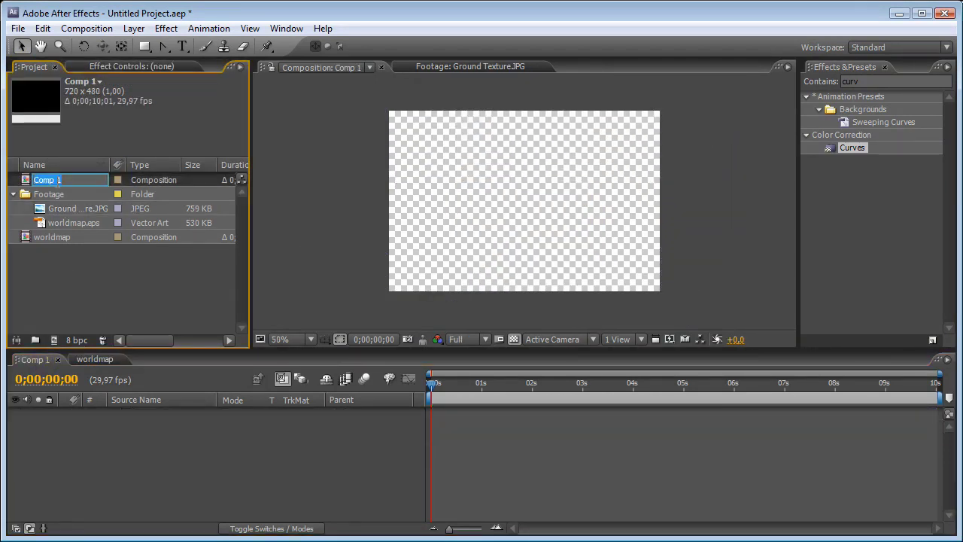
{"action": "type", "text": "Final"}
{"action": "key", "text": "Return"}
Step: Add the worldmap composition as a layer in Final and scale it down to 73%
{"action": "left_click_drag", "start_coordinate": [66, 237], "coordinate": [93, 427]}
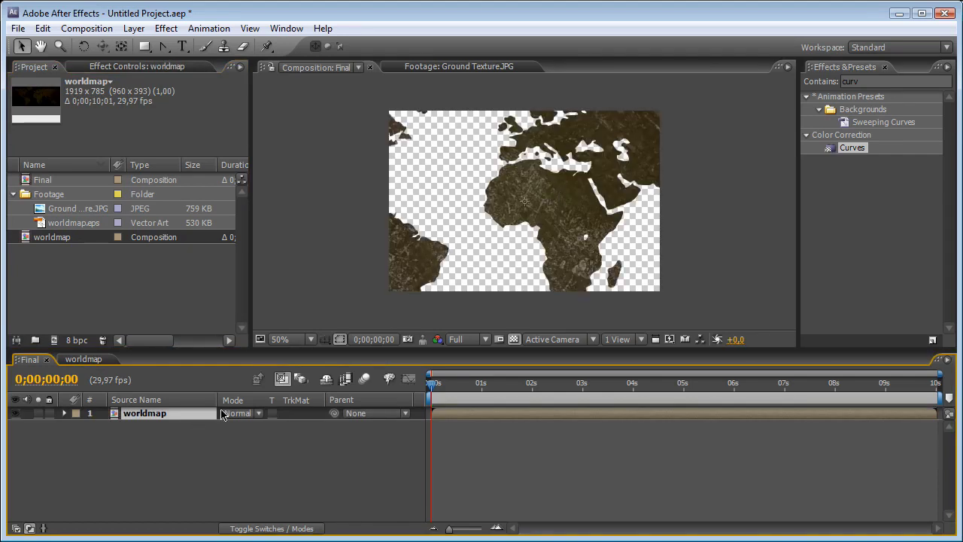
{"action": "key", "text": "s"}
{"action": "left_click_drag", "start_coordinate": [266, 426], "coordinate": [255, 425]}
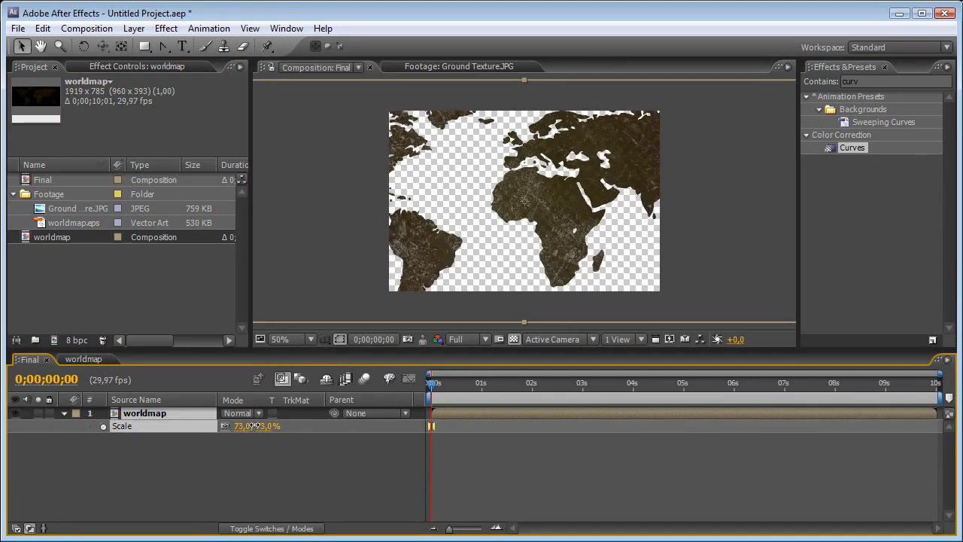
Step: Make the worldmap layer 3D and rotate it flat, with an X orientation of 270°
{"action": "left_click", "coordinate": [270, 529]}
{"action": "left_click", "coordinate": [306, 413]}
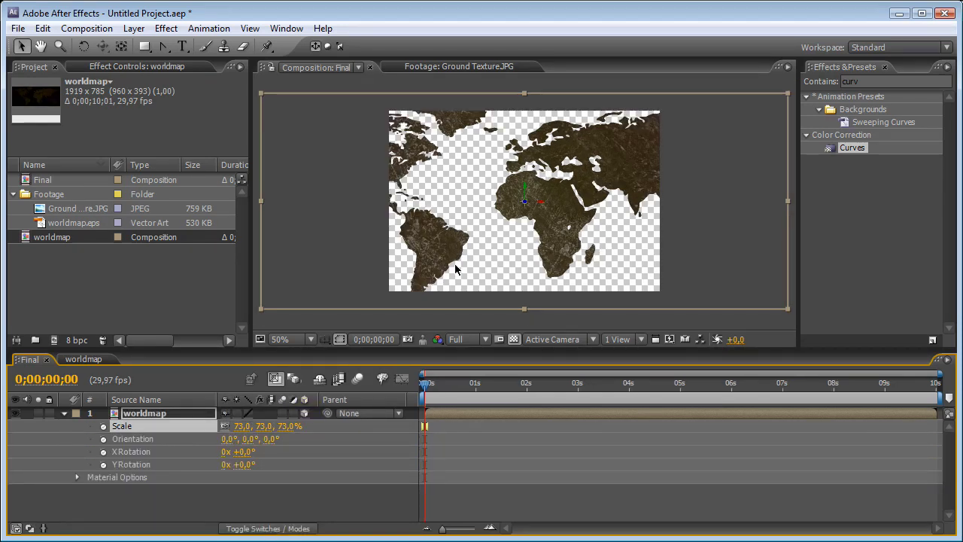
{"action": "key", "text": "w"}
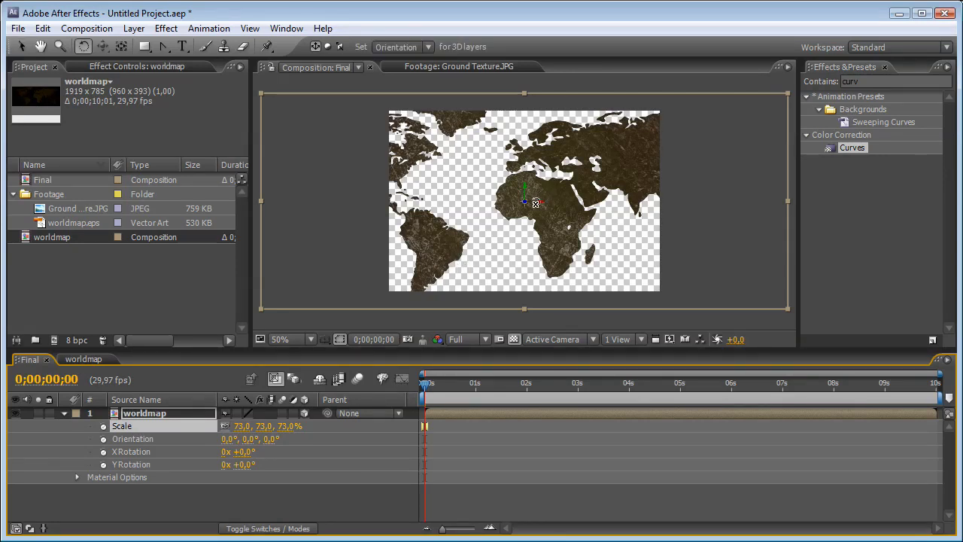
{"action": "left_click_drag", "start_coordinate": [534, 203], "coordinate": [534, 166]}
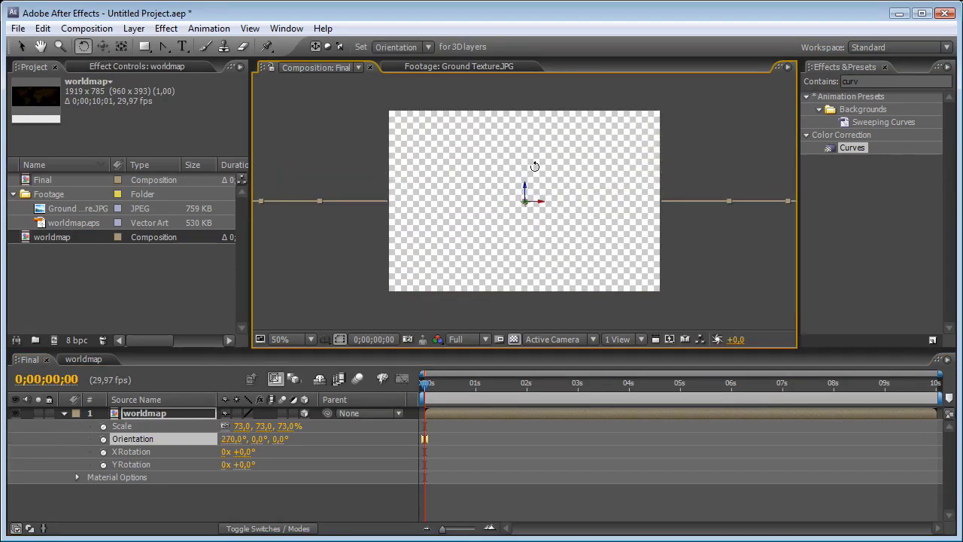
Step: Set the preview resolution to Half and create a camera layer with the 28mm preset
{"action": "left_click", "coordinate": [468, 339]}
{"action": "left_click", "coordinate": [480, 372]}
{"action": "left_click", "coordinate": [133, 28]}
{"action": "mouse_move", "coordinate": [146, 46]}
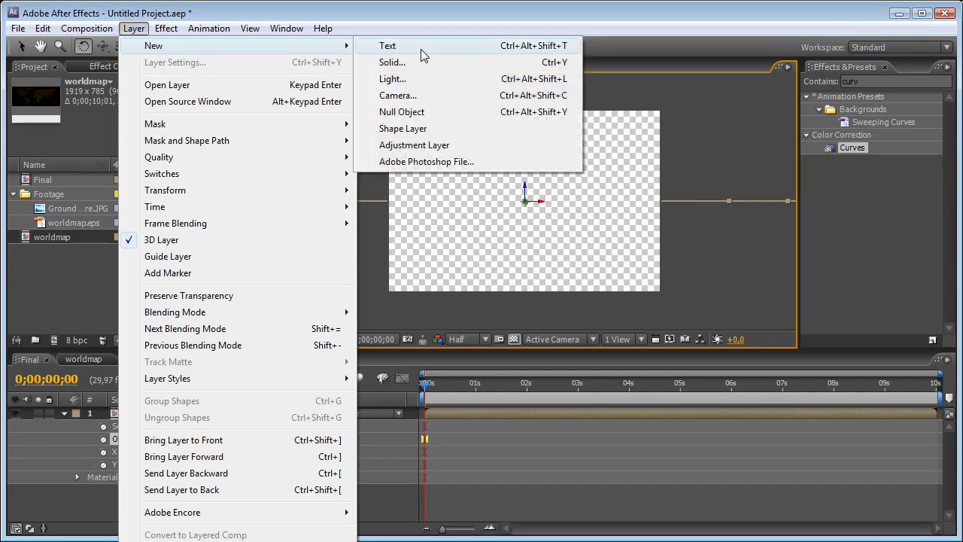
{"action": "left_click", "coordinate": [413, 94]}
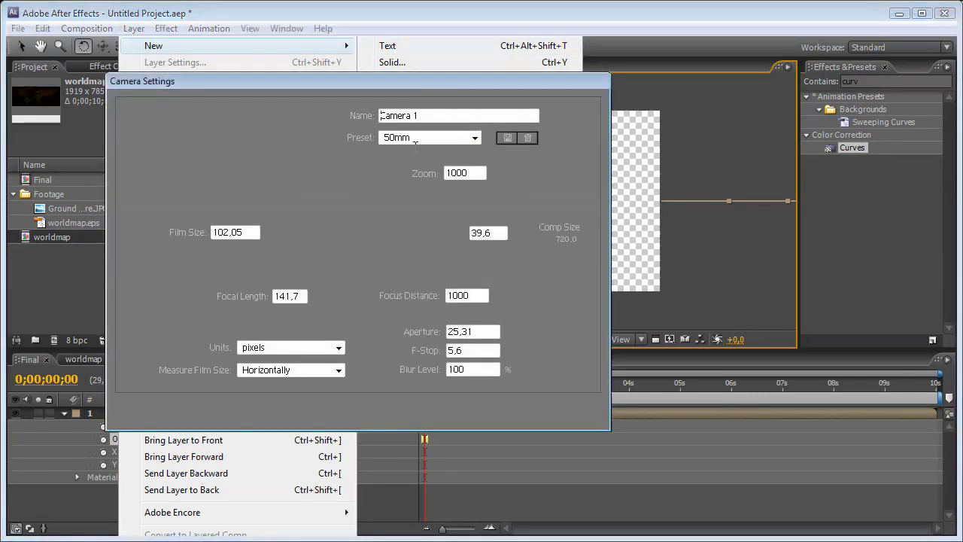
{"action": "left_click", "coordinate": [418, 137]}
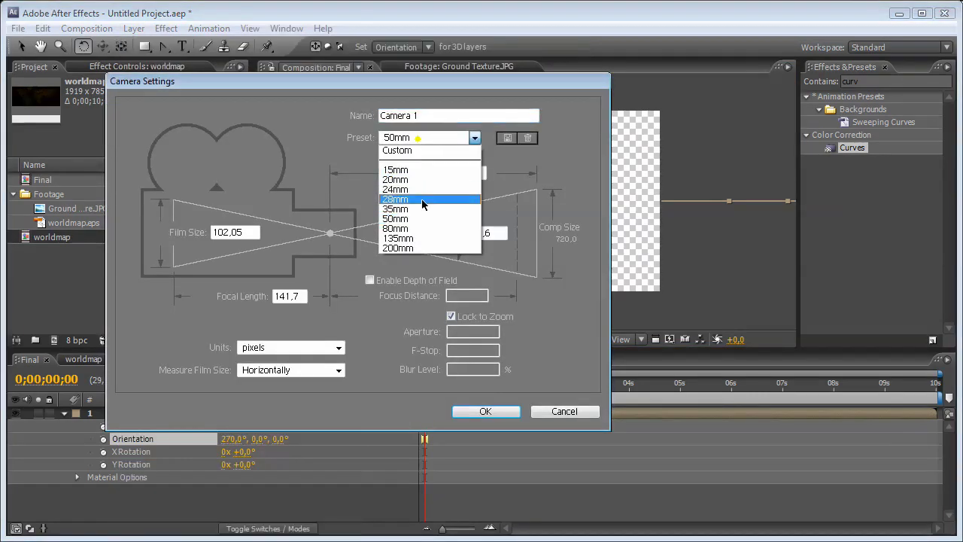
{"action": "left_click", "coordinate": [421, 199]}
{"action": "left_click", "coordinate": [470, 412]}
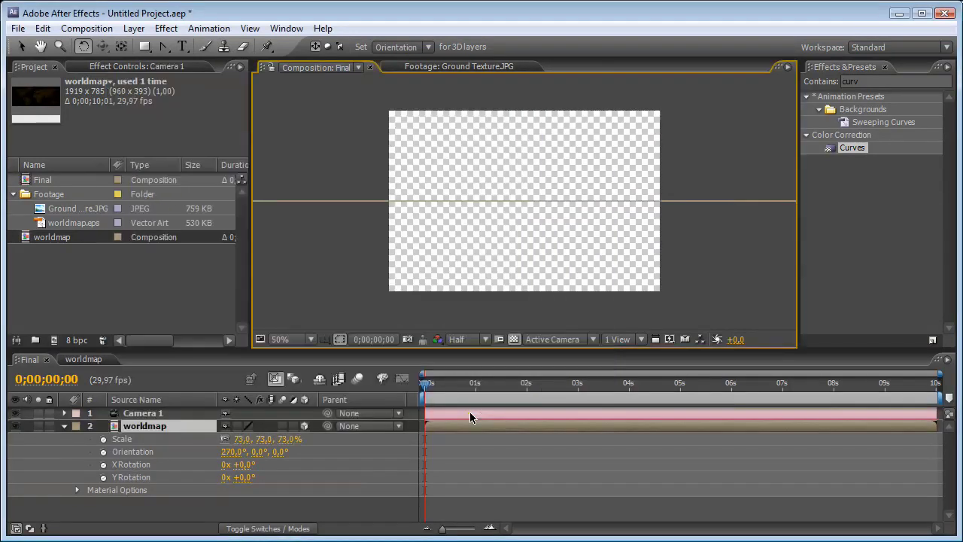
Step: Orbit Camera 1 upward with the Orbit Camera tool to view the flat world map from above at a slight angle
{"action": "left_click", "coordinate": [103, 45]}
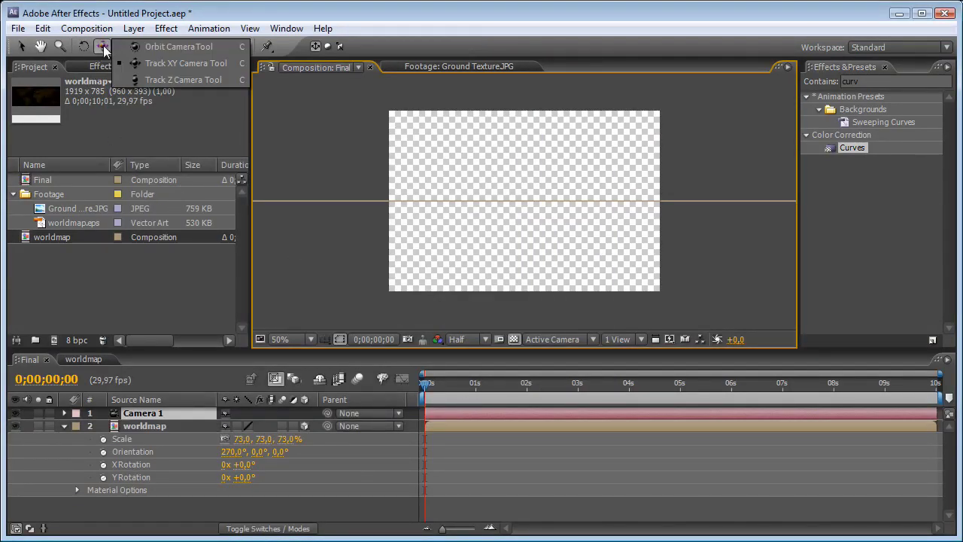
{"action": "left_click", "coordinate": [127, 49]}
{"action": "left_click_drag", "start_coordinate": [441, 144], "coordinate": [448, 231]}
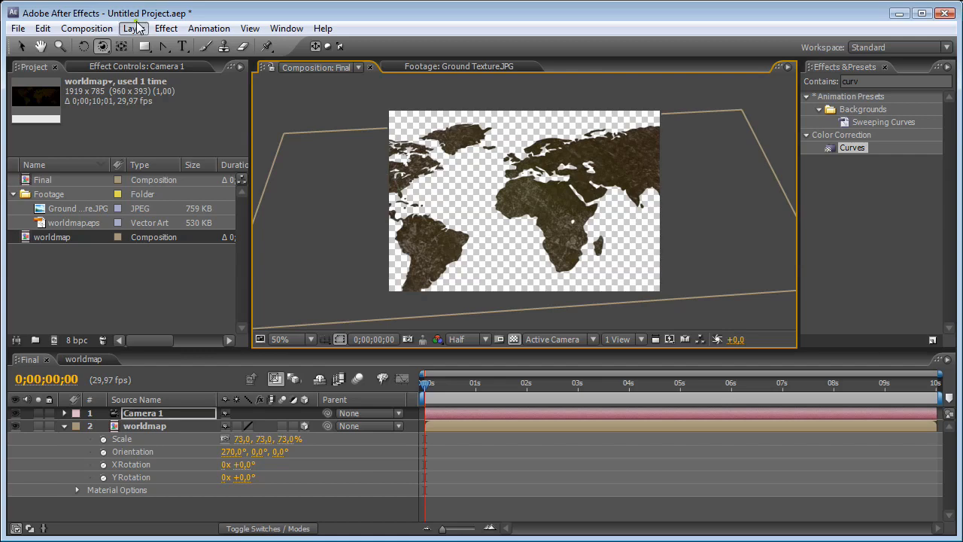
Step: Create a black solid named BG at comp size, 720 x 480 pixels, and move it below the worldmap layer
{"action": "left_click", "coordinate": [134, 28]}
{"action": "mouse_move", "coordinate": [152, 49]}
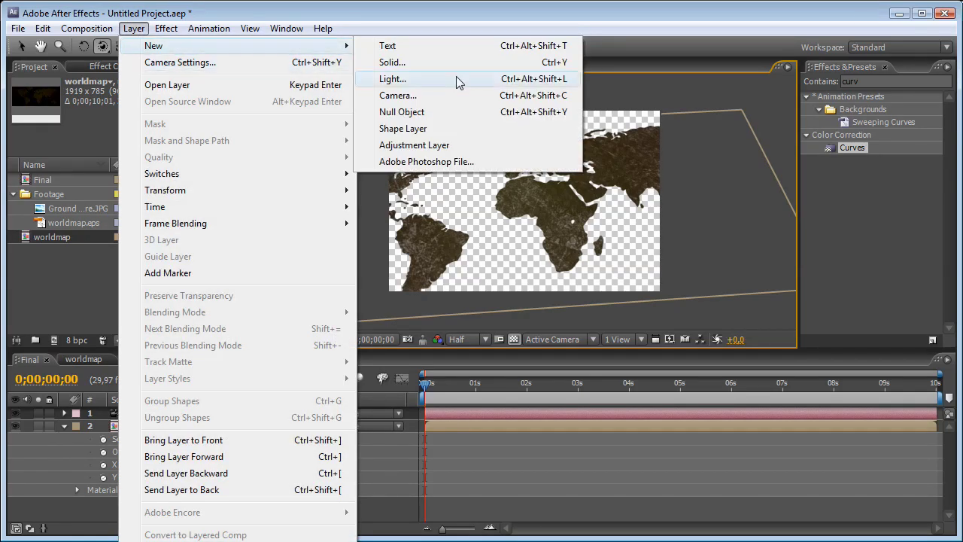
{"action": "left_click", "coordinate": [449, 68]}
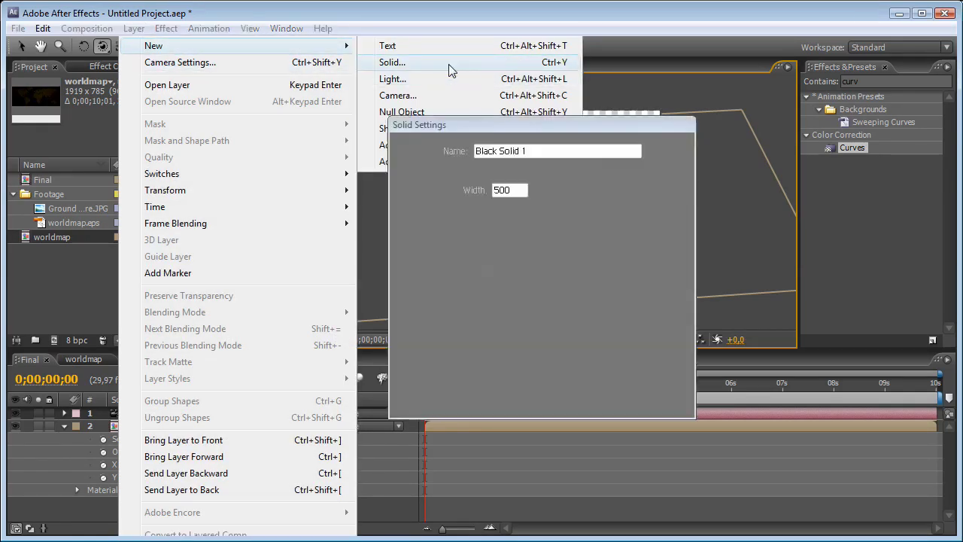
{"action": "key", "text": "BackSpace"}
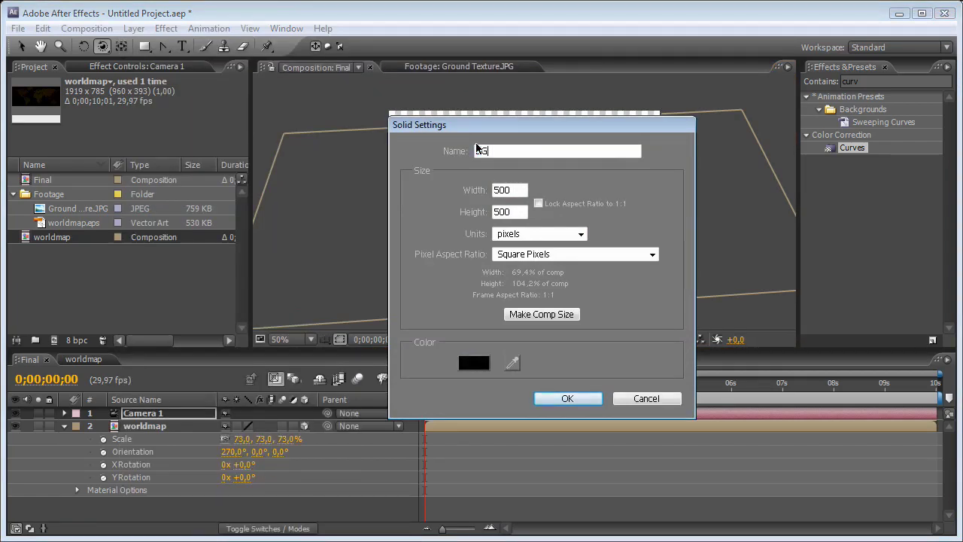
{"action": "left_click", "coordinate": [516, 315]}
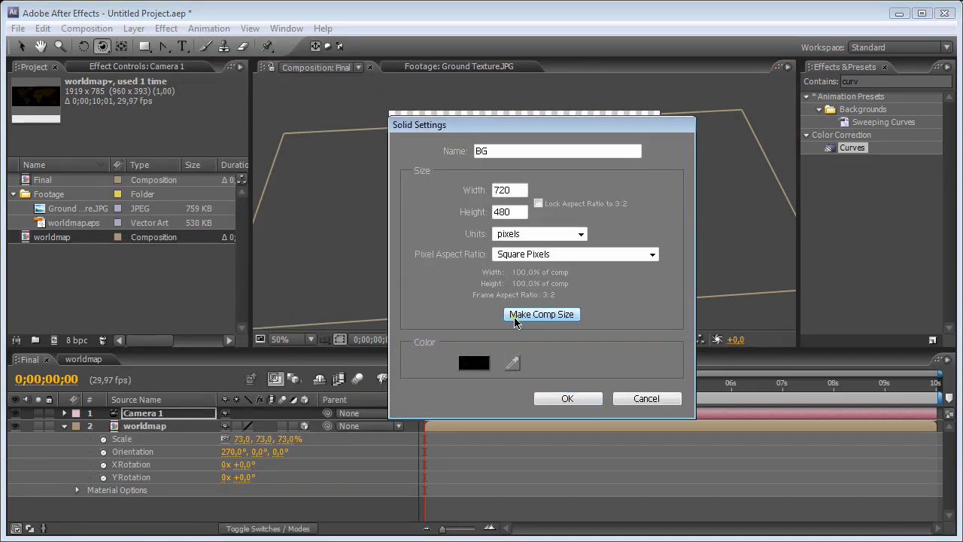
{"action": "left_click", "coordinate": [565, 398]}
{"action": "left_click_drag", "start_coordinate": [160, 415], "coordinate": [170, 510]}
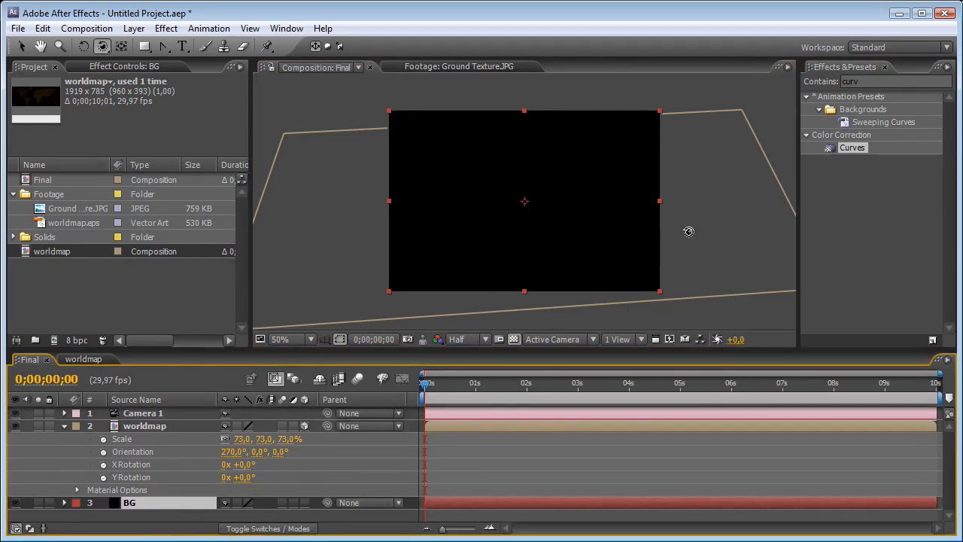
Step: Find the Ramp effect, apply it to the BG layer and return to the Selection tool
{"action": "left_click", "coordinate": [873, 81]}
{"action": "type", "text": "Ramp"}
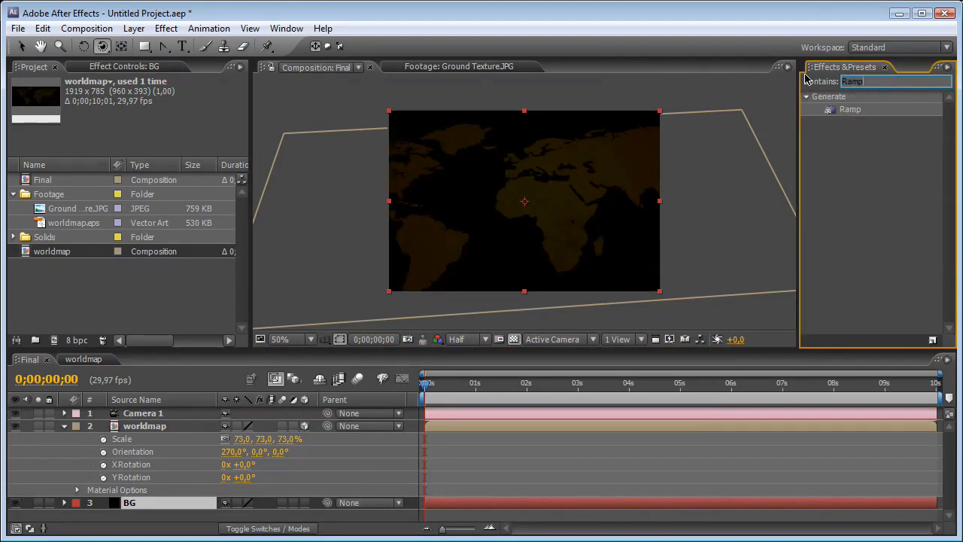
{"action": "left_click_drag", "start_coordinate": [852, 110], "coordinate": [112, 502]}
{"action": "key", "text": "v"}
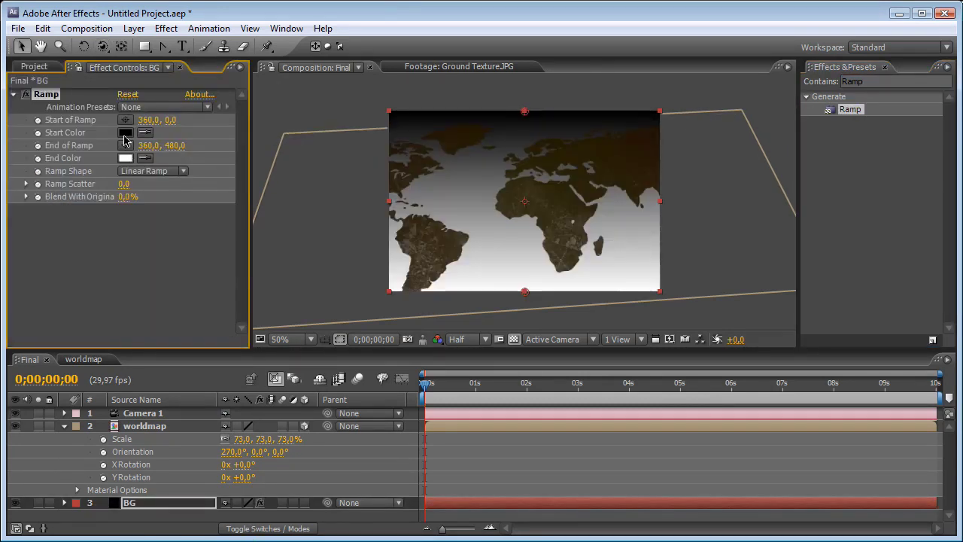
Step: Set the Start Color of the BG layer's Ramp to dark brown 41250E
{"action": "left_click", "coordinate": [125, 132]}
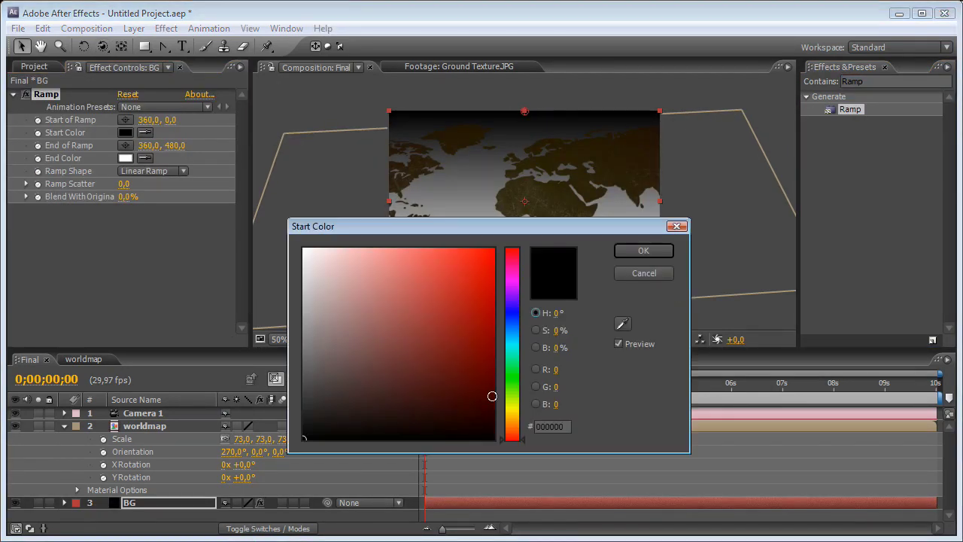
{"action": "left_click", "coordinate": [512, 425]}
{"action": "left_click", "coordinate": [438, 395]}
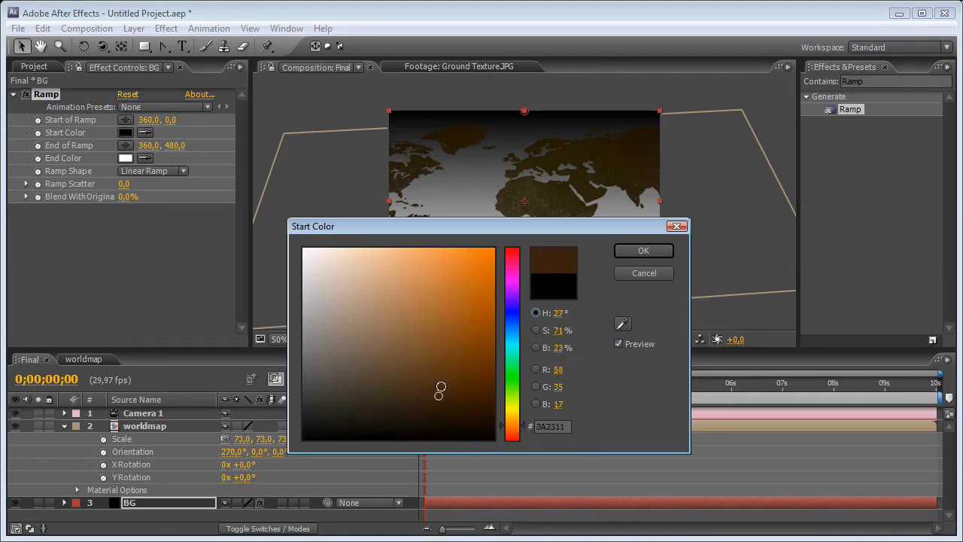
{"action": "left_click", "coordinate": [452, 390]}
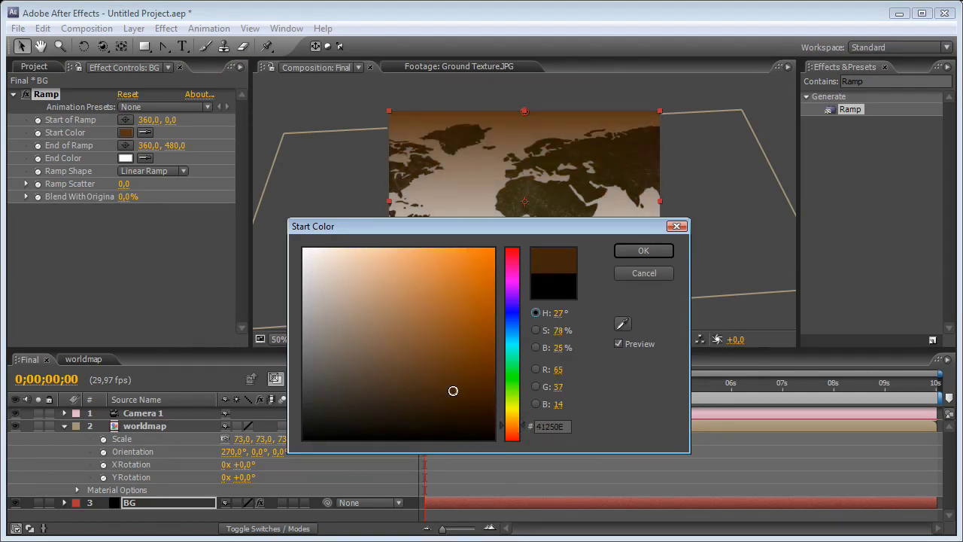
{"action": "left_click", "coordinate": [642, 252]}
Step: Set the Ramp's End Color to medium brown 835E49
{"action": "left_click", "coordinate": [125, 158]}
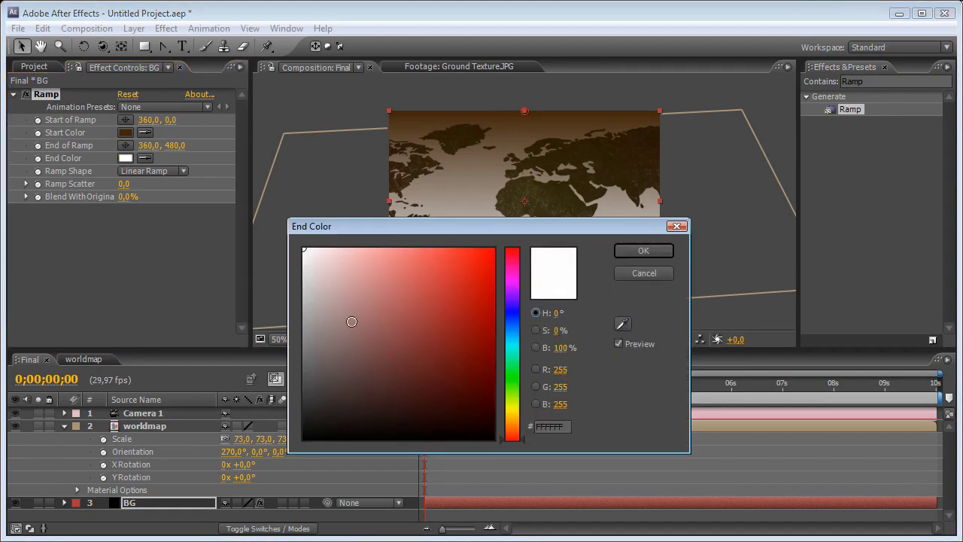
{"action": "mouse_move", "coordinate": [384, 395]}
{"action": "left_mouse_down"}
{"action": "mouse_move", "coordinate": [385, 374]}
{"action": "mouse_move", "coordinate": [477, 378]}
{"action": "mouse_move", "coordinate": [426, 367]}
{"action": "mouse_move", "coordinate": [383, 323]}
{"action": "mouse_move", "coordinate": [387, 340]}
{"action": "left_mouse_up"}
{"action": "left_click", "coordinate": [508, 425]}
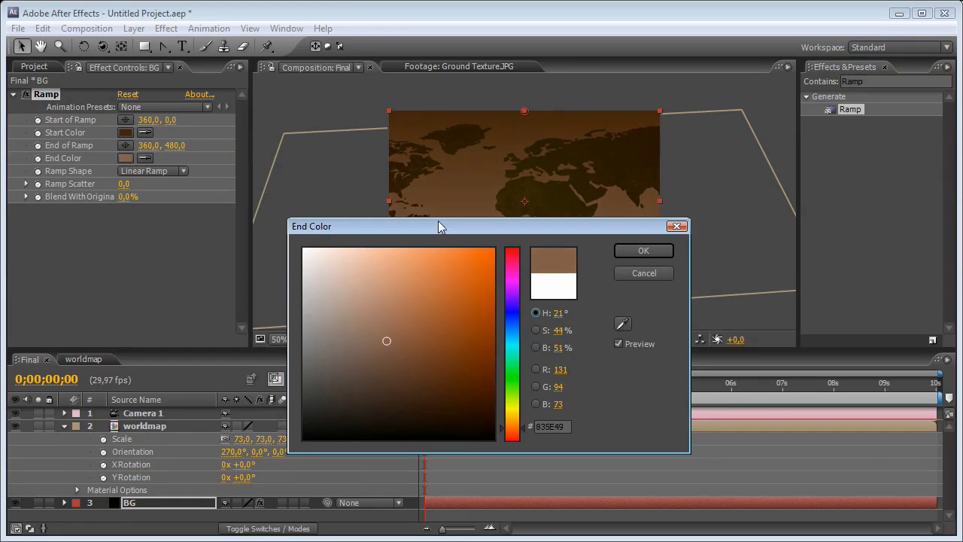
{"action": "left_click_drag", "start_coordinate": [437, 220], "coordinate": [266, 245]}
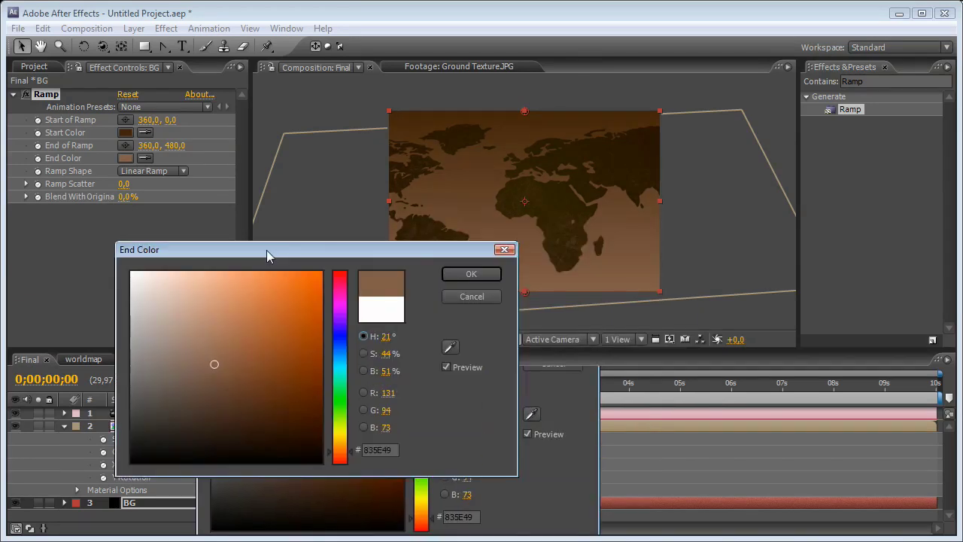
{"action": "left_click", "coordinate": [454, 275]}
Step: Change the Ramp's Start Color to the darker, more saturated brown 391C04
{"action": "left_click", "coordinate": [125, 132]}
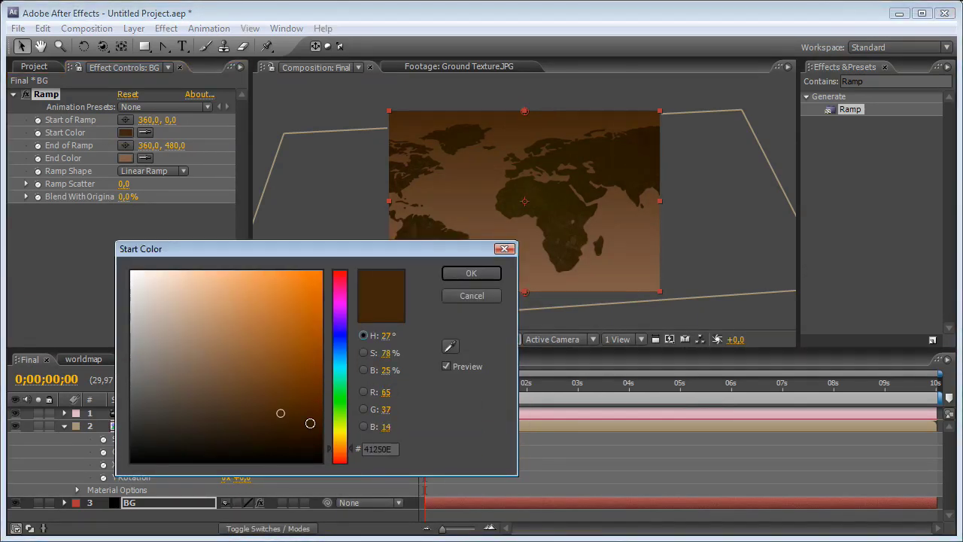
{"action": "left_click_drag", "start_coordinate": [310, 423], "coordinate": [310, 407]}
{"action": "left_click", "coordinate": [307, 419]}
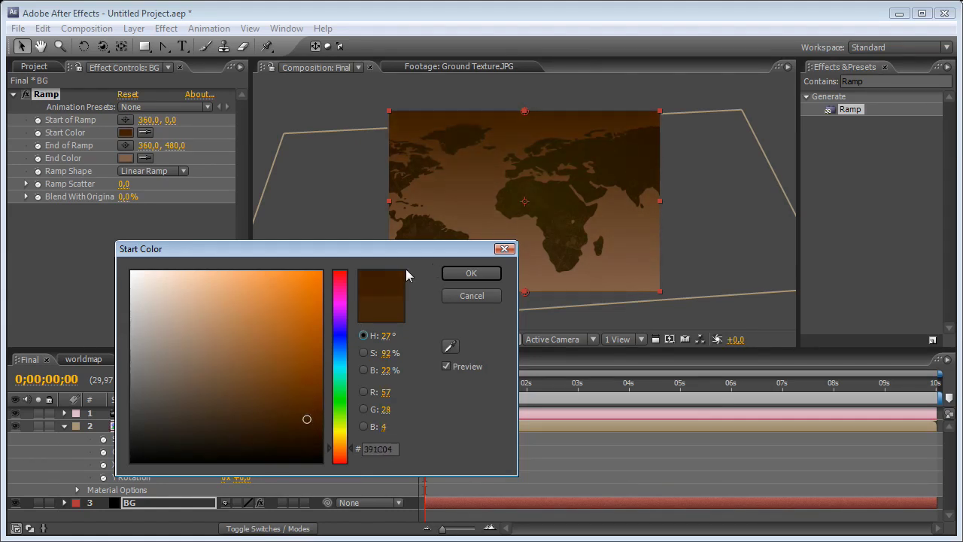
{"action": "left_click", "coordinate": [471, 273]}
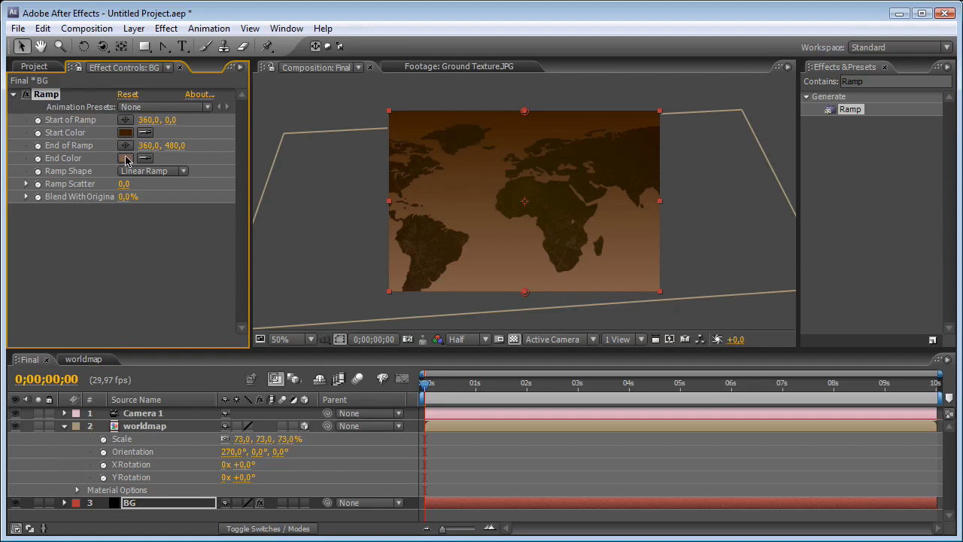
Step: Darken the Ramp's End Color to a more subdued brown
{"action": "left_click", "coordinate": [125, 159]}
{"action": "left_click", "coordinate": [232, 351]}
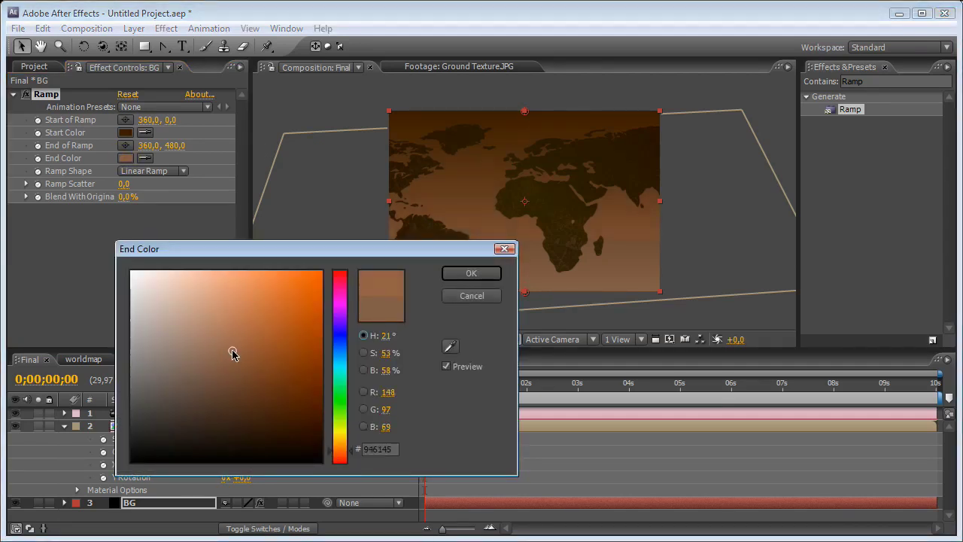
{"action": "left_click_drag", "start_coordinate": [239, 381], "coordinate": [218, 383]}
{"action": "left_click", "coordinate": [460, 273]}
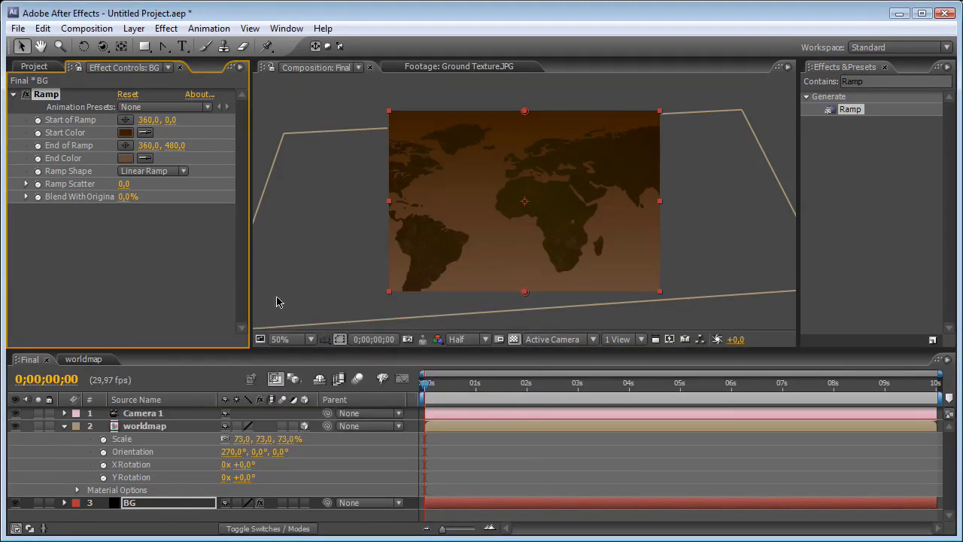
Step: Add a null object named Arrow Ruler to the Final composition and make it a 3D layer
{"action": "left_click", "coordinate": [64, 426]}
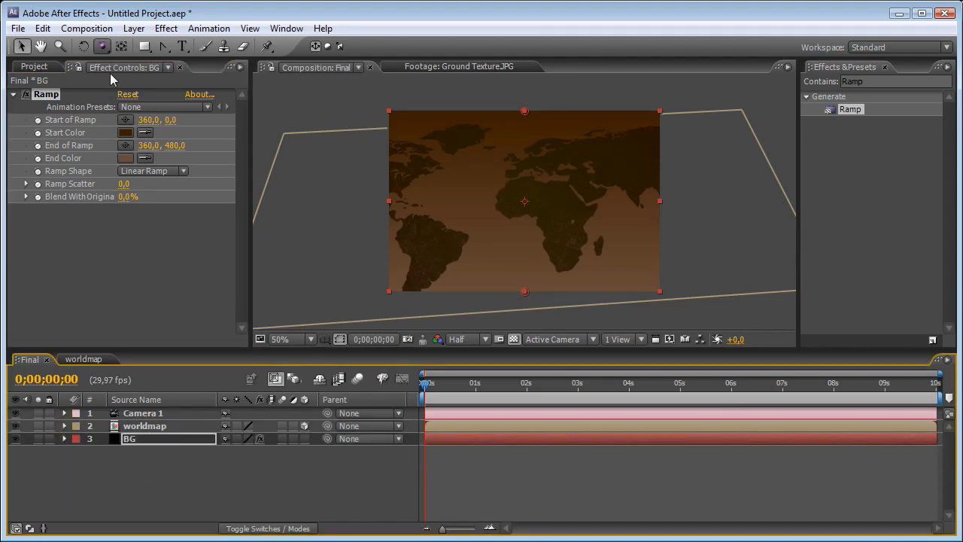
{"action": "left_click", "coordinate": [133, 28]}
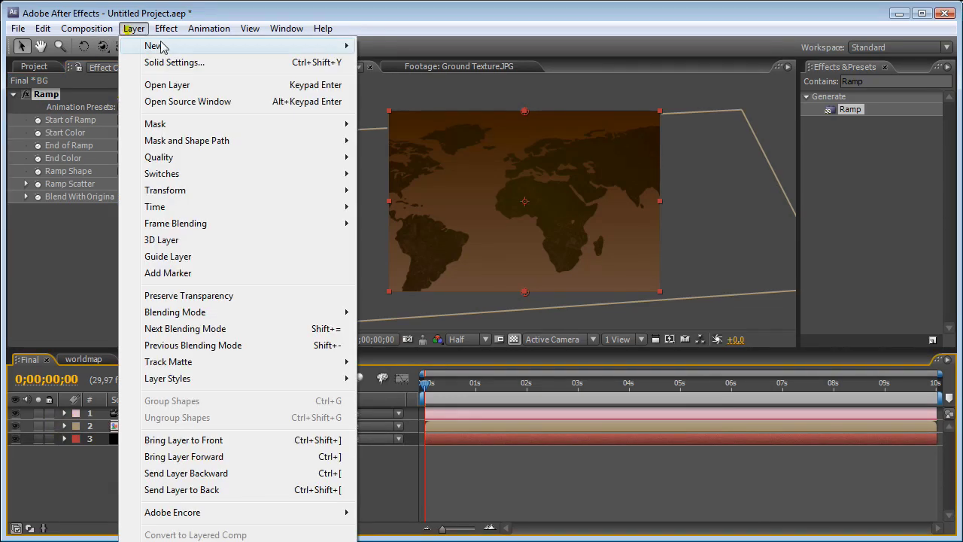
{"action": "mouse_move", "coordinate": [175, 46]}
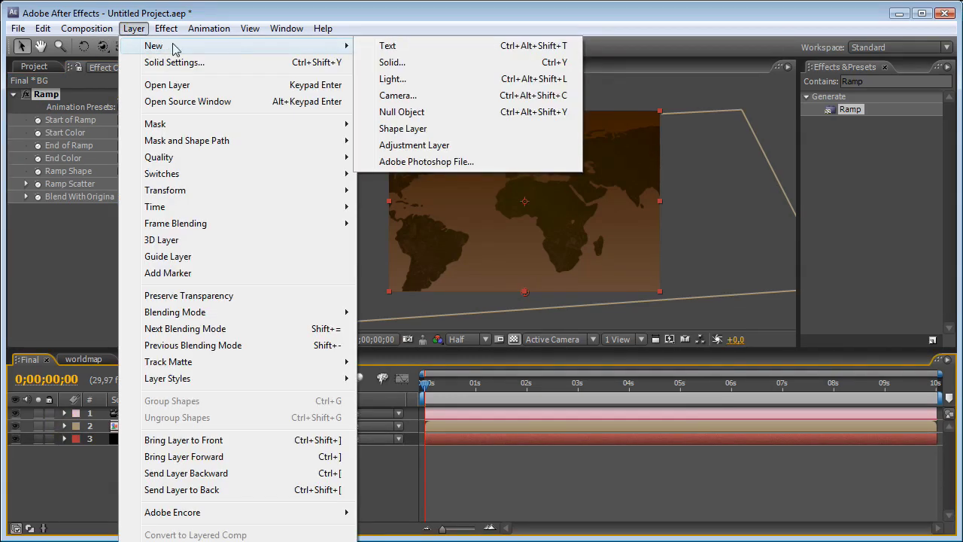
{"action": "left_click", "coordinate": [416, 113]}
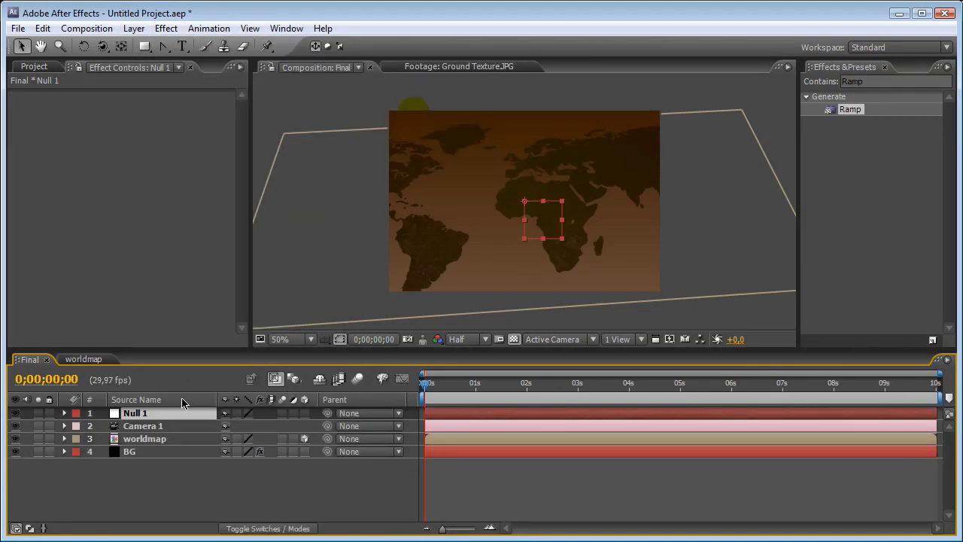
{"action": "key", "text": "Return"}
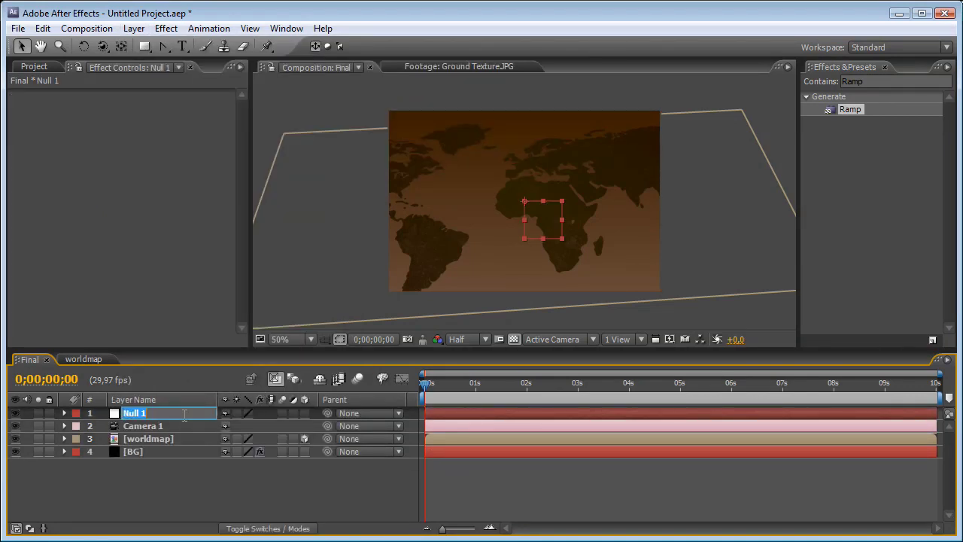
{"action": "type", "text": "Ar"}
{"action": "type", "text": "row Ruler"}
{"action": "key", "text": "Return"}
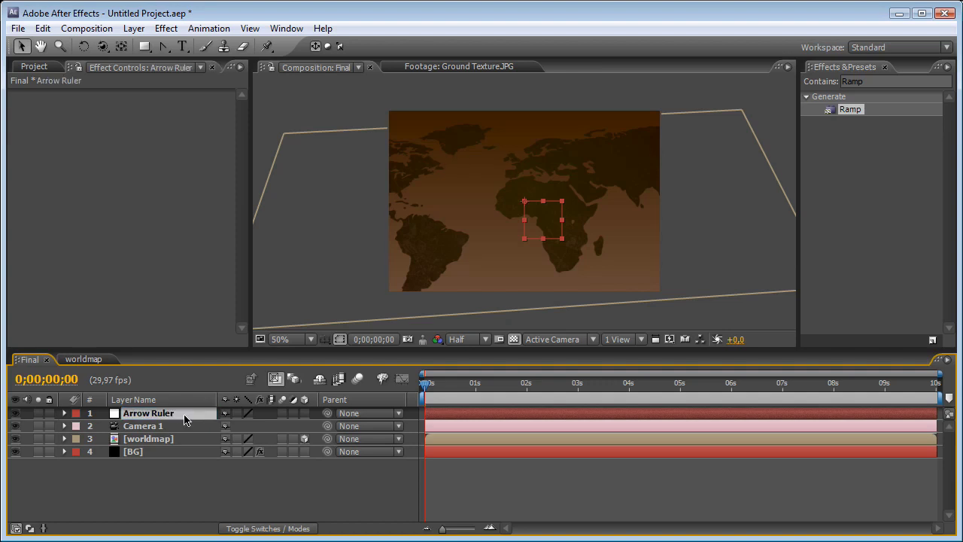
{"action": "left_click", "coordinate": [305, 412]}
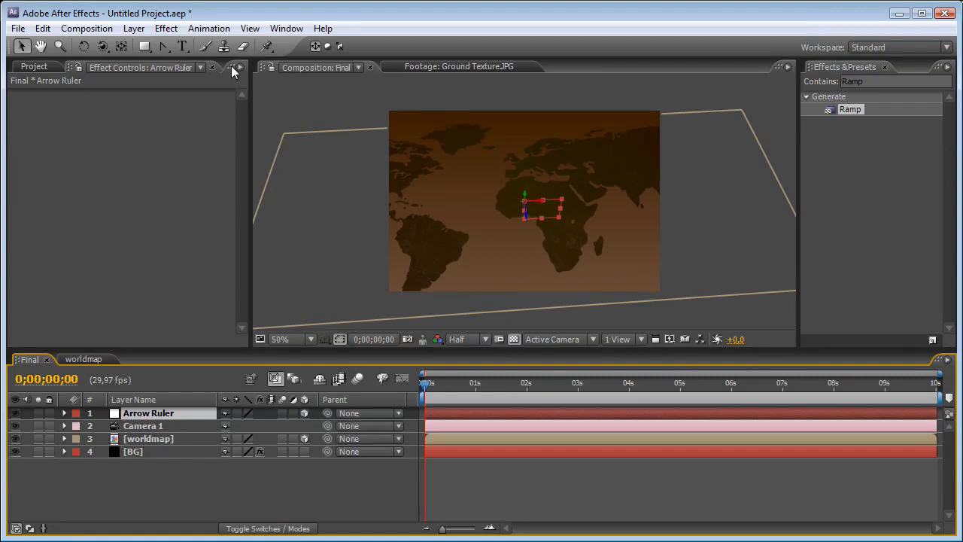
Step: Track the camera sideways to bring the Americas into view and move the Arrow Ruler null over North America
{"action": "left_click_drag", "start_coordinate": [107, 46], "coordinate": [134, 72]}
{"action": "left_click_drag", "start_coordinate": [406, 167], "coordinate": [464, 178]}
{"action": "key", "text": "v"}
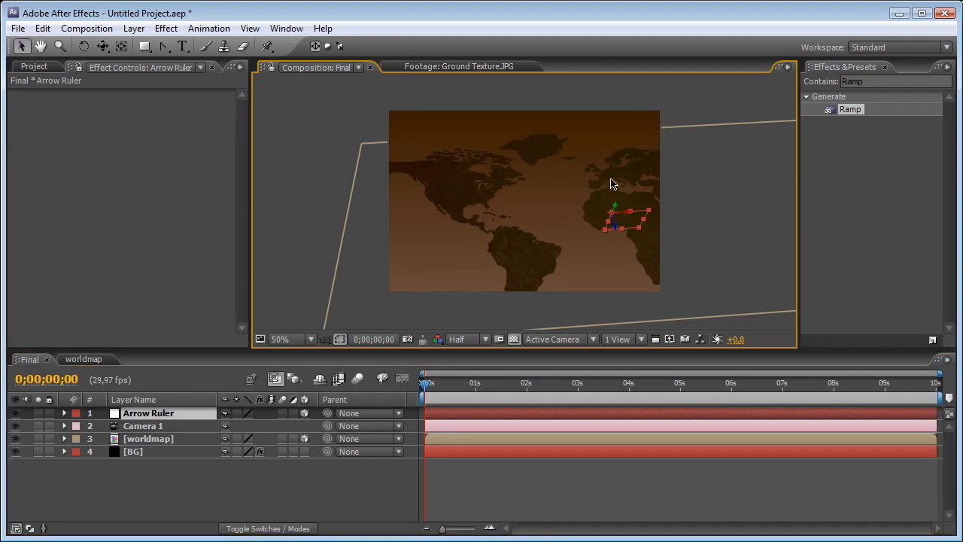
{"action": "left_click_drag", "start_coordinate": [628, 218], "coordinate": [447, 181]}
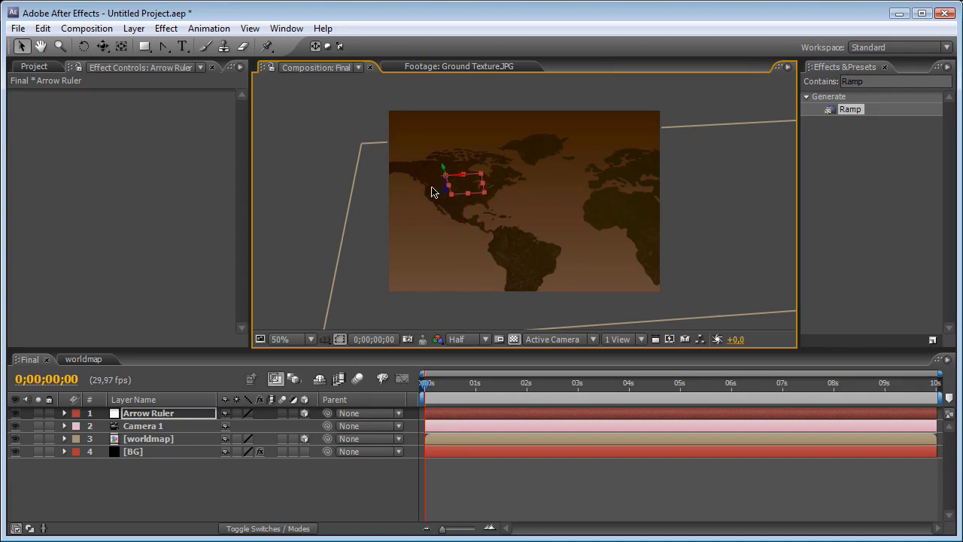
Step: Animate the Arrow Ruler's position from North America at 0 seconds to South America at 3 seconds
{"action": "key", "text": "p"}
{"action": "left_click", "coordinate": [104, 425]}
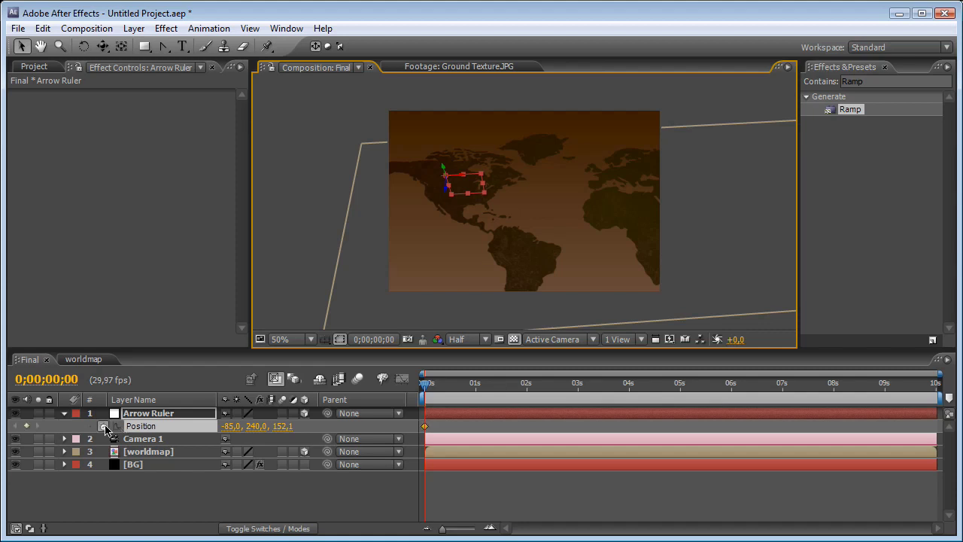
{"action": "left_click", "coordinate": [580, 395]}
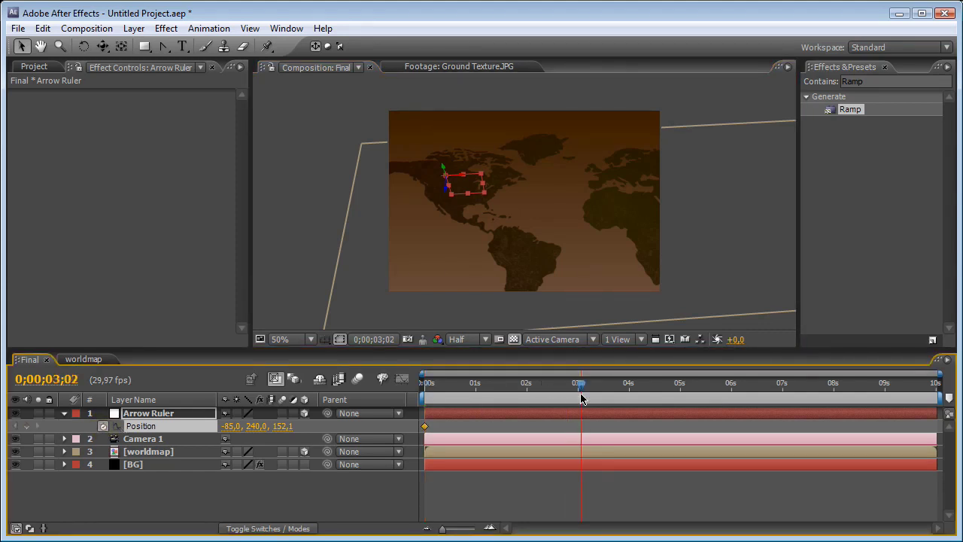
{"action": "left_click_drag", "start_coordinate": [579, 394], "coordinate": [578, 396]}
{"action": "left_click_drag", "start_coordinate": [451, 187], "coordinate": [530, 295]}
Step: Raise the Arrow Ruler to a Y position of 95,2 at 0;00;01;17 and set that middle keyframe to Rove Across Time
{"action": "left_click_drag", "start_coordinate": [498, 398], "coordinate": [504, 397]}
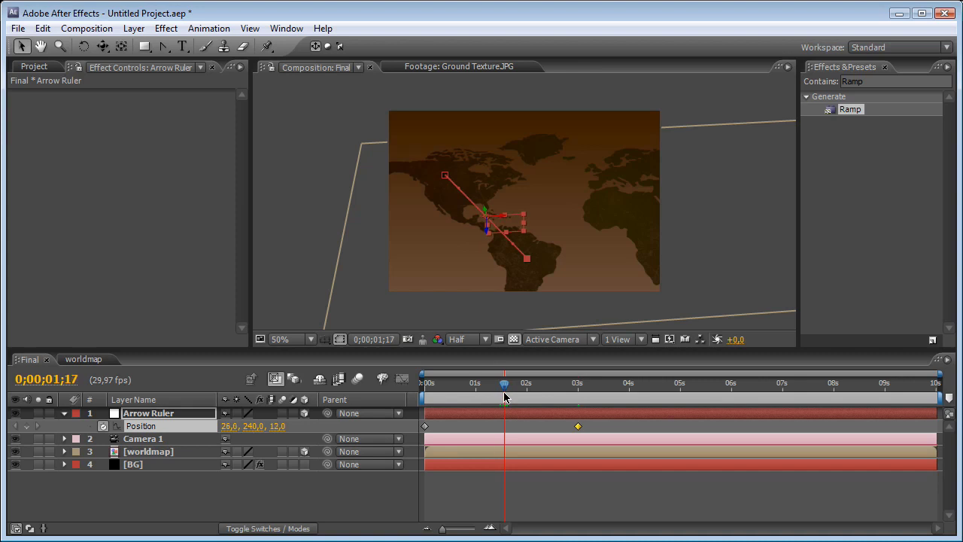
{"action": "left_click_drag", "start_coordinate": [487, 216], "coordinate": [484, 161]}
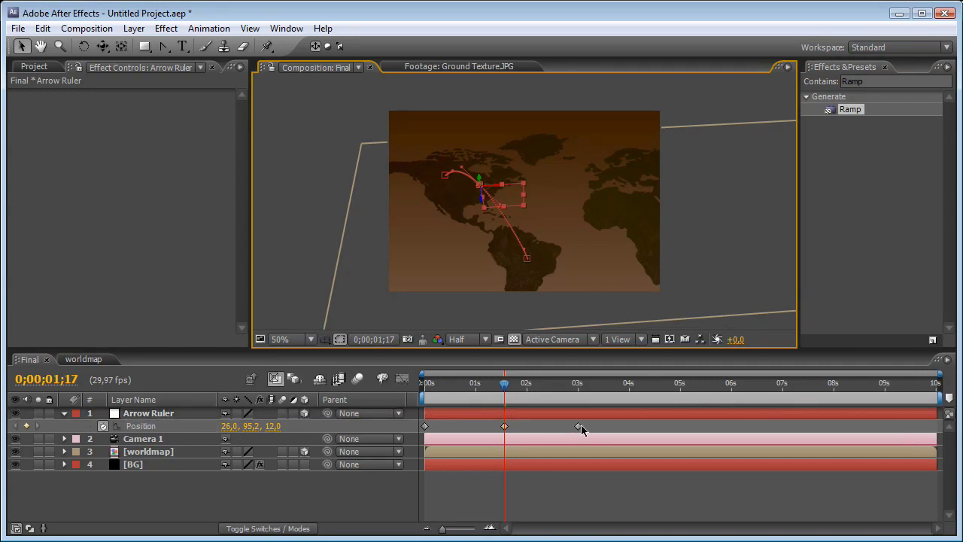
{"action": "left_click_drag", "start_coordinate": [580, 424], "coordinate": [418, 434]}
{"action": "right_click", "coordinate": [503, 426]}
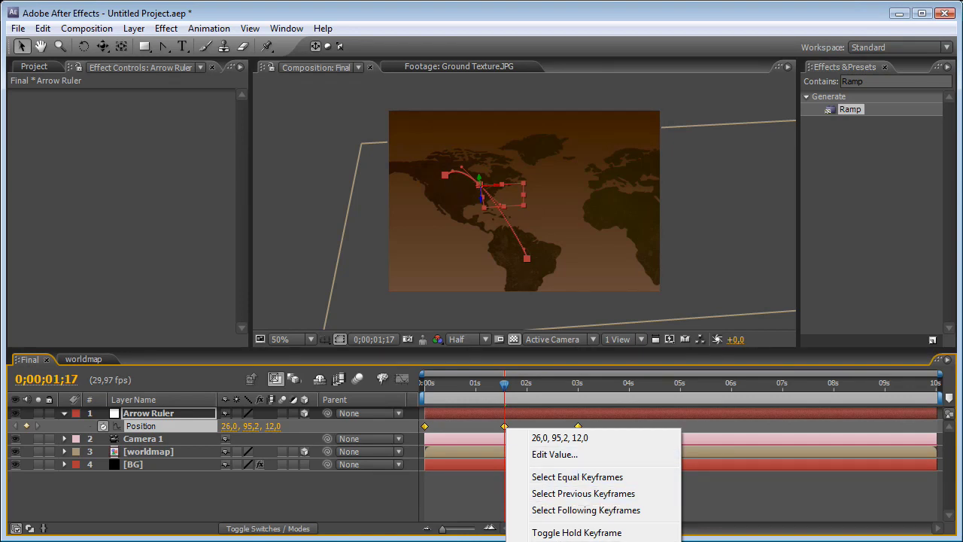
{"action": "left_click", "coordinate": [576, 541]}
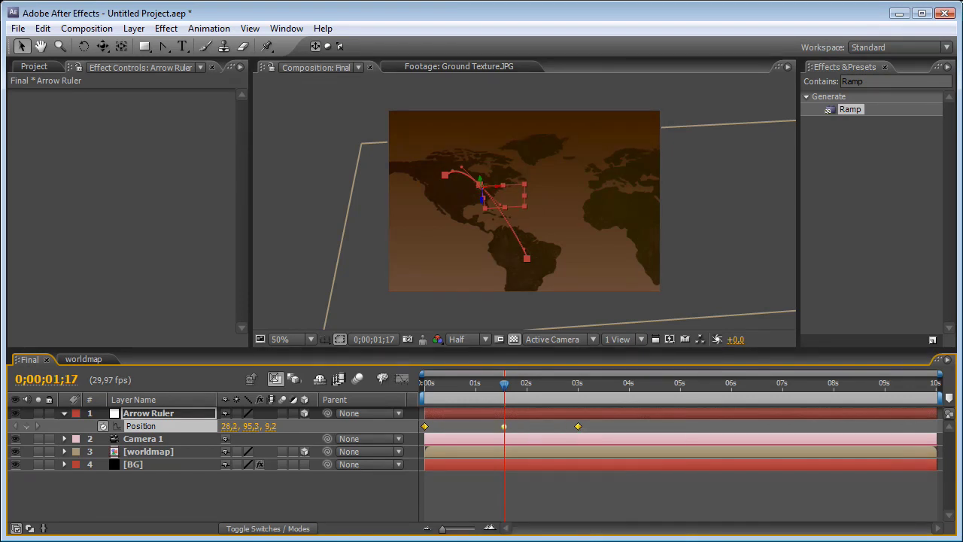
{"action": "left_click", "coordinate": [560, 509]}
Step: Check the middle position keyframe's Rove Across Time option and scrub through the Arrow Ruler's motion, leaving its layer collapsed
{"action": "left_click_drag", "start_coordinate": [506, 387], "coordinate": [493, 382]}
{"action": "left_click_drag", "start_coordinate": [494, 348], "coordinate": [494, 274]}
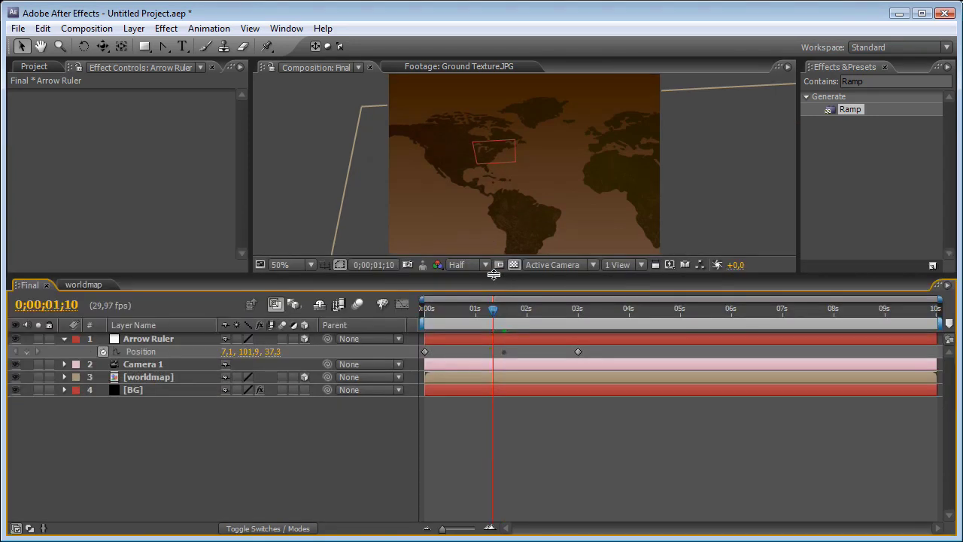
{"action": "left_click_drag", "start_coordinate": [626, 352], "coordinate": [420, 349]}
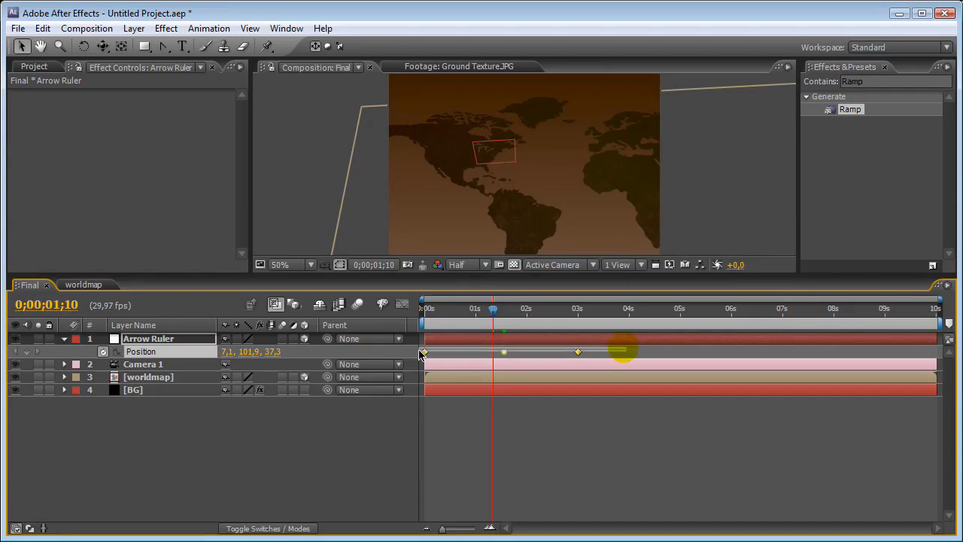
{"action": "right_click", "coordinate": [506, 351]}
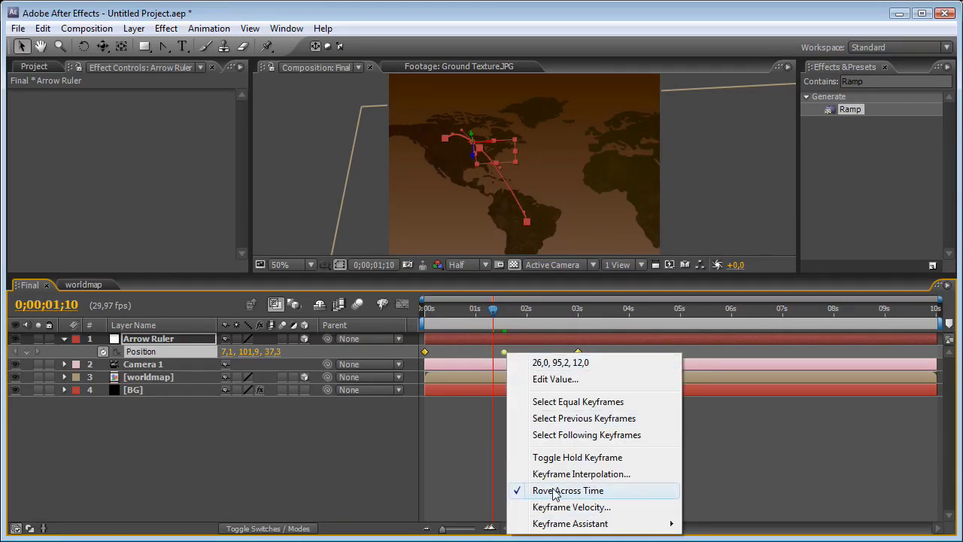
{"action": "left_click", "coordinate": [484, 273]}
{"action": "left_click_drag", "start_coordinate": [483, 271], "coordinate": [494, 349]}
{"action": "left_click_drag", "start_coordinate": [460, 379], "coordinate": [522, 378]}
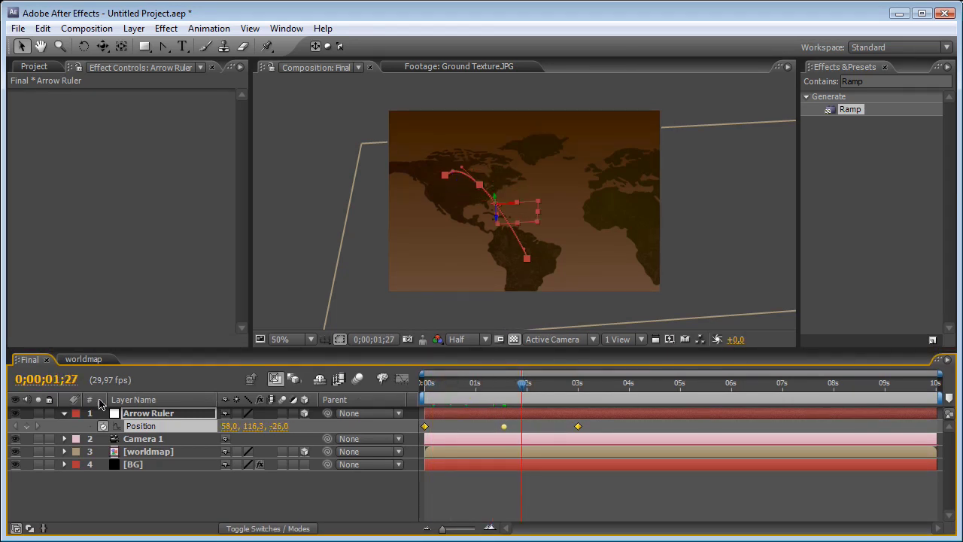
{"action": "left_click", "coordinate": [64, 413]}
{"action": "left_click", "coordinate": [96, 474]}
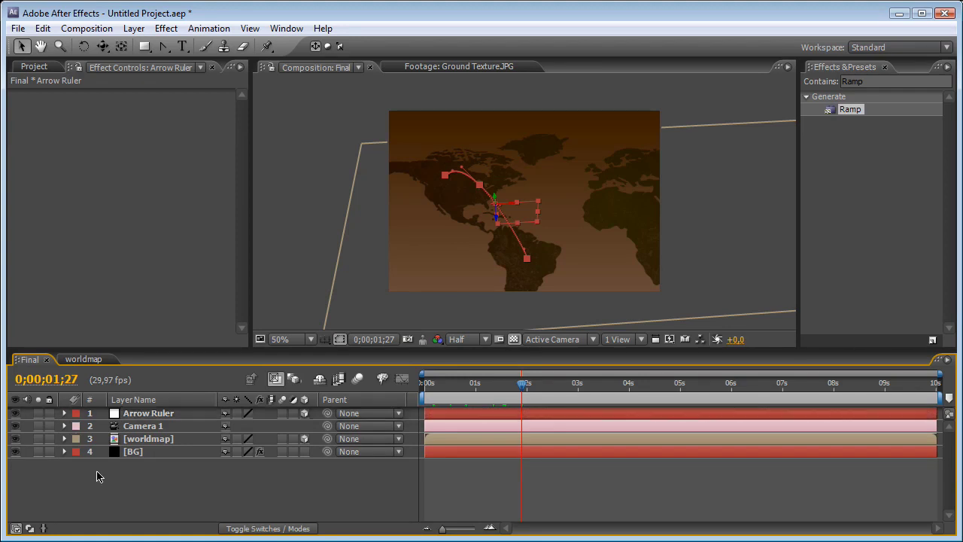
Step: Create a new composition named Arrow Head with a width of 300 and a height of 150 pixels
{"action": "left_click", "coordinate": [42, 70]}
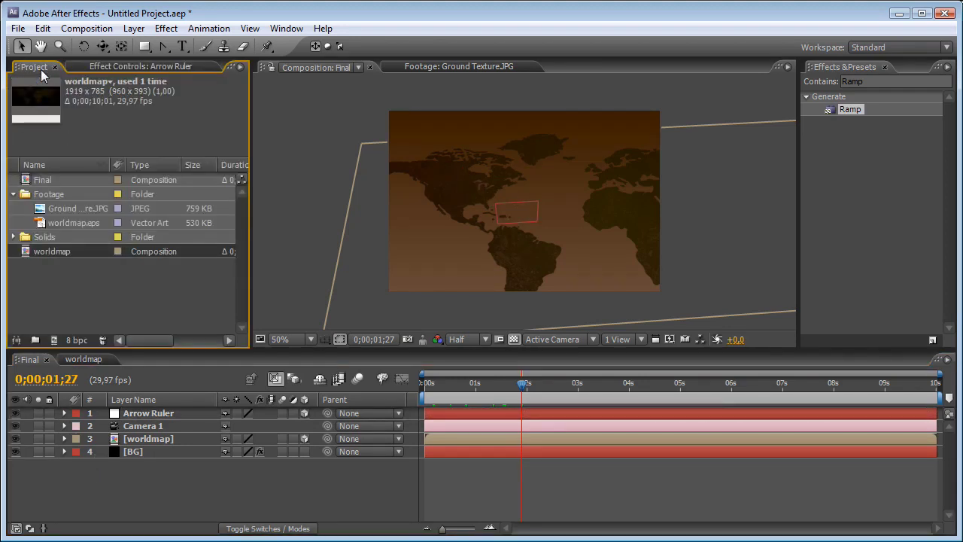
{"action": "left_click", "coordinate": [55, 340]}
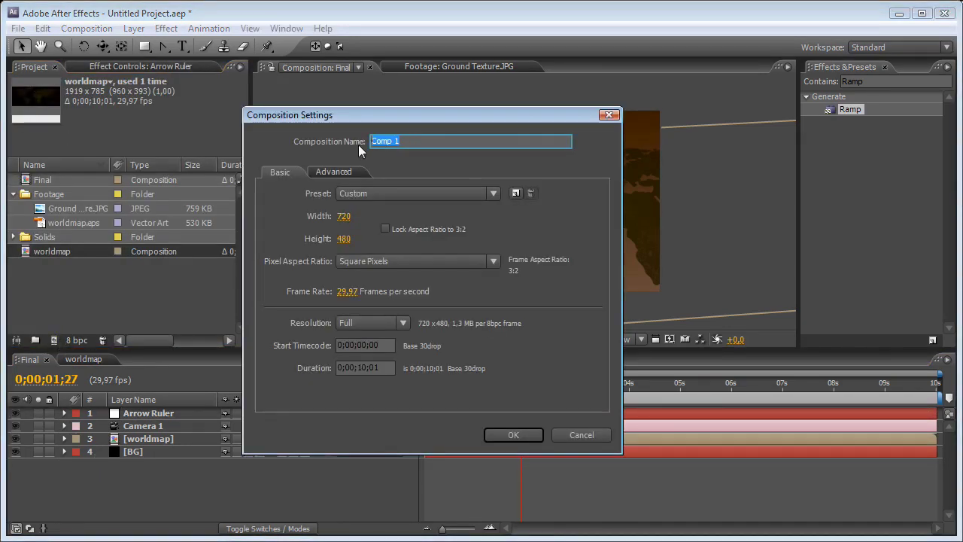
{"action": "type", "text": "Arrow"}
{"action": "type", "text": " Heas"}
{"action": "left_click_drag", "start_coordinate": [344, 216], "coordinate": [356, 239]}
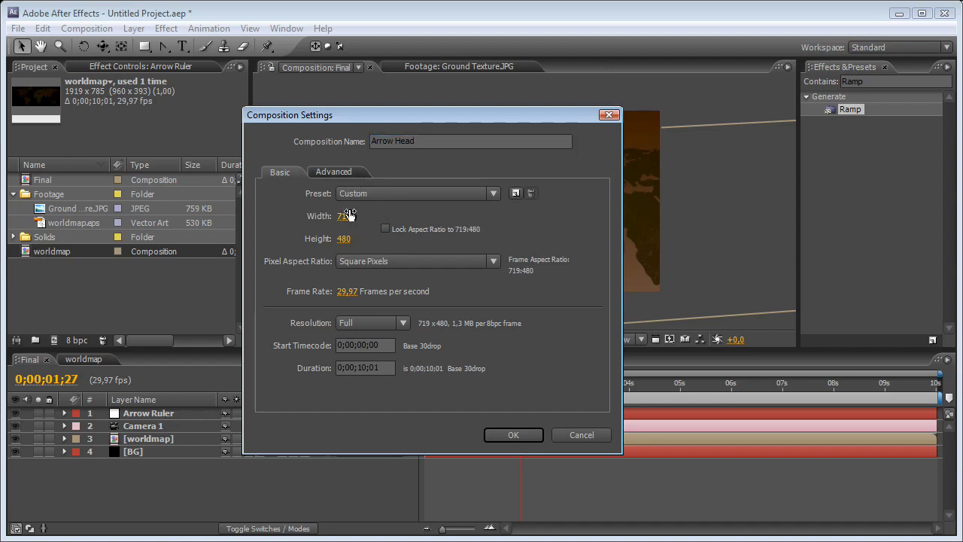
{"action": "left_click", "coordinate": [343, 216]}
{"action": "type", "text": "300"}
{"action": "key", "text": "Tab"}
{"action": "type", "text": "150"}
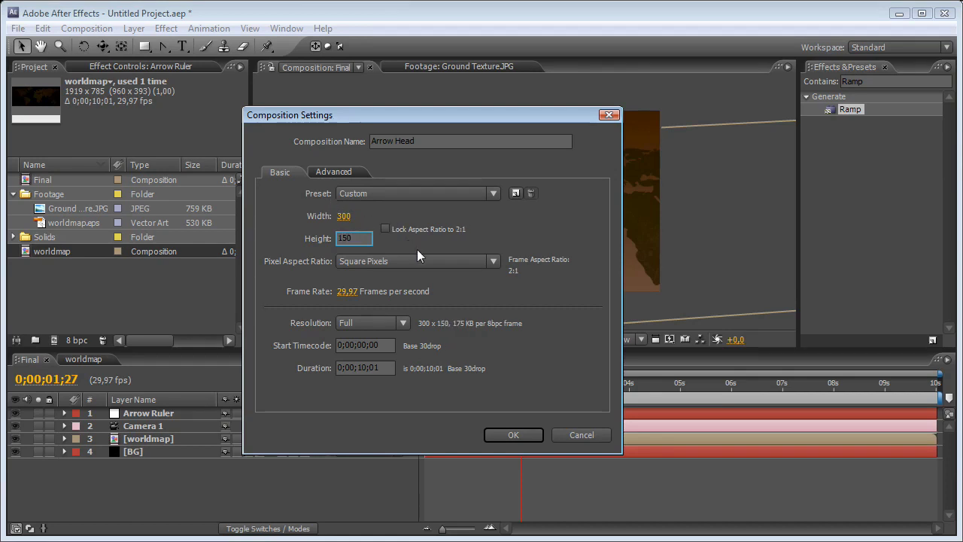
{"action": "left_click", "coordinate": [495, 431]}
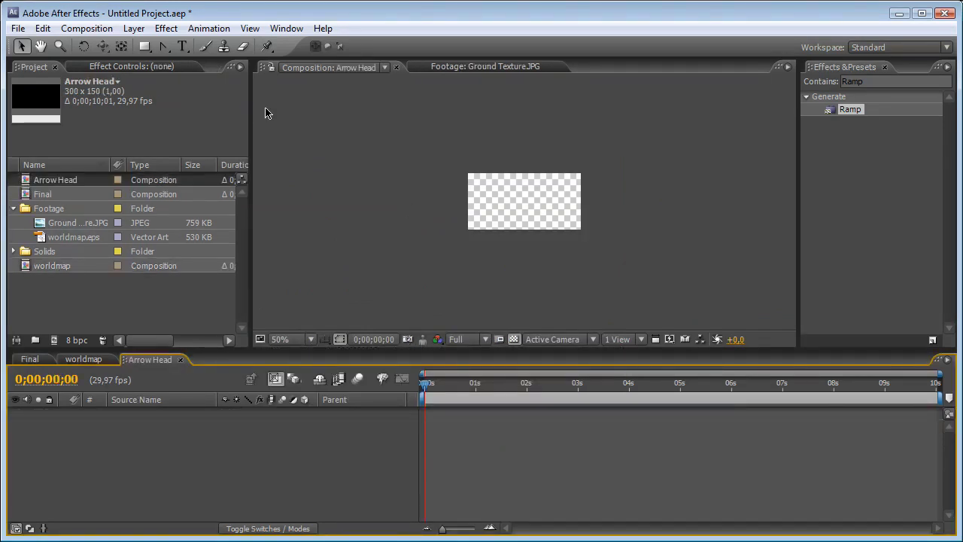
Step: Change the Arrow Head composition's size to 150 pixels wide and 300 pixels high
{"action": "key", "text": "ctrl+k"}
{"action": "left_click", "coordinate": [347, 215]}
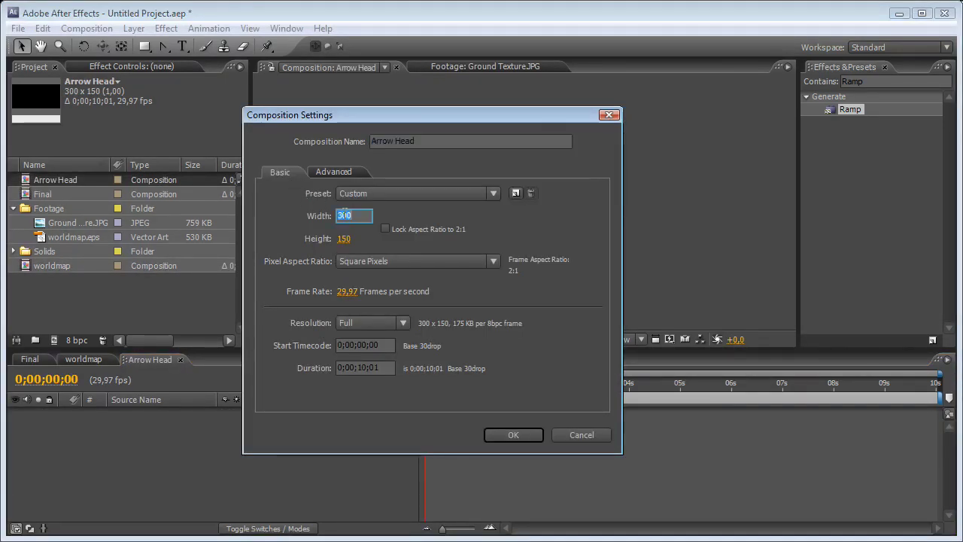
{"action": "type", "text": "150"}
{"action": "key", "text": "Tab"}
{"action": "type", "text": "5"}
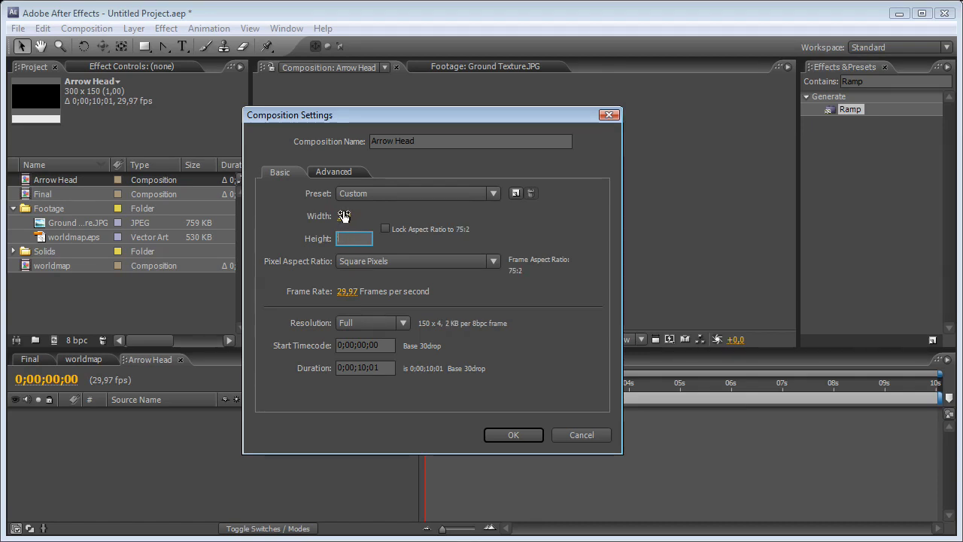
{"action": "type", "text": "300"}
{"action": "key", "text": "Return"}
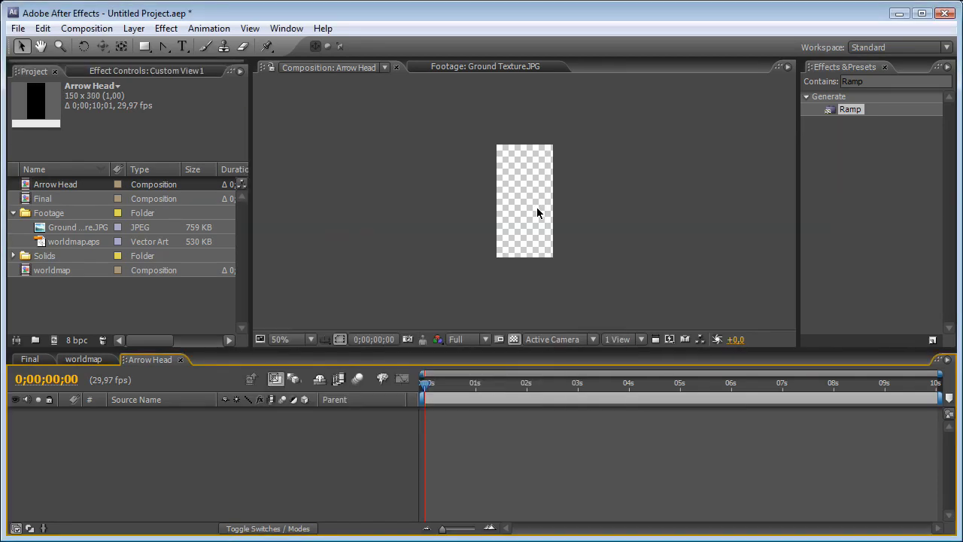
Step: Add a black 150 x 300 pixel solid named Arrow Segments to the Arrow Head composition
{"action": "left_click", "coordinate": [135, 30]}
{"action": "mouse_move", "coordinate": [151, 46]}
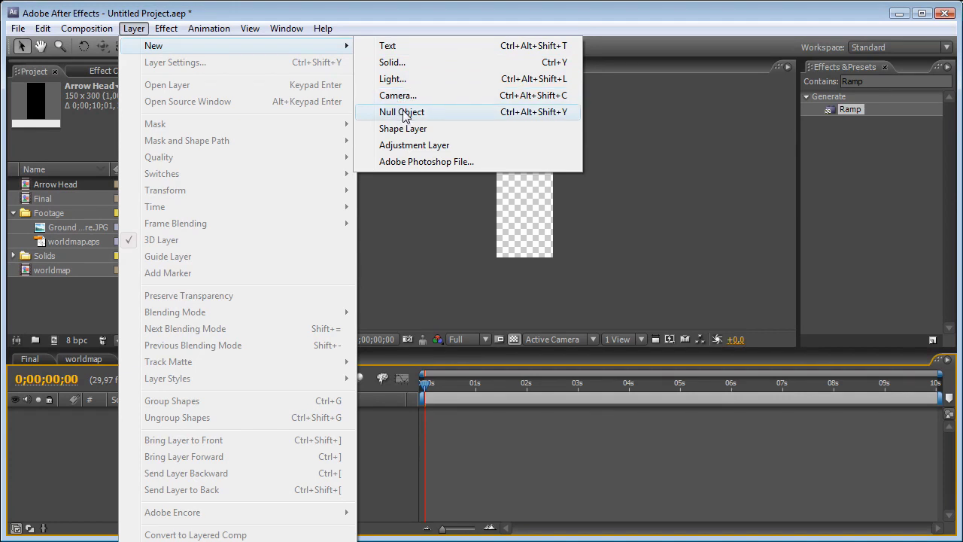
{"action": "left_click", "coordinate": [392, 62]}
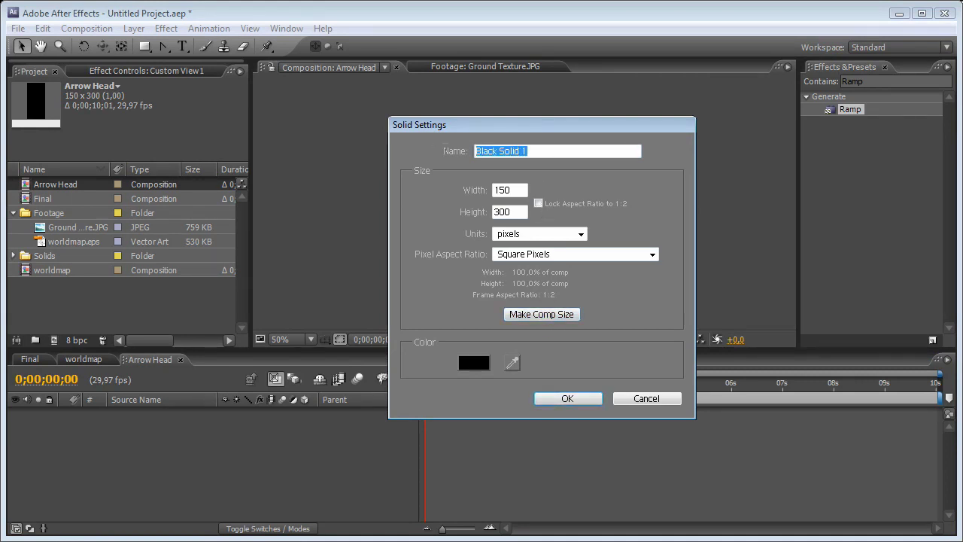
{"action": "type", "text": "Arrow"}
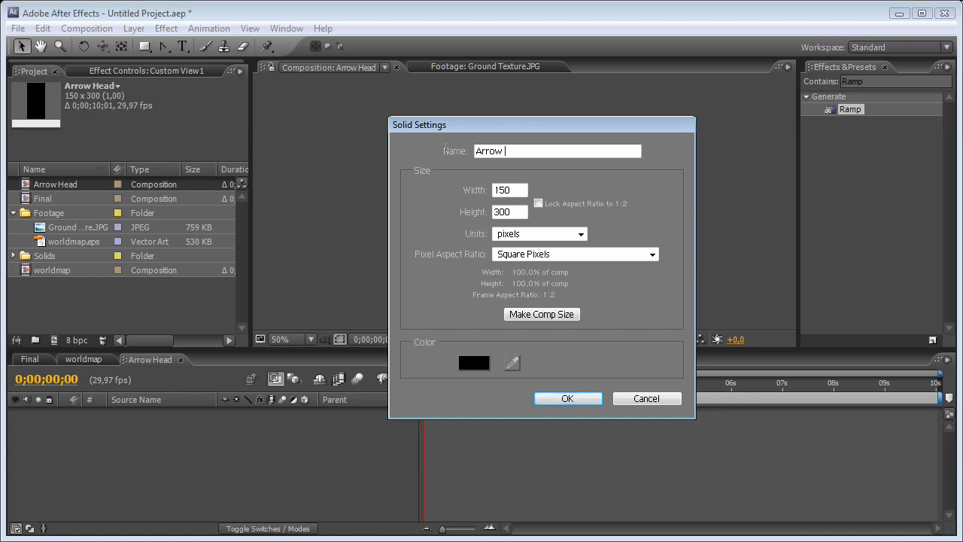
{"action": "type", "text": " Segments"}
{"action": "key", "text": "Return"}
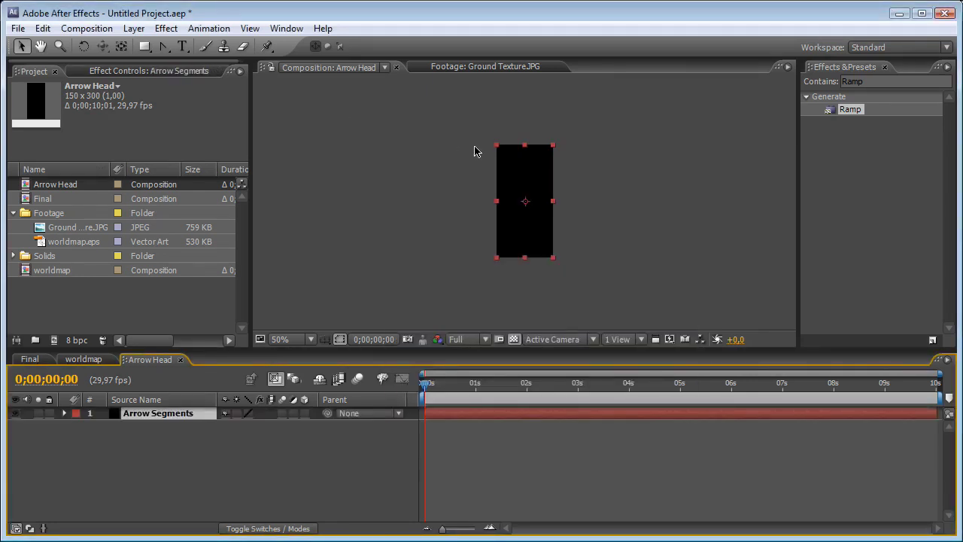
Step: Draw an upright rectangular mask around the lower middle part of the Arrow Segments solid
{"action": "scroll", "coordinate": [475, 148], "scroll_direction": "up", "scroll_amount": 1}
{"action": "left_click", "coordinate": [144, 47]}
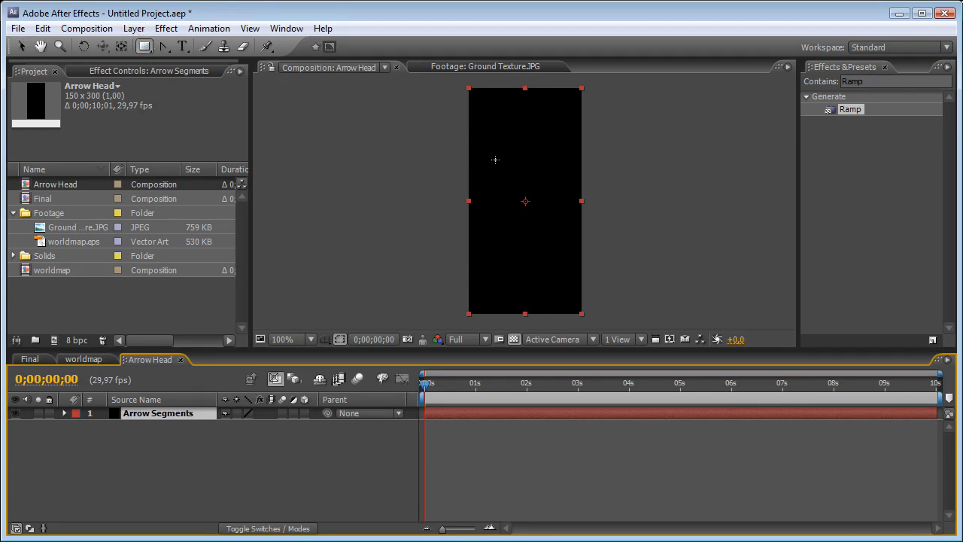
{"action": "left_click_drag", "start_coordinate": [495, 160], "coordinate": [558, 303]}
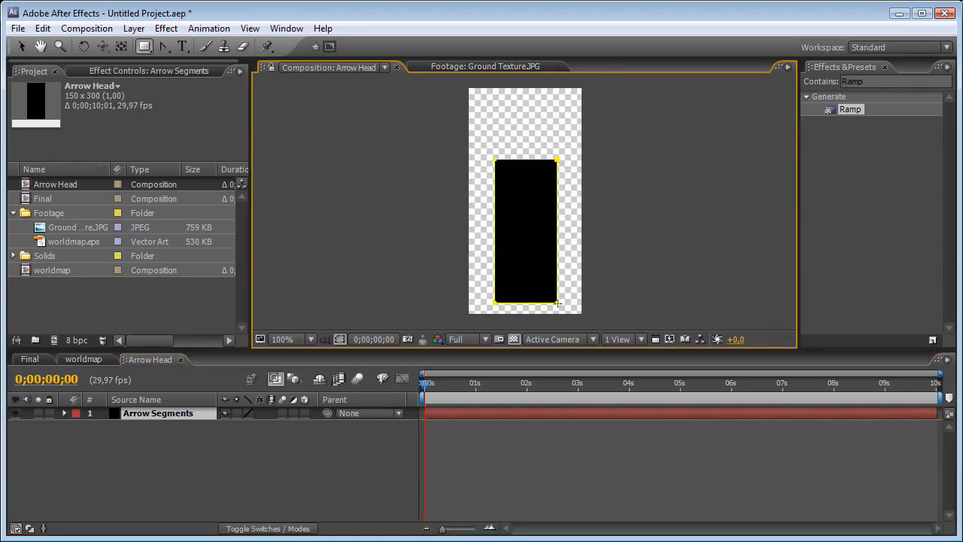
Step: Add mask vertices with the Pen tool at the middle of the rectangle's top edge and just below both upper corners
{"action": "left_click", "coordinate": [166, 49]}
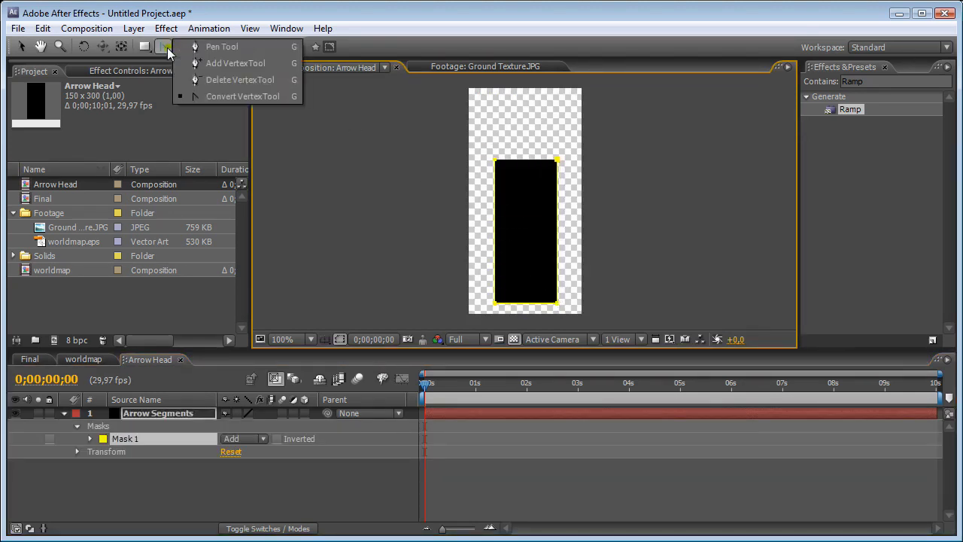
{"action": "left_click", "coordinate": [214, 47]}
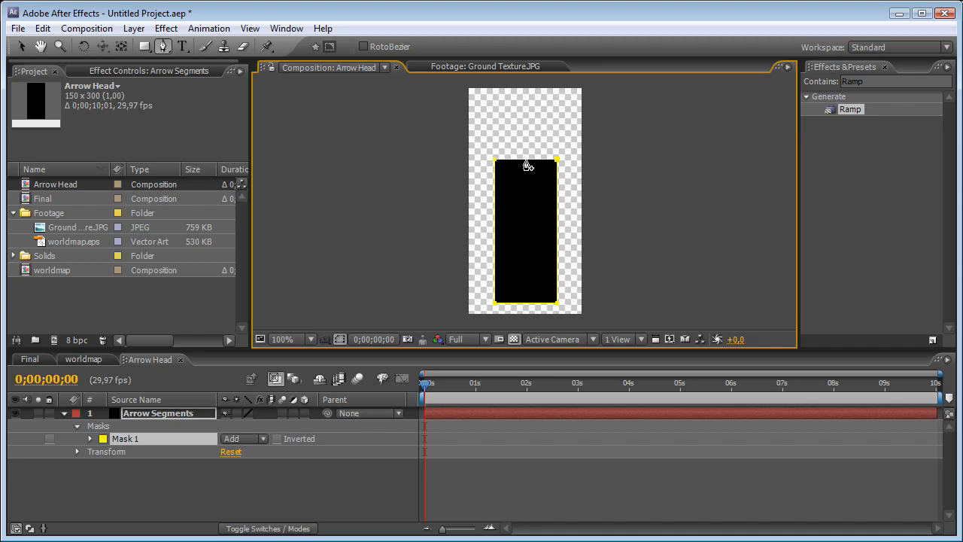
{"action": "key", "text": "period"}
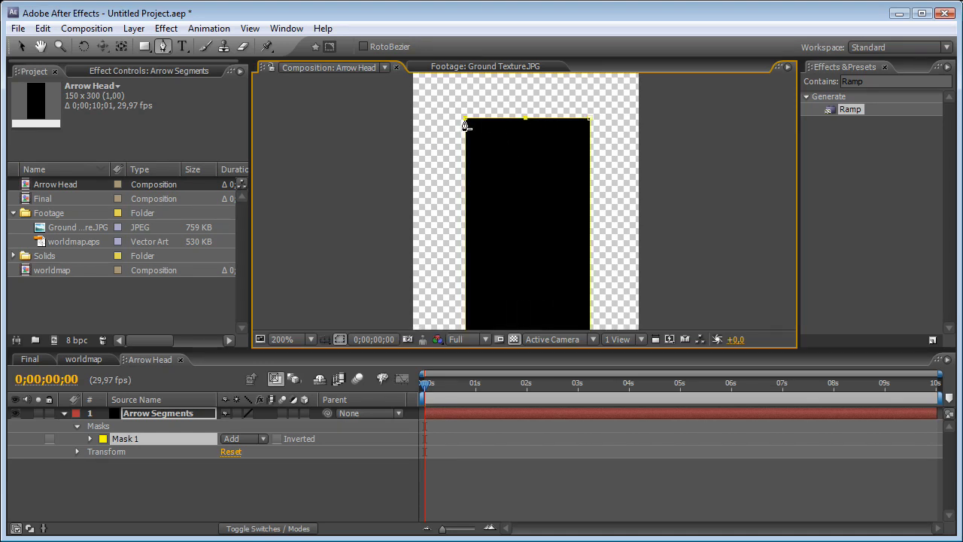
{"action": "left_click", "coordinate": [465, 121]}
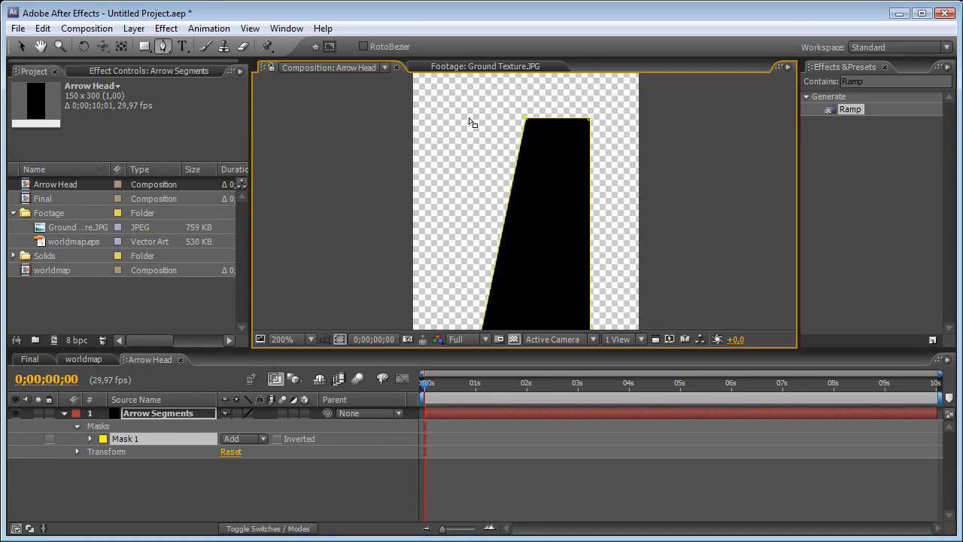
{"action": "key", "text": "ctrl+z"}
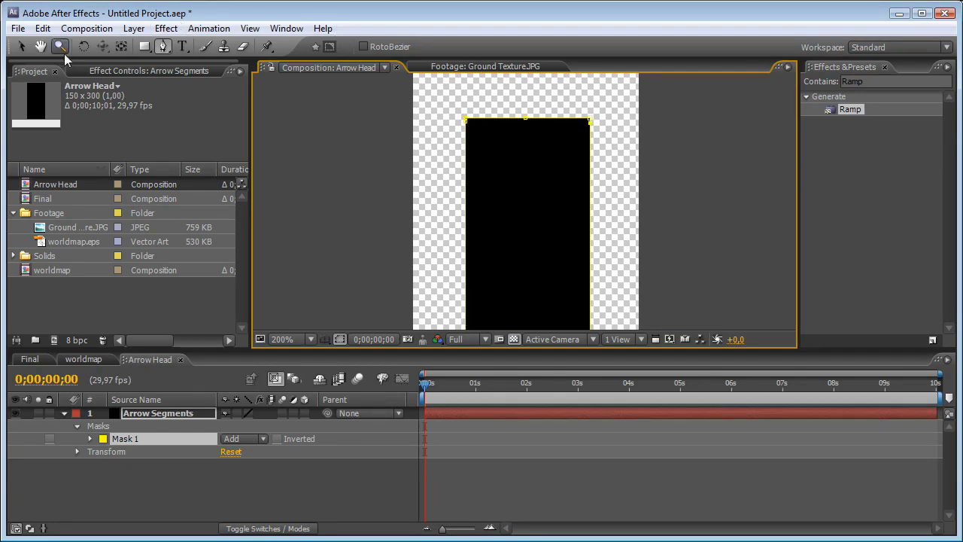
Step: Reshape the mask into an upward arrow by raising the top middle vertex and pulling both upper corners outward
{"action": "left_click", "coordinate": [21, 45]}
{"action": "key", "text": "comma"}
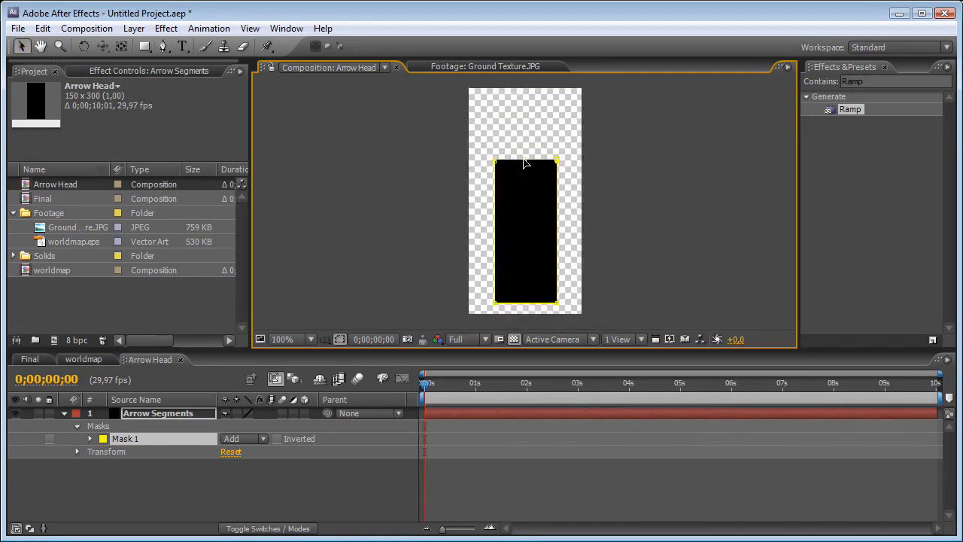
{"action": "left_click_drag", "start_coordinate": [524, 163], "coordinate": [524, 101]}
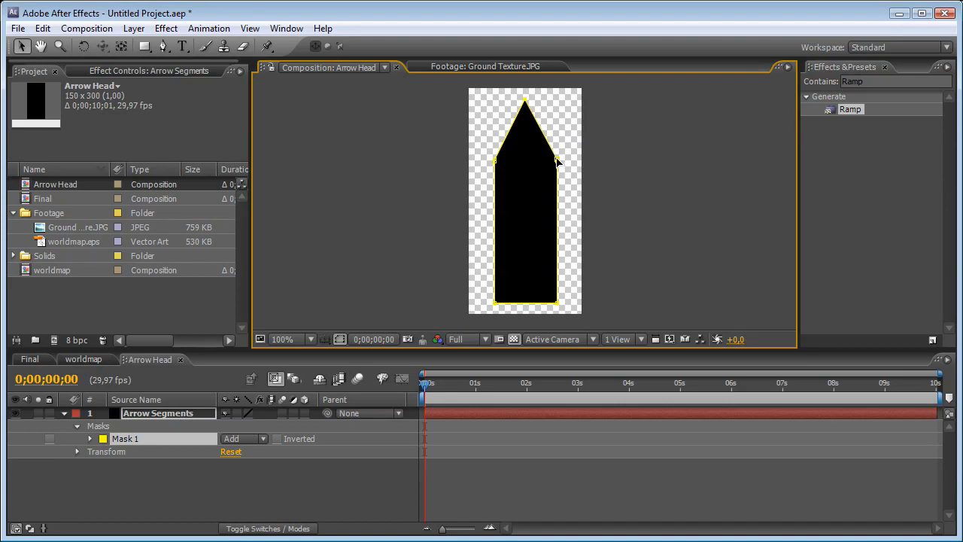
{"action": "left_click_drag", "start_coordinate": [556, 161], "coordinate": [578, 165]}
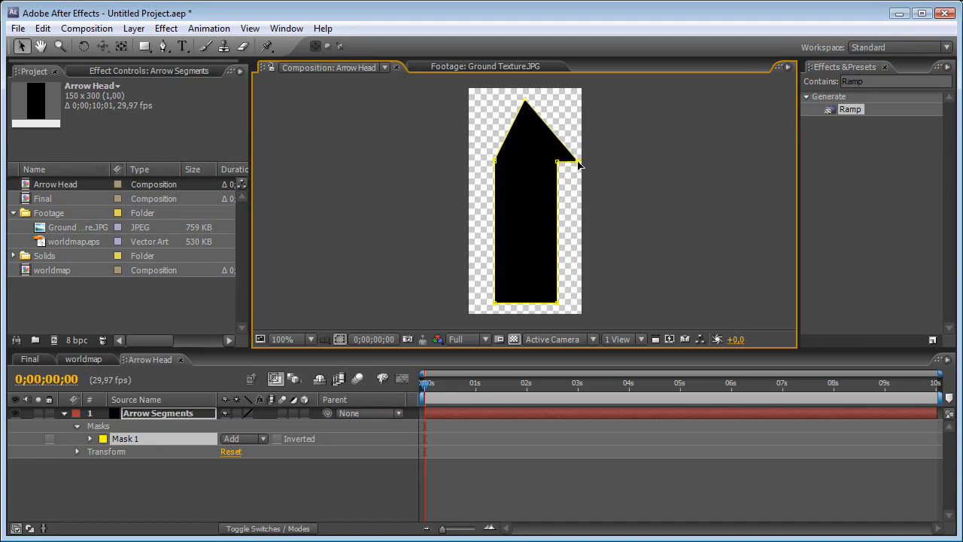
{"action": "left_click_drag", "start_coordinate": [495, 161], "coordinate": [473, 164]}
{"action": "left_click", "coordinate": [440, 171]}
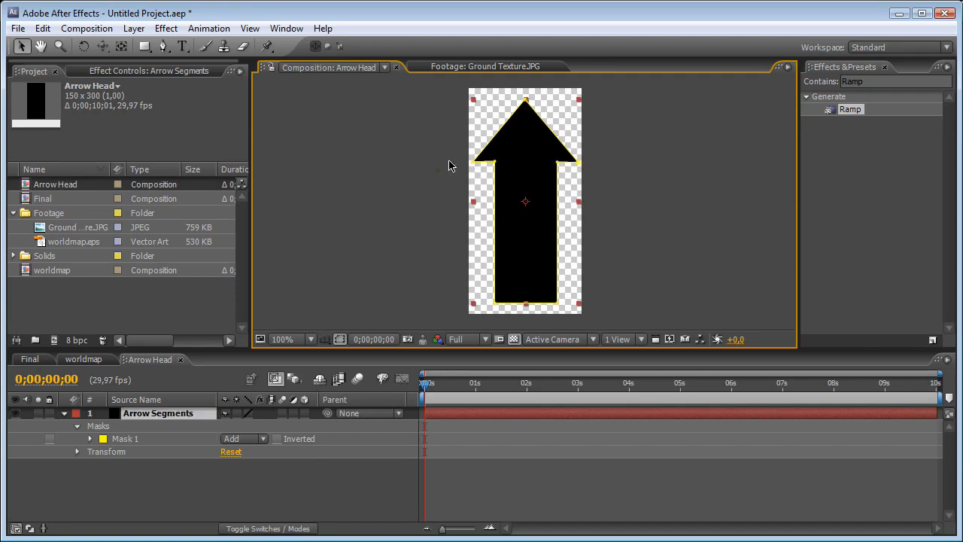
Step: Add Ground Texture.JPG above the Arrow Segments layer in the Arrow Head composition and scale it to 39%
{"action": "scroll", "coordinate": [451, 161], "scroll_direction": "down", "scroll_amount": 1}
{"action": "scroll", "coordinate": [452, 161], "scroll_direction": "up", "scroll_amount": 1}
{"action": "left_click_drag", "start_coordinate": [43, 227], "coordinate": [167, 412]}
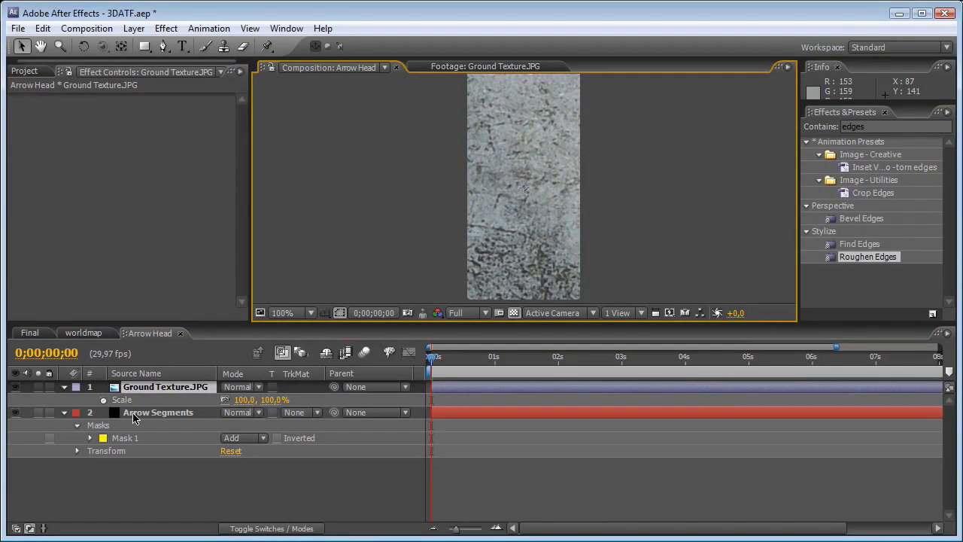
{"action": "left_click_drag", "start_coordinate": [270, 399], "coordinate": [255, 400]}
{"action": "left_click_drag", "start_coordinate": [221, 399], "coordinate": [230, 399]}
Step: Rotate the Ground Texture.JPG layer diagonally, keeping the texture over the whole composition
{"action": "key", "text": "w"}
{"action": "left_click_drag", "start_coordinate": [522, 214], "coordinate": [580, 209]}
{"action": "key", "text": "v"}
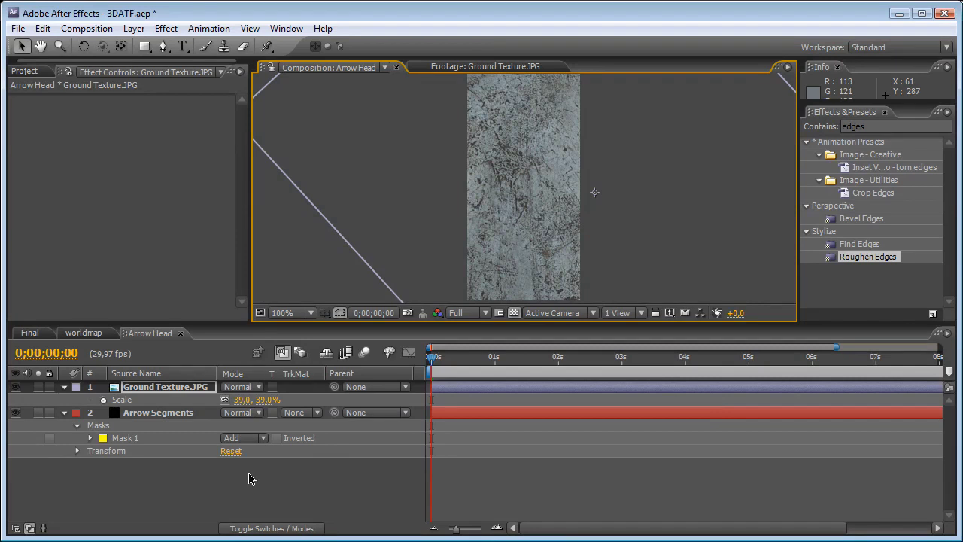
Step: Set the Arrow Segments layer's track matte to Luma Matte, using the ground texture above it
{"action": "left_click", "coordinate": [284, 528]}
{"action": "left_click", "coordinate": [279, 527]}
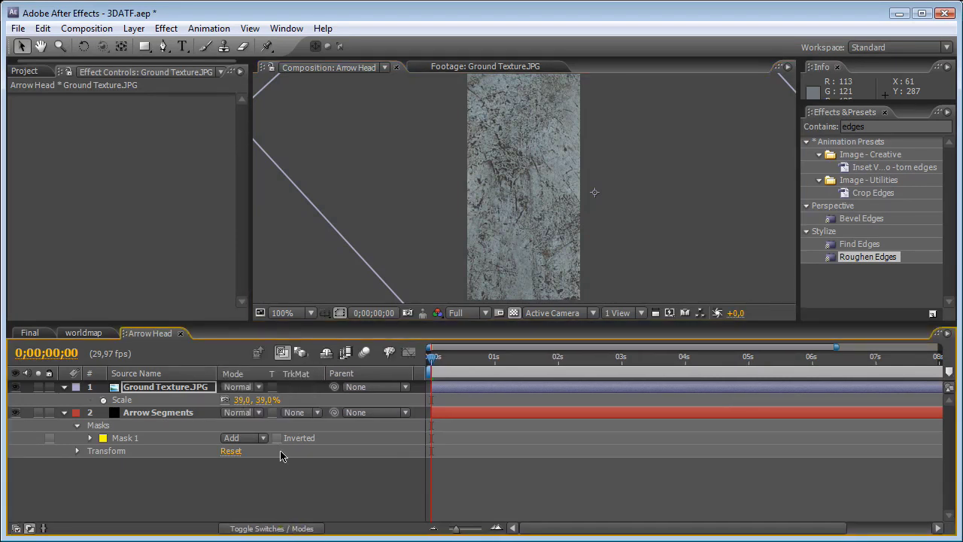
{"action": "left_click", "coordinate": [286, 413]}
{"action": "left_click", "coordinate": [310, 472]}
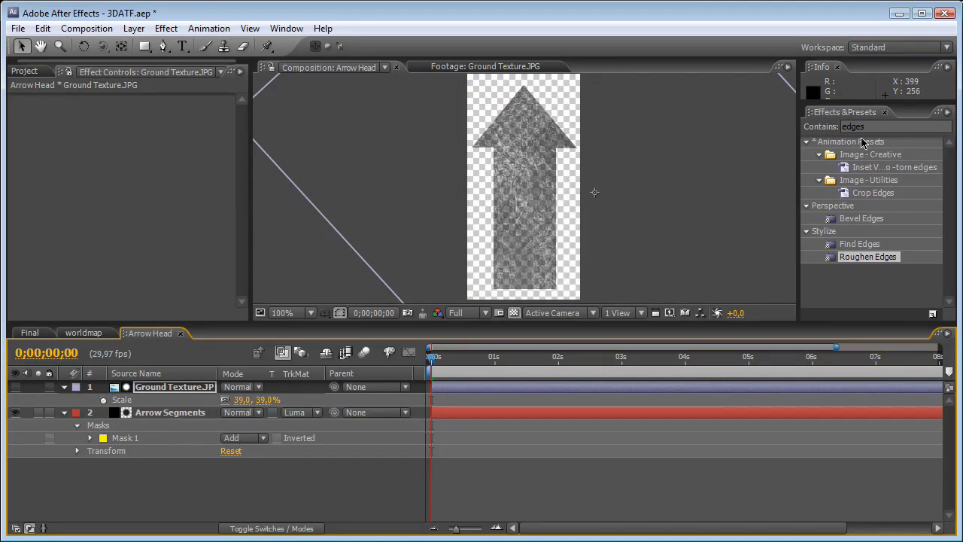
Step: Apply the Curves effect to the Ground Texture.JPG layer and bend its RGB curve strongly upward to make the arrow more opaque
{"action": "left_click", "coordinate": [814, 128]}
{"action": "type", "text": "curv"}
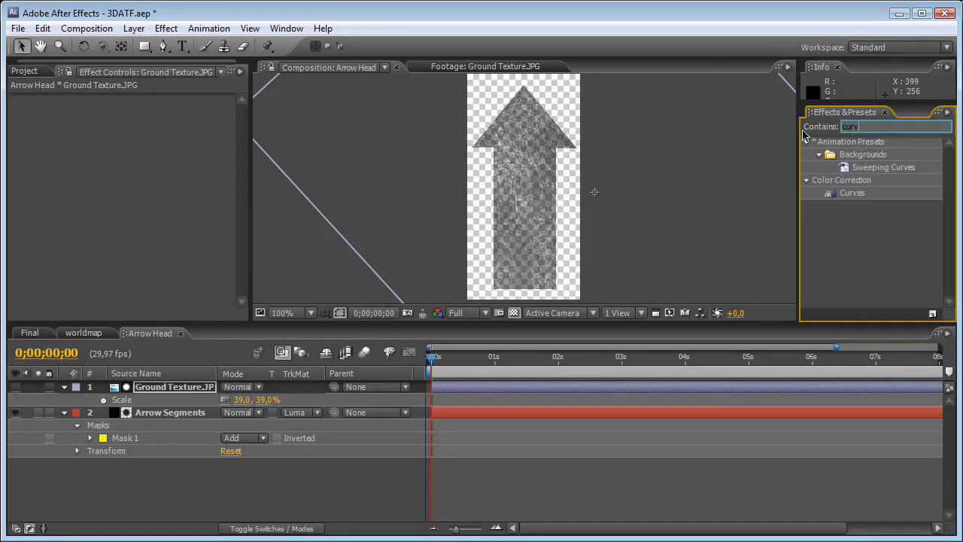
{"action": "left_click_drag", "start_coordinate": [852, 193], "coordinate": [225, 387]}
{"action": "left_click_drag", "start_coordinate": [204, 325], "coordinate": [192, 361]}
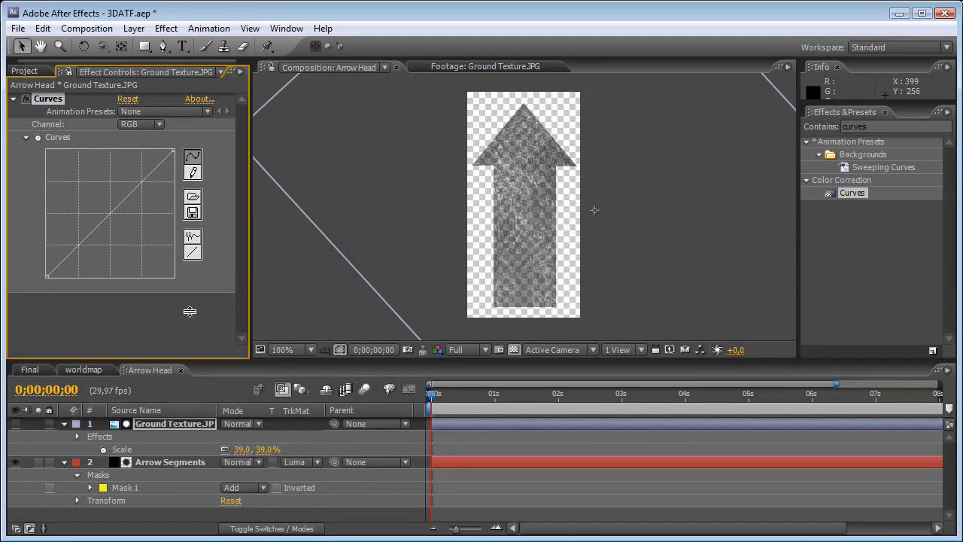
{"action": "left_click_drag", "start_coordinate": [102, 216], "coordinate": [91, 184]}
{"action": "left_click", "coordinate": [89, 182]}
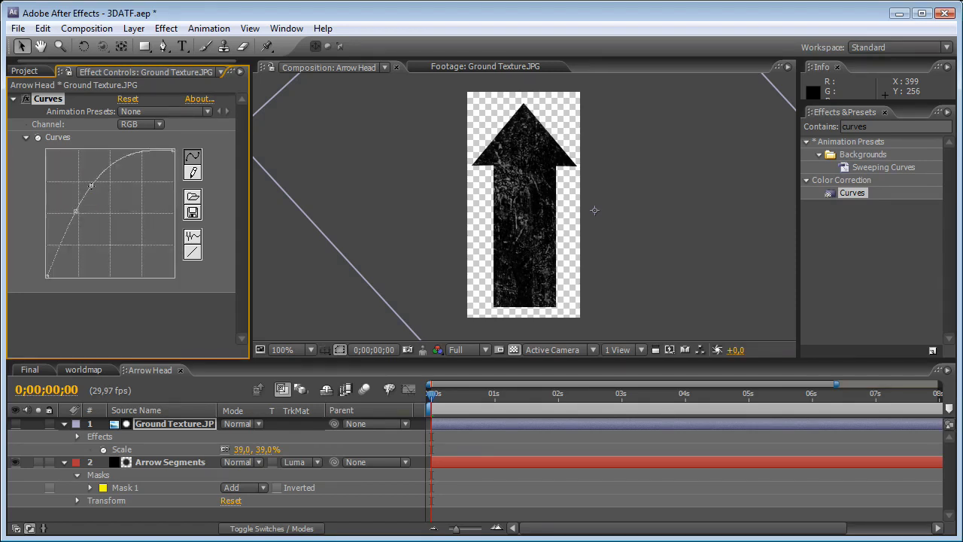
Step: Apply the Fill effect to the Arrow Segments layer
{"action": "left_click", "coordinate": [885, 126]}
{"action": "type", "text": "fill"}
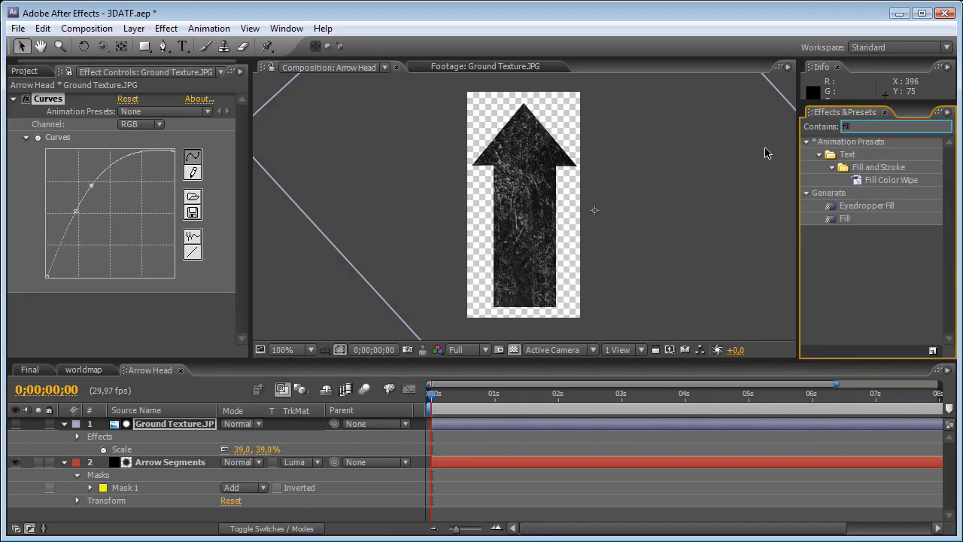
{"action": "left_click_drag", "start_coordinate": [843, 218], "coordinate": [175, 464]}
Step: Set the Fill colour to a dark brown (RGB 44, 11, 4) and hide the mask outline in the composition view
{"action": "left_click", "coordinate": [124, 151]}
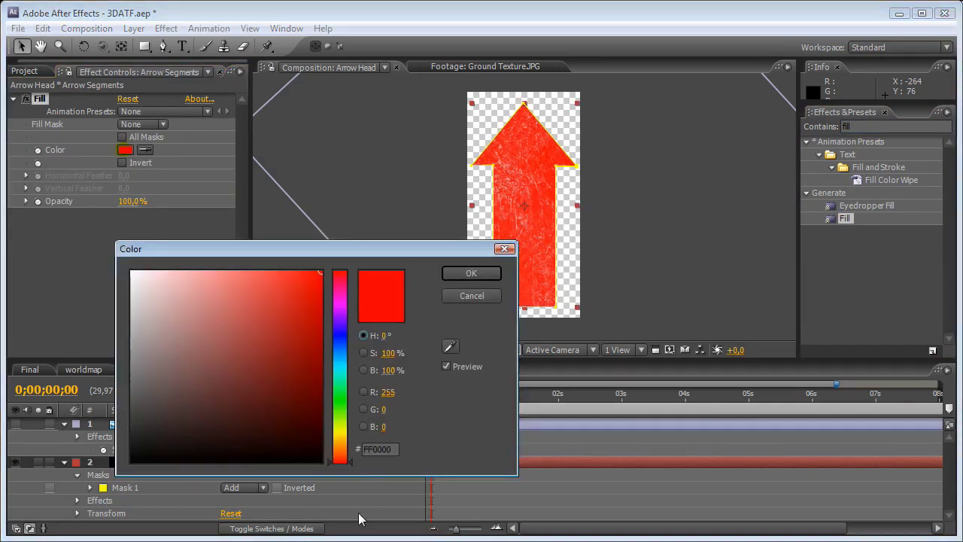
{"action": "mouse_move", "coordinate": [286, 429]}
{"action": "left_mouse_down"}
{"action": "mouse_move", "coordinate": [294, 439]}
{"action": "mouse_move", "coordinate": [303, 429]}
{"action": "left_mouse_up"}
{"action": "left_click_drag", "start_coordinate": [348, 461], "coordinate": [347, 462]}
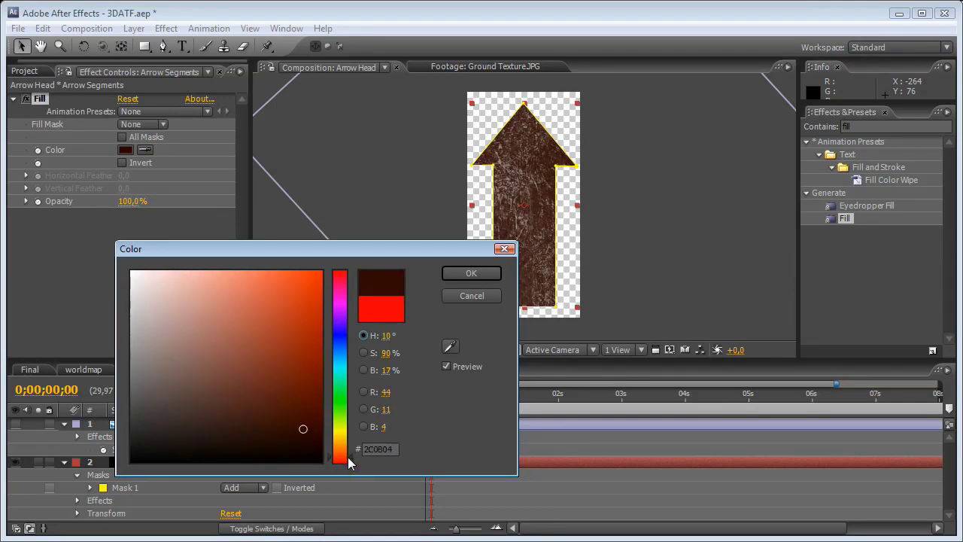
{"action": "left_click", "coordinate": [470, 273]}
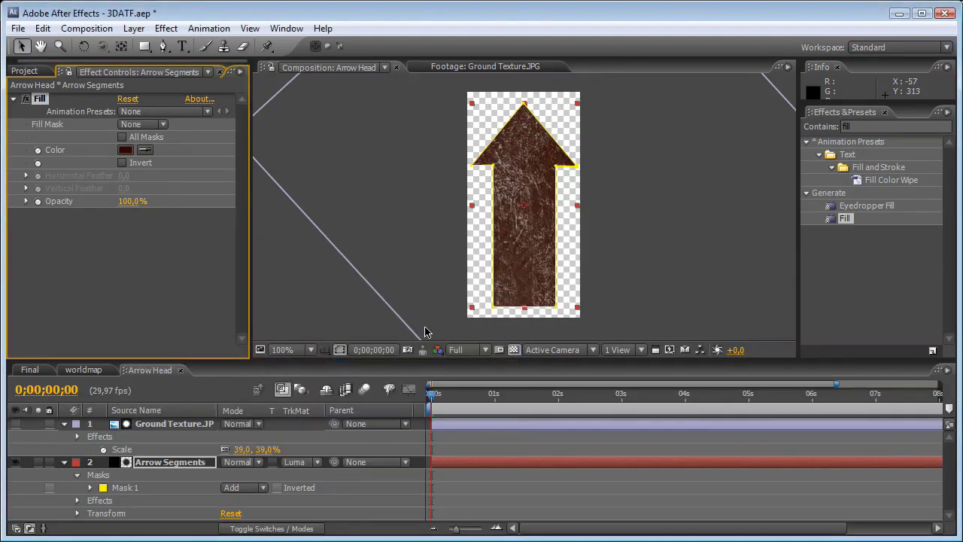
{"action": "left_click", "coordinate": [339, 349]}
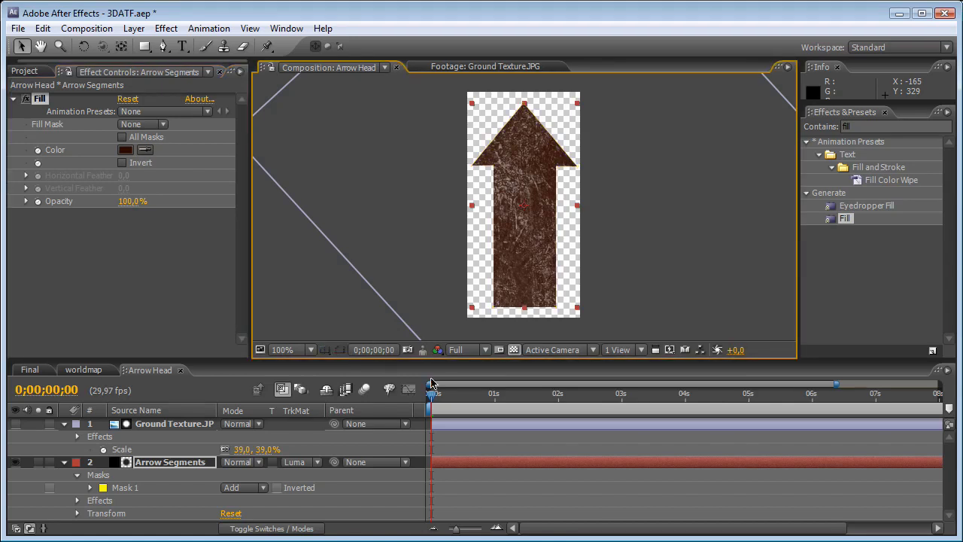
Step: Apply the Roughen Edges effect to the arrow layer
{"action": "left_click", "coordinate": [811, 160]}
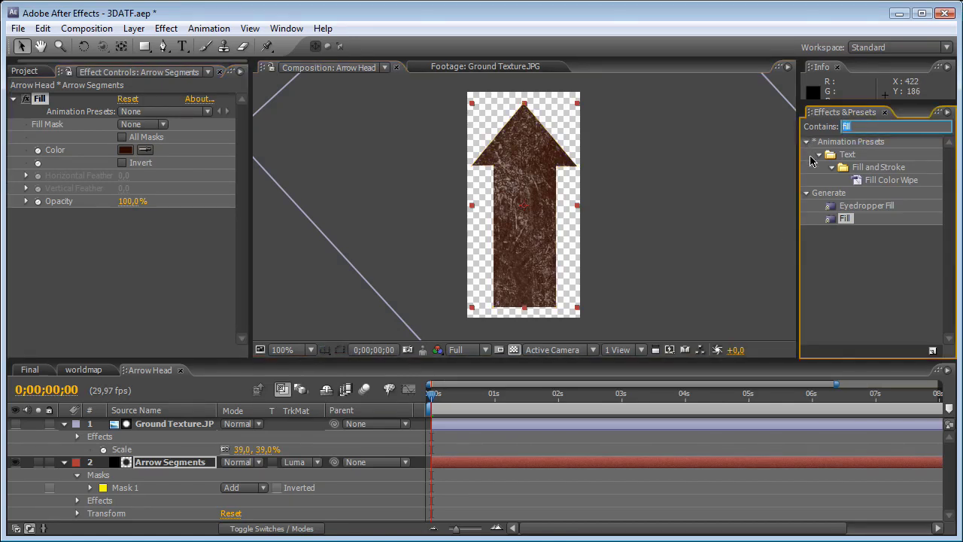
{"action": "type", "text": "edges"}
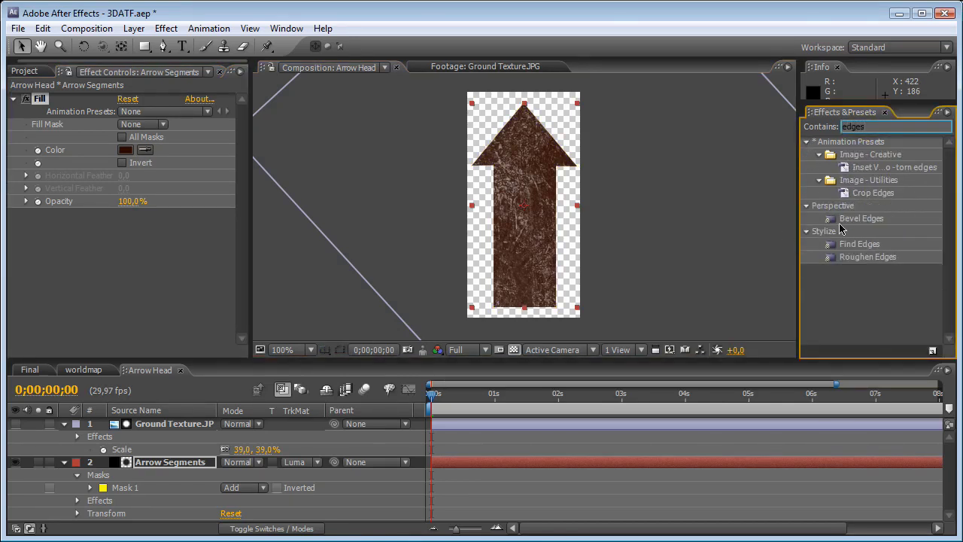
{"action": "left_click_drag", "start_coordinate": [865, 256], "coordinate": [526, 218]}
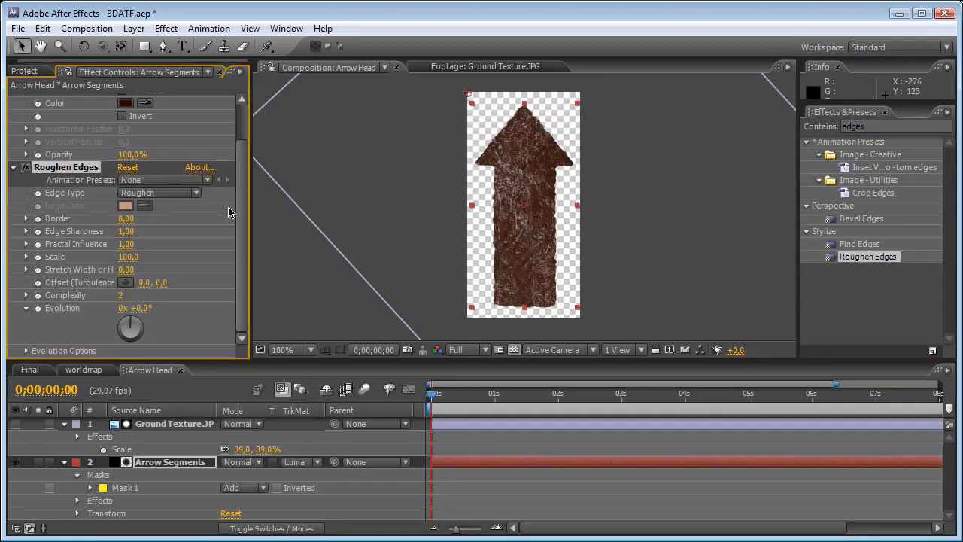
Step: Set Roughen Edges to Border 18.10, Edge Sharpness 2.06, Fractal Influence 0.84 and Scale 83
{"action": "left_click_drag", "start_coordinate": [125, 218], "coordinate": [207, 223]}
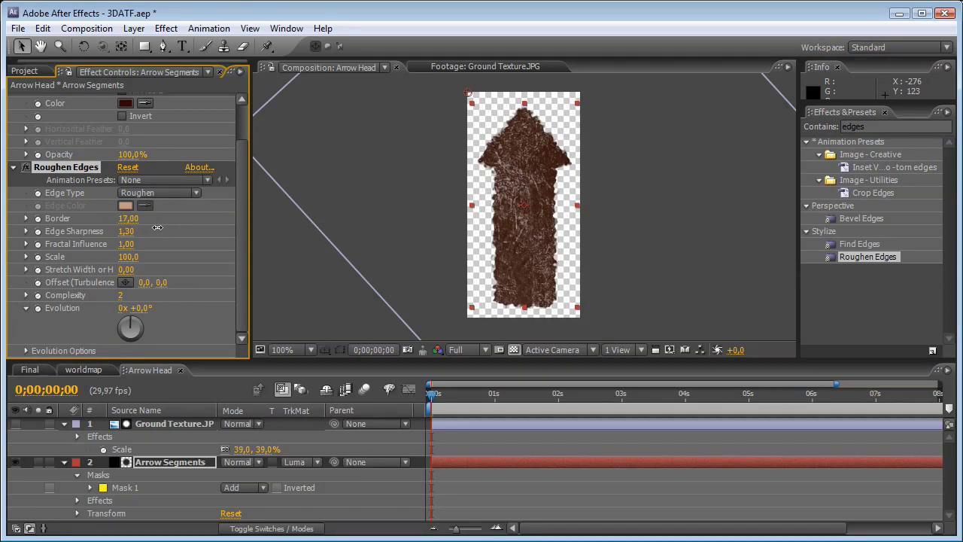
{"action": "left_click_drag", "start_coordinate": [189, 223], "coordinate": [210, 226]}
{"action": "left_click_drag", "start_coordinate": [137, 245], "coordinate": [117, 257]}
{"action": "mouse_move", "coordinate": [124, 219]}
{"action": "left_mouse_down"}
{"action": "mouse_move", "coordinate": [173, 217]}
{"action": "mouse_move", "coordinate": [138, 217]}
{"action": "left_mouse_up"}
{"action": "left_click", "coordinate": [273, 289]}
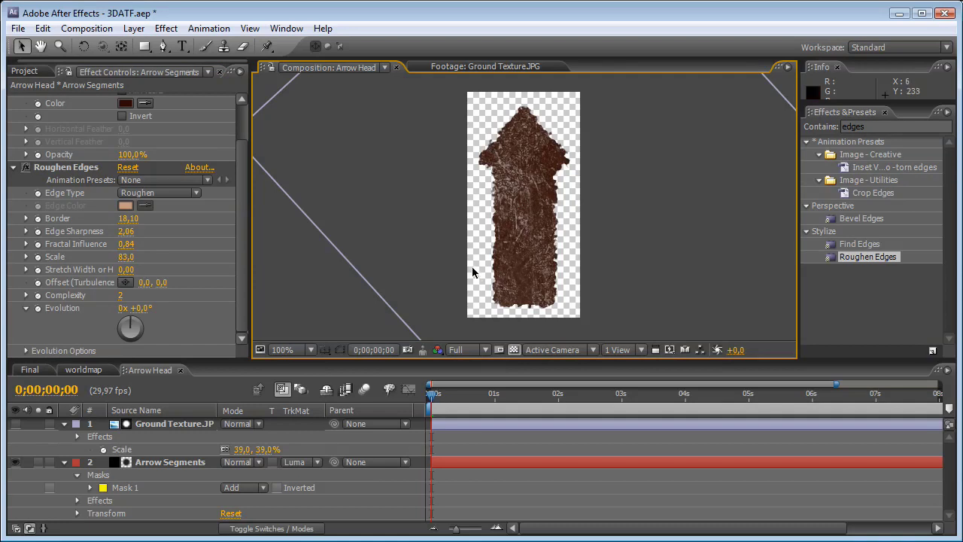
{"action": "key", "text": "comma"}
{"action": "key", "text": "period"}
Step: Create a project folder named Arrow Segments and move the Arrow Head composition into it
{"action": "left_click", "coordinate": [27, 76]}
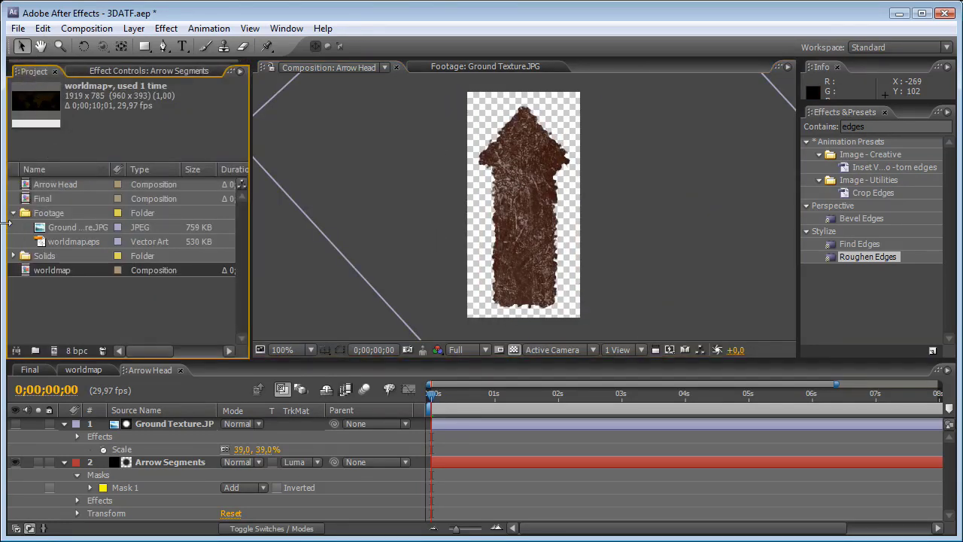
{"action": "left_click", "coordinate": [13, 214]}
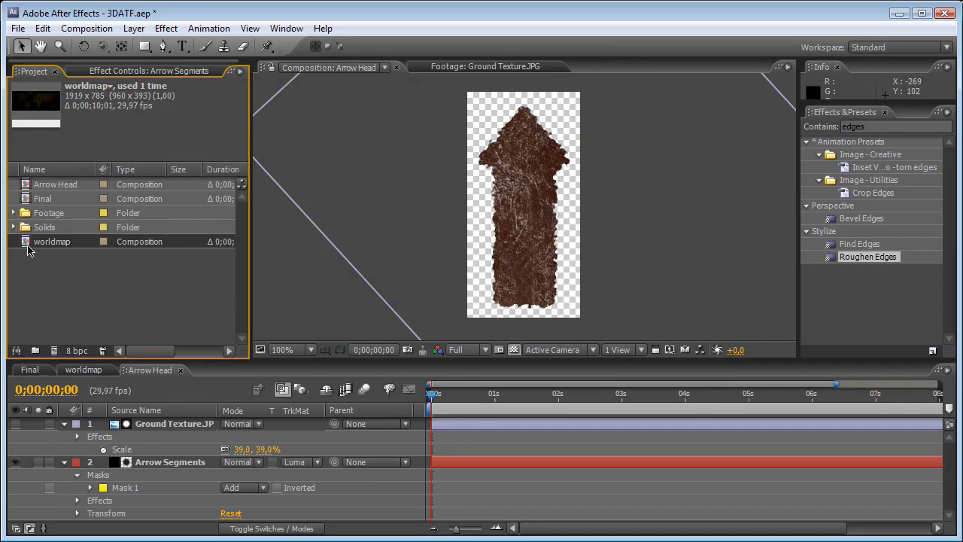
{"action": "left_click", "coordinate": [27, 251]}
{"action": "left_click", "coordinate": [36, 352]}
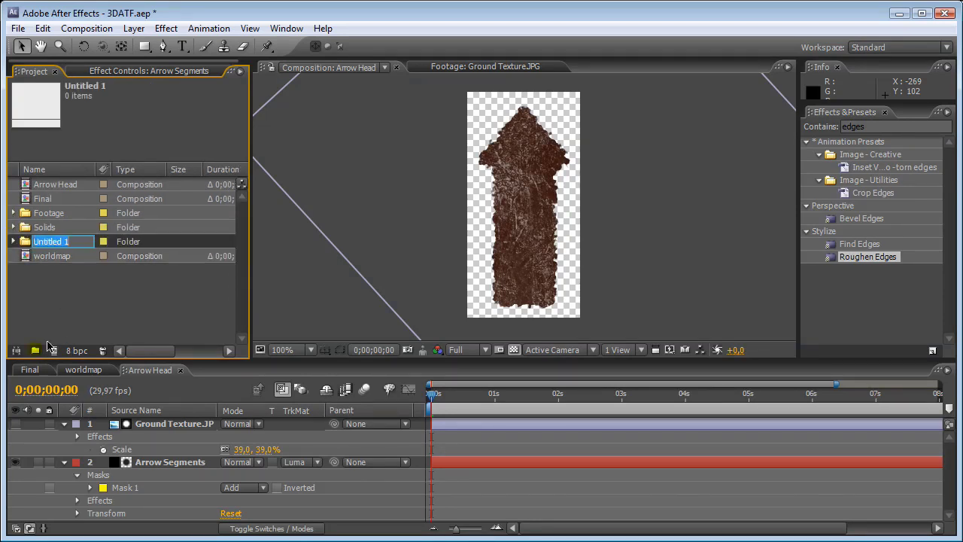
{"action": "type", "text": "Arrow Segments"}
{"action": "key", "text": "Return"}
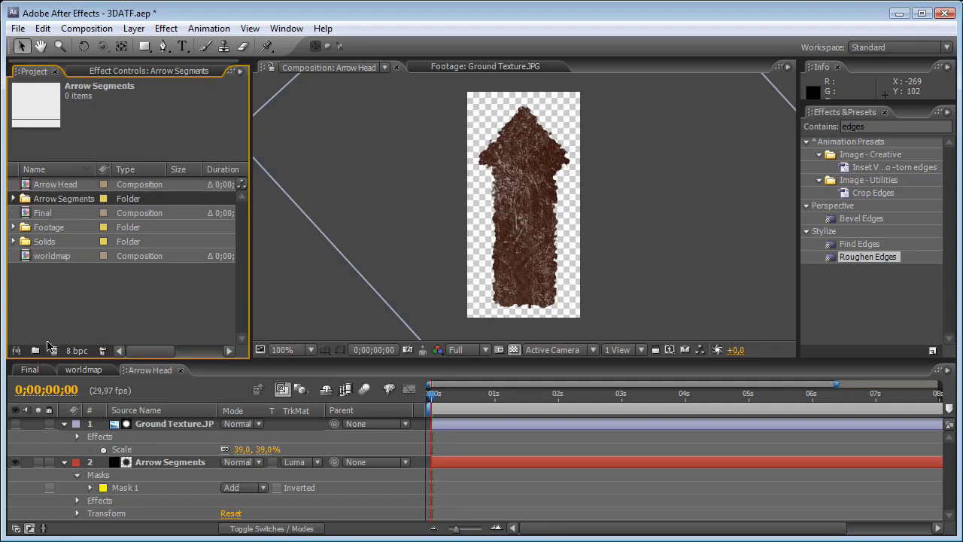
{"action": "mouse_move", "coordinate": [50, 185]}
{"action": "left_mouse_down"}
{"action": "mouse_move", "coordinate": [49, 205]}
{"action": "mouse_move", "coordinate": [40, 200]}
{"action": "left_mouse_up"}
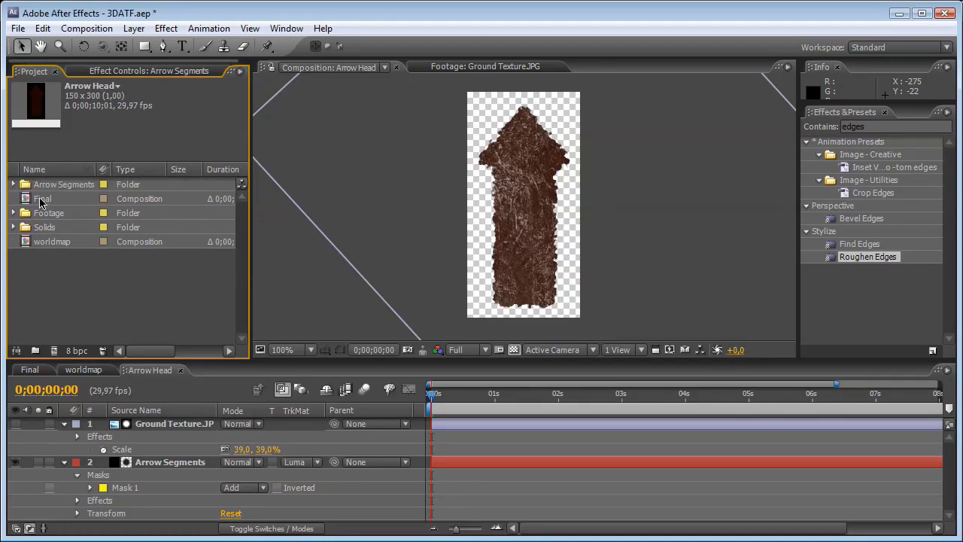
{"action": "left_click", "coordinate": [13, 185]}
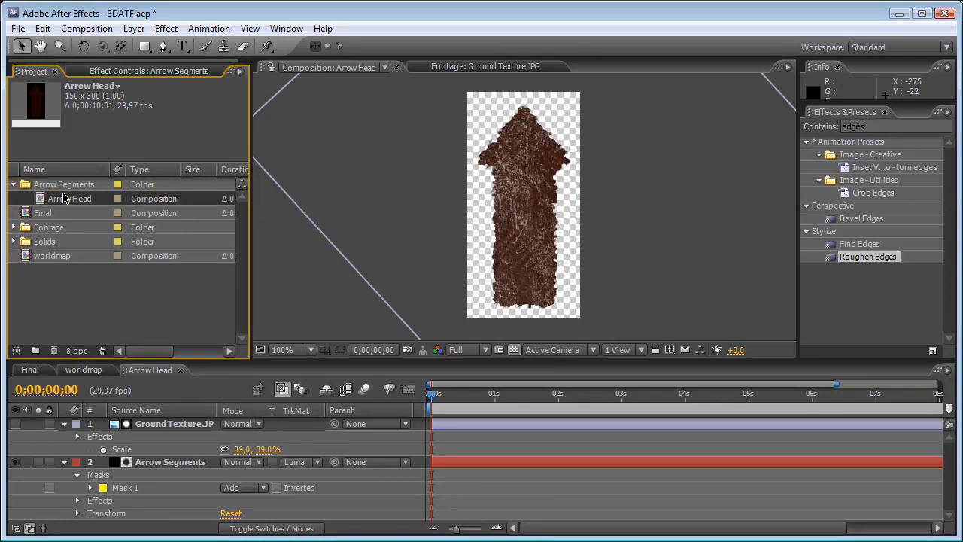
Step: Duplicate the Arrow Head composition, rename the copy Arrow Seg and open it
{"action": "key", "text": "ctrl+d"}
{"action": "key", "text": "Return"}
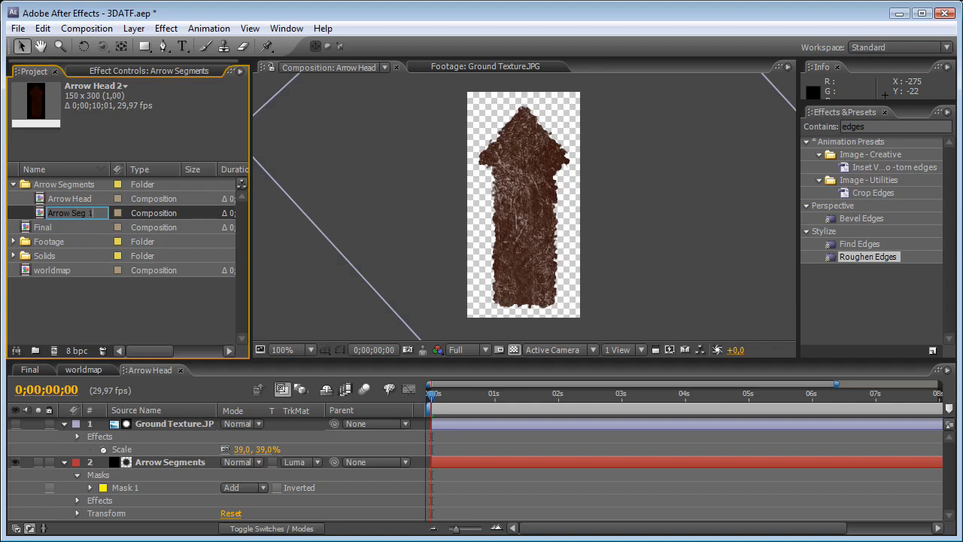
{"action": "type", "text": "Arrow Seg"}
{"action": "key", "text": "Return"}
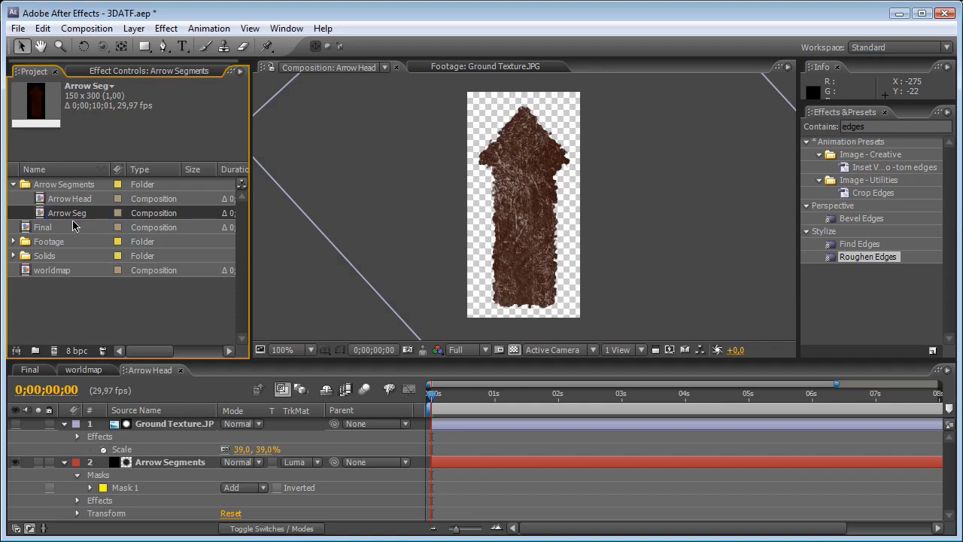
{"action": "double_click", "coordinate": [66, 213]}
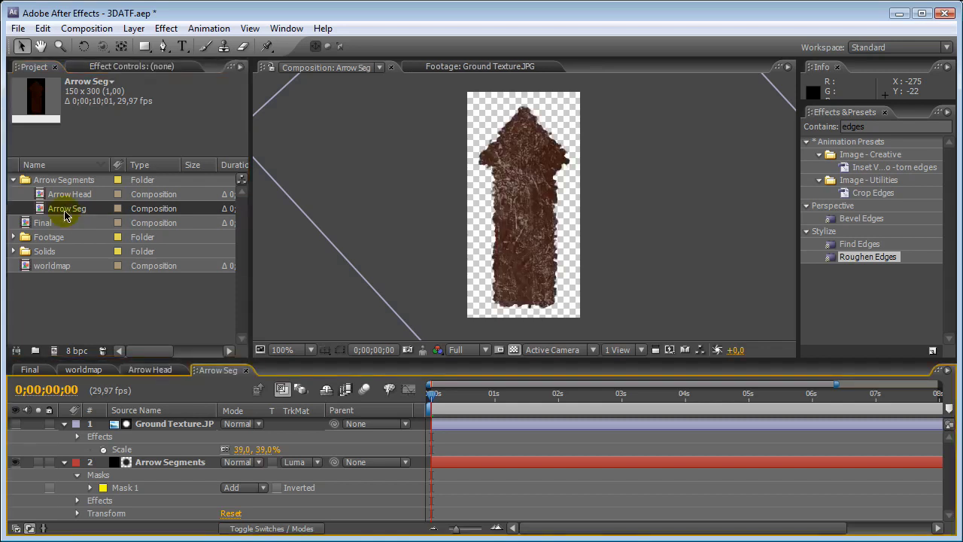
Step: Delete the arrow-shaped Mask 1 from the Arrow Segments layer in the Arrow Seg composition
{"action": "left_click", "coordinate": [190, 428]}
{"action": "left_click", "coordinate": [169, 465]}
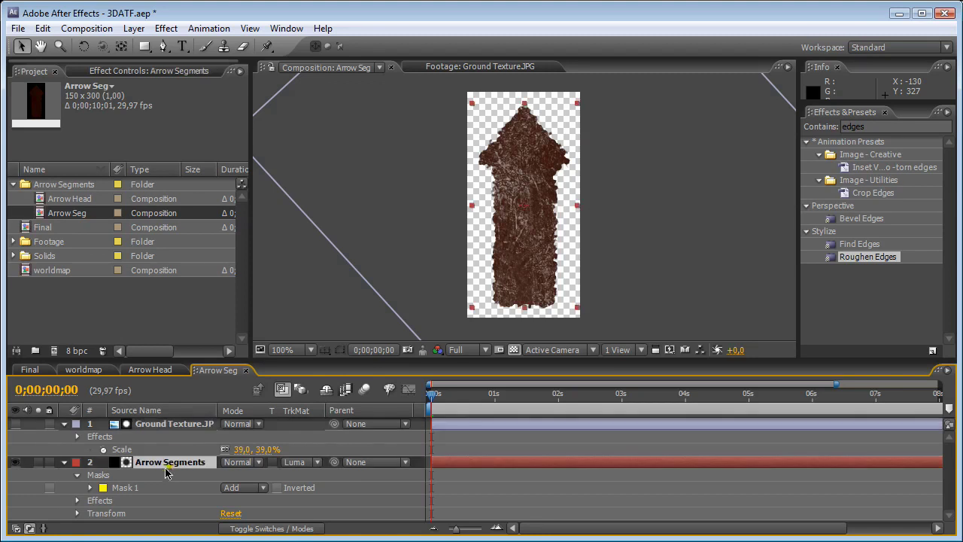
{"action": "left_click", "coordinate": [134, 488]}
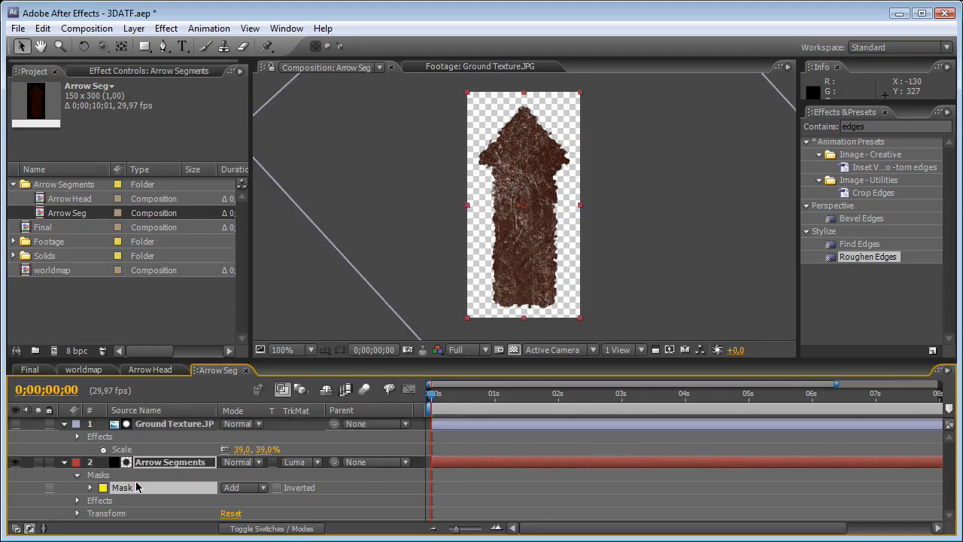
{"action": "key", "text": "Delete"}
Step: Draw a tall, narrow rectangular mask on the Arrow Segments layer and move it up to the vertical centre of the composition
{"action": "left_click", "coordinate": [145, 46]}
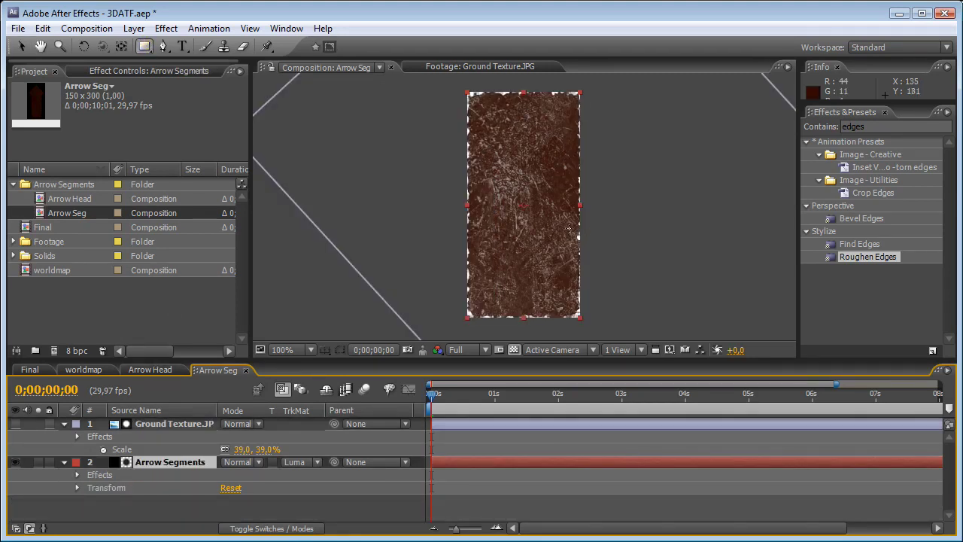
{"action": "left_click_drag", "start_coordinate": [500, 168], "coordinate": [553, 302]}
{"action": "left_click", "coordinate": [21, 46]}
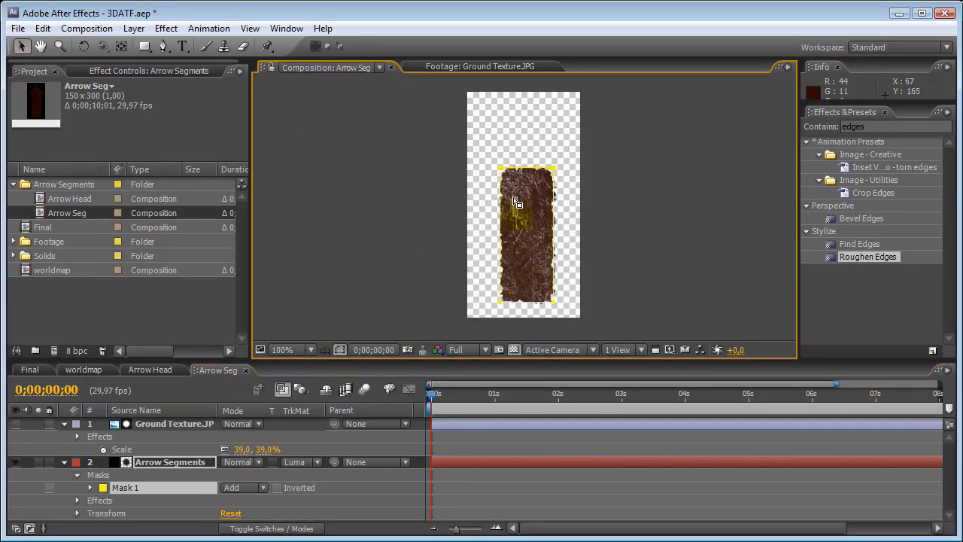
{"action": "left_click", "coordinate": [524, 228]}
{"action": "left_click_drag", "start_coordinate": [524, 228], "coordinate": [521, 201]}
{"action": "left_click", "coordinate": [489, 226]}
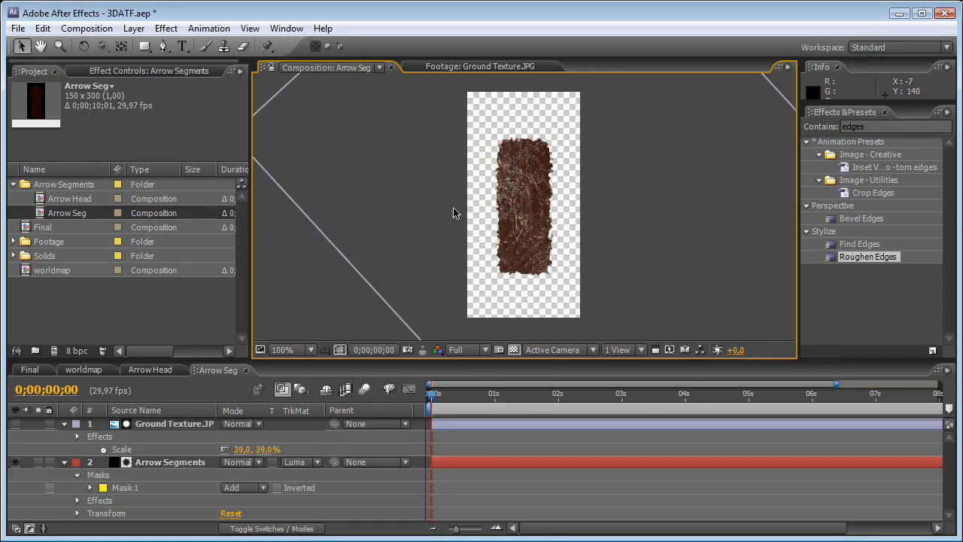
Step: Rotate the Ground Texture layer and shift it sideways so the segment shows a different part of the texture
{"action": "left_click", "coordinate": [158, 428]}
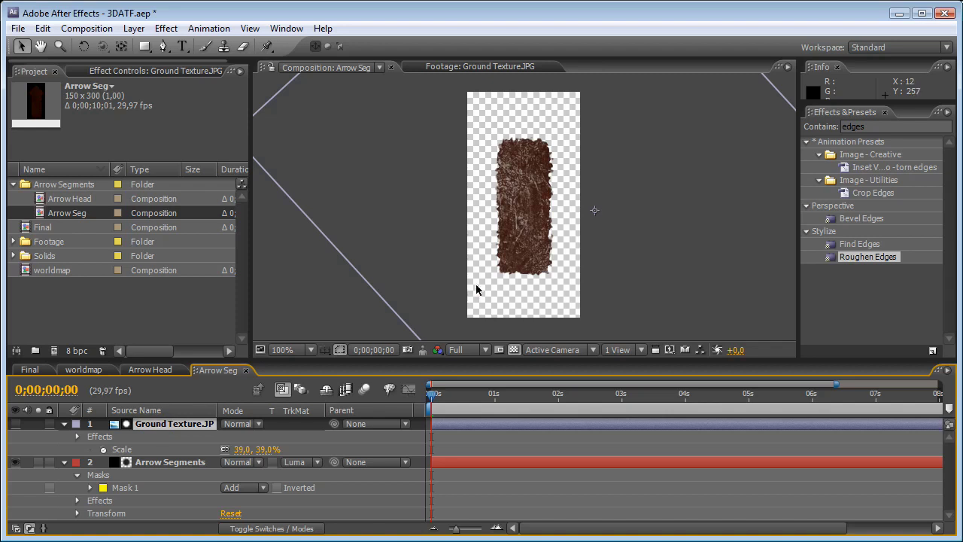
{"action": "key", "text": "w"}
{"action": "mouse_move", "coordinate": [482, 267]}
{"action": "left_mouse_down"}
{"action": "mouse_move", "coordinate": [418, 194]}
{"action": "mouse_move", "coordinate": [324, 331]}
{"action": "mouse_move", "coordinate": [338, 324]}
{"action": "left_mouse_up"}
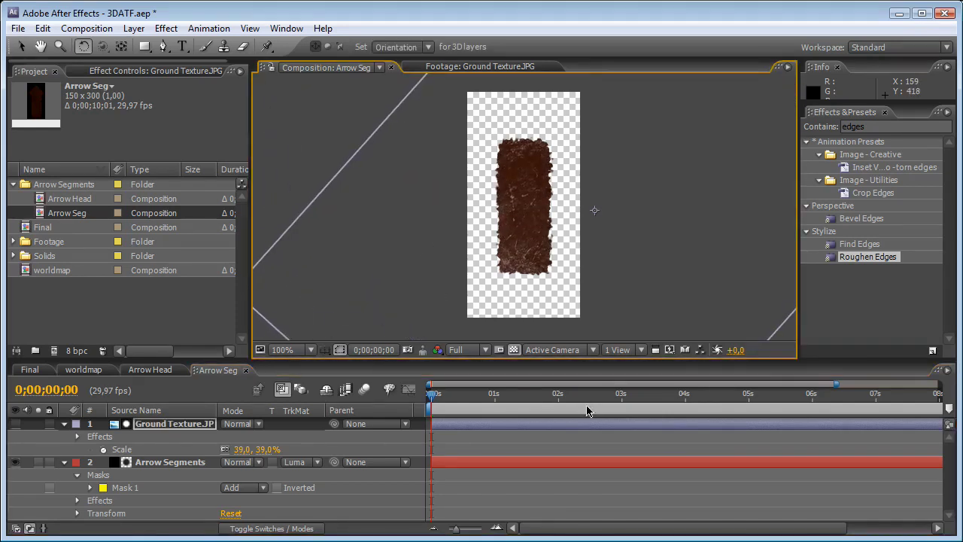
{"action": "key", "text": "v"}
{"action": "left_click_drag", "start_coordinate": [631, 251], "coordinate": [568, 253]}
{"action": "left_click", "coordinate": [337, 137]}
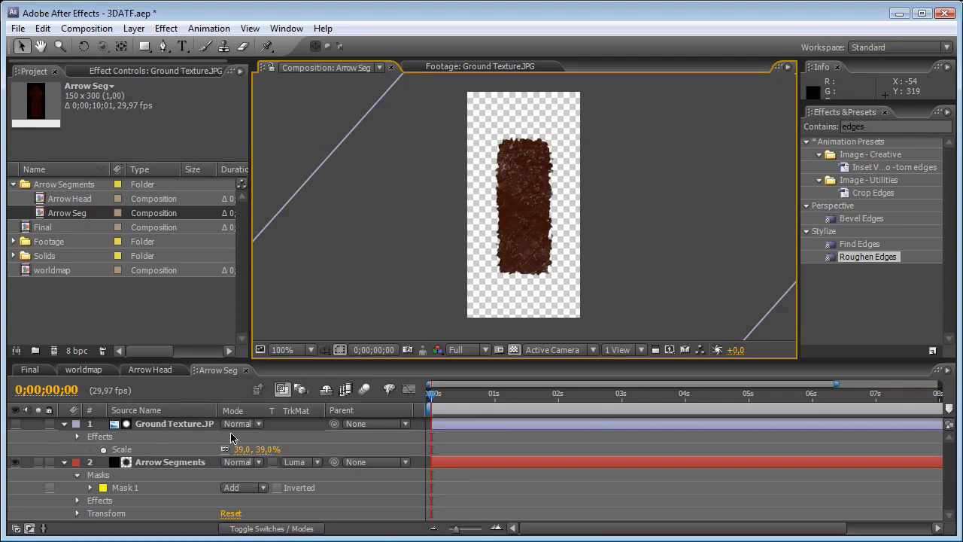
Step: Add the Arrow Head composition to Final below Arrow Ruler, shift it over North America and fit the view up to 100%
{"action": "left_click", "coordinate": [30, 370]}
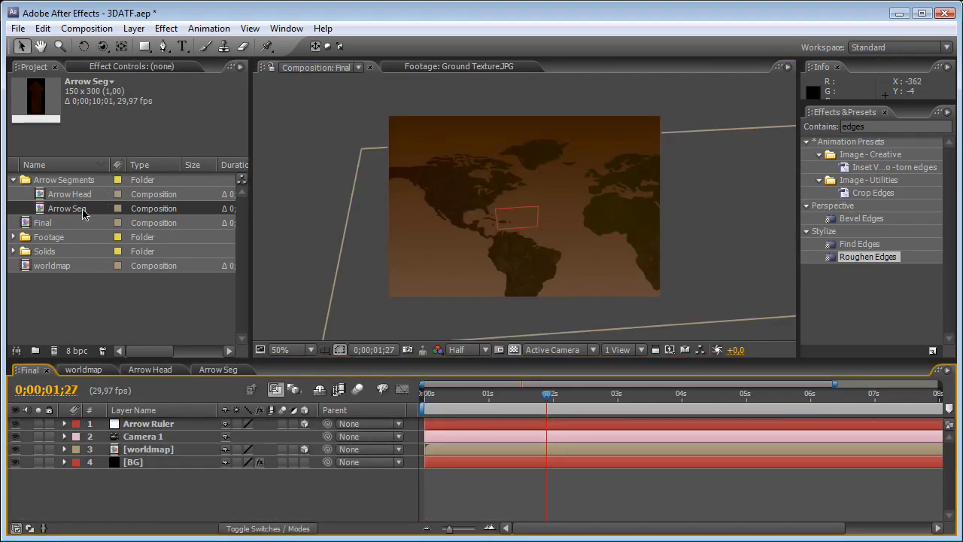
{"action": "left_click_drag", "start_coordinate": [75, 195], "coordinate": [178, 430]}
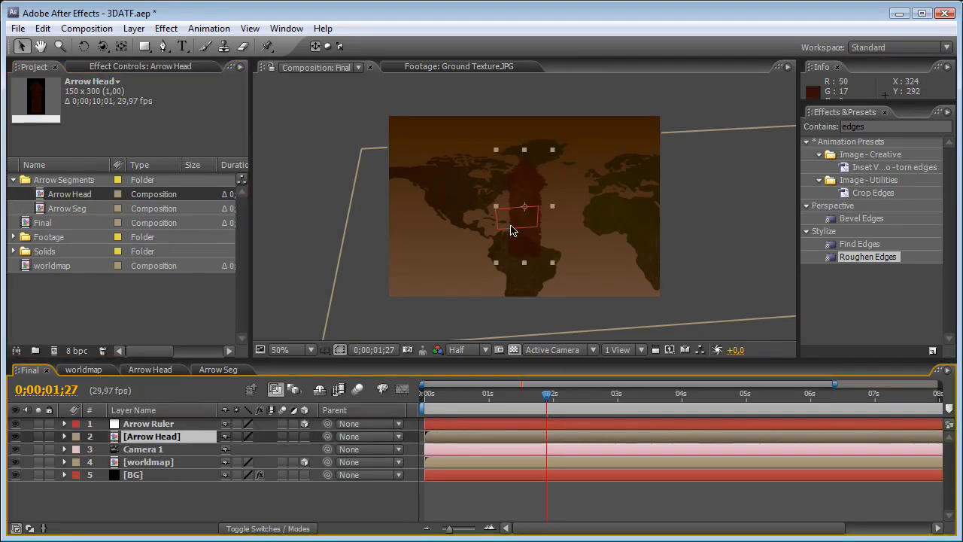
{"action": "left_click", "coordinate": [526, 198]}
{"action": "key", "text": "period"}
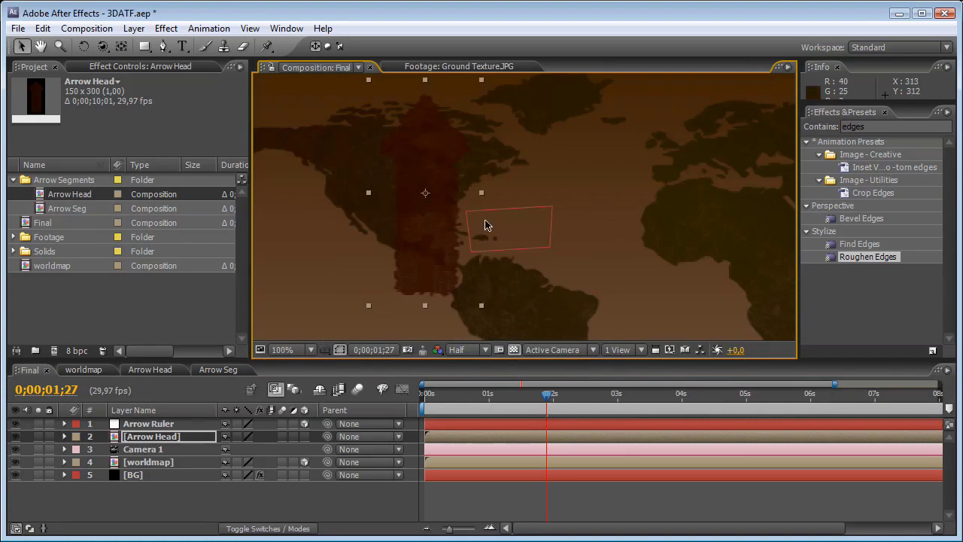
{"action": "key", "text": "comma"}
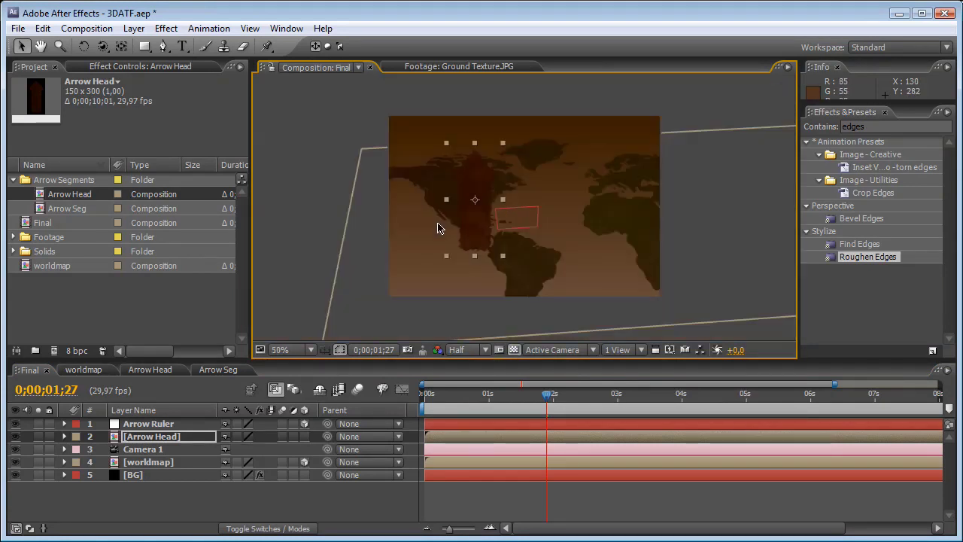
{"action": "left_click", "coordinate": [281, 349]}
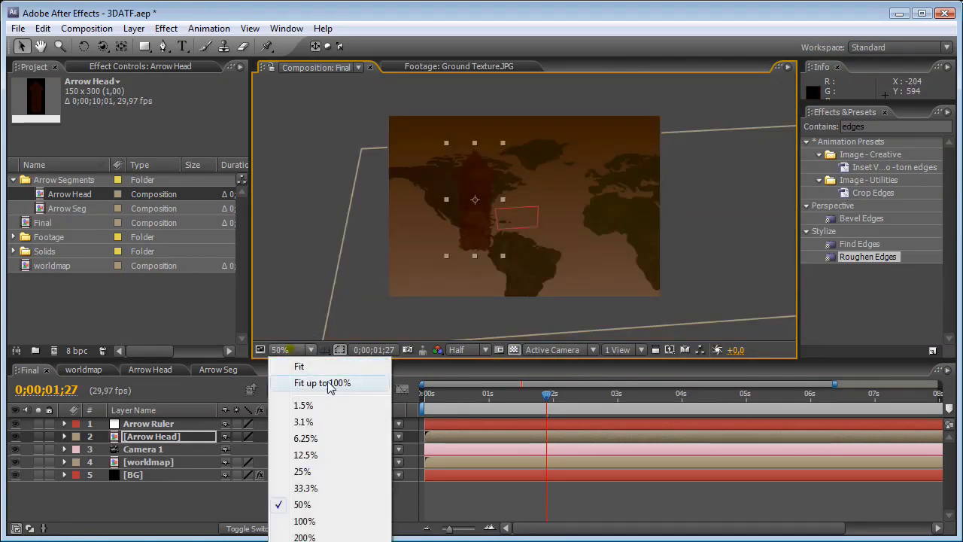
{"action": "left_click", "coordinate": [329, 383]}
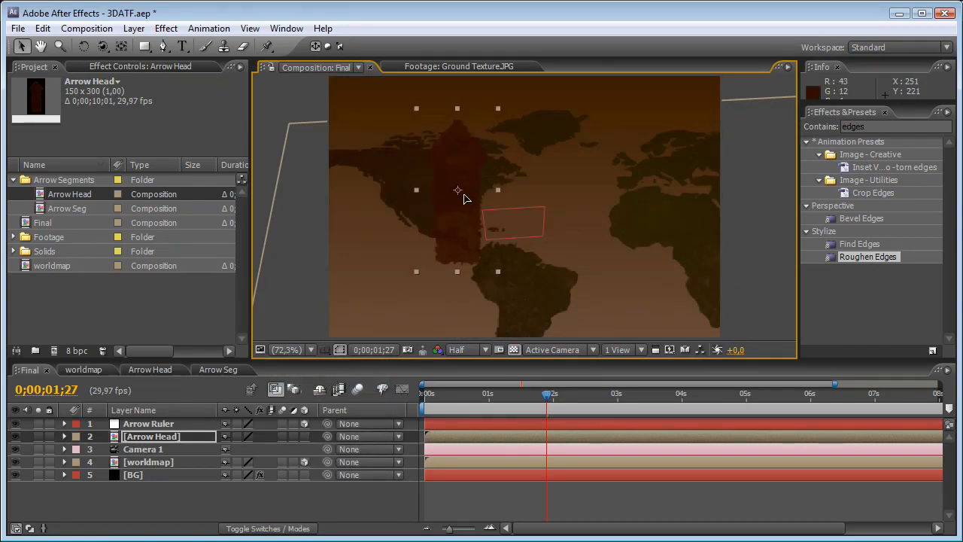
Step: Make the Arrow Head layer 3D and move it slightly along its X axis
{"action": "left_click", "coordinate": [304, 436]}
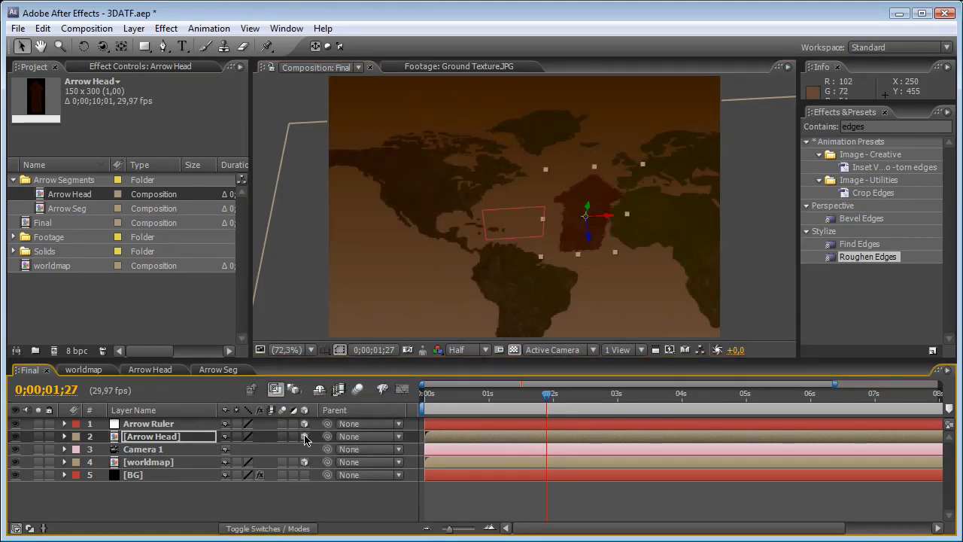
{"action": "left_click_drag", "start_coordinate": [609, 215], "coordinate": [630, 225]}
{"action": "key", "text": "ctrl+Up"}
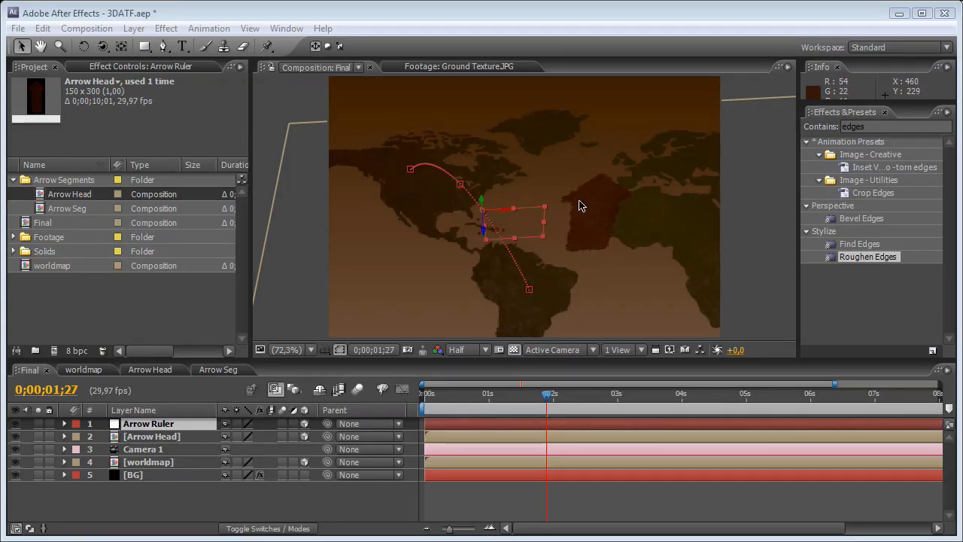
Step: Give Arrow Head's Position the expression thisComp.layer("Arrow Ruler").transform.position.valueAtTime(time-1)
{"action": "left_click", "coordinate": [186, 439]}
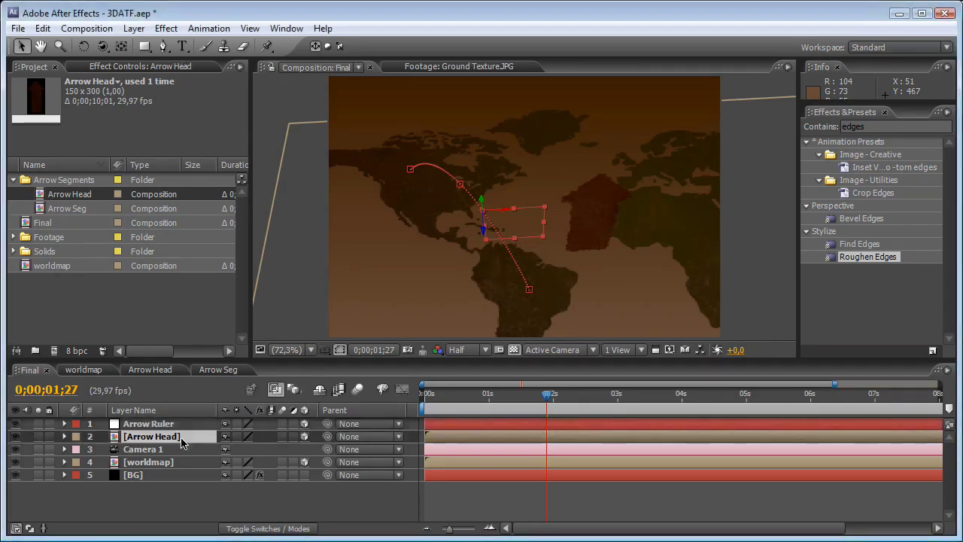
{"action": "key", "text": "p"}
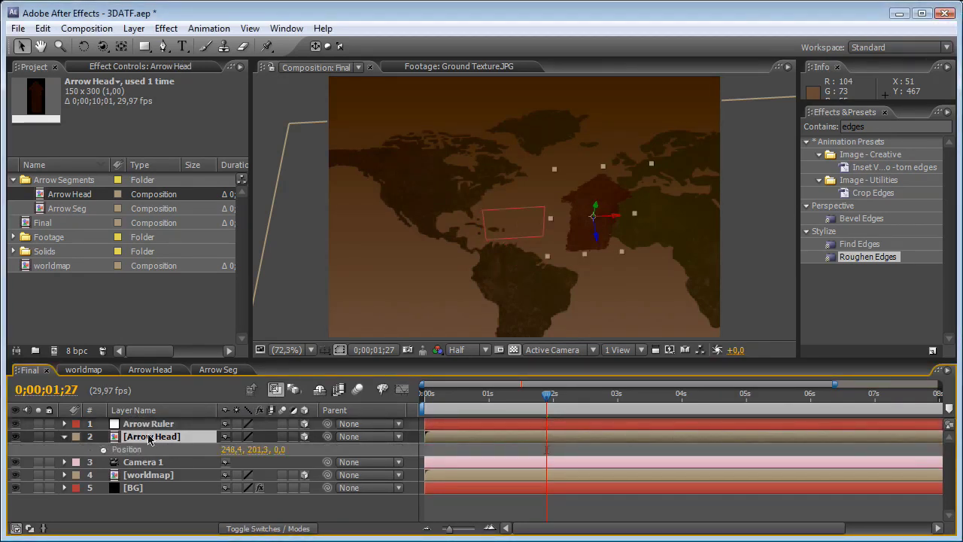
{"action": "left_click", "coordinate": [155, 425]}
{"action": "key", "text": "p"}
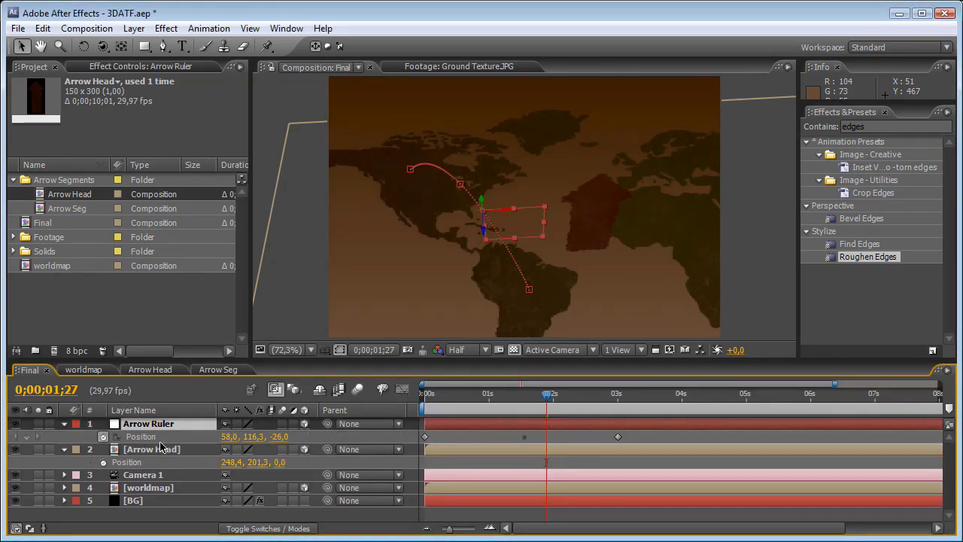
{"action": "left_click", "coordinate": [104, 463], "text": "alt"}
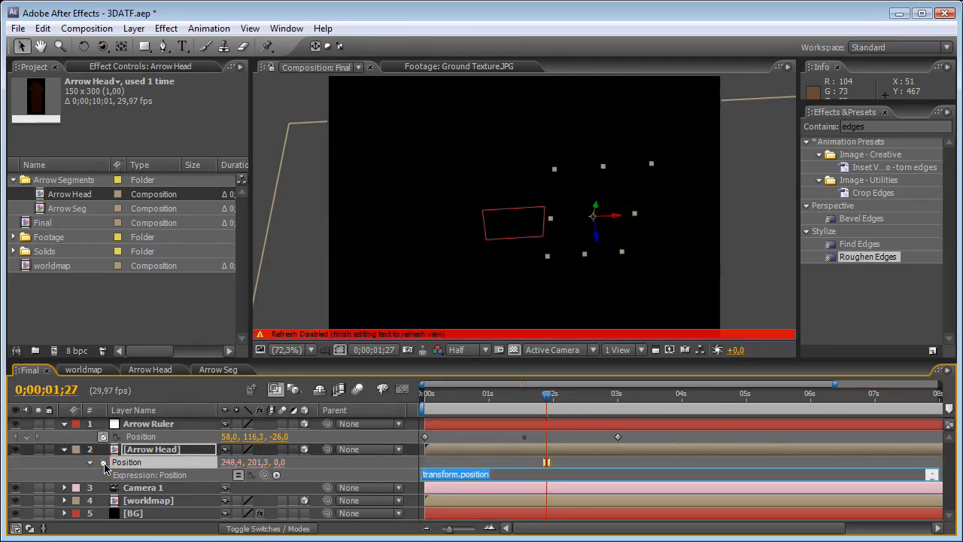
{"action": "left_click_drag", "start_coordinate": [263, 475], "coordinate": [188, 441]}
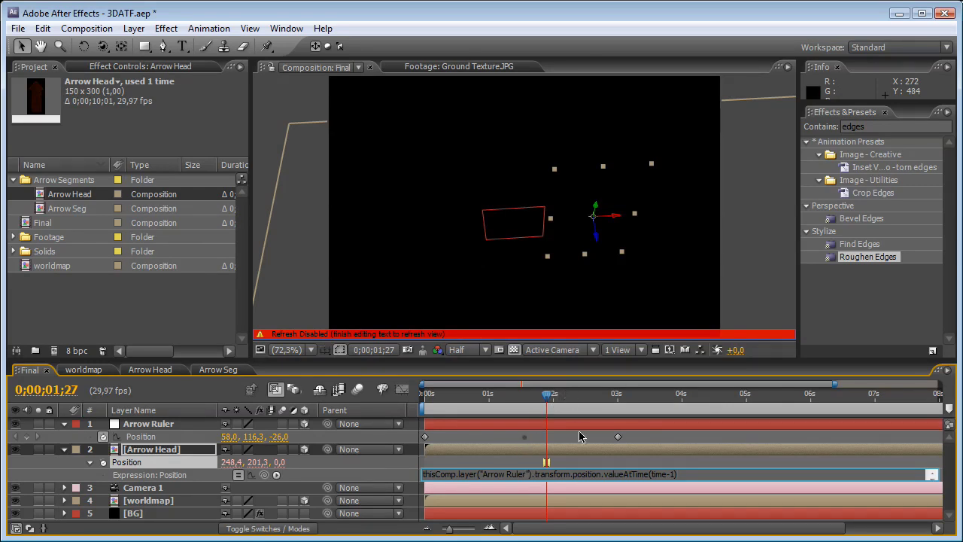
{"action": "left_click", "coordinate": [633, 455]}
Step: Preview the arrow's delay between 0 and 3 seconds, and change the Position expression's offset to valueAtTime(time-.2)
{"action": "key", "text": "Home"}
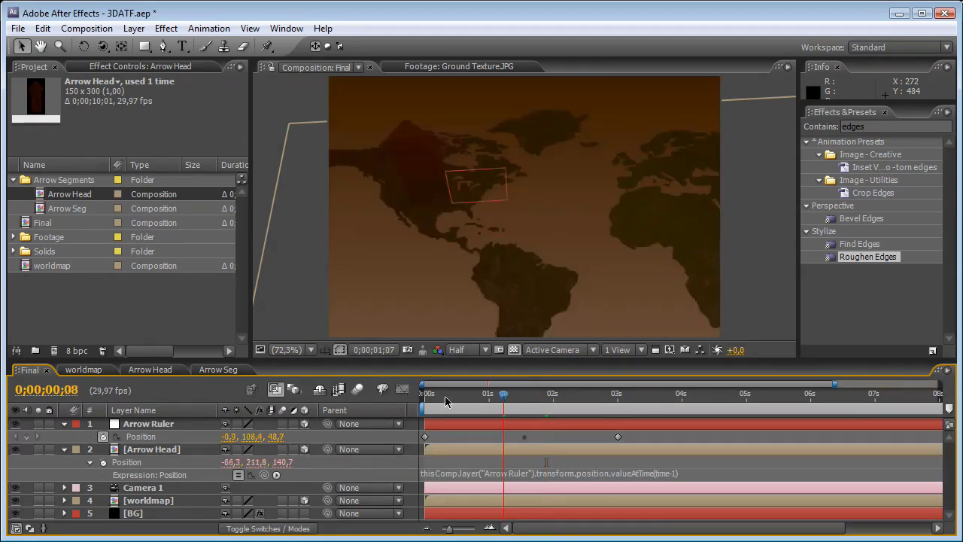
{"action": "left_click", "coordinate": [151, 424]}
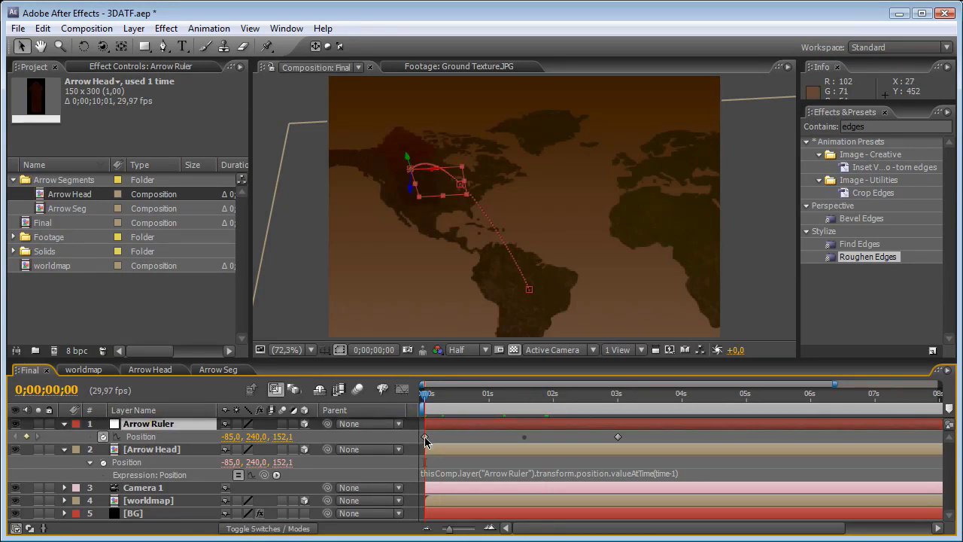
{"action": "left_click_drag", "start_coordinate": [425, 399], "coordinate": [619, 423]}
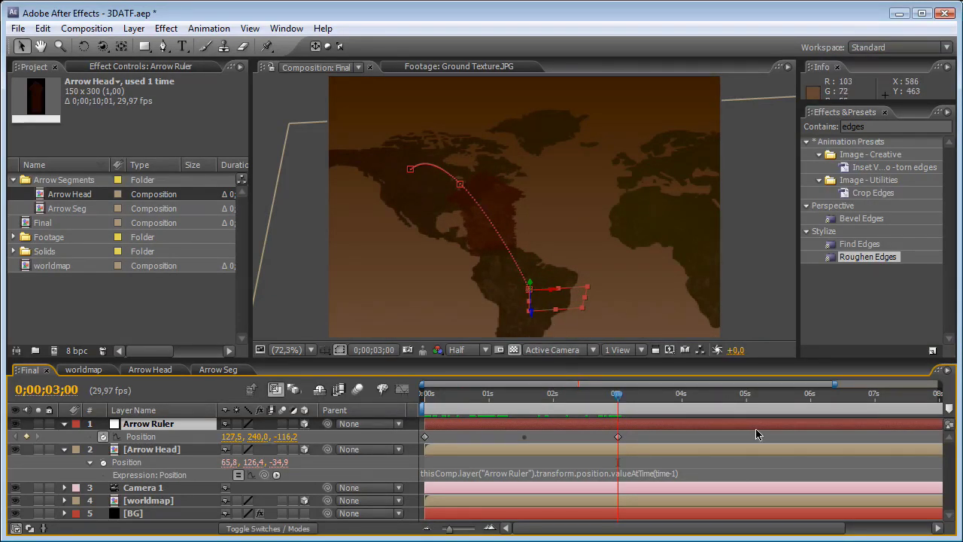
{"action": "left_click_drag", "start_coordinate": [626, 400], "coordinate": [542, 425]}
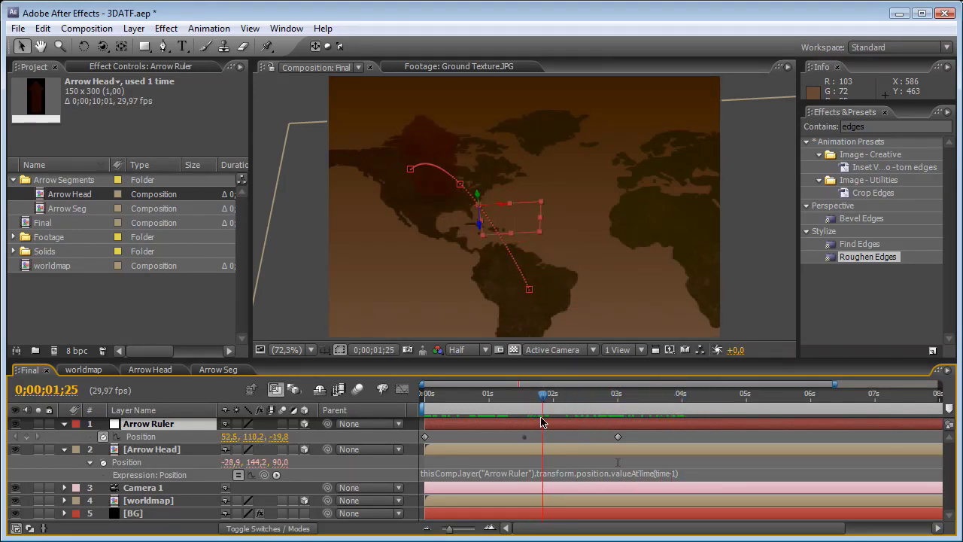
{"action": "left_click", "coordinate": [664, 473]}
{"action": "left_click", "coordinate": [673, 474]}
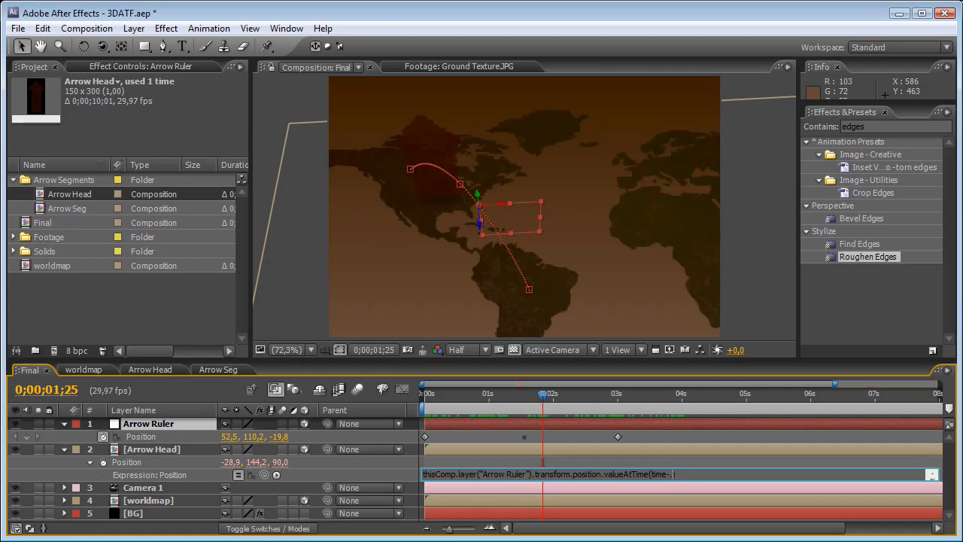
{"action": "key", "text": "ctrl+a"}
{"action": "key", "text": "BackSpace"}
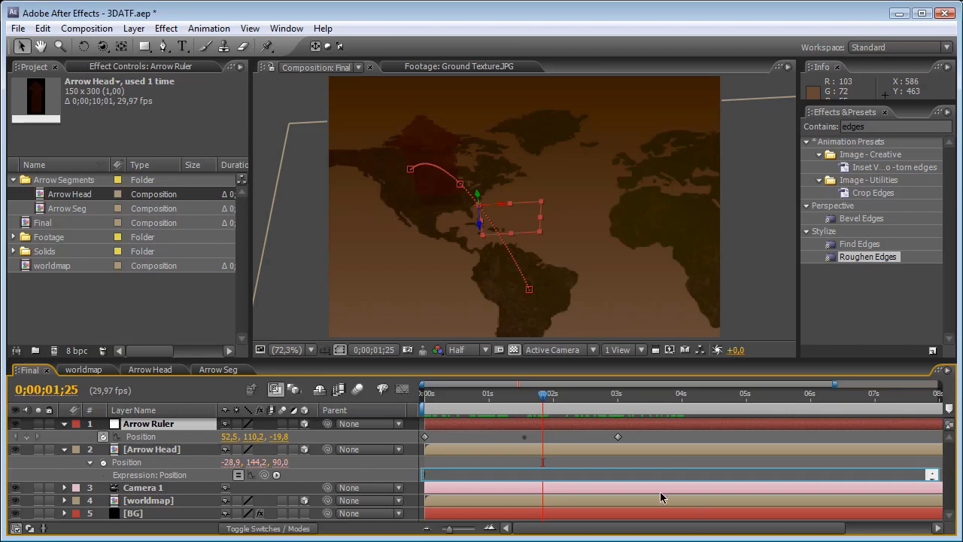
{"action": "type", "text": "thisComp.layer(\"Arrow Ruler\").transform.position.valueAtTime(time-.2)"}
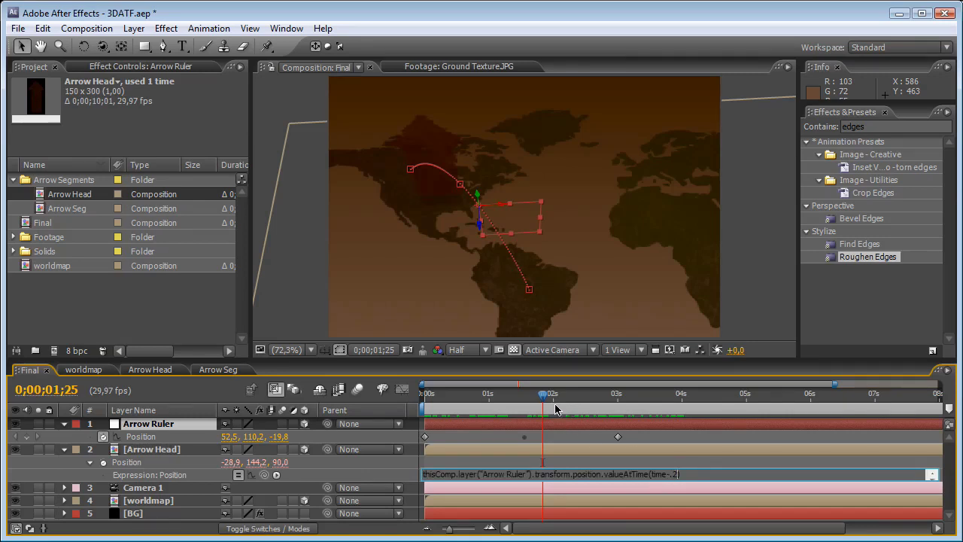
{"action": "mouse_move", "coordinate": [555, 408]}
{"action": "left_mouse_down"}
{"action": "mouse_move", "coordinate": [452, 401]}
{"action": "mouse_move", "coordinate": [545, 400]}
{"action": "left_mouse_up"}
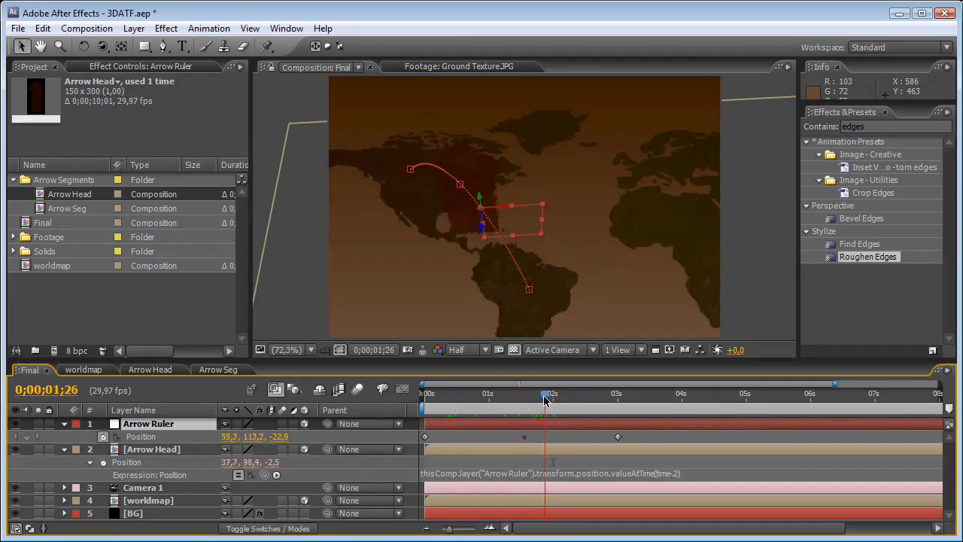
{"action": "key", "text": "s"}
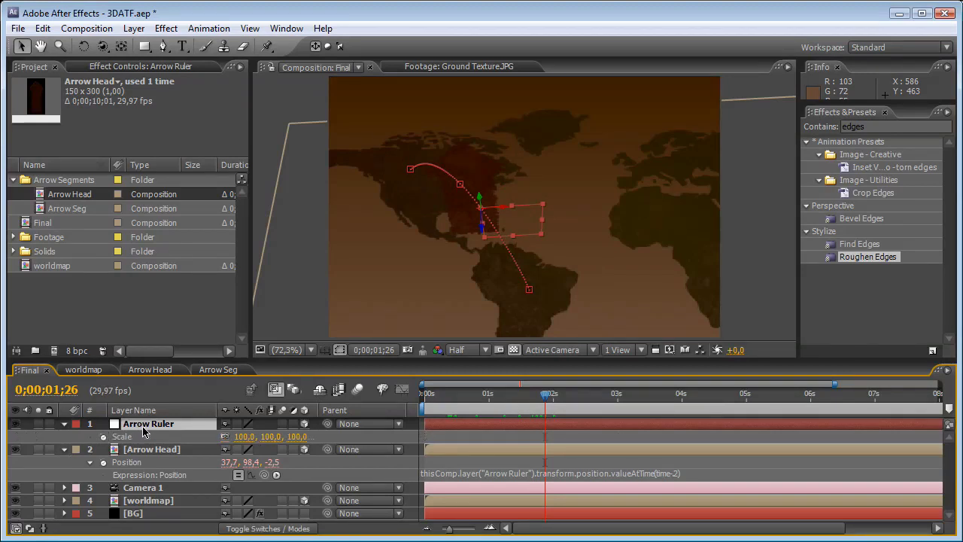
{"action": "left_click_drag", "start_coordinate": [269, 436], "coordinate": [260, 441]}
{"action": "key", "text": "ctrl+z"}
Step: Scale the Arrow Head layer to 53% and check its motion around 0;00;01;20
{"action": "left_click", "coordinate": [152, 450]}
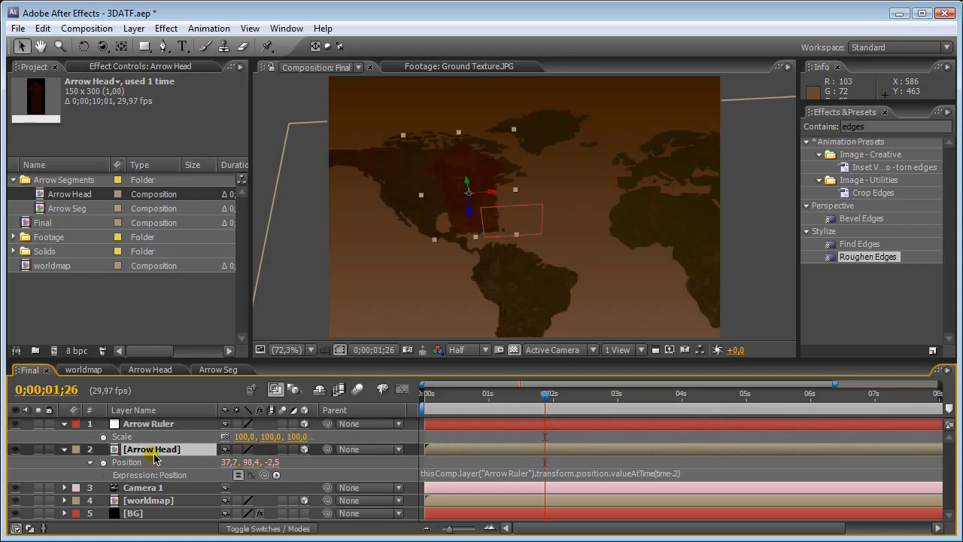
{"action": "key", "text": "shift+s"}
{"action": "left_click_drag", "start_coordinate": [299, 488], "coordinate": [274, 494]}
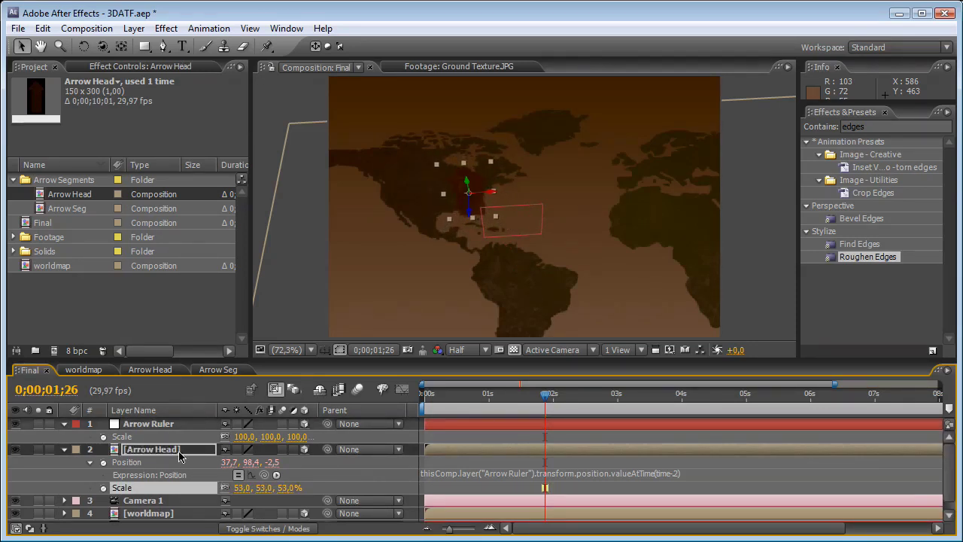
{"action": "left_click_drag", "start_coordinate": [538, 398], "coordinate": [531, 398]}
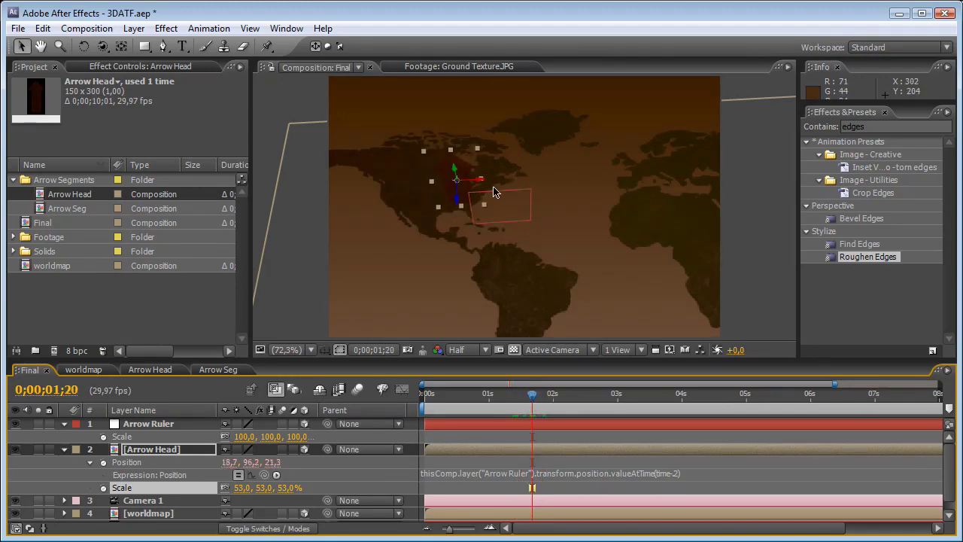
Step: Set the Arrow Head layer's auto-orientation to Orient Along Path and check its motion along the Arrow Ruler path up to 0;00;02;06
{"action": "right_click", "coordinate": [174, 449]}
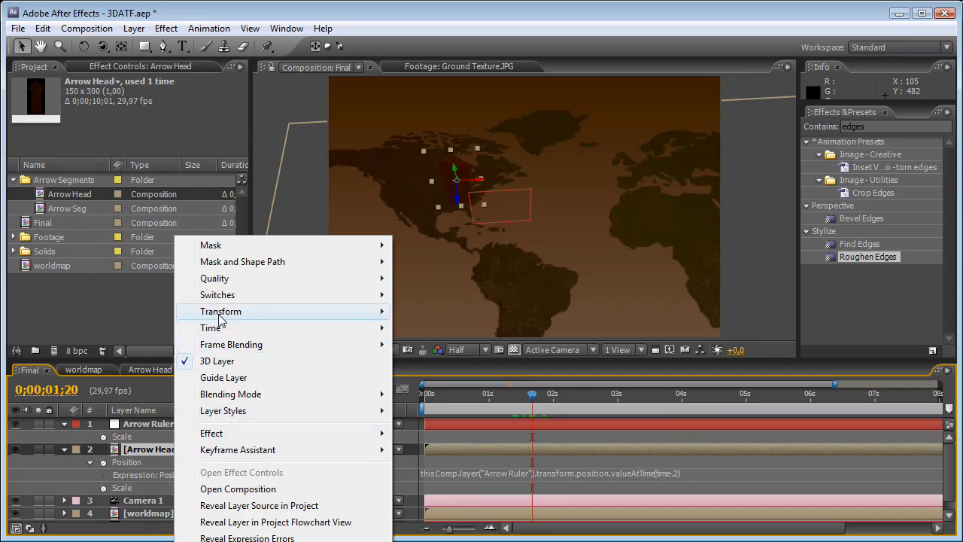
{"action": "mouse_move", "coordinate": [220, 319]}
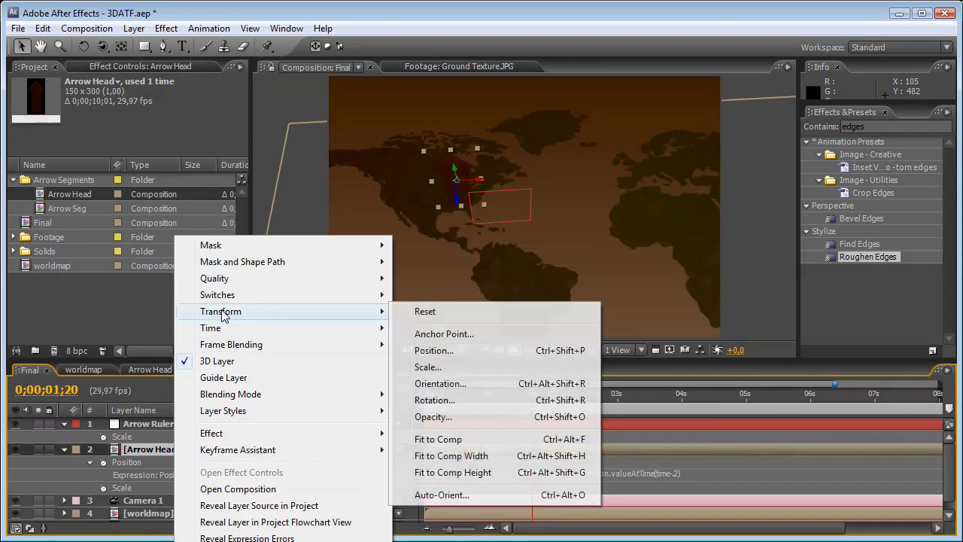
{"action": "left_click", "coordinate": [490, 489]}
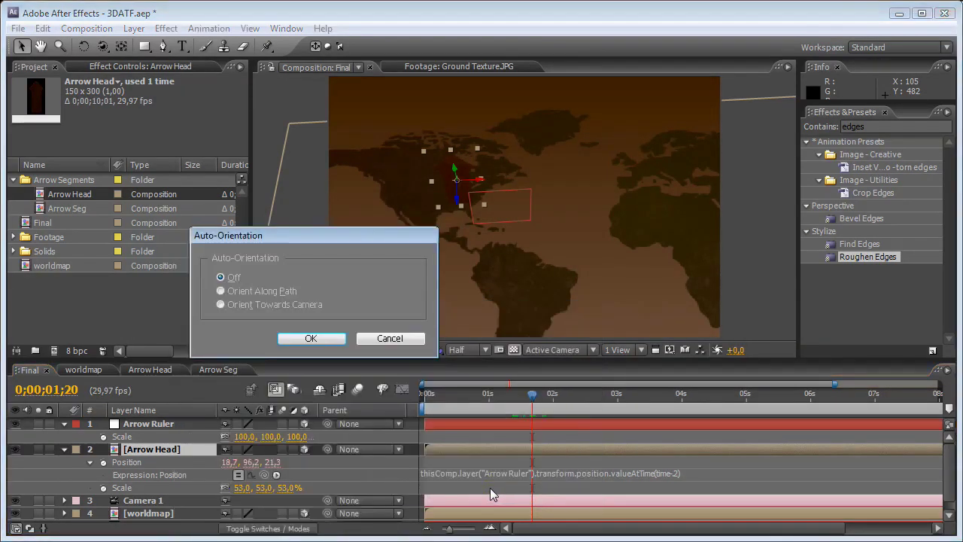
{"action": "left_click", "coordinate": [260, 292]}
{"action": "left_click", "coordinate": [311, 337]}
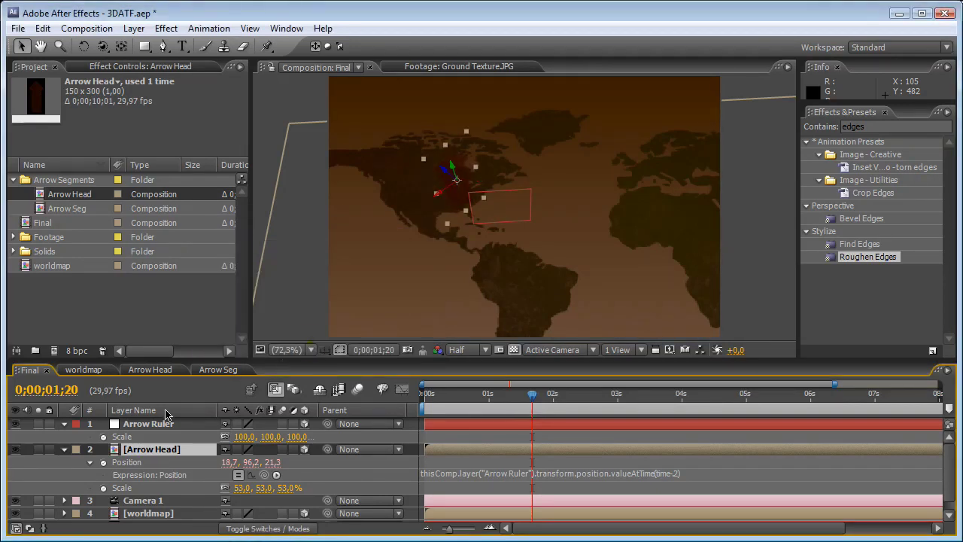
{"action": "left_click", "coordinate": [148, 423]}
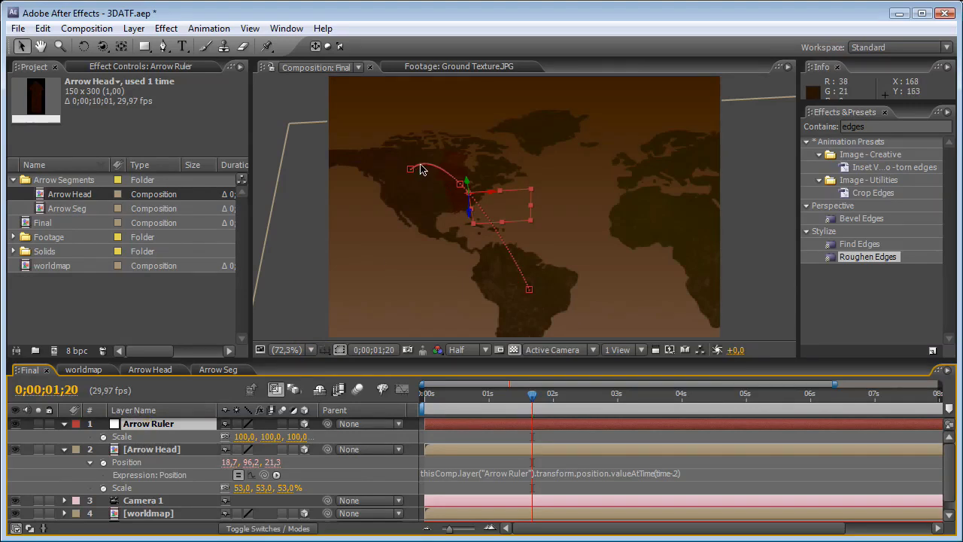
{"action": "left_click", "coordinate": [516, 392]}
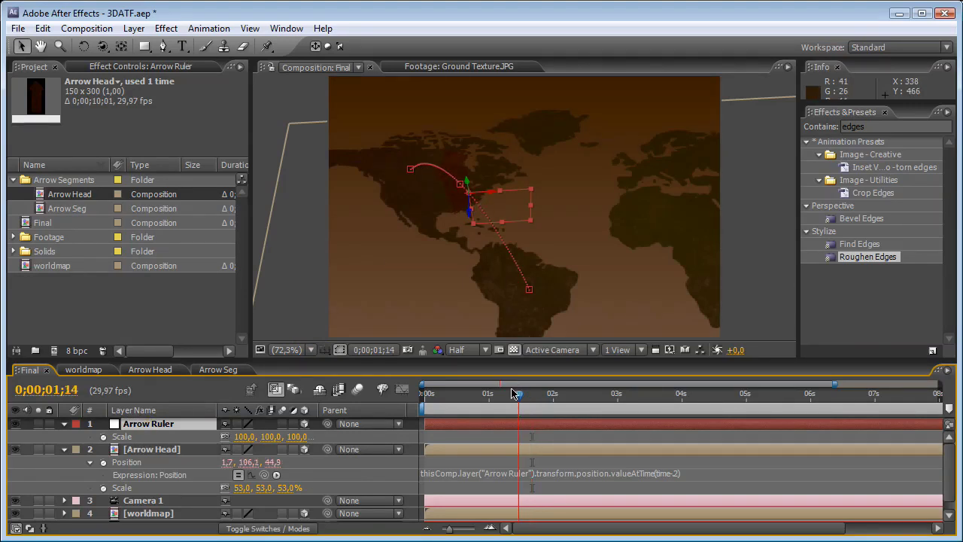
{"action": "left_click_drag", "start_coordinate": [514, 393], "coordinate": [566, 406]}
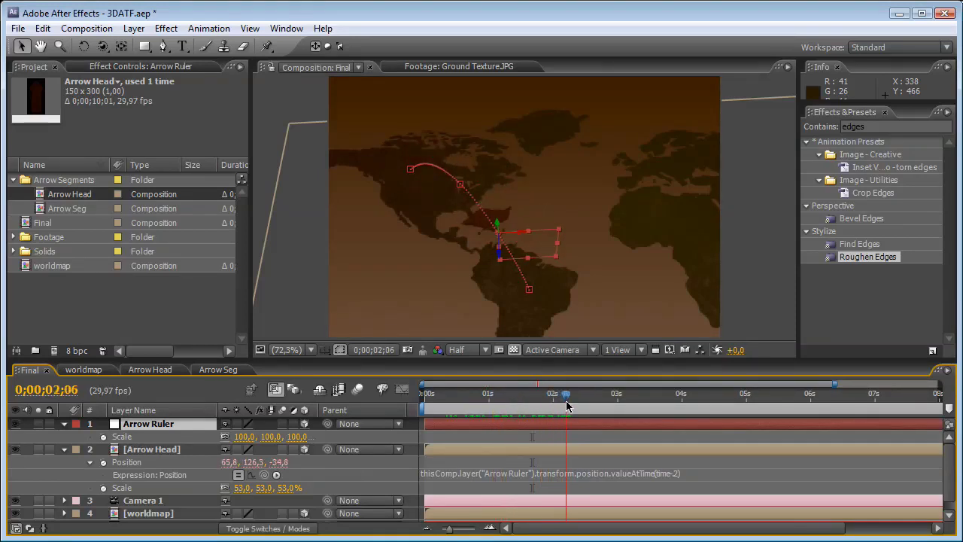
Step: Set Arrow Head's X Rotation to -90° and check the arrow's orientation back to 0;00;01;18
{"action": "left_click", "coordinate": [178, 448]}
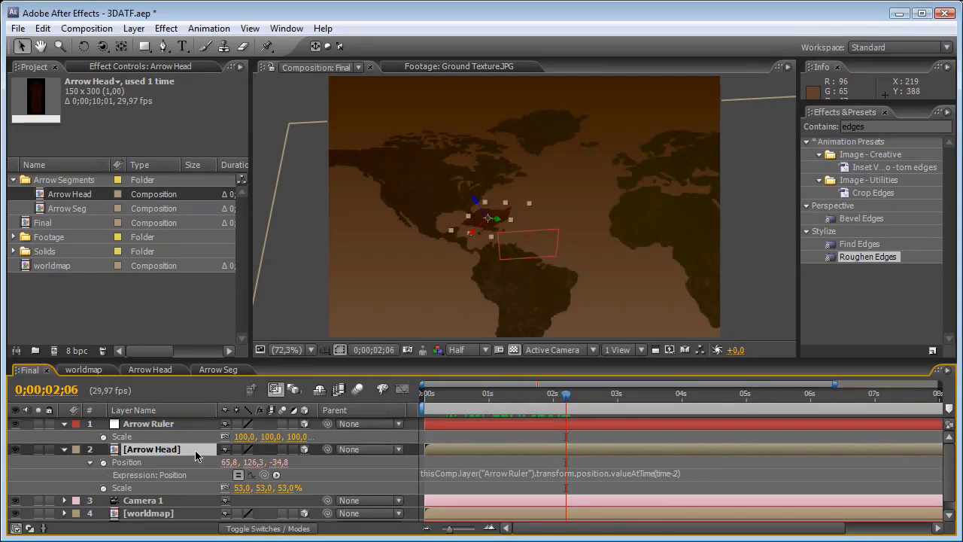
{"action": "key", "text": "r"}
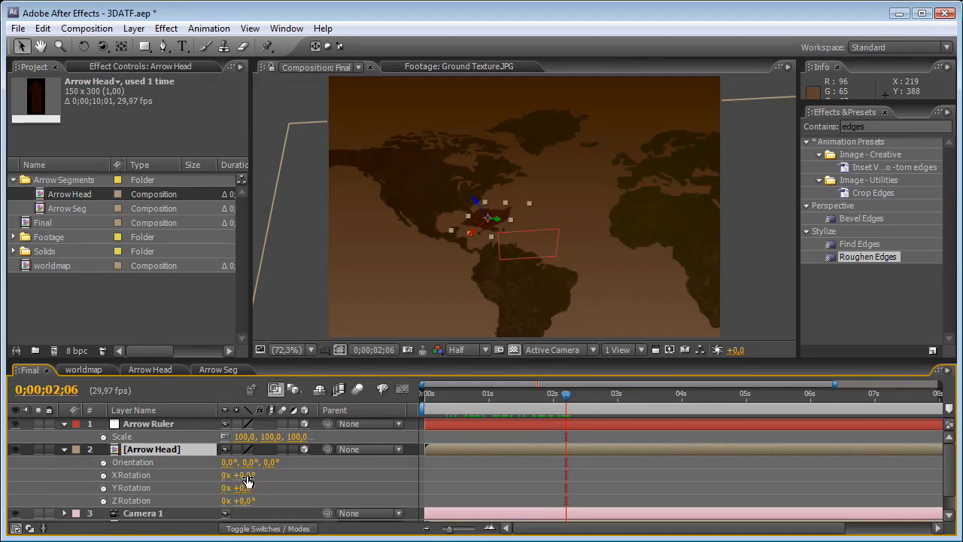
{"action": "left_click_drag", "start_coordinate": [242, 475], "coordinate": [223, 475]}
{"action": "left_click", "coordinate": [242, 479]}
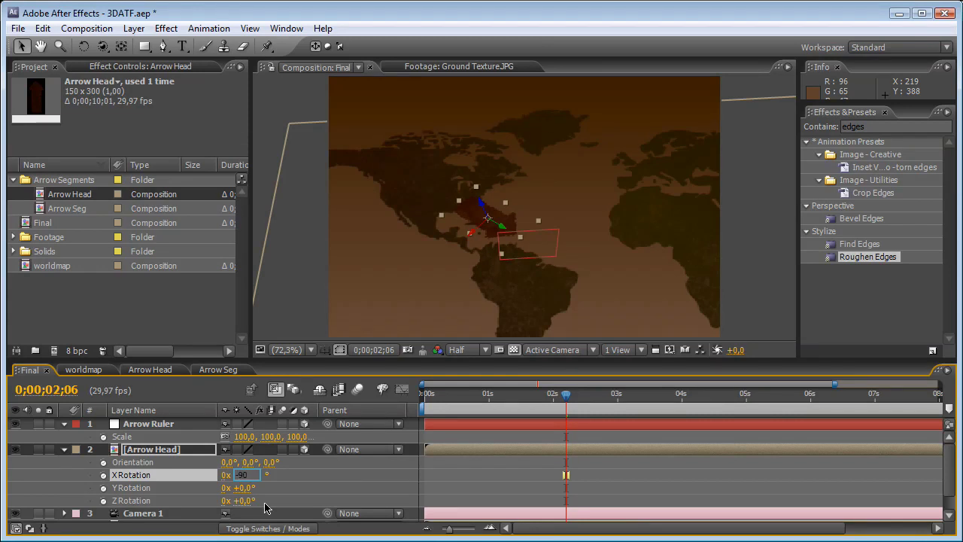
{"action": "key", "text": "Return"}
{"action": "left_click_drag", "start_coordinate": [583, 381], "coordinate": [527, 399]}
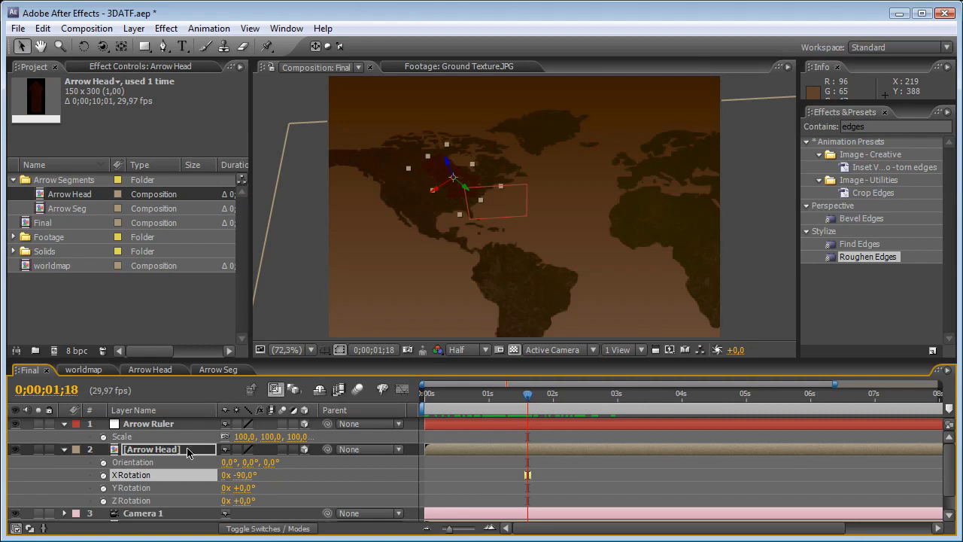
Step: Reveal the Arrow Head layer's Position expression and duplicate the layer
{"action": "left_click", "coordinate": [187, 450]}
{"action": "key", "text": "p"}
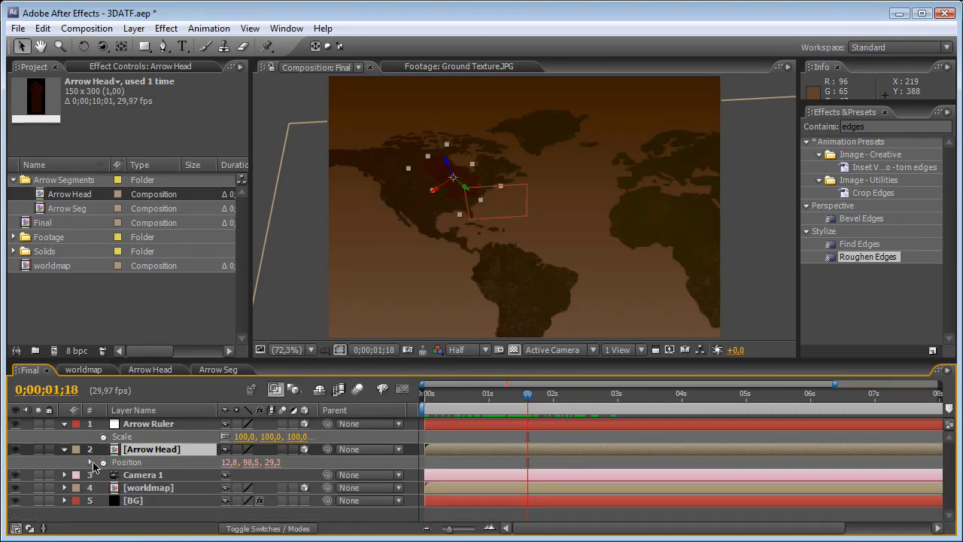
{"action": "type", "text": "thisComp.layer(\"Arrow Ruler\").transform.position.valueAtTime(time-2)"}
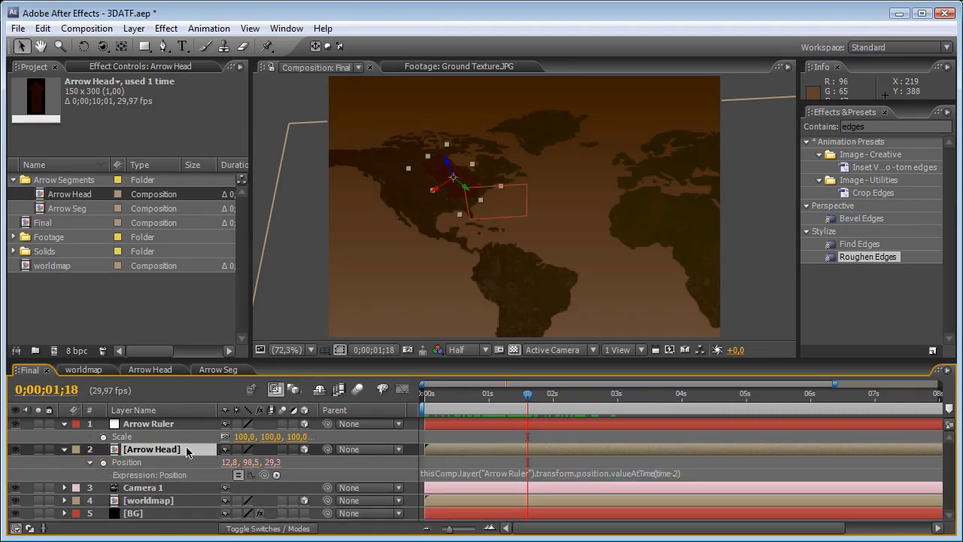
{"action": "key", "text": "ctrl+d"}
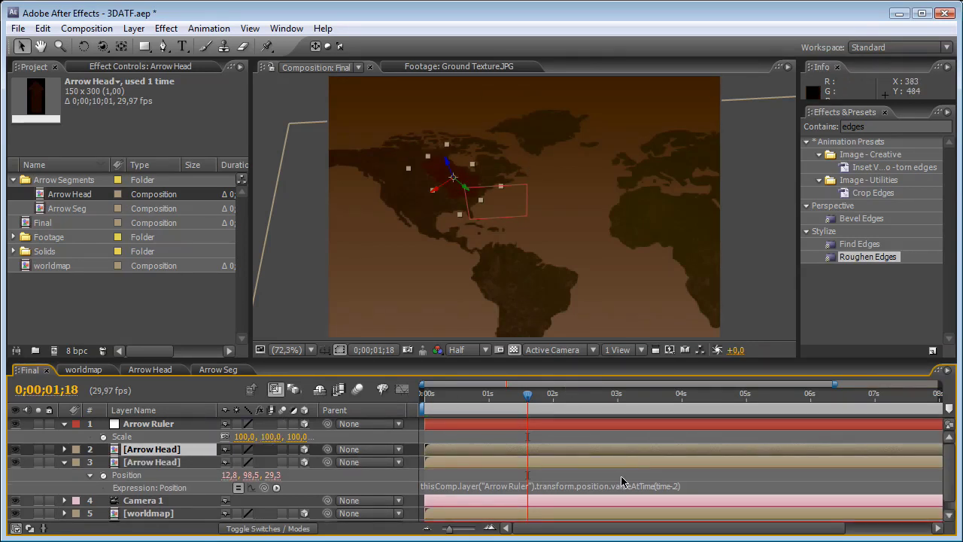
Step: In the lower Arrow Head layer's Position expression, replace the "Arrow Ruler" layer reference with index-1
{"action": "left_click", "coordinate": [519, 487]}
{"action": "left_click_drag", "start_coordinate": [481, 488], "coordinate": [517, 487]}
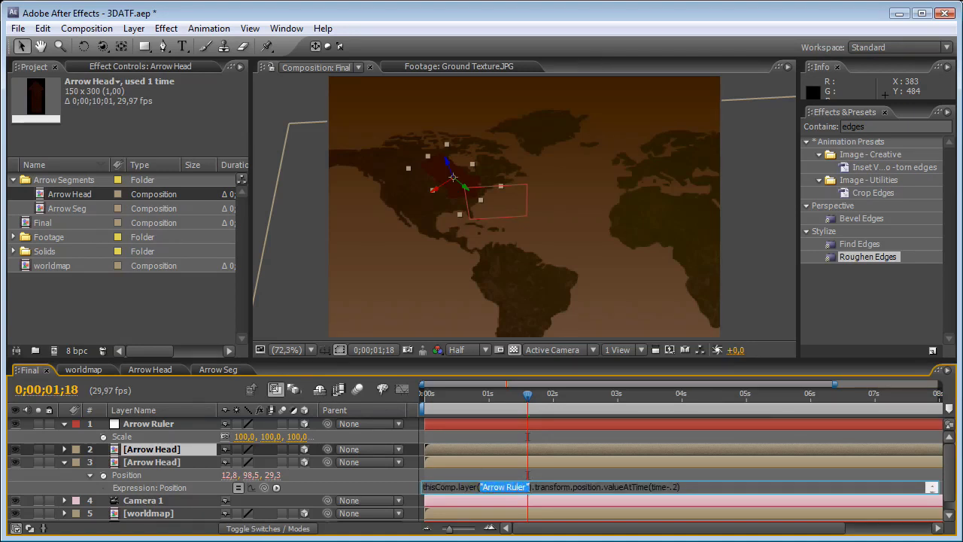
{"action": "type", "text": "index"}
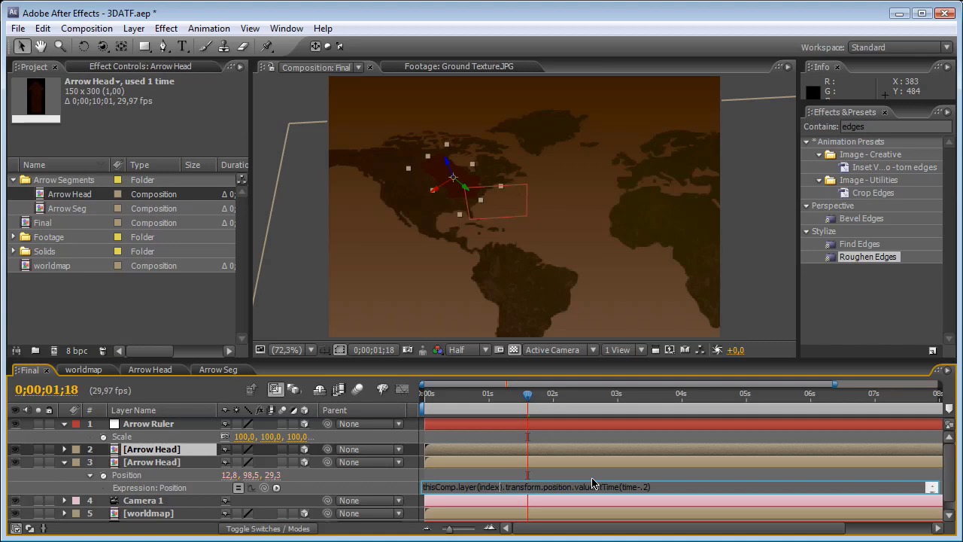
{"action": "type", "text": "-"}
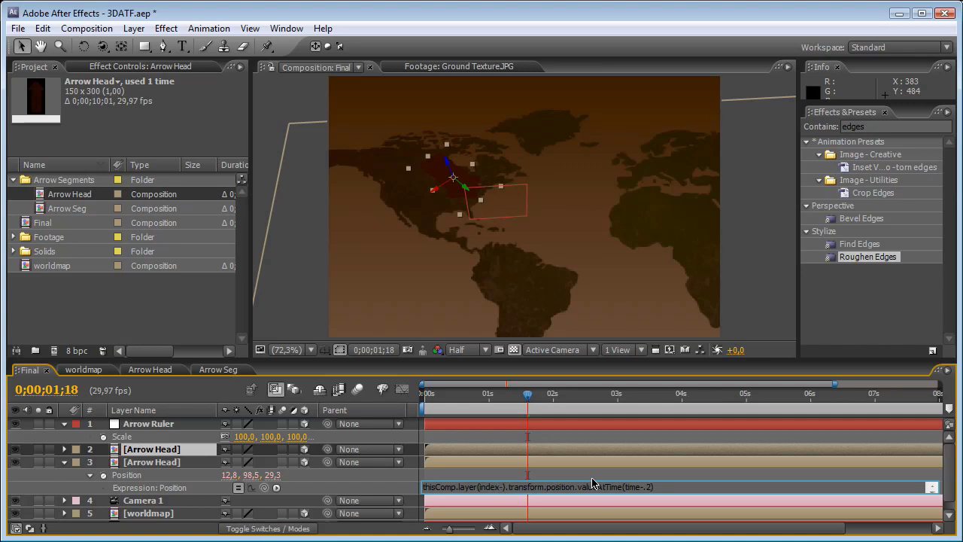
{"action": "type", "text": "1"}
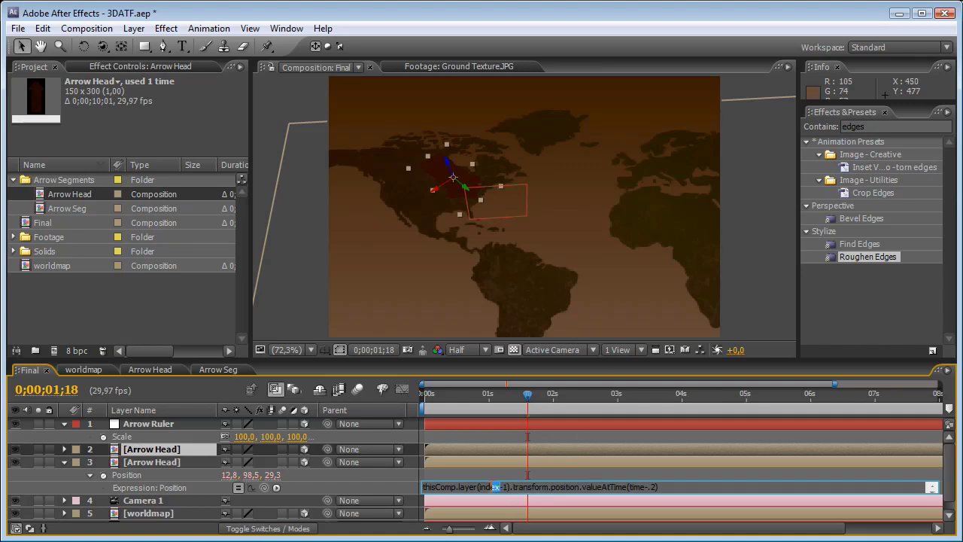
{"action": "left_click_drag", "start_coordinate": [491, 488], "coordinate": [480, 488]}
{"action": "left_click", "coordinate": [495, 436]}
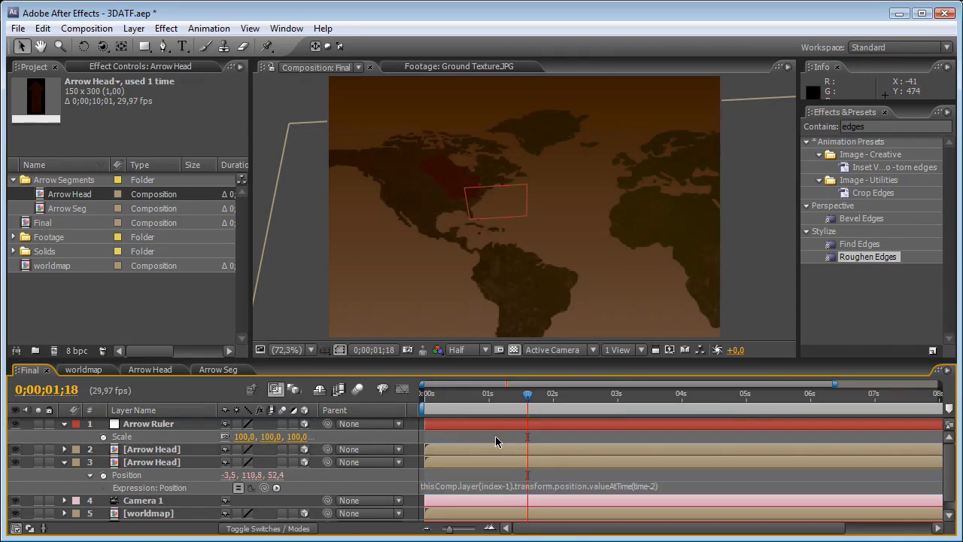
Step: Change the time offset in the lower Arrow Head layer's Position expression to valueAtTime(time-.5)
{"action": "left_click", "coordinate": [489, 487]}
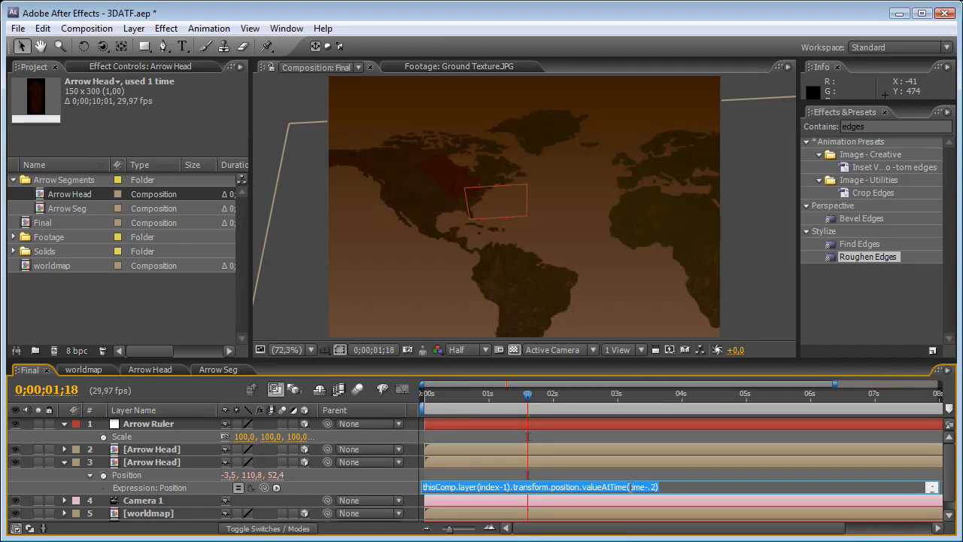
{"action": "left_click", "coordinate": [646, 488]}
{"action": "double_click", "coordinate": [653, 487]}
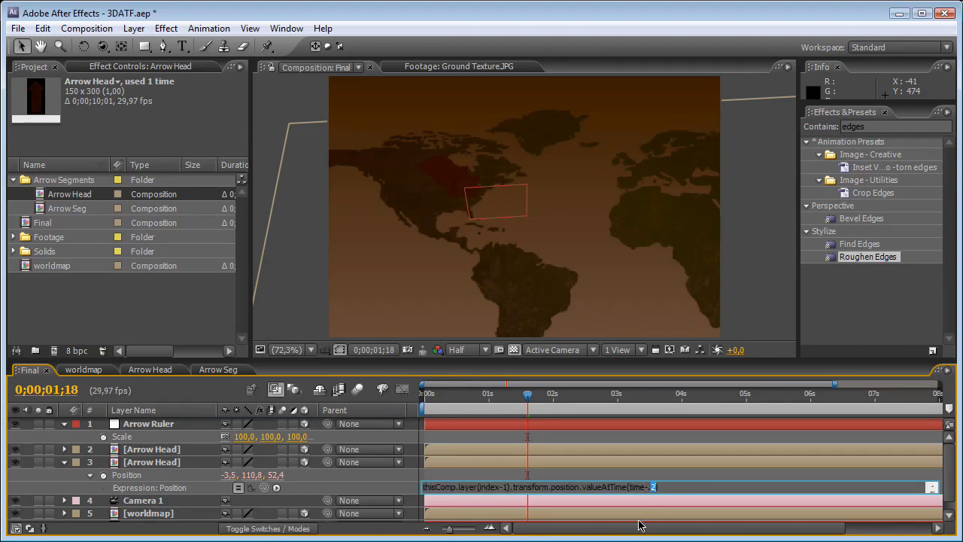
{"action": "key", "text": "ctrl+a"}
{"action": "key", "text": "BackSpace"}
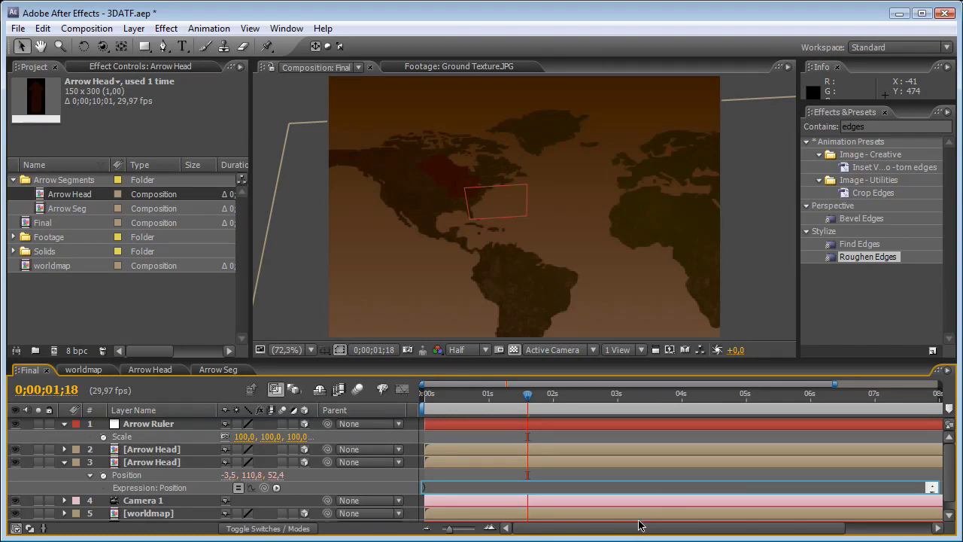
{"action": "type", "text": "thisComp.layer(index-1).transform.position.valueAtTime(time-.5)"}
{"action": "left_click", "coordinate": [197, 462]}
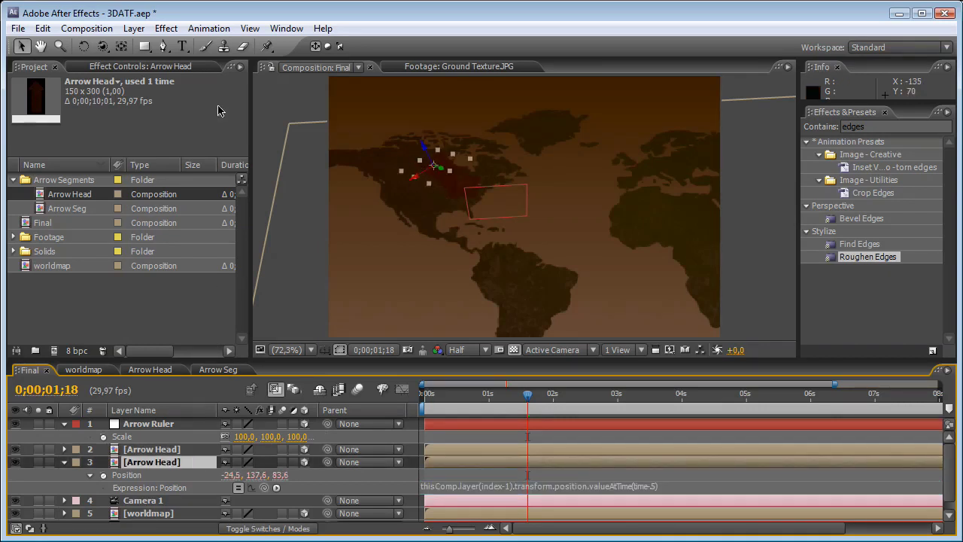
Step: Orbit the camera around the arrow and change the lower Arrow Head layer's Position expression offset to valueAtTime(time-.7)
{"action": "left_click", "coordinate": [101, 47]}
{"action": "left_click_drag", "start_coordinate": [465, 129], "coordinate": [564, 199]}
{"action": "left_click", "coordinate": [638, 485]}
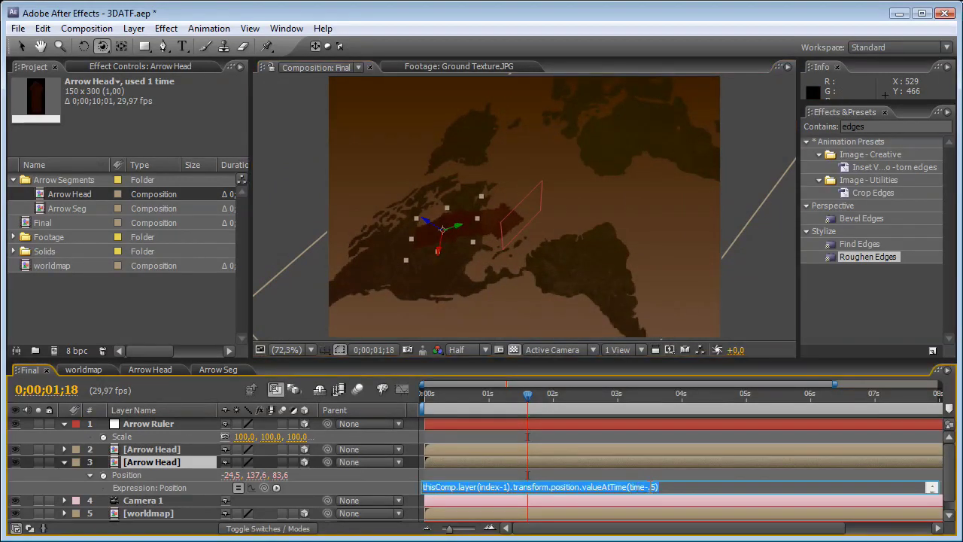
{"action": "left_click", "coordinate": [651, 486]}
{"action": "key", "text": "ctrl+a"}
{"action": "key", "text": "ctrl+c"}
{"action": "key", "text": "BackSpace"}
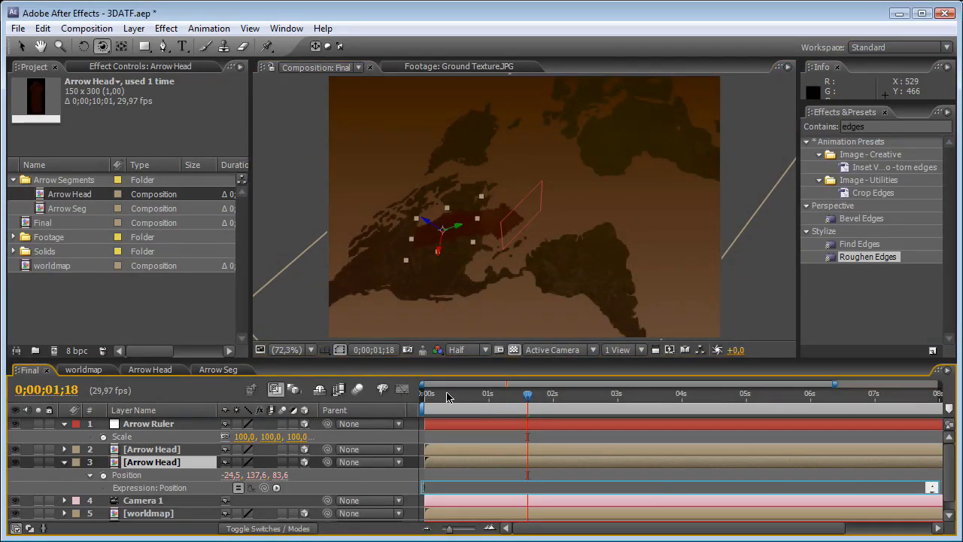
{"action": "key", "text": "ctrl+v"}
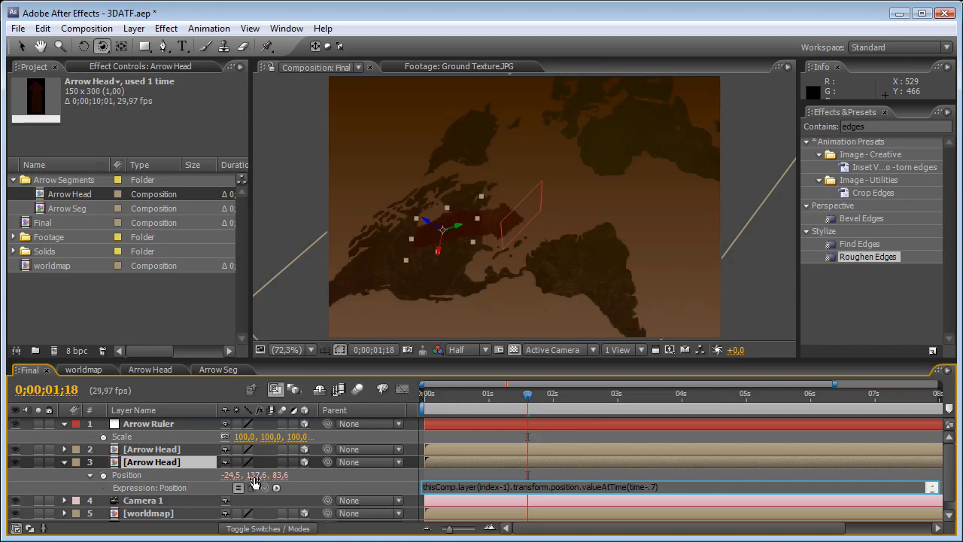
{"action": "left_click", "coordinate": [167, 463]}
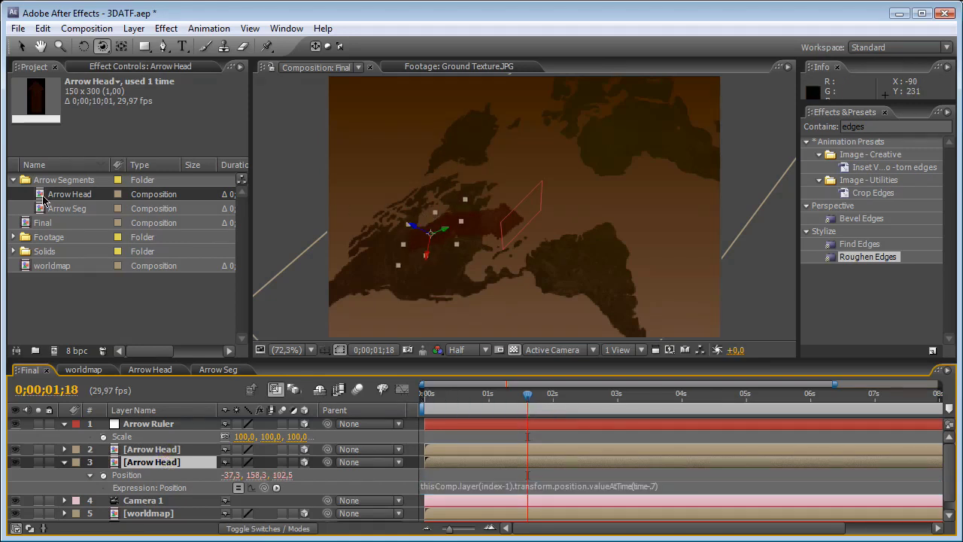
Step: Replace the source of the lower Arrow Head layer with the Arrow Seg composition and reveal its Position expression
{"action": "left_click_drag", "start_coordinate": [48, 213], "coordinate": [138, 464]}
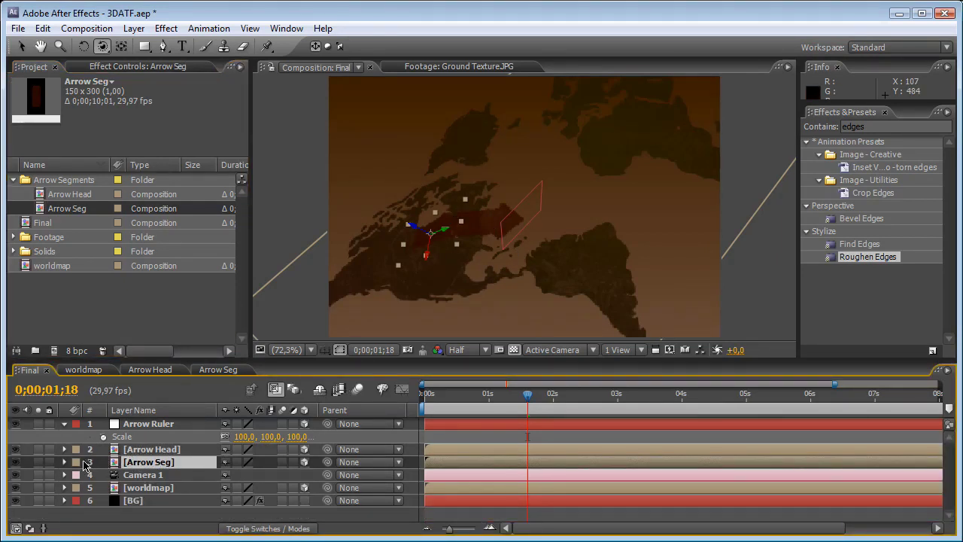
{"action": "key", "text": "p"}
{"action": "left_click", "coordinate": [91, 476]}
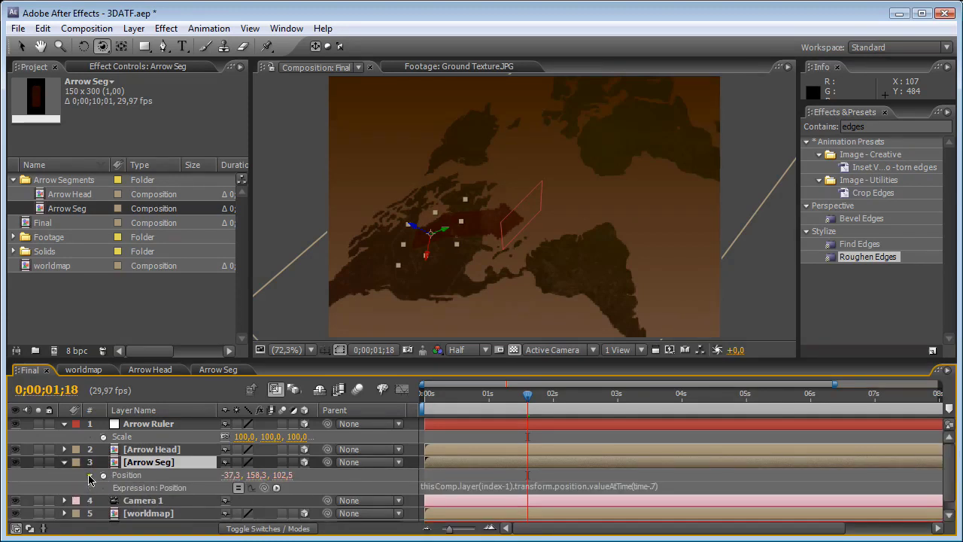
Step: Try valueAtTime(time-1) in Arrow Seg's Position expression, and set the offset to valueAtTime(time-0.9)
{"action": "left_click", "coordinate": [638, 493]}
{"action": "double_click", "coordinate": [653, 487]}
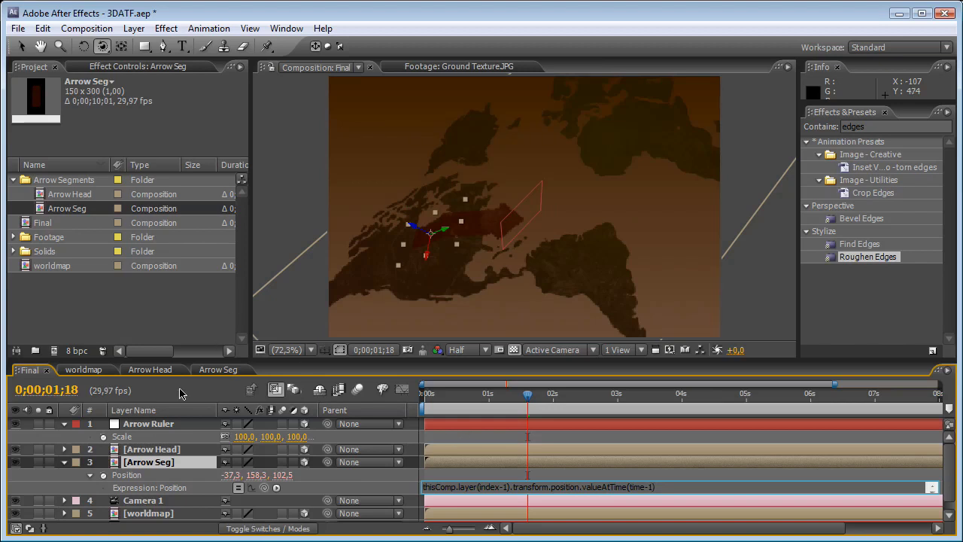
{"action": "left_click", "coordinate": [148, 462]}
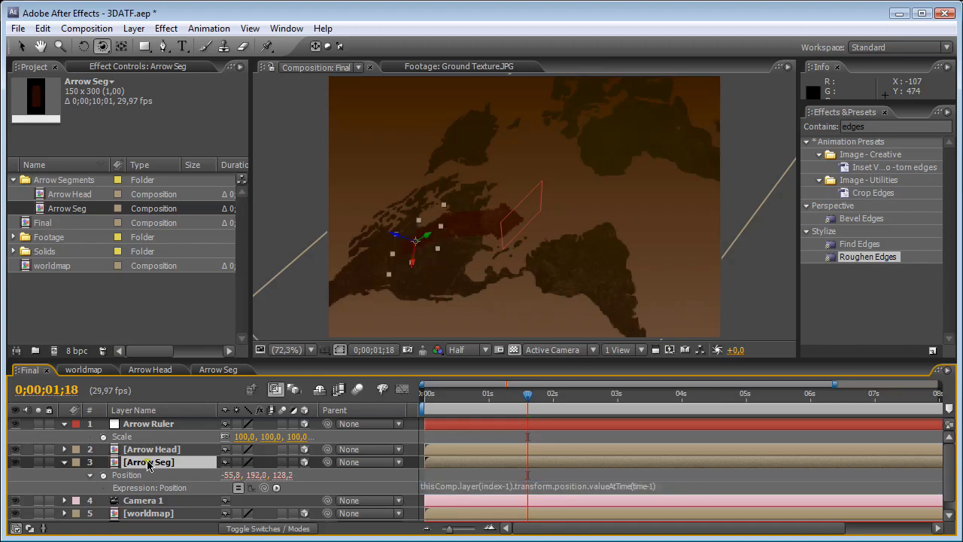
{"action": "left_click", "coordinate": [644, 491]}
{"action": "double_click", "coordinate": [649, 486]}
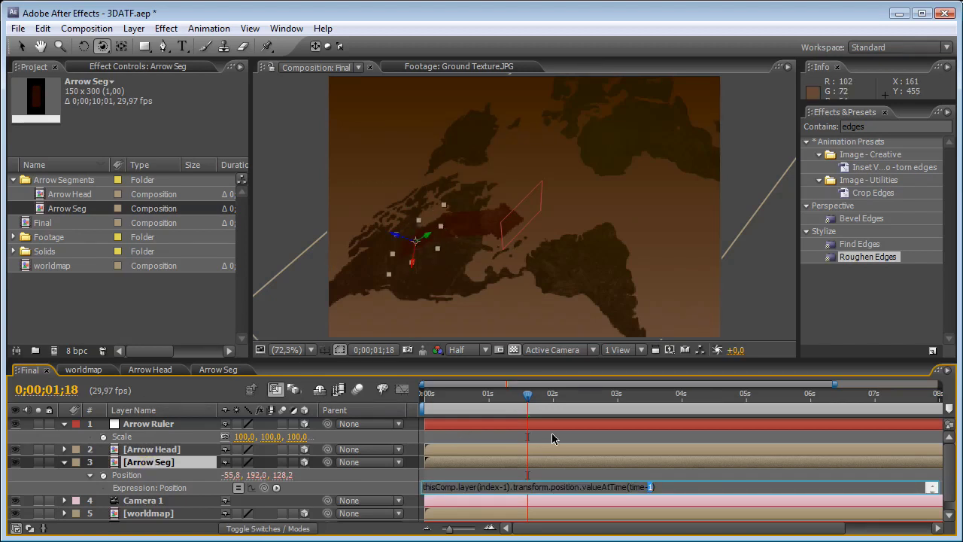
{"action": "type", "text": "0.9"}
{"action": "left_click", "coordinate": [177, 466]}
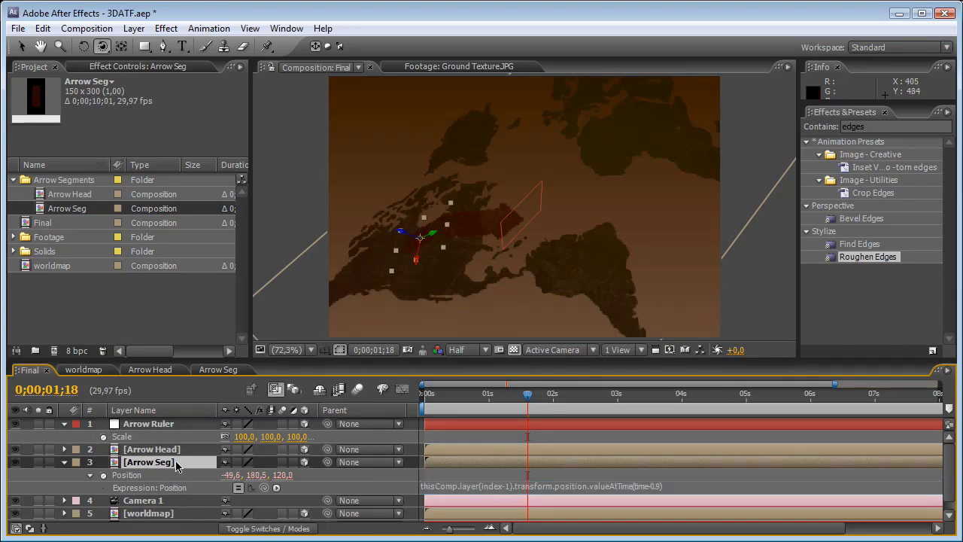
Step: Change the offset in the Arrow Seg layer's Position expression to valueAtTime(time-0.8)
{"action": "left_click_drag", "start_coordinate": [535, 207], "coordinate": [530, 135]}
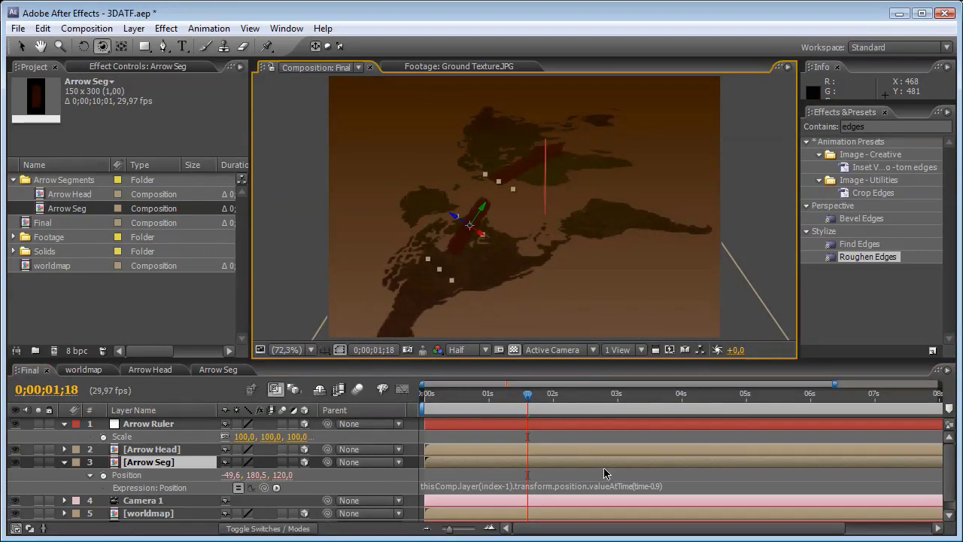
{"action": "left_click", "coordinate": [659, 491]}
{"action": "left_click", "coordinate": [657, 487]}
{"action": "double_click", "coordinate": [656, 486]}
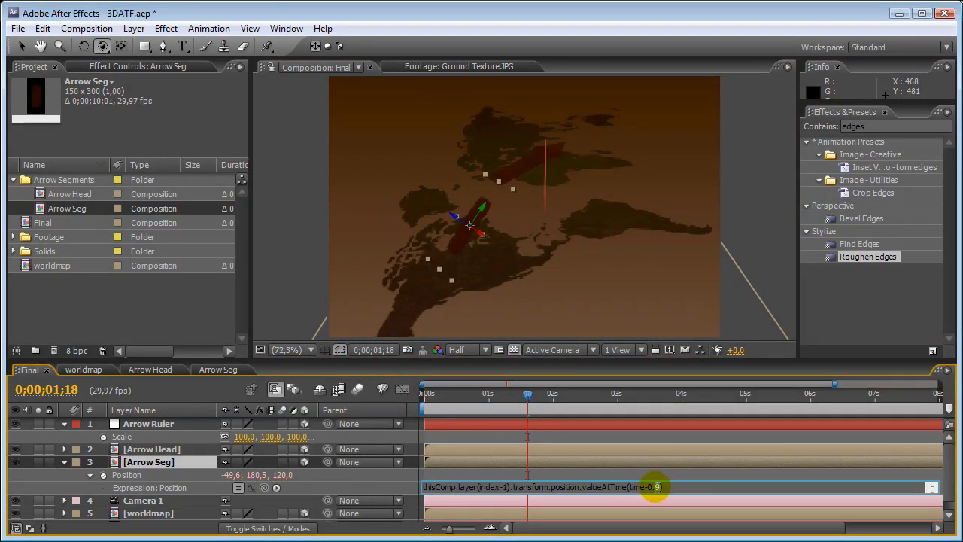
{"action": "key", "text": "ctrl+a"}
{"action": "key", "text": "BackSpace"}
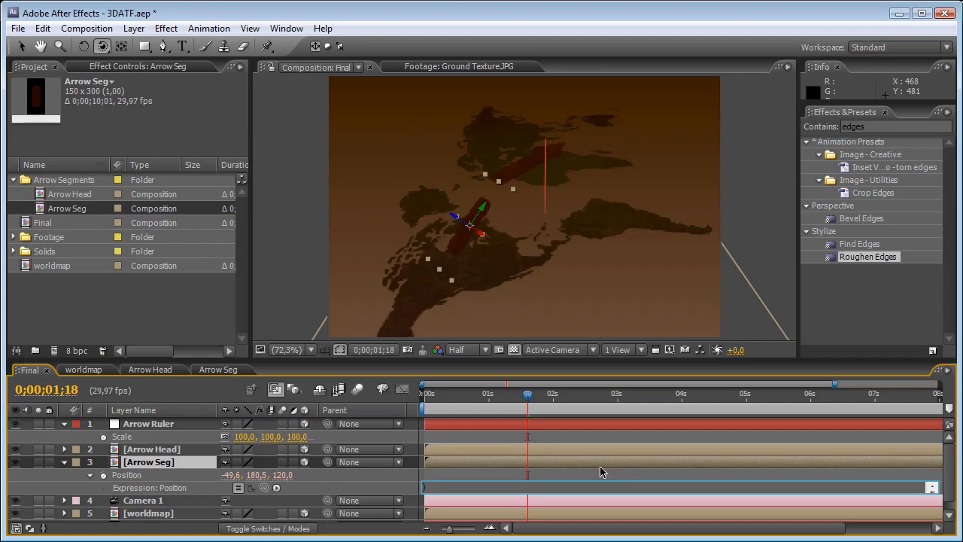
{"action": "type", "text": "thisComp.layer(index-1).transform.position.valueAtTime(time-0.8)"}
{"action": "left_click", "coordinate": [167, 464]}
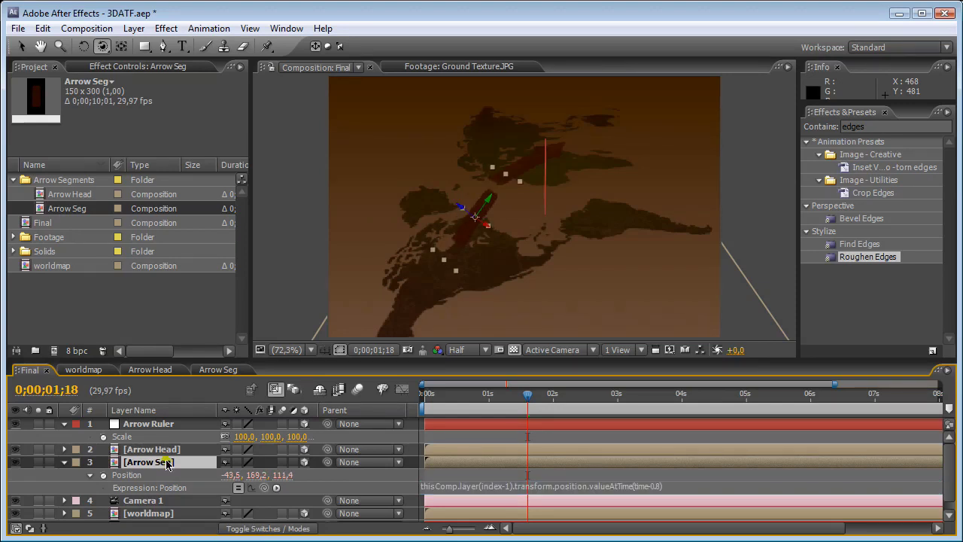
Step: Try valueAtTime(time-0.7) in Arrow Seg's Position expression and check the gap to the arrow head around 0;00;01;04
{"action": "left_click_drag", "start_coordinate": [544, 189], "coordinate": [553, 248]}
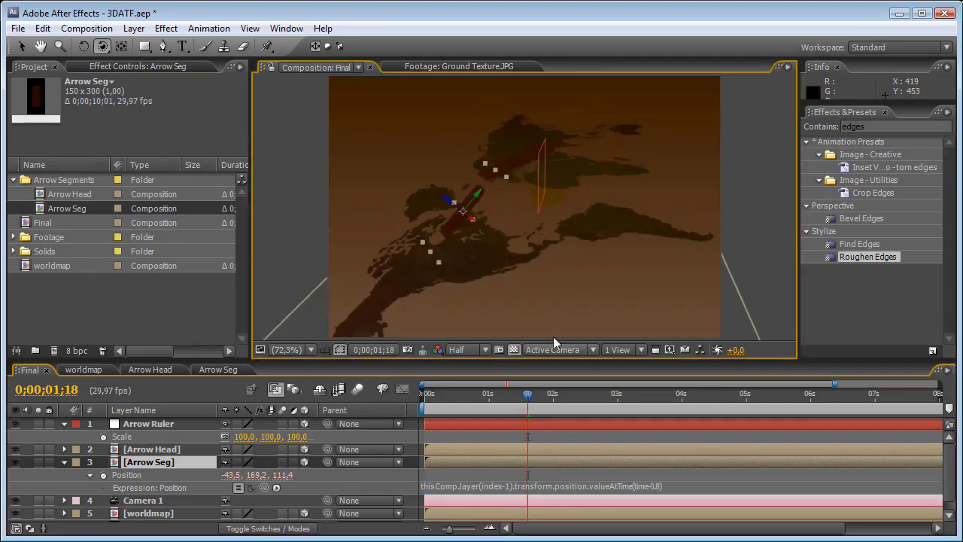
{"action": "left_click_drag", "start_coordinate": [530, 398], "coordinate": [560, 354]}
{"action": "left_click_drag", "start_coordinate": [578, 180], "coordinate": [591, 230]}
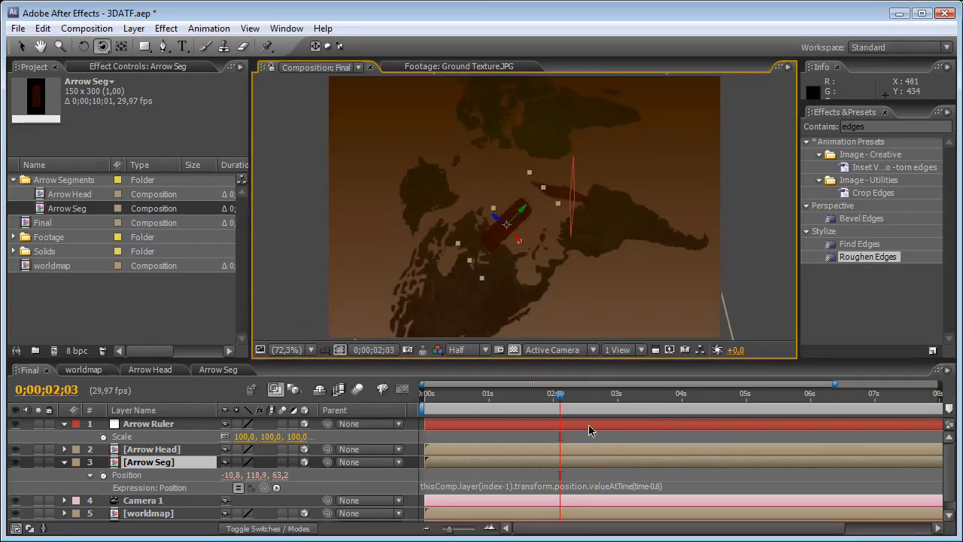
{"action": "left_click", "coordinate": [588, 487]}
{"action": "key", "text": "ctrl+c"}
{"action": "left_click", "coordinate": [657, 487]}
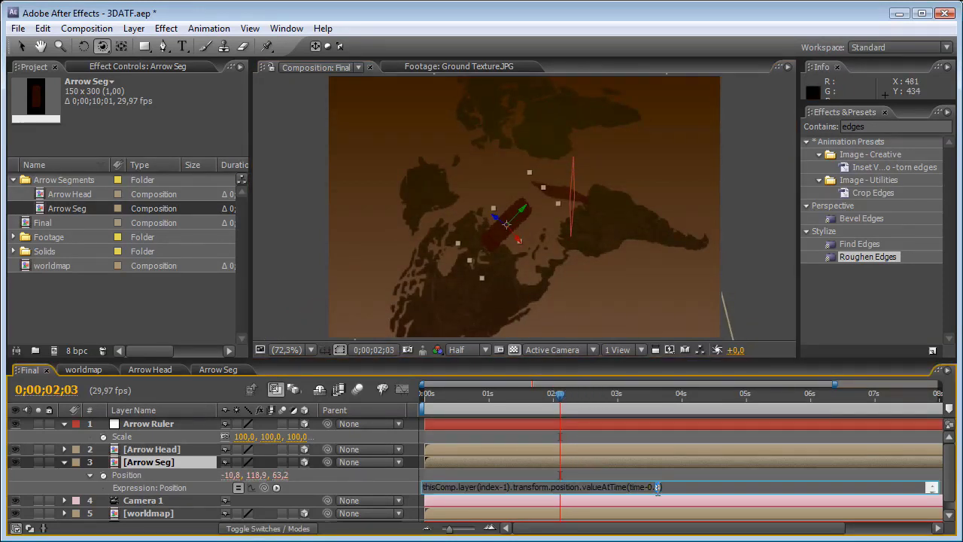
{"action": "key", "text": "ctrl+a"}
{"action": "key", "text": "BackSpace"}
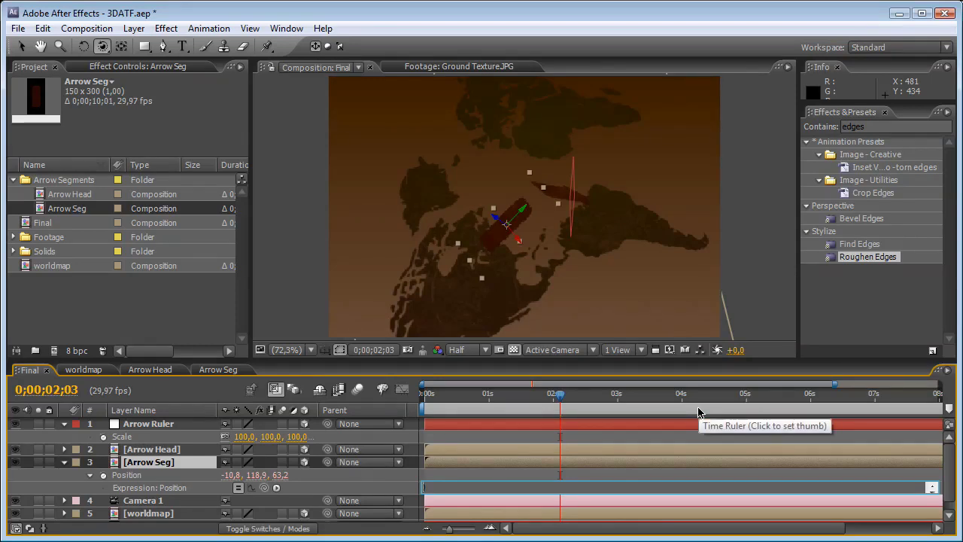
{"action": "type", "text": "thisComp.layer(index-1).transform.position.valueAtTime(time-0.7)"}
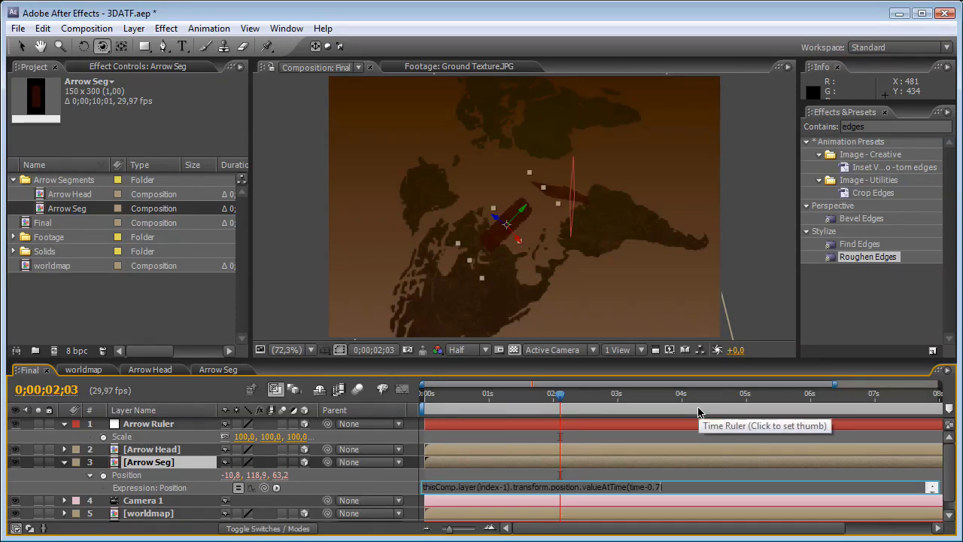
{"action": "left_click", "coordinate": [184, 468]}
{"action": "left_click_drag", "start_coordinate": [560, 393], "coordinate": [497, 398]}
{"action": "left_click_drag", "start_coordinate": [548, 233], "coordinate": [573, 278]}
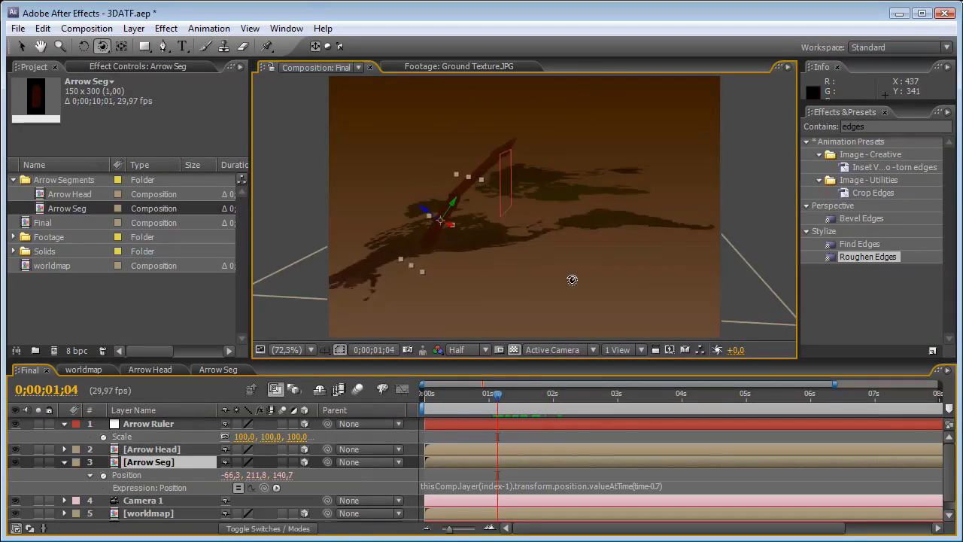
Step: Restore the offset in Arrow Seg's Position expression to valueAtTime(time-0.8) and orbit the camera to check the segment's alignment
{"action": "left_click", "coordinate": [649, 486]}
{"action": "double_click", "coordinate": [653, 487]}
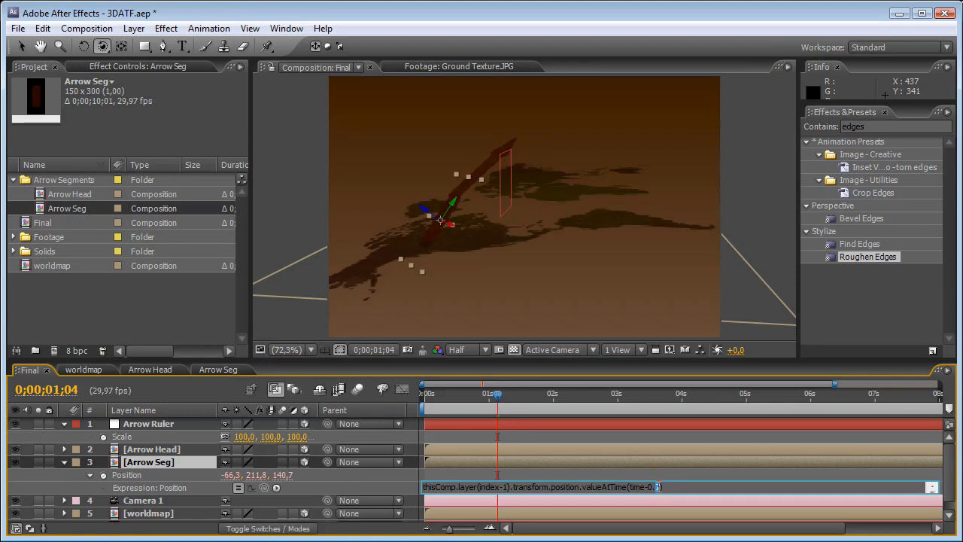
{"action": "key", "text": "ctrl+a"}
{"action": "key", "text": "BackSpace"}
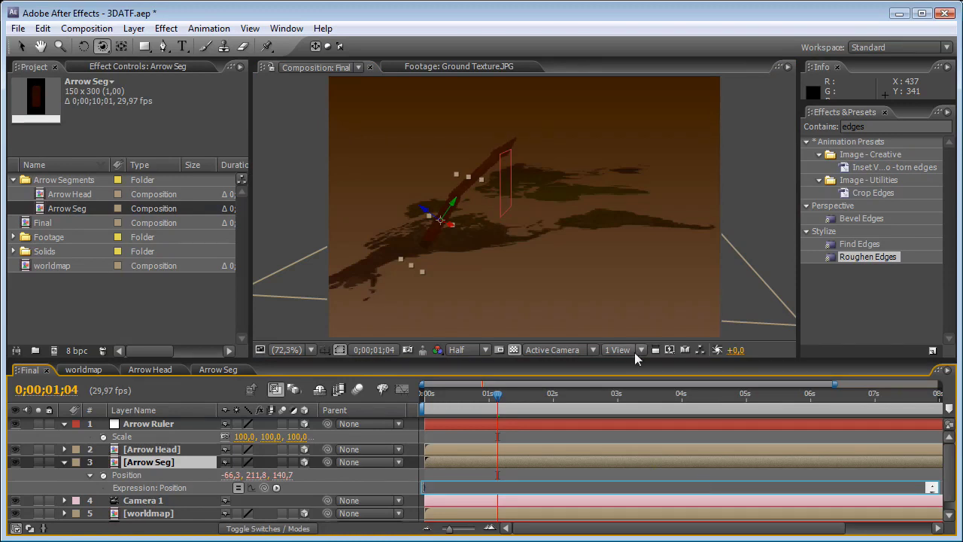
{"action": "key", "text": "ctrl+v"}
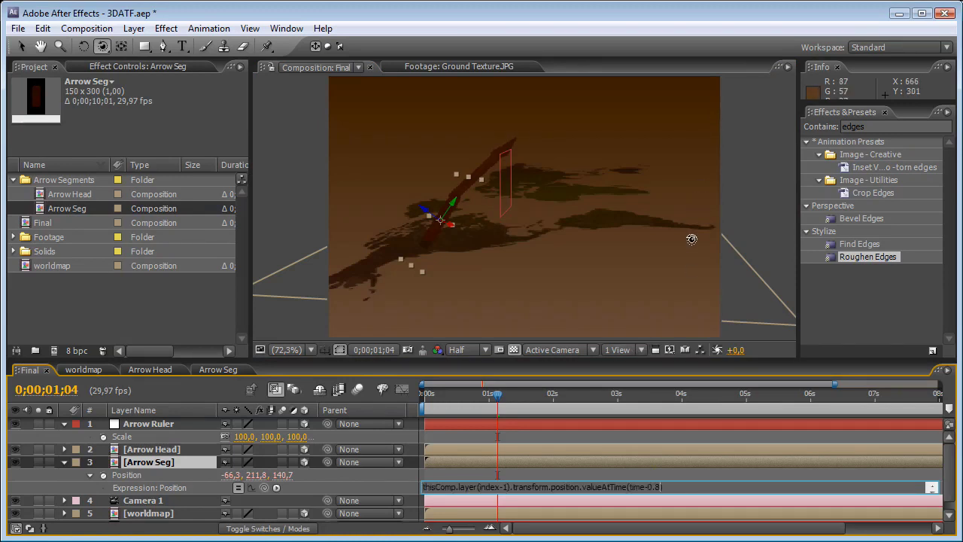
{"action": "left_click", "coordinate": [191, 472]}
{"action": "left_click_drag", "start_coordinate": [528, 230], "coordinate": [561, 208]}
{"action": "key", "text": "Page_Down"}
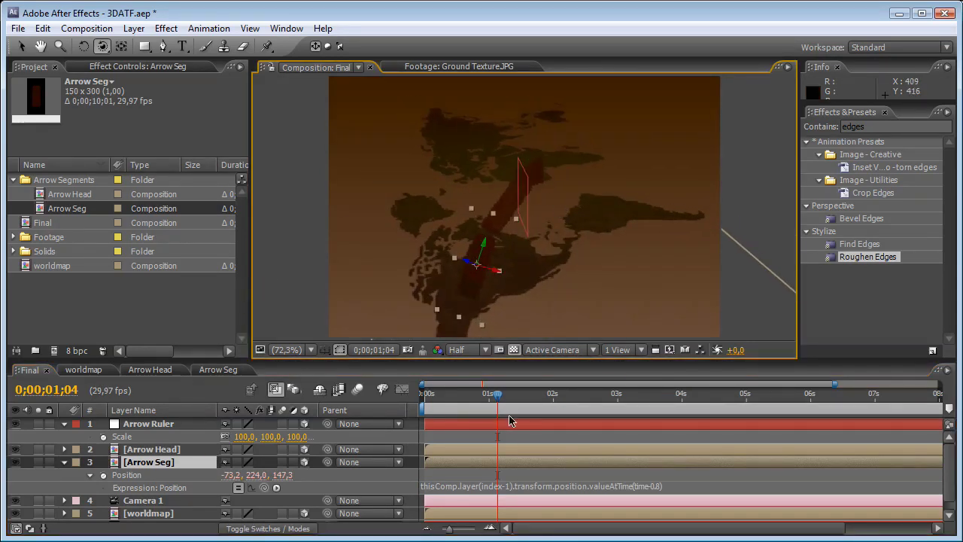
Step: Animate the Arrow Head layer's Opacity from 0% at a keyframe near the start to 100% at 0;00;00;22
{"action": "left_click_drag", "start_coordinate": [486, 413], "coordinate": [452, 422]}
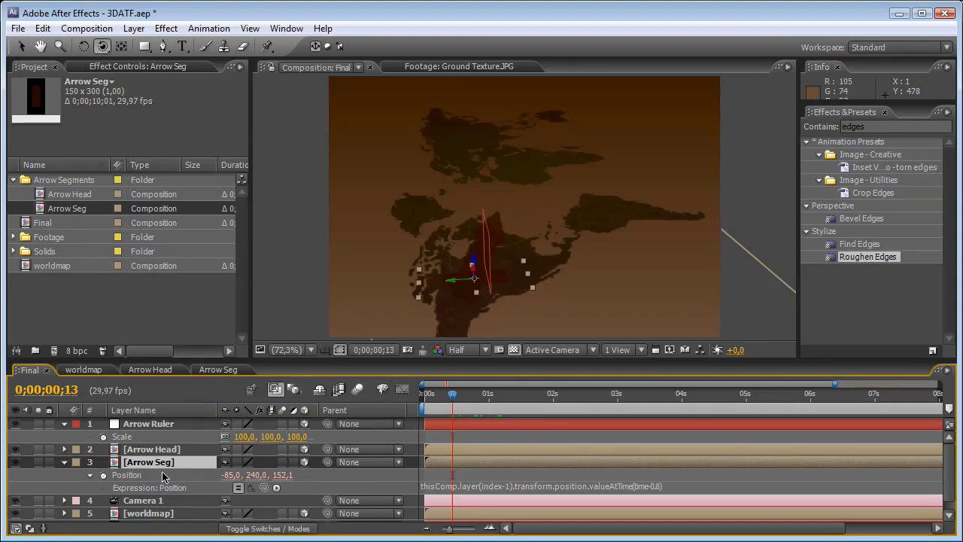
{"action": "key", "text": "ctrl+Up"}
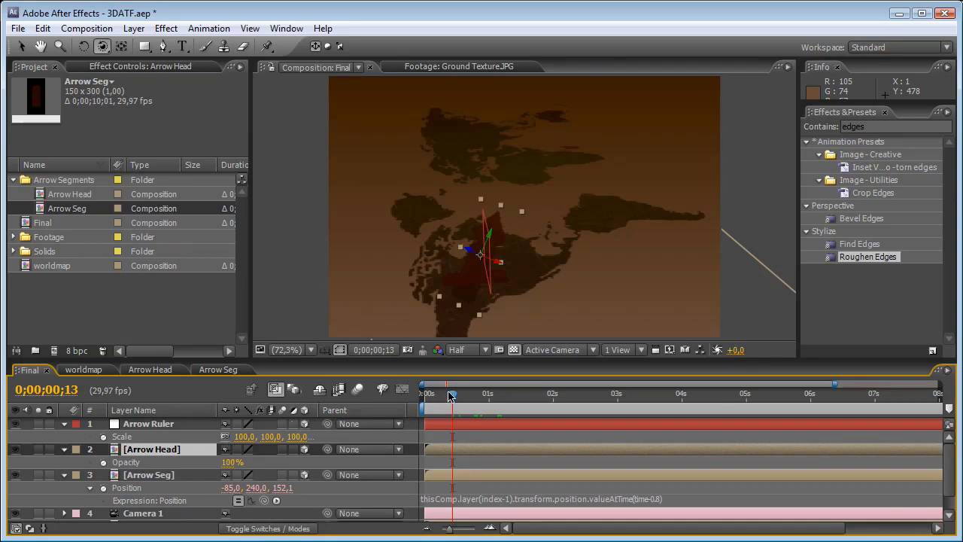
{"action": "left_click_drag", "start_coordinate": [451, 398], "coordinate": [423, 408]}
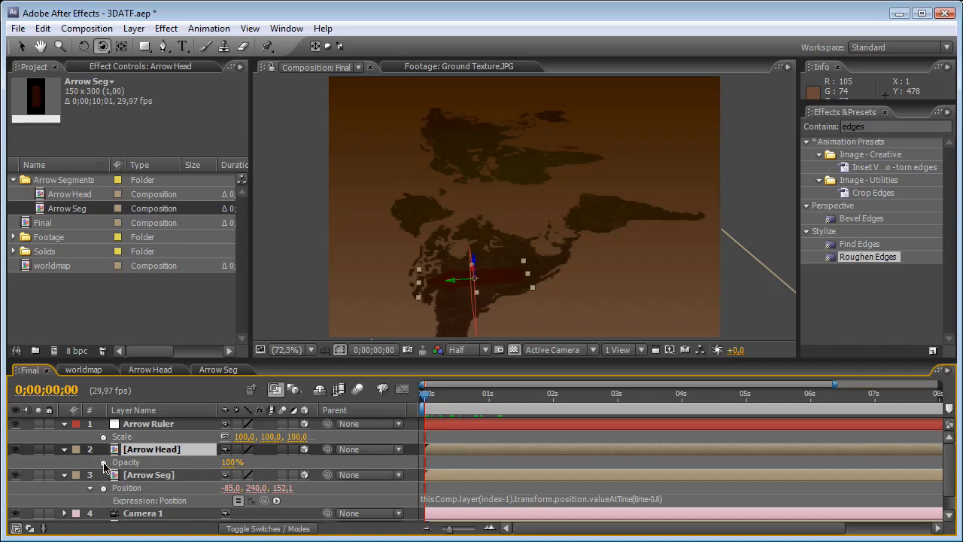
{"action": "left_click", "coordinate": [133, 426]}
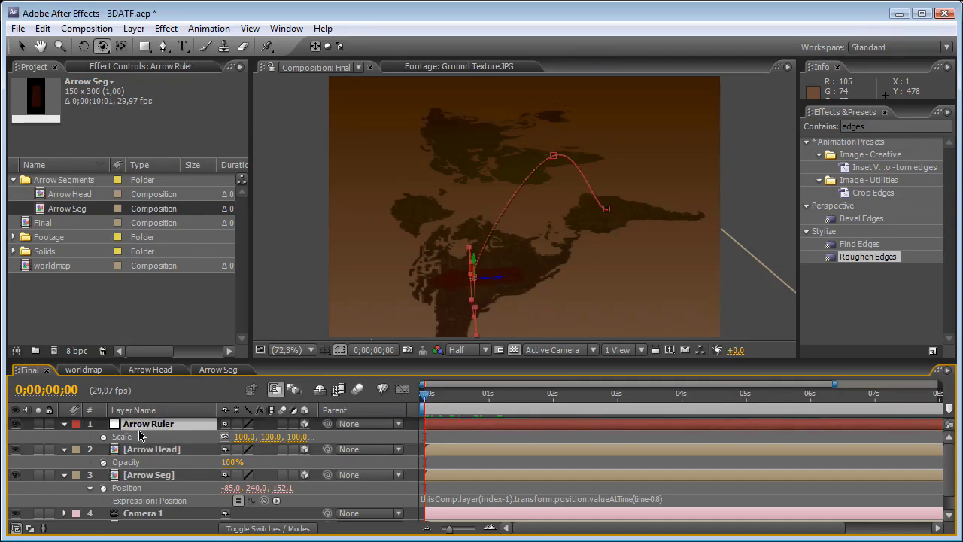
{"action": "left_click", "coordinate": [145, 450]}
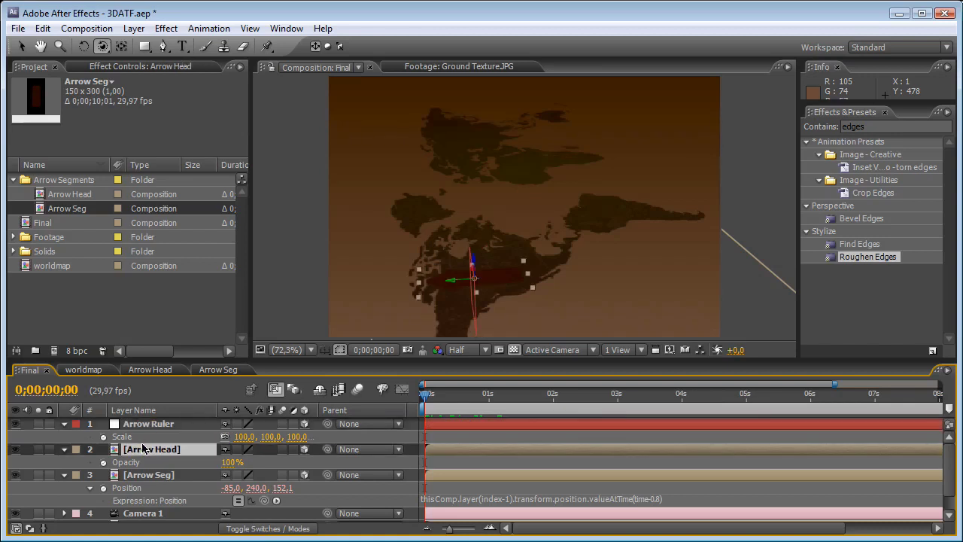
{"action": "left_click_drag", "start_coordinate": [425, 402], "coordinate": [471, 405]}
{"action": "left_click", "coordinate": [104, 462]}
{"action": "left_click_drag", "start_coordinate": [228, 464], "coordinate": [308, 460]}
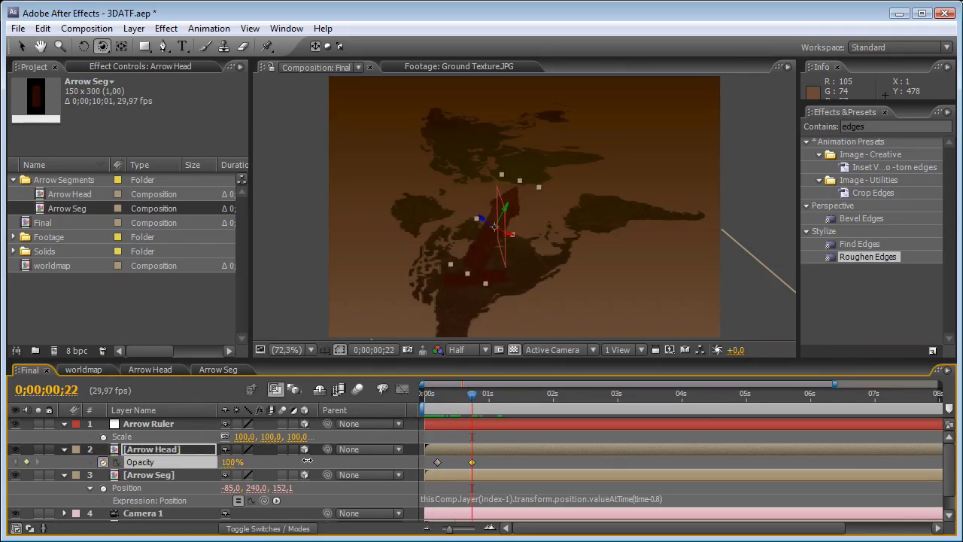
{"action": "double_click", "coordinate": [437, 462]}
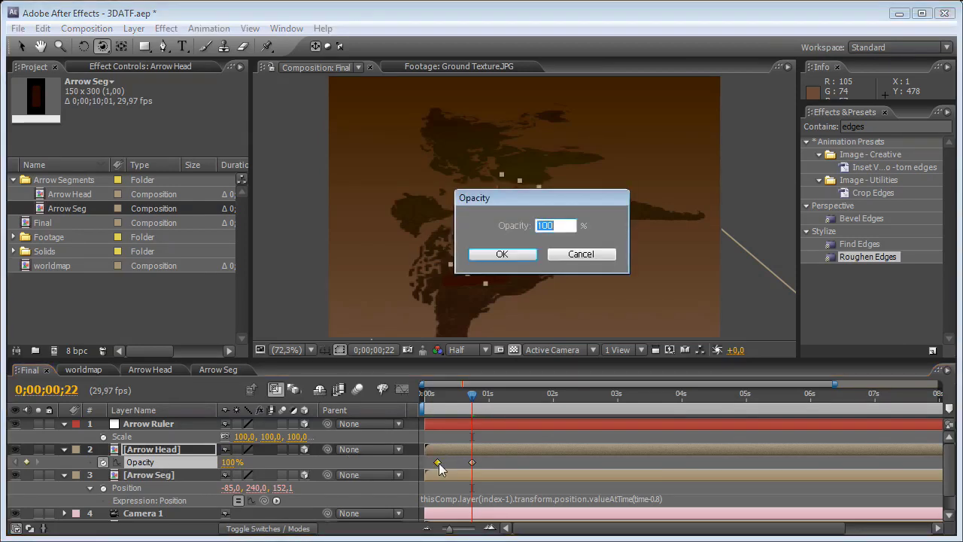
{"action": "type", "text": "0"}
{"action": "key", "text": "Return"}
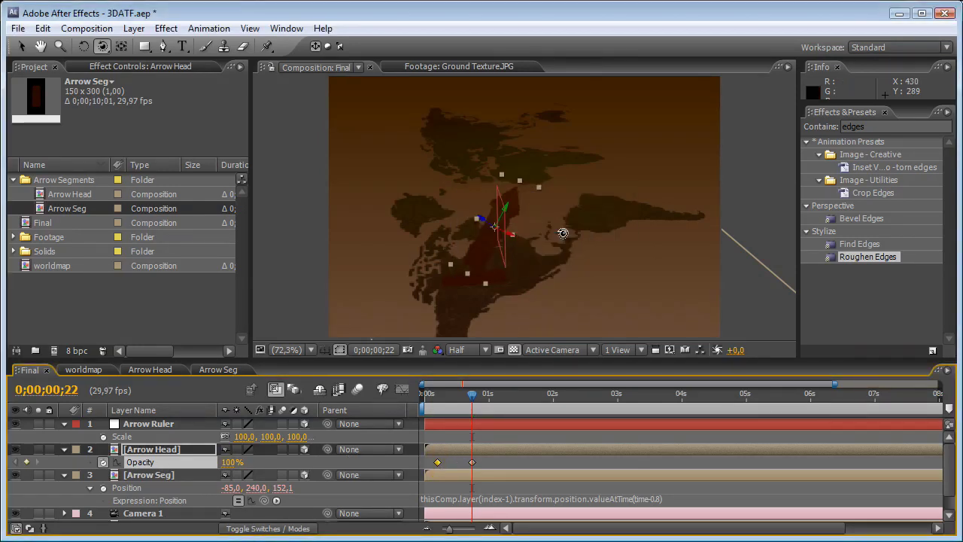
Step: Add the Opacity expression thisComp.layer(index-1).transform.opacity.valueAtTime(time-0.8) to the Arrow Seg layer, reusing its Position expression
{"action": "left_click_drag", "start_coordinate": [469, 398], "coordinate": [498, 399]}
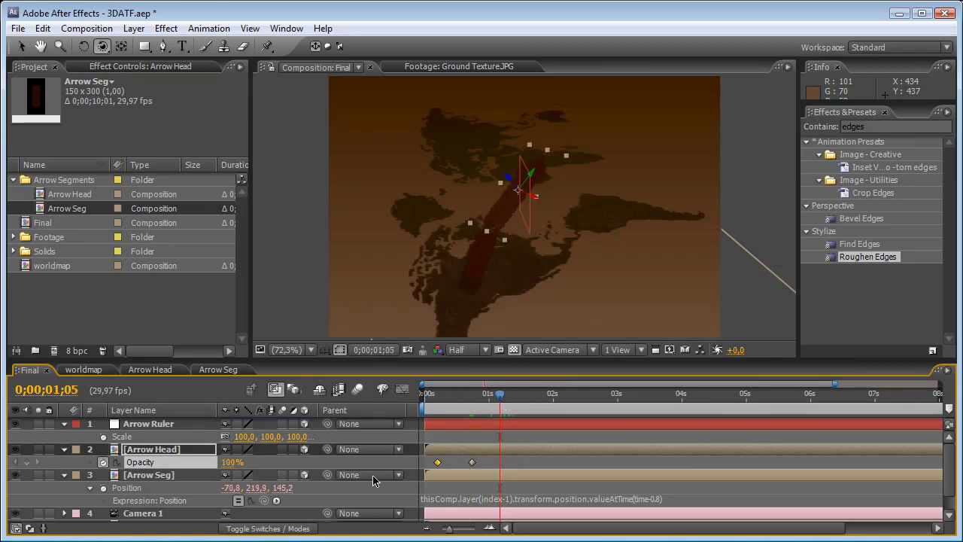
{"action": "left_click", "coordinate": [440, 500]}
{"action": "key", "text": "ctrl+c"}
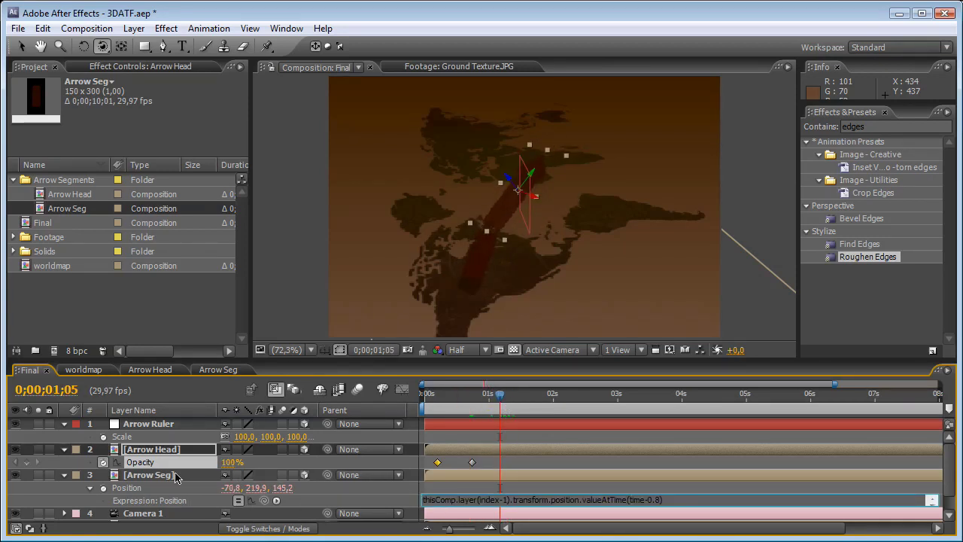
{"action": "left_click", "coordinate": [174, 475]}
{"action": "key", "text": "shift+t"}
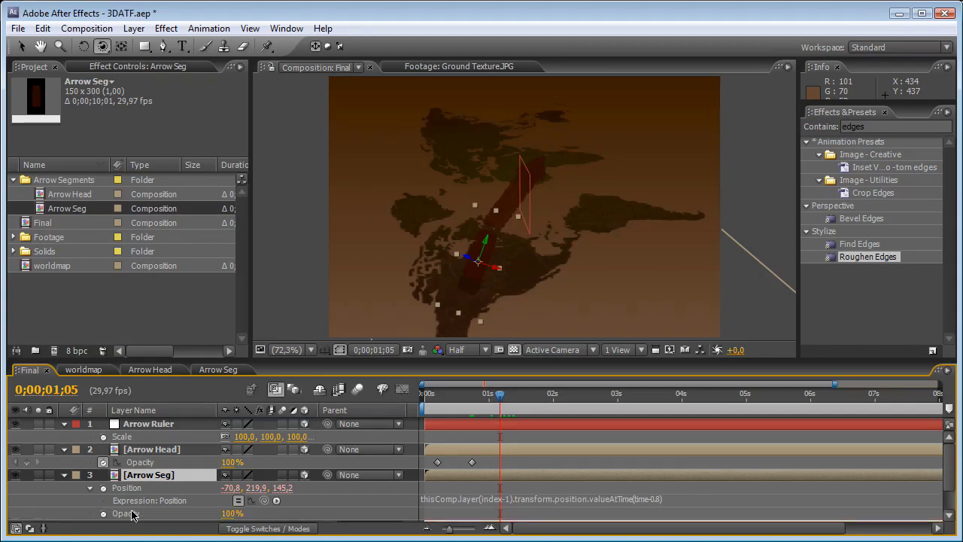
{"action": "left_click", "coordinate": [105, 513], "text": "alt"}
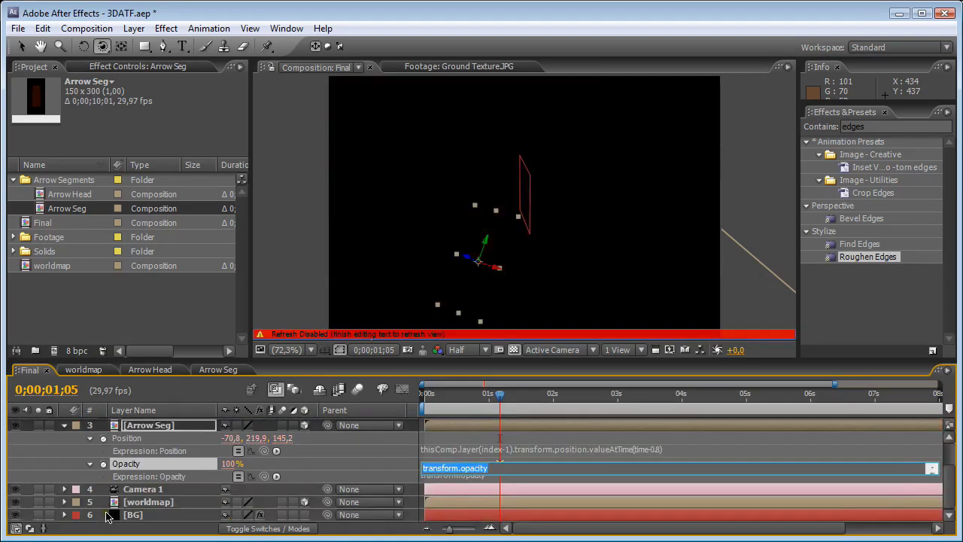
{"action": "key", "text": "ctrl+v"}
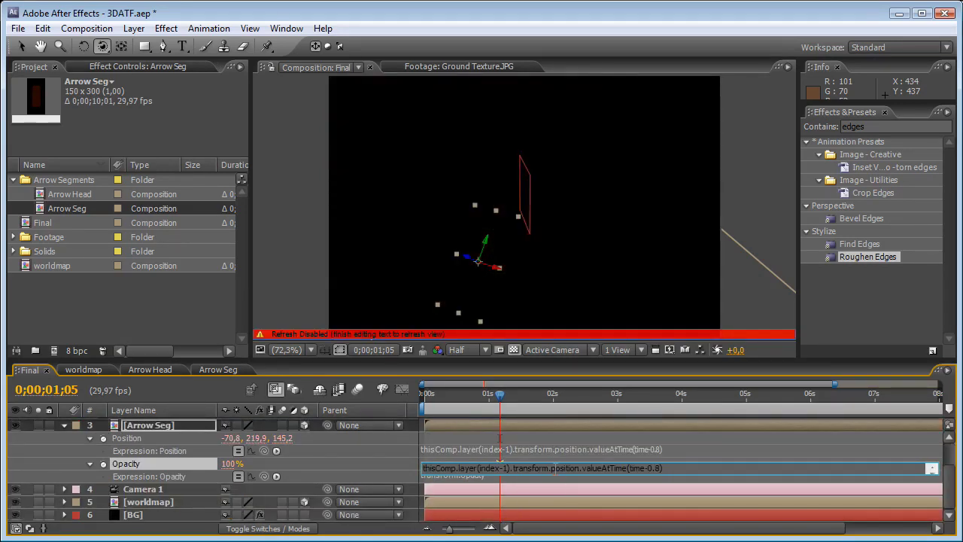
{"action": "double_click", "coordinate": [553, 468]}
{"action": "type", "text": "opacity"}
{"action": "left_click", "coordinate": [149, 434]}
Step: Check the arrow's motion up to 0;00;02;22, then collapse the Arrow Seg layer and duplicate it twice
{"action": "left_click", "coordinate": [504, 393]}
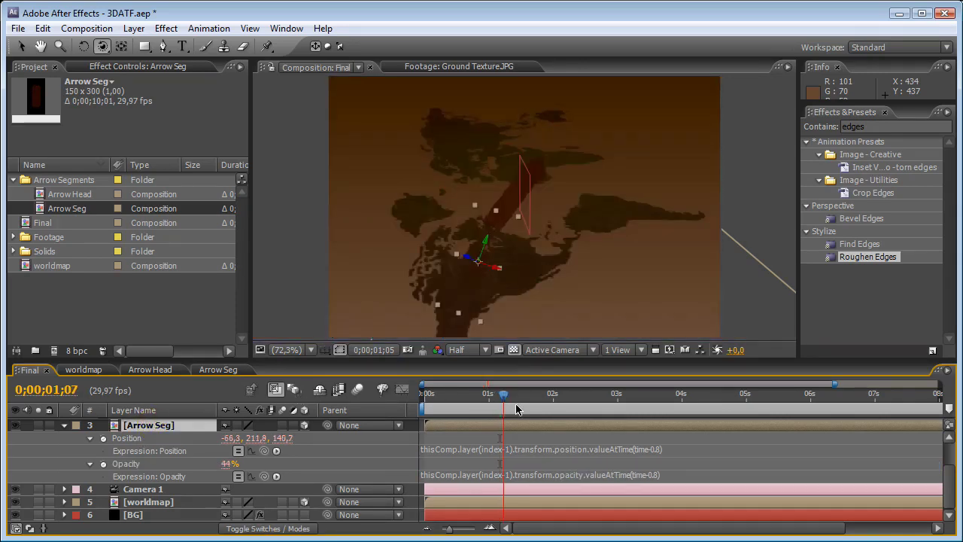
{"action": "left_click_drag", "start_coordinate": [516, 408], "coordinate": [600, 393]}
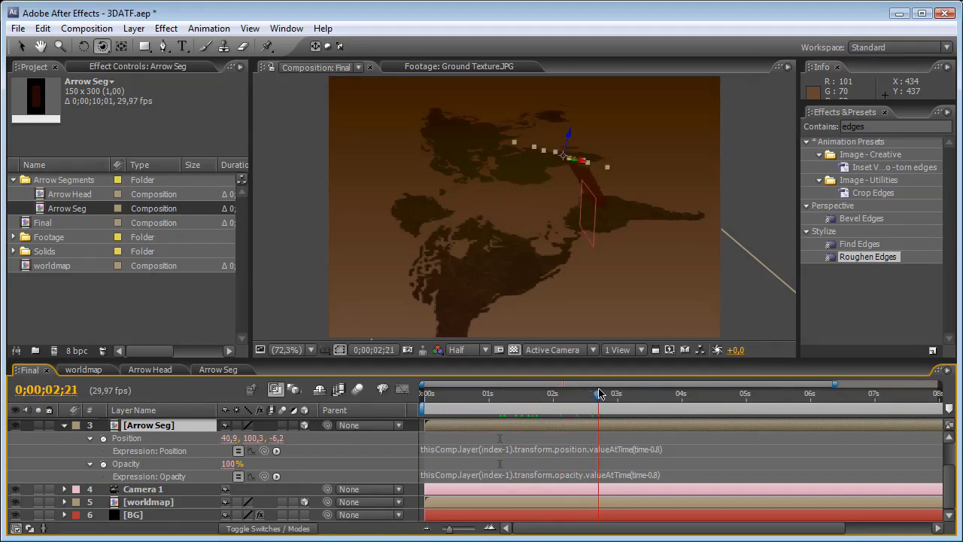
{"action": "left_click_drag", "start_coordinate": [457, 253], "coordinate": [600, 394]}
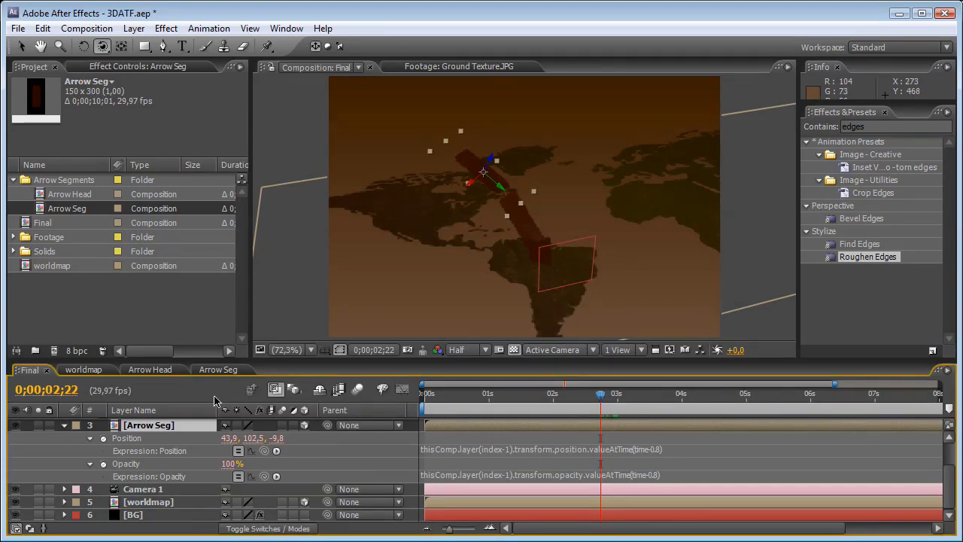
{"action": "left_click", "coordinate": [64, 425]}
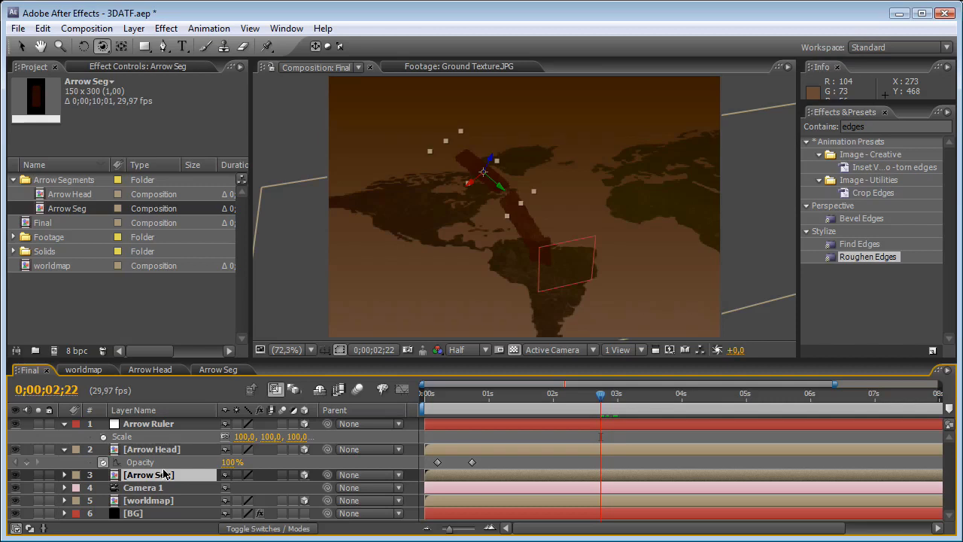
{"action": "key", "text": "ctrl+d"}
{"action": "left_click_drag", "start_coordinate": [483, 203], "coordinate": [512, 247]}
{"action": "key", "text": "ctrl+d"}
Step: Reveal the Arrow Ruler's Position keyframes, switch to the Selection tool and return the current time to 0;00;00;00
{"action": "left_click", "coordinate": [187, 426]}
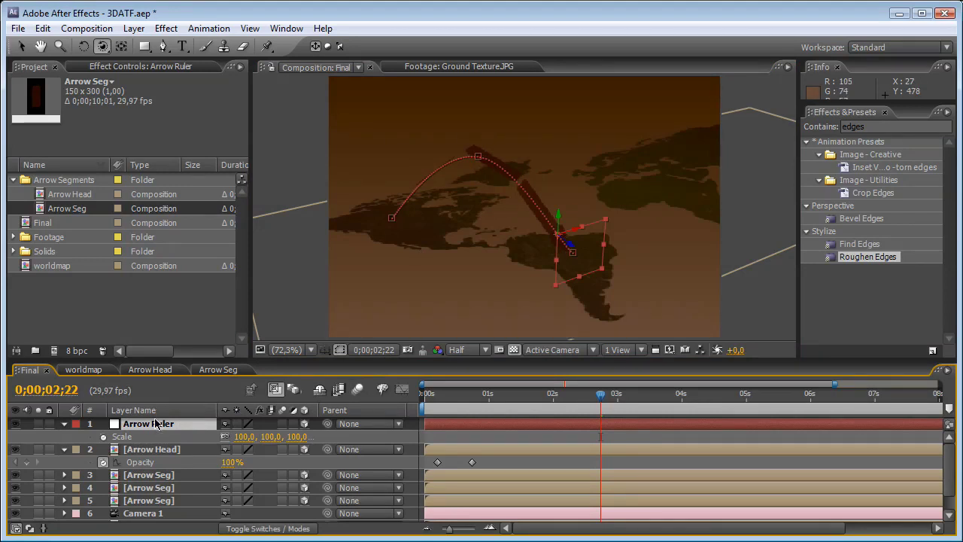
{"action": "key", "text": "p"}
{"action": "left_click_drag", "start_coordinate": [603, 399], "coordinate": [616, 402]}
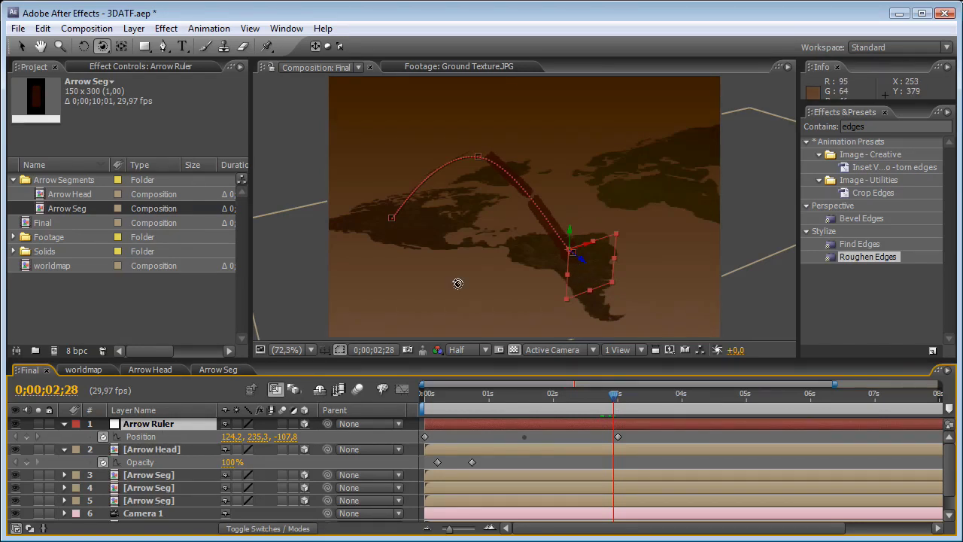
{"action": "left_click", "coordinate": [21, 45]}
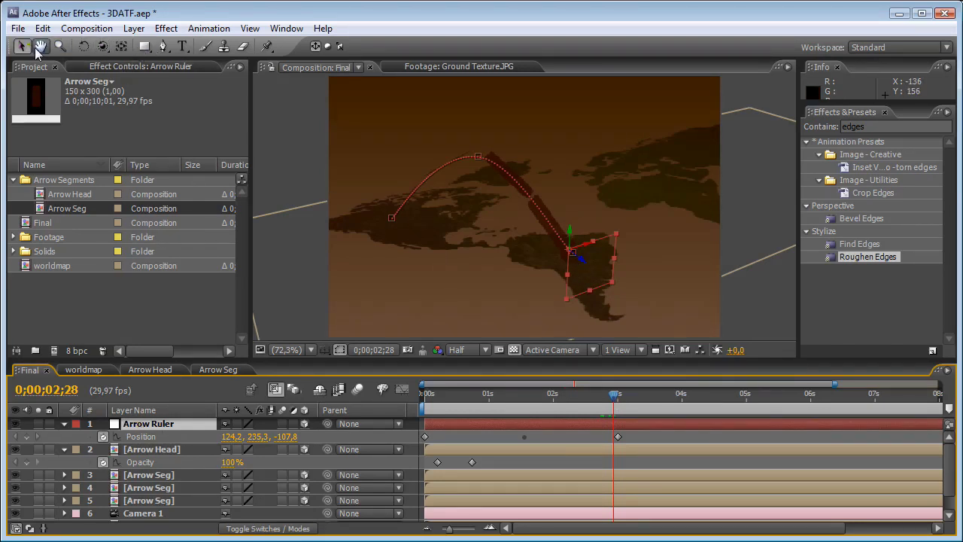
{"action": "left_click", "coordinate": [431, 390]}
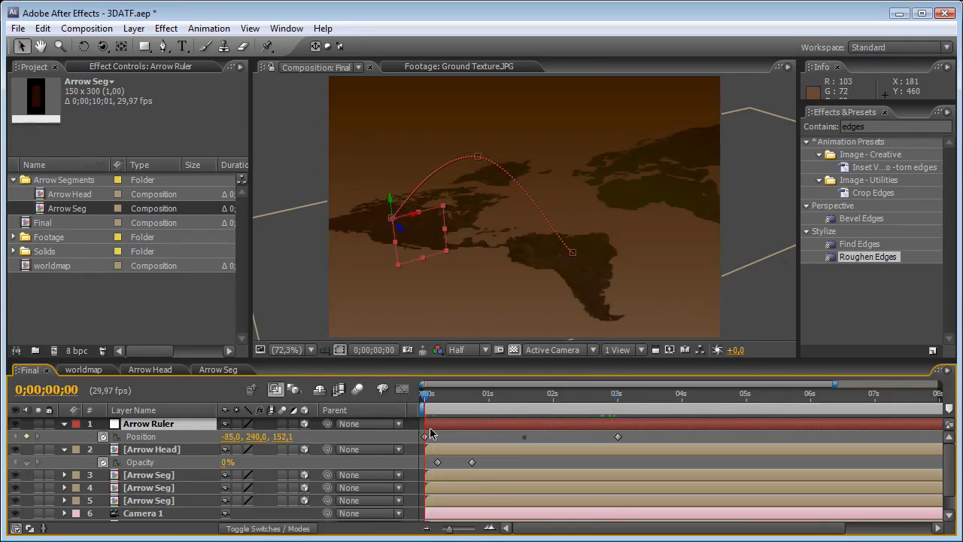
Step: Lower the middle keyframe of the Arrow Ruler's motion path slightly and preview the arrow up to 0;00;02;09
{"action": "left_click", "coordinate": [425, 437]}
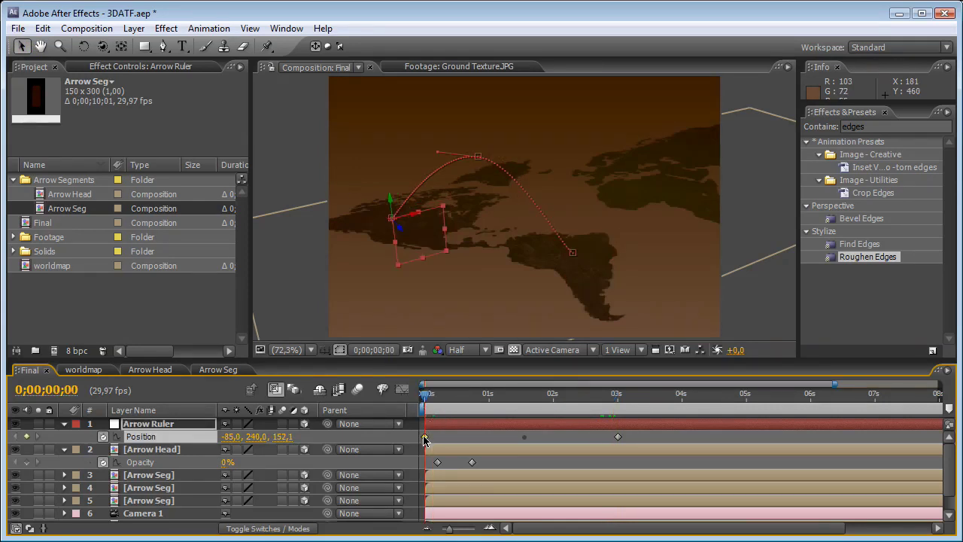
{"action": "left_click_drag", "start_coordinate": [437, 153], "coordinate": [439, 166]}
{"action": "key", "text": "ctrl+z"}
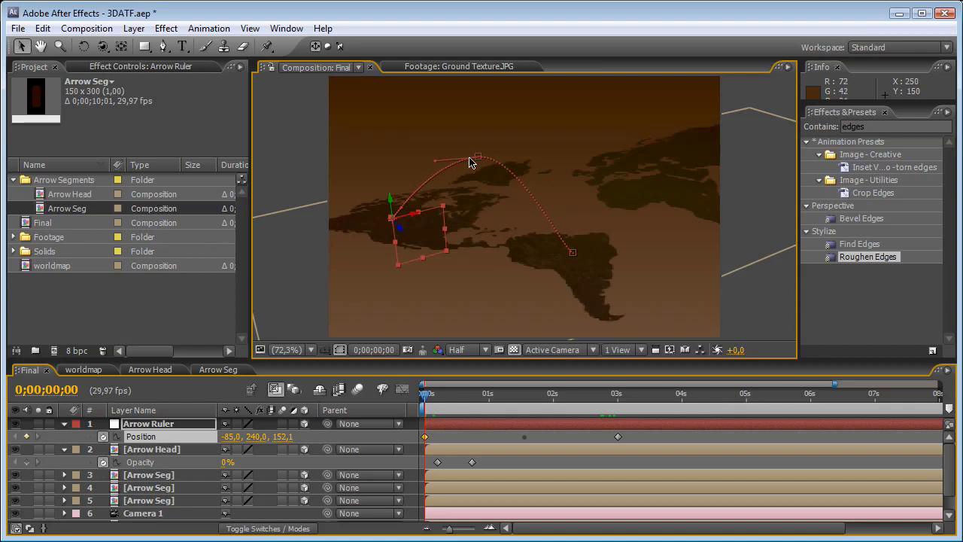
{"action": "left_click_drag", "start_coordinate": [479, 159], "coordinate": [479, 173]}
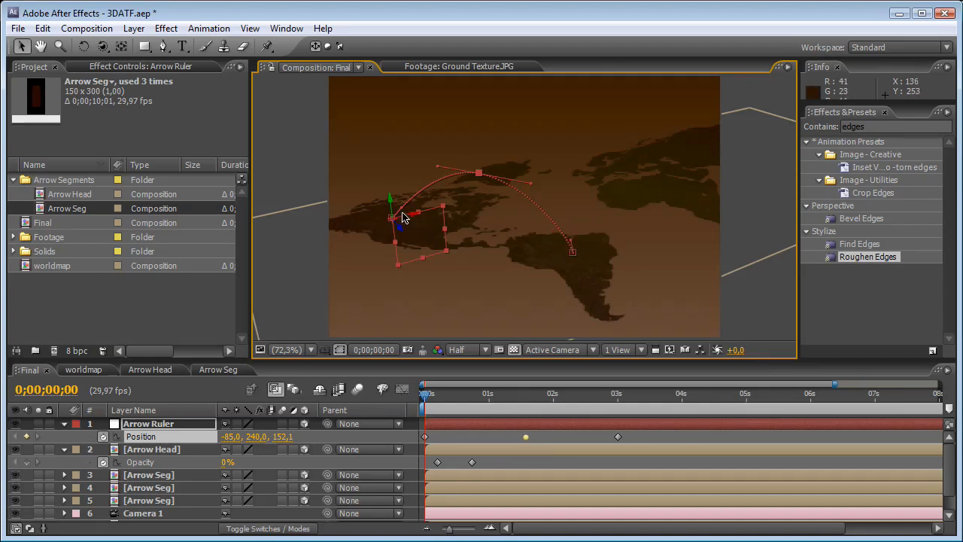
{"action": "left_click_drag", "start_coordinate": [470, 410], "coordinate": [573, 401]}
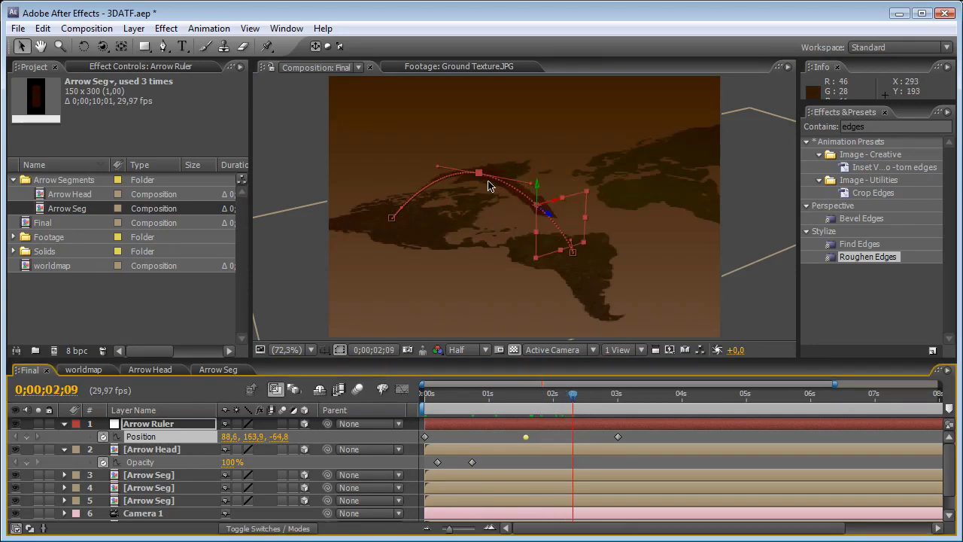
Step: Inspect the arc from other camera angles at 0;00;03;00 and flatten it by lowering the Arrow Ruler path's middle keyframe further
{"action": "key", "text": "c"}
{"action": "left_click_drag", "start_coordinate": [392, 140], "coordinate": [415, 203]}
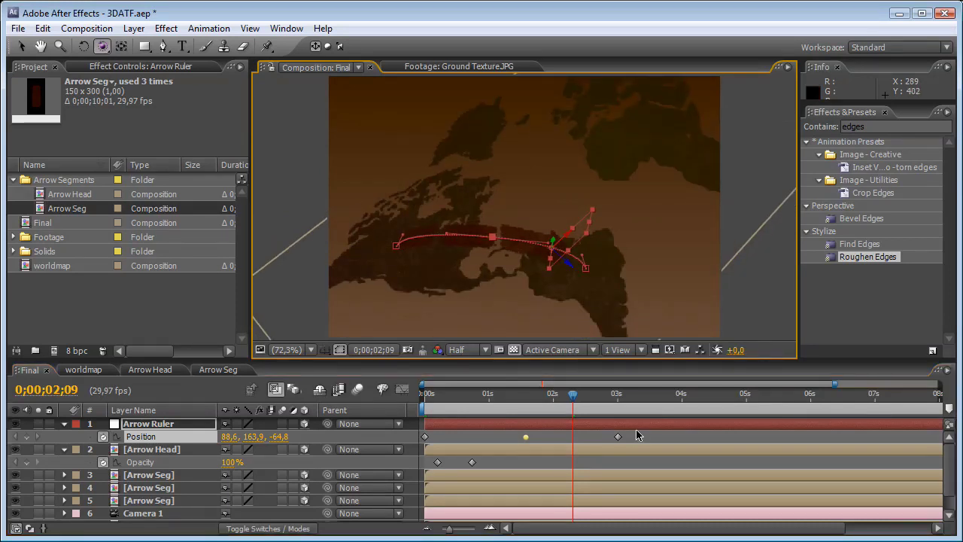
{"action": "left_click_drag", "start_coordinate": [593, 402], "coordinate": [618, 401]}
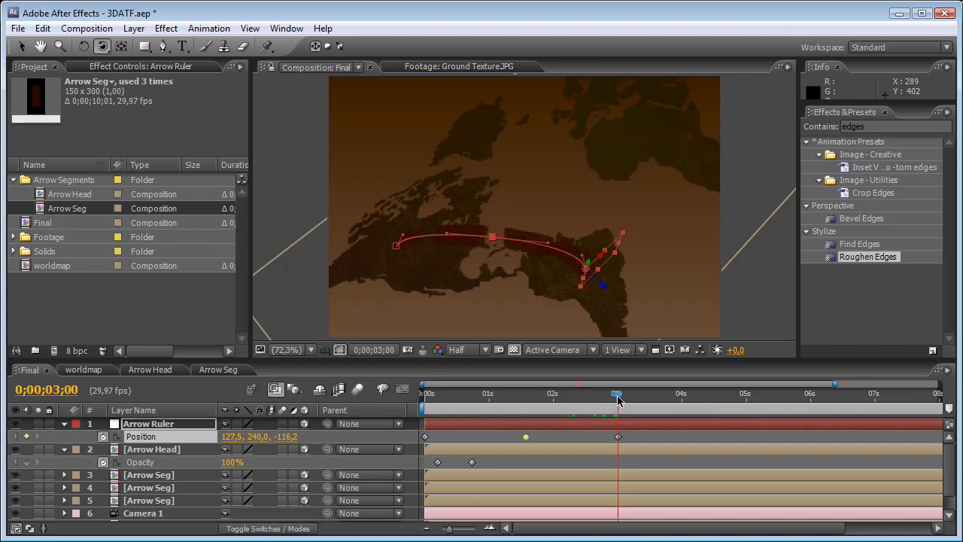
{"action": "left_click_drag", "start_coordinate": [496, 133], "coordinate": [601, 182]}
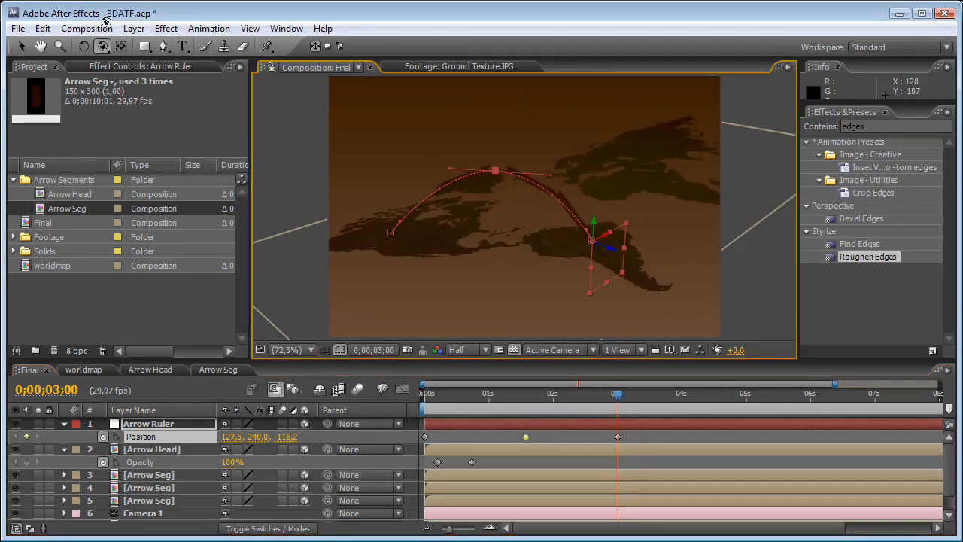
{"action": "left_click", "coordinate": [21, 46]}
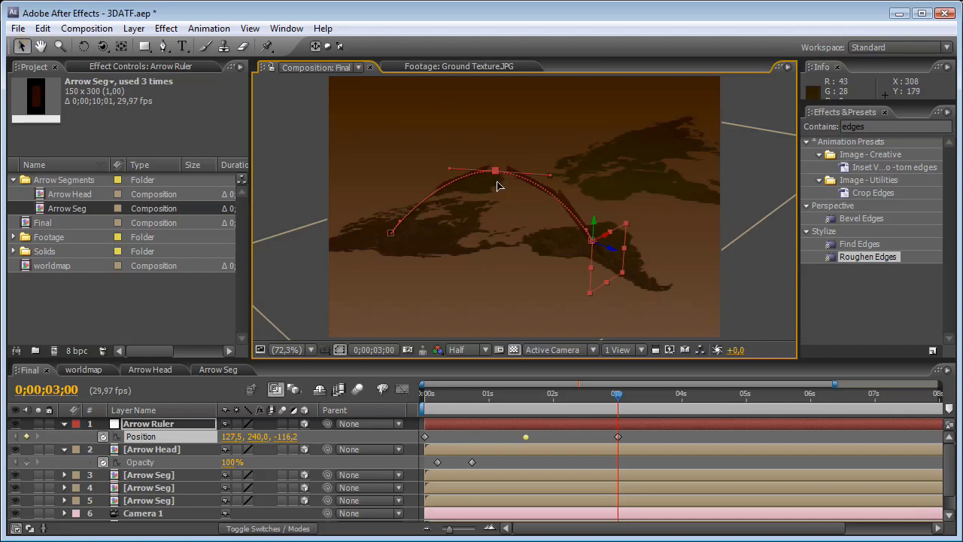
{"action": "left_click_drag", "start_coordinate": [497, 181], "coordinate": [500, 205]}
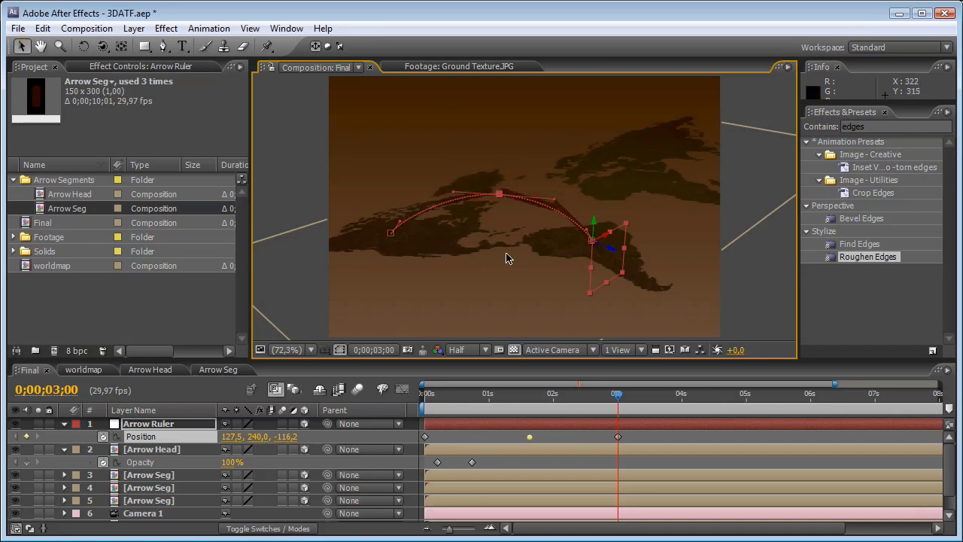
Step: Orbit the camera to check the flattened arrow at 0;00;02;22, then collapse the Arrow Ruler and Arrow Head layers
{"action": "left_click", "coordinate": [102, 46]}
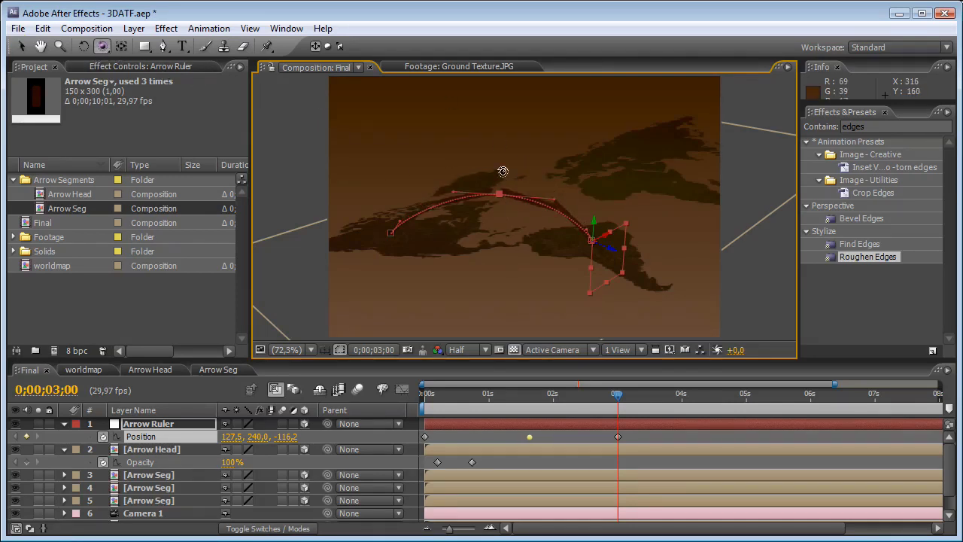
{"action": "left_click_drag", "start_coordinate": [502, 172], "coordinate": [412, 157]}
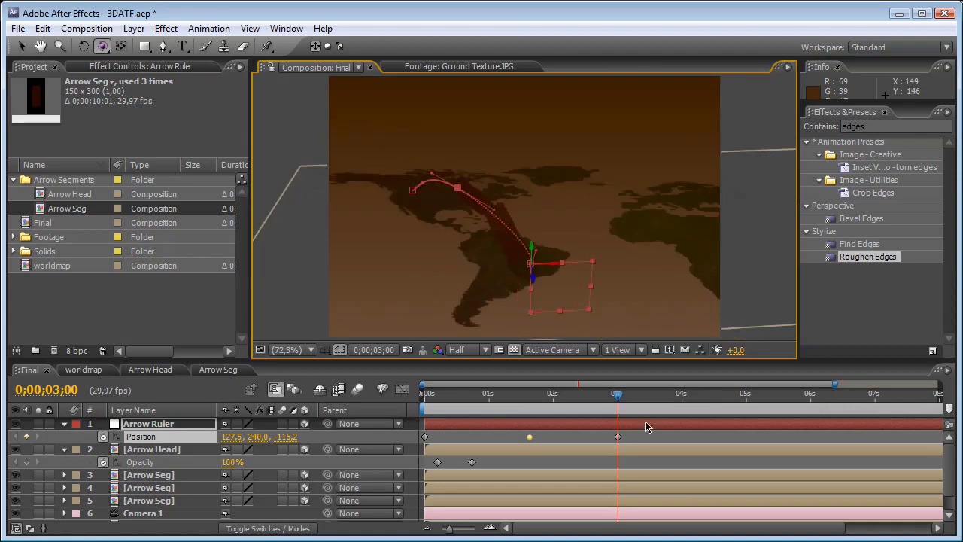
{"action": "left_click_drag", "start_coordinate": [615, 410], "coordinate": [602, 410]}
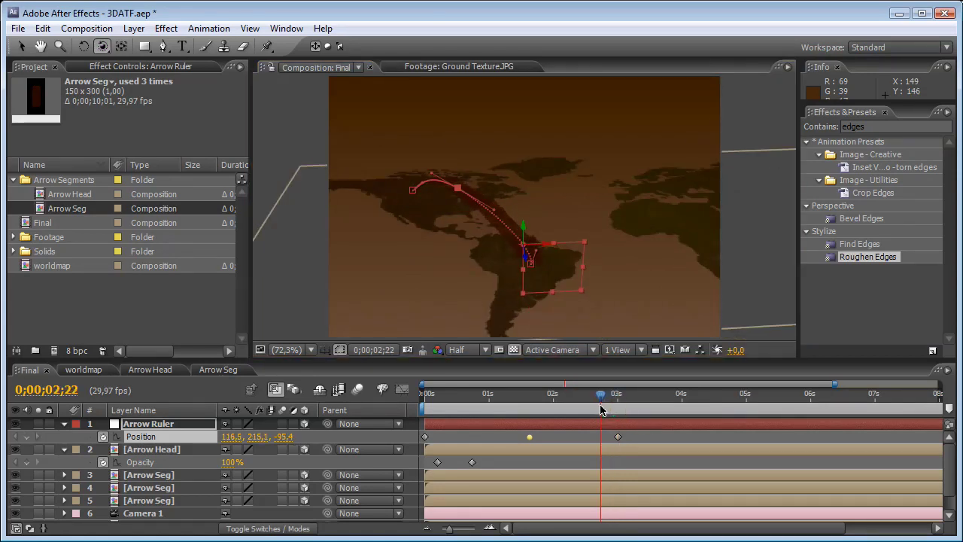
{"action": "left_click_drag", "start_coordinate": [468, 197], "coordinate": [572, 212]}
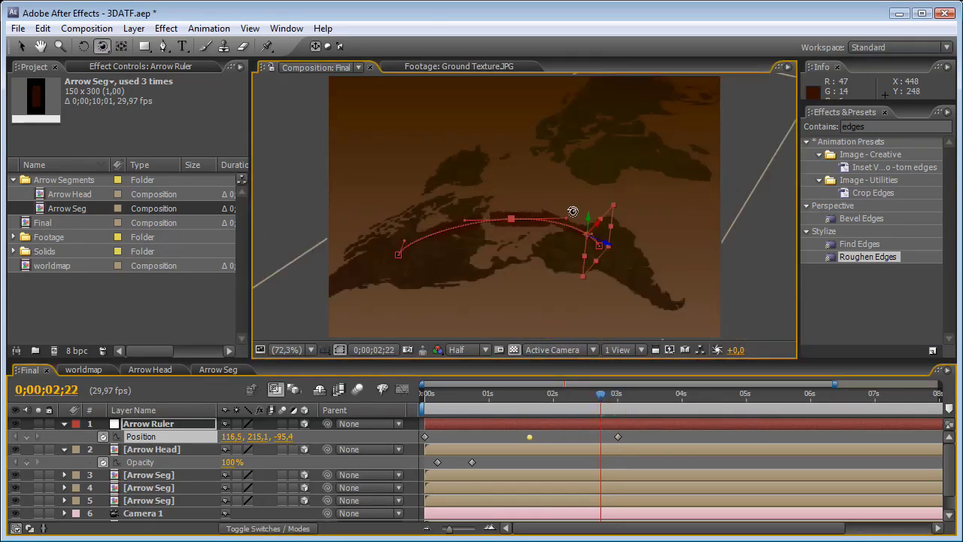
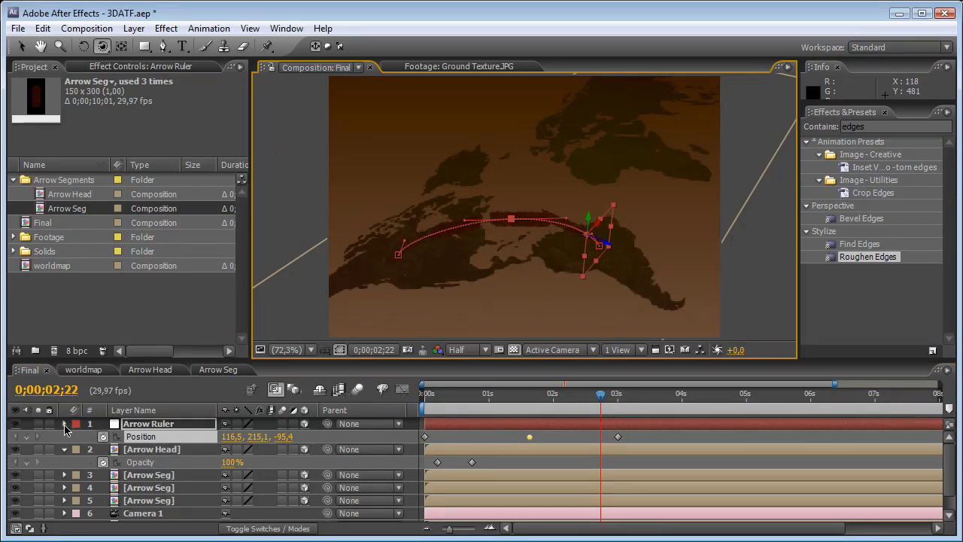
{"action": "left_click", "coordinate": [65, 424]}
{"action": "left_click", "coordinate": [66, 436]}
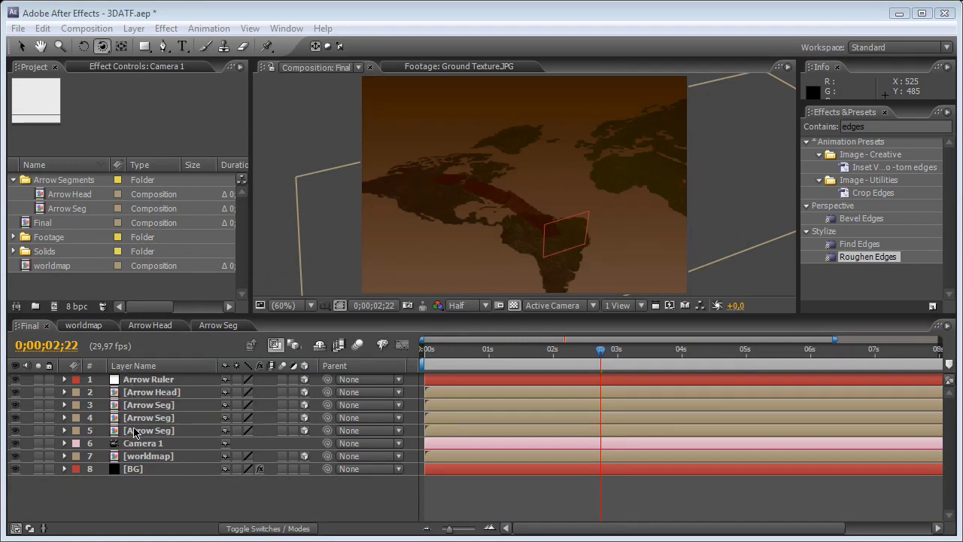
Step: Pre-compose the Arrow Ruler, Arrow Head and three Arrow Seg layers as "Arrow 1", moving all attributes into the new composition
{"action": "left_click", "coordinate": [133, 430]}
{"action": "left_click", "coordinate": [137, 384], "text": "shift"}
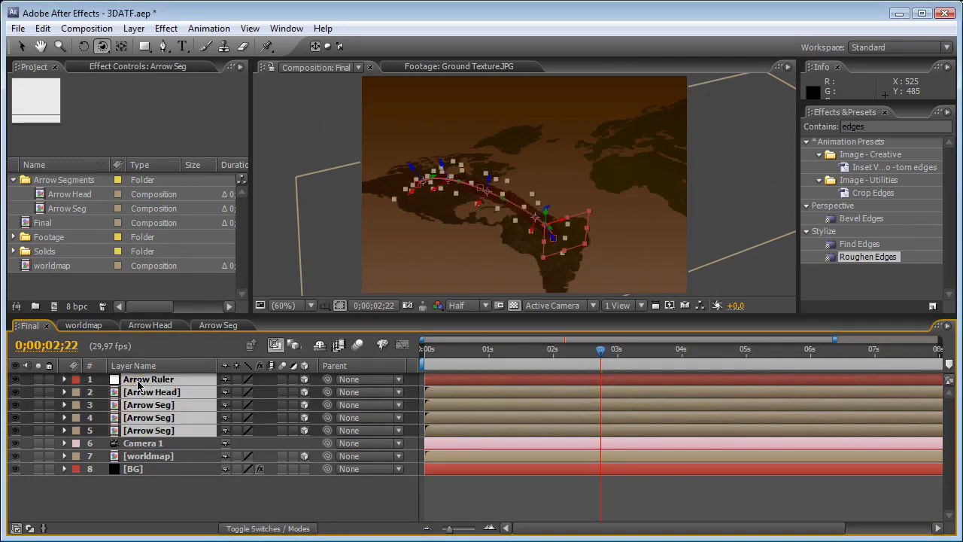
{"action": "left_click", "coordinate": [134, 29]}
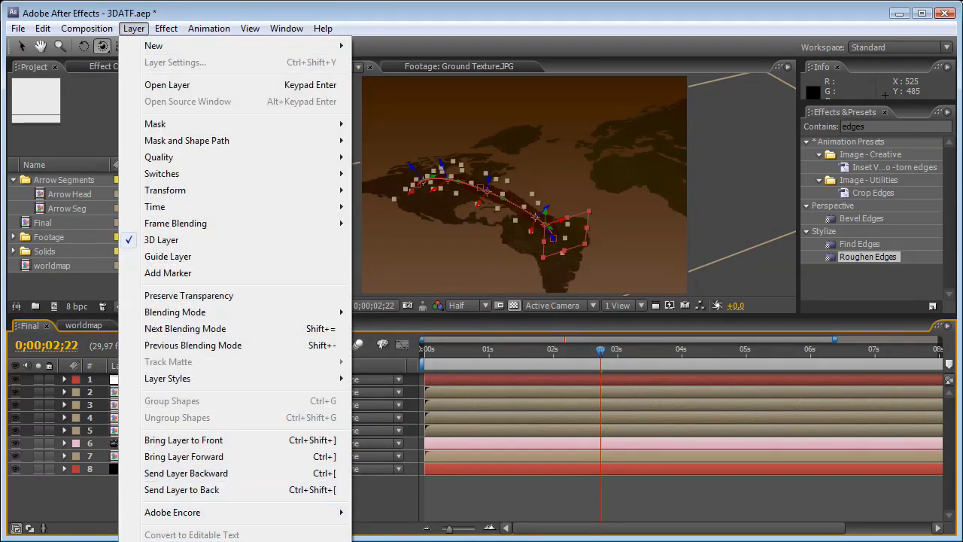
{"action": "key", "text": "ctrl+shift+c"}
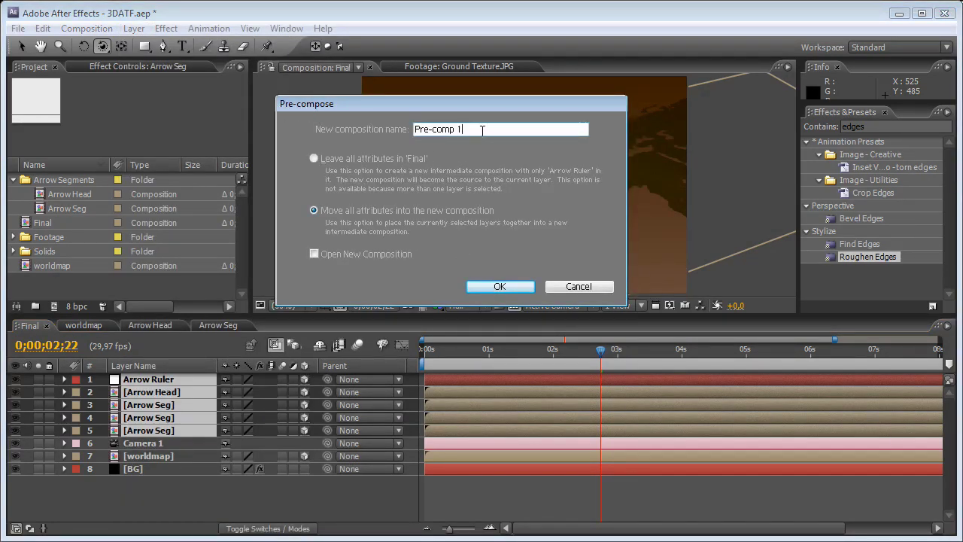
{"action": "left_click_drag", "start_coordinate": [421, 105], "coordinate": [261, 249]}
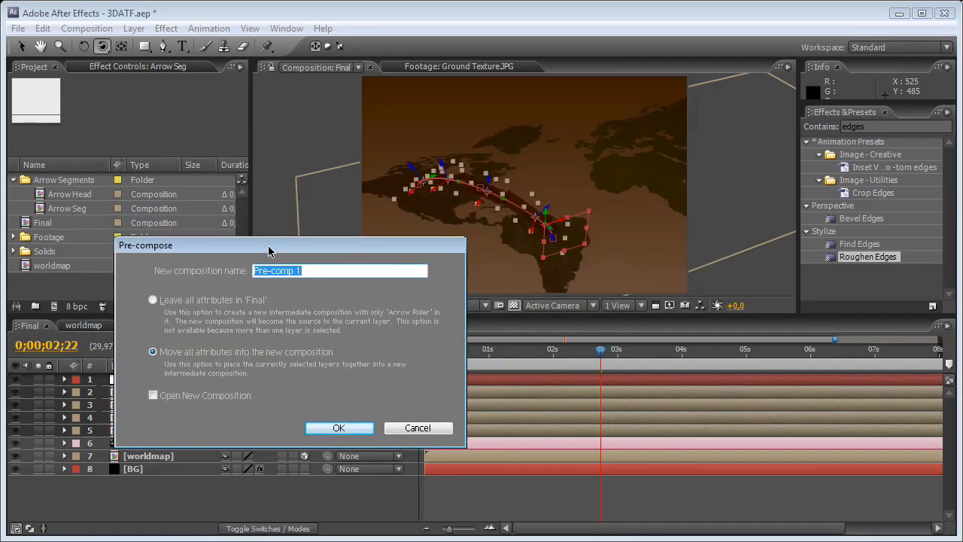
{"action": "type", "text": "Arrow"}
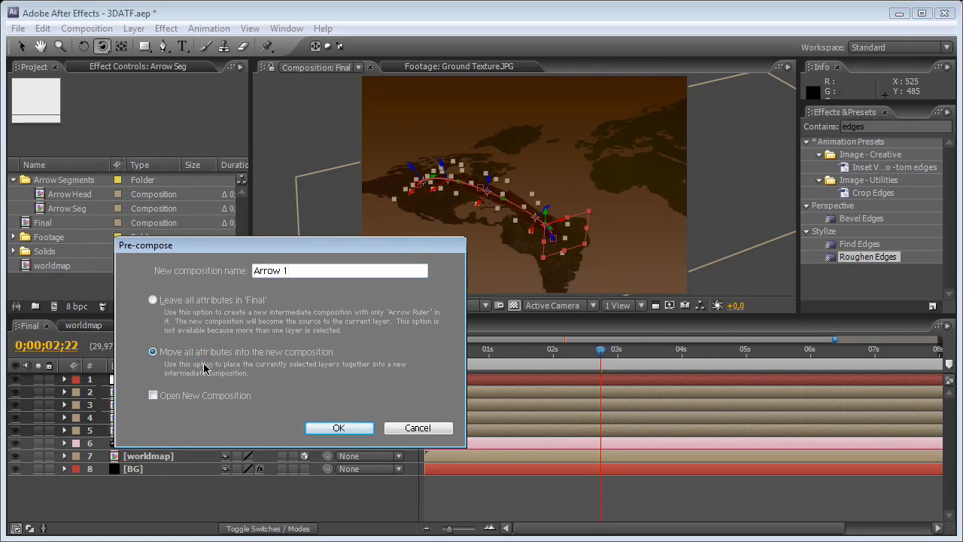
{"action": "left_click", "coordinate": [326, 432]}
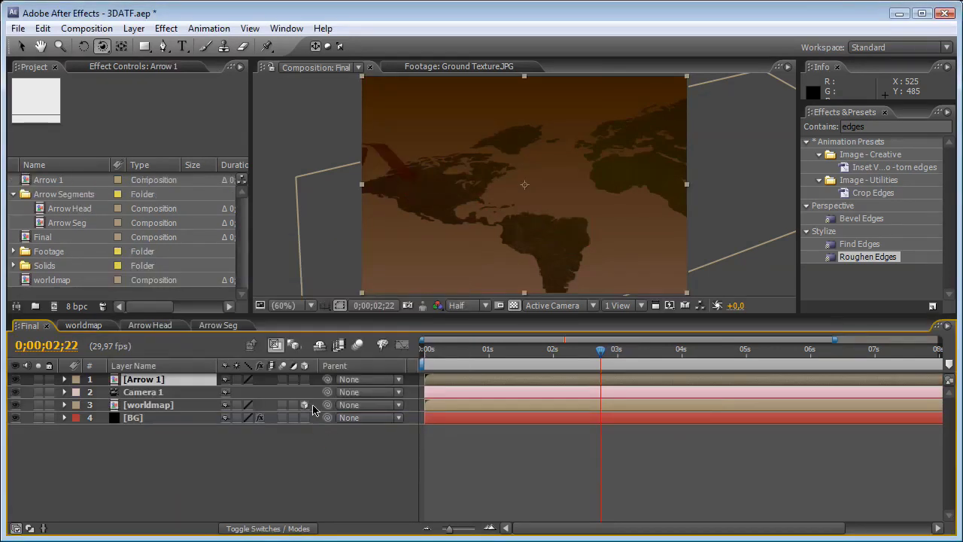
Step: Enable Collapse Transformations on the Arrow 1 layer, check it from another camera angle, and return to 0;00;02;22
{"action": "left_click", "coordinate": [238, 379]}
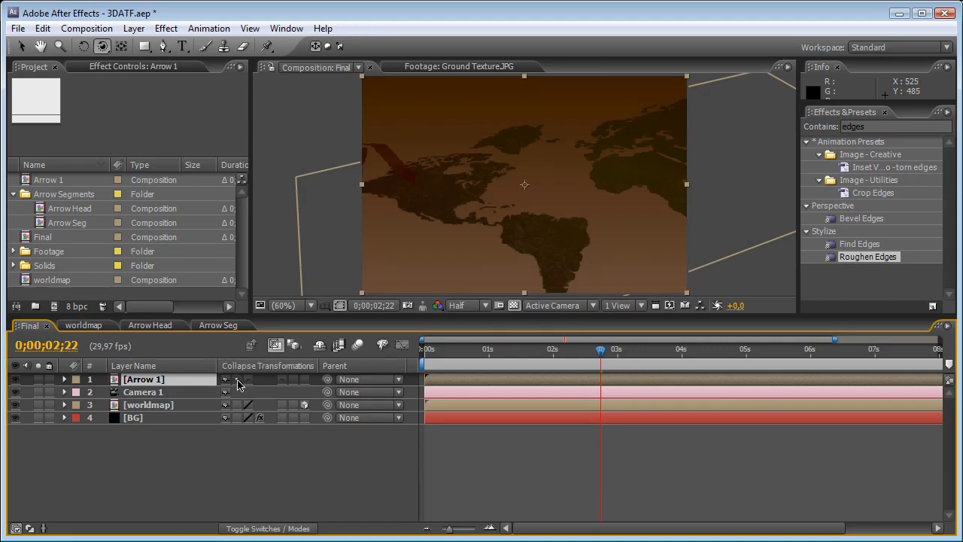
{"action": "left_click", "coordinate": [560, 215]}
{"action": "left_click_drag", "start_coordinate": [559, 215], "coordinate": [463, 167]}
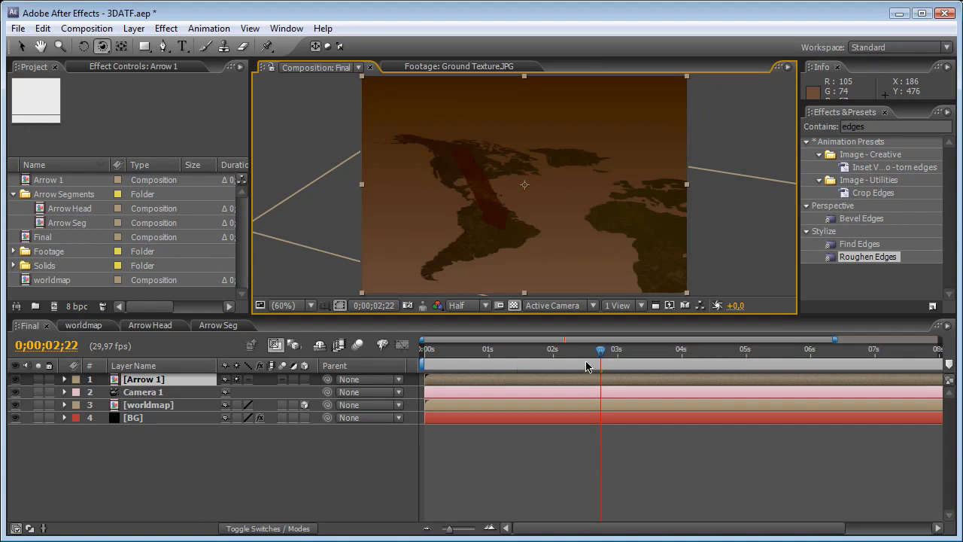
{"action": "left_click_drag", "start_coordinate": [602, 355], "coordinate": [767, 370]}
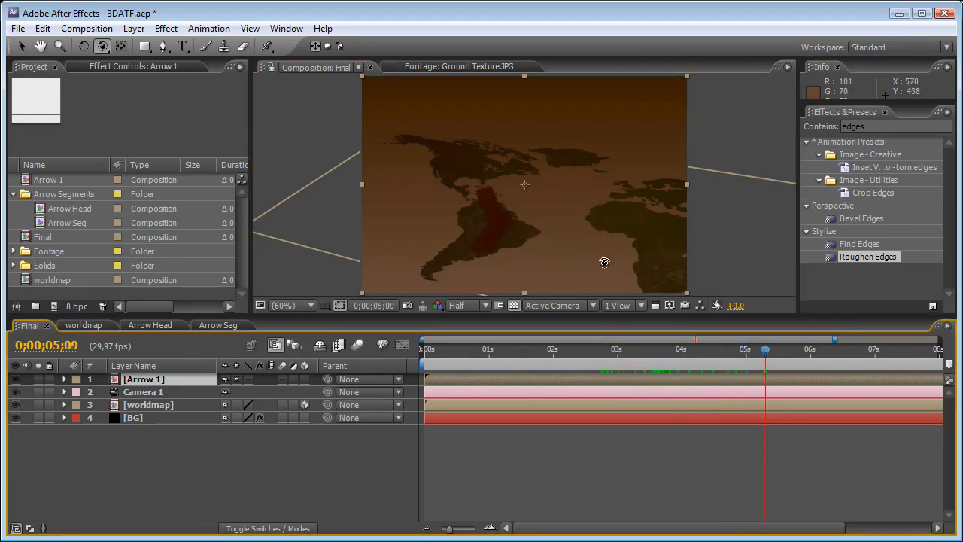
{"action": "left_click_drag", "start_coordinate": [595, 350], "coordinate": [601, 352]}
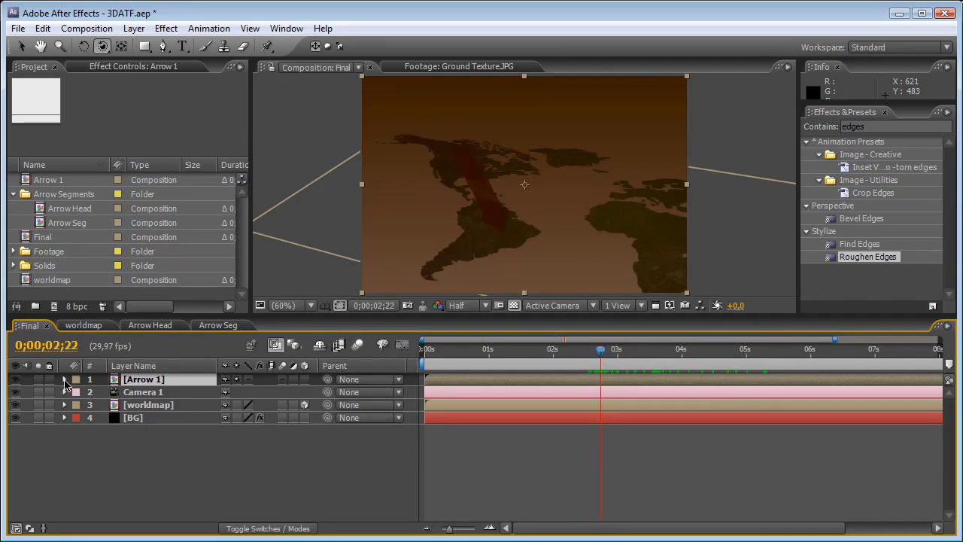
Step: Enable time remapping on Arrow 1 and hold its final pose with a keyframe at 0;00;02;22, removing the end keyframe
{"action": "right_click", "coordinate": [167, 380]}
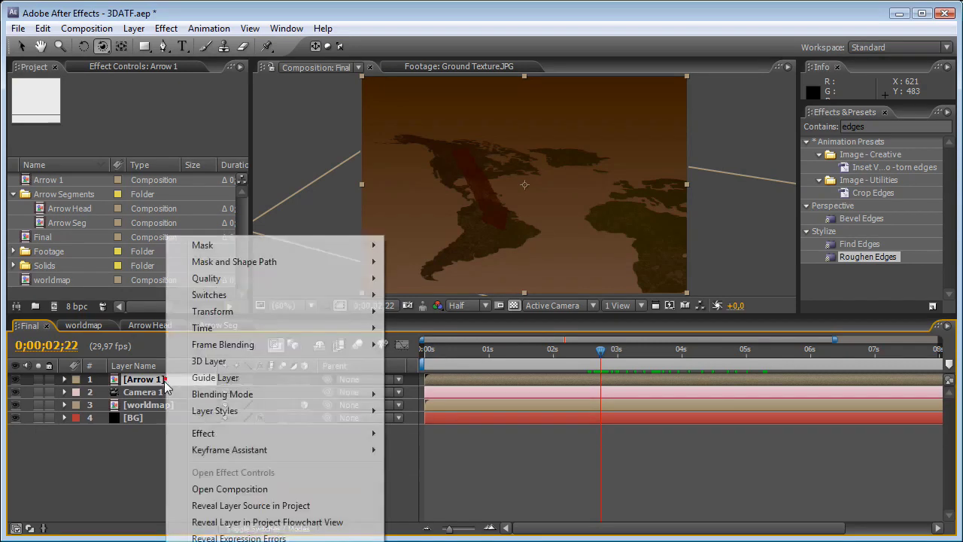
{"action": "mouse_move", "coordinate": [218, 331]}
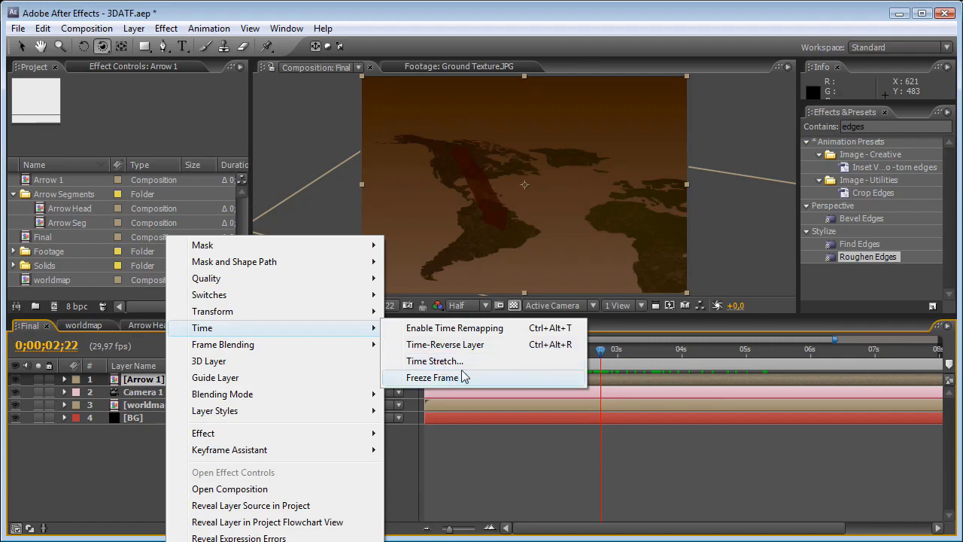
{"action": "left_click", "coordinate": [423, 331]}
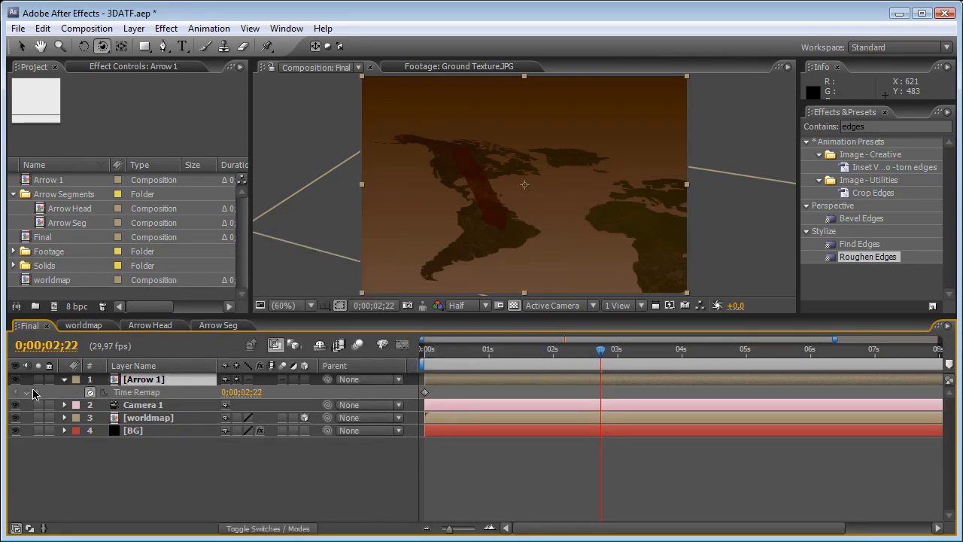
{"action": "left_click", "coordinate": [28, 391]}
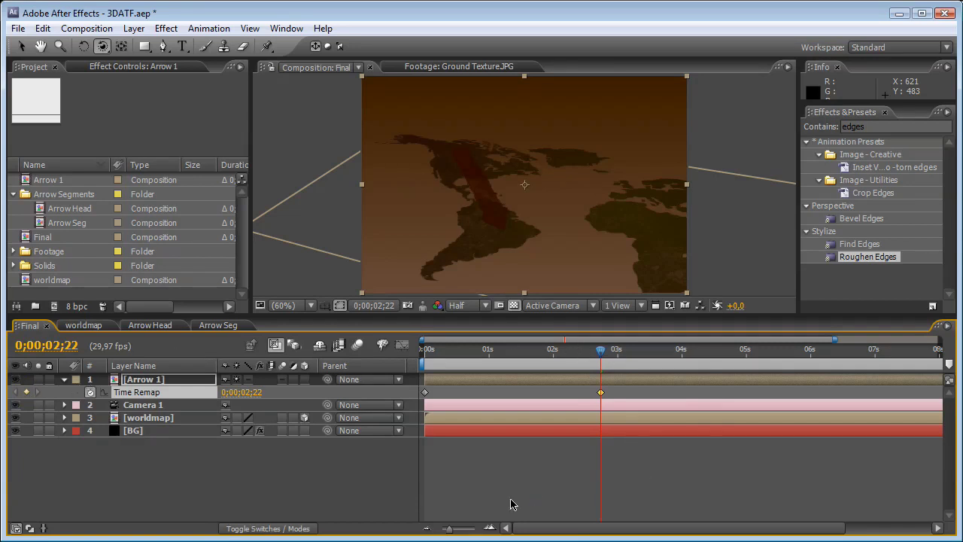
{"action": "left_click_drag", "start_coordinate": [449, 528], "coordinate": [442, 528]}
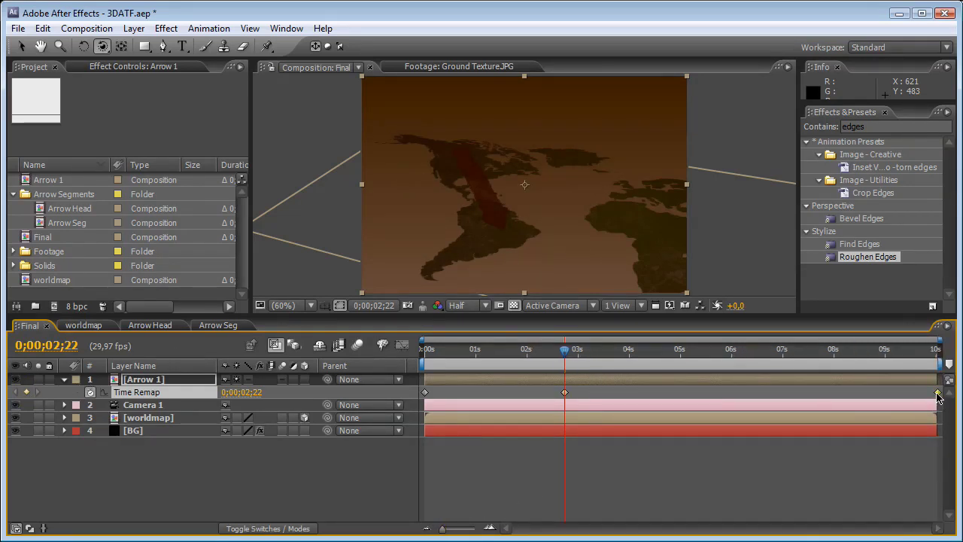
{"action": "left_click", "coordinate": [930, 393]}
{"action": "left_click_drag", "start_coordinate": [564, 348], "coordinate": [674, 348]}
{"action": "left_click", "coordinate": [565, 392]}
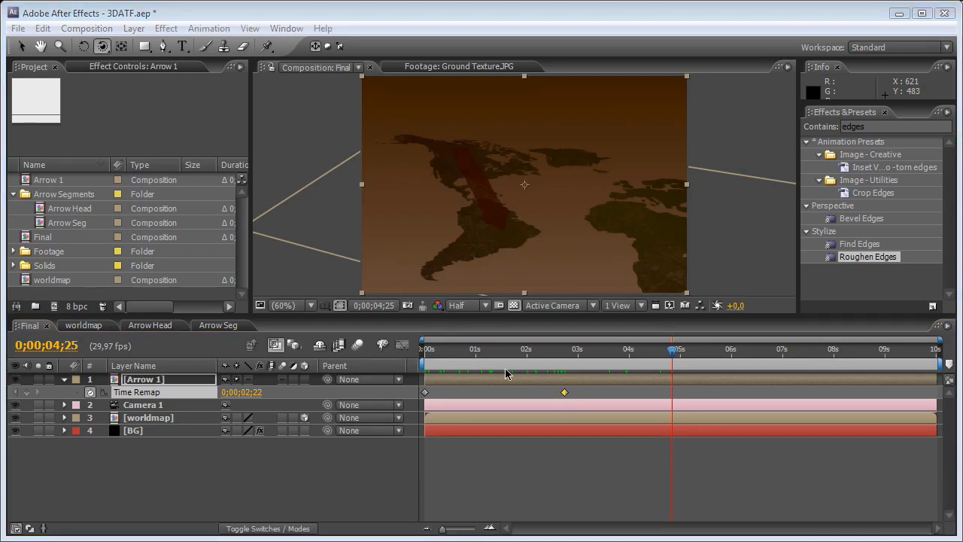
{"action": "left_click", "coordinate": [64, 380]}
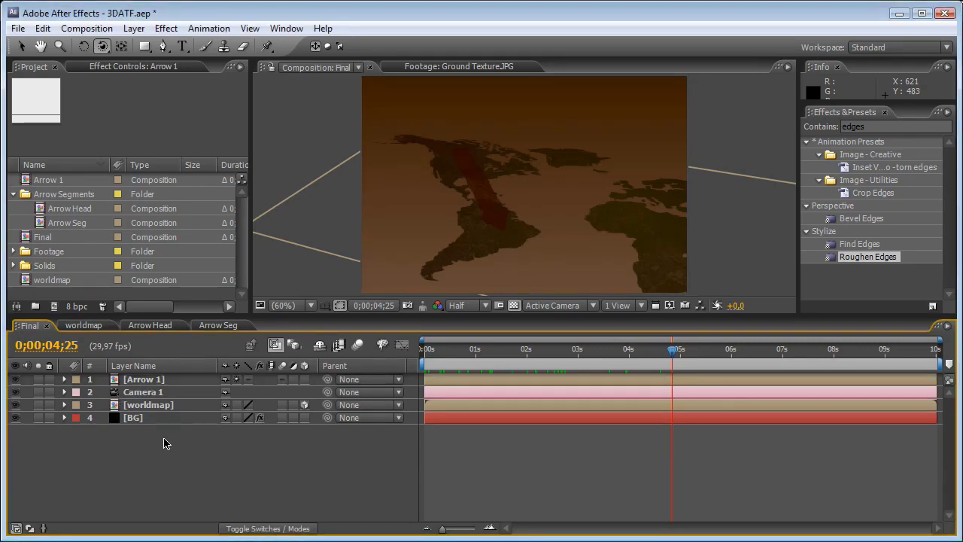
Step: Create a 250 by 250 pixel black solid layer named "Arrive Point"
{"action": "left_click", "coordinate": [166, 442]}
{"action": "left_click_drag", "start_coordinate": [263, 316], "coordinate": [262, 337]}
{"action": "left_click", "coordinate": [134, 28]}
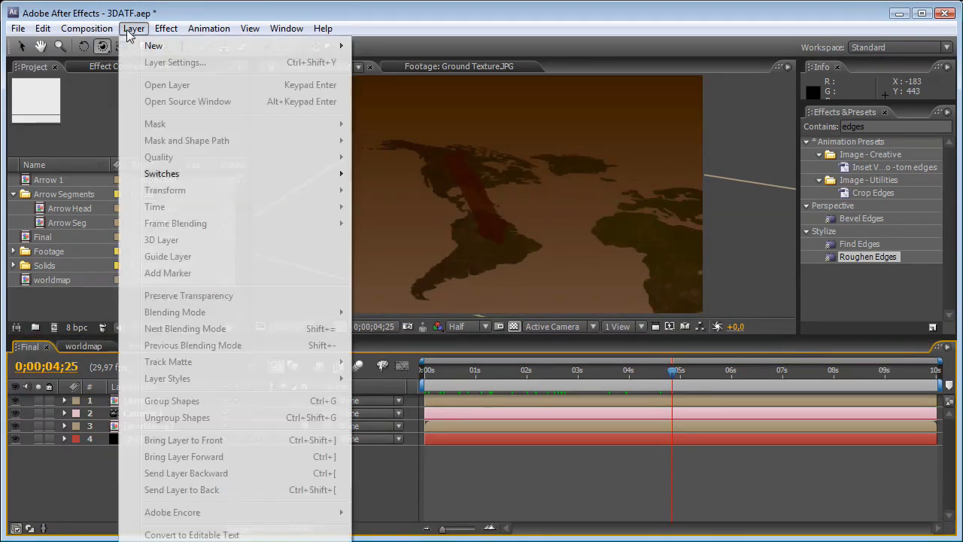
{"action": "mouse_move", "coordinate": [151, 46]}
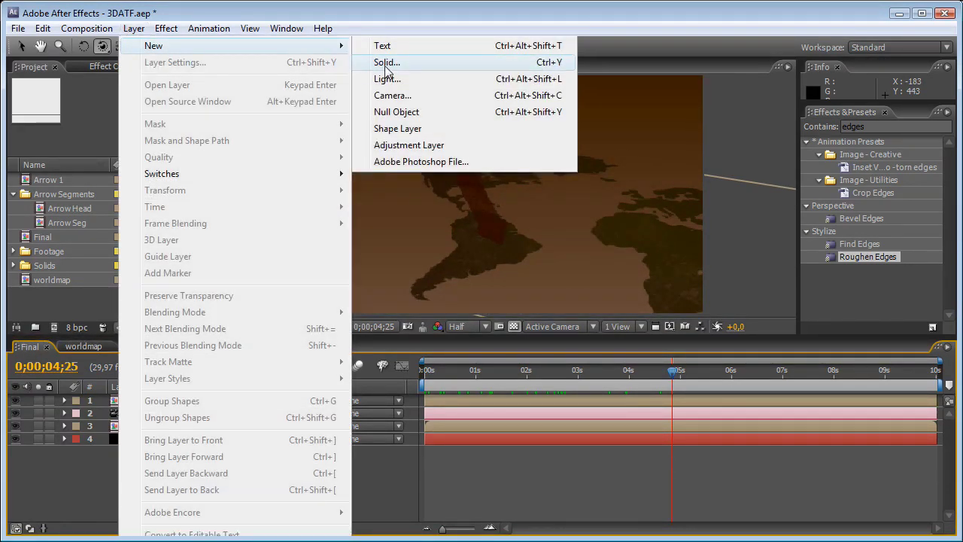
{"action": "left_click", "coordinate": [387, 63]}
{"action": "key", "text": "Tab"}
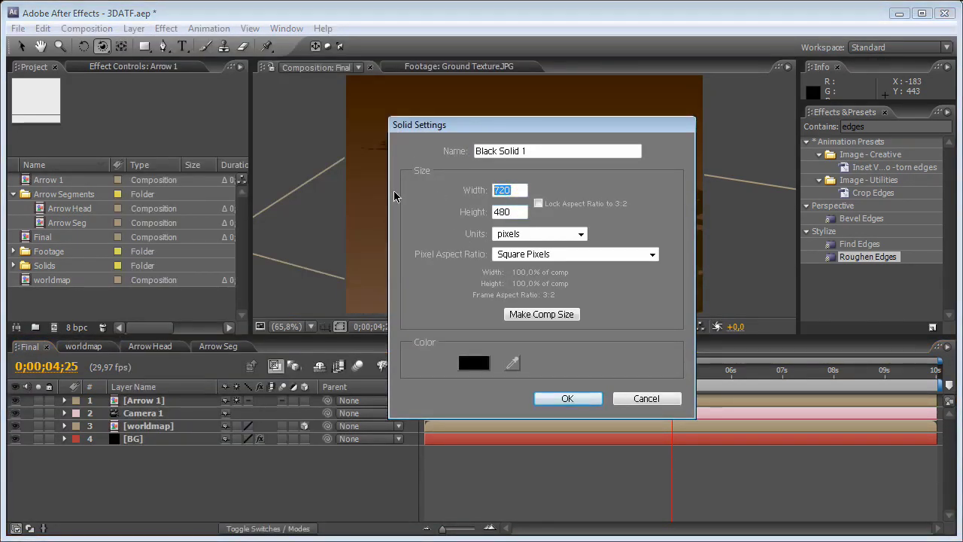
{"action": "type", "text": "250"}
{"action": "key", "text": "Tab"}
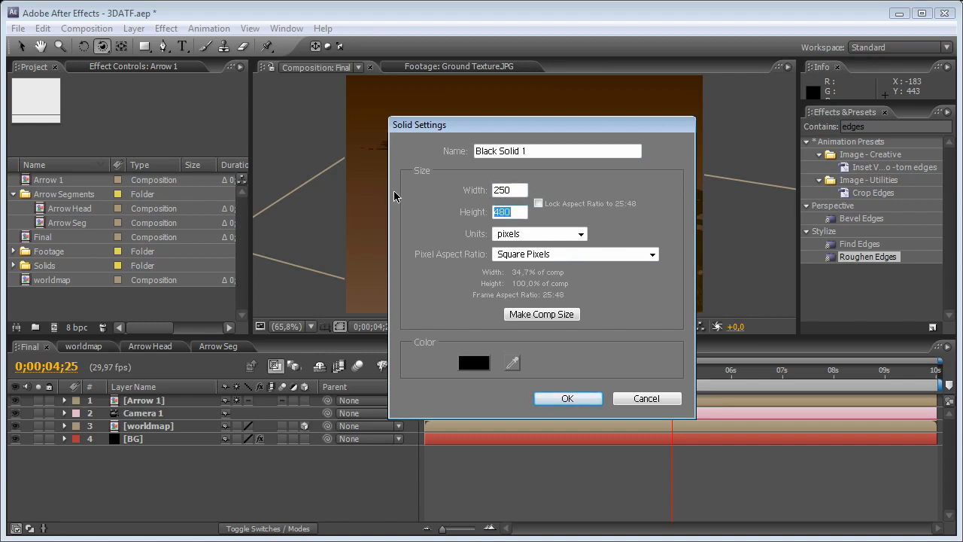
{"action": "type", "text": "250"}
{"action": "left_click_drag", "start_coordinate": [527, 151], "coordinate": [437, 153]}
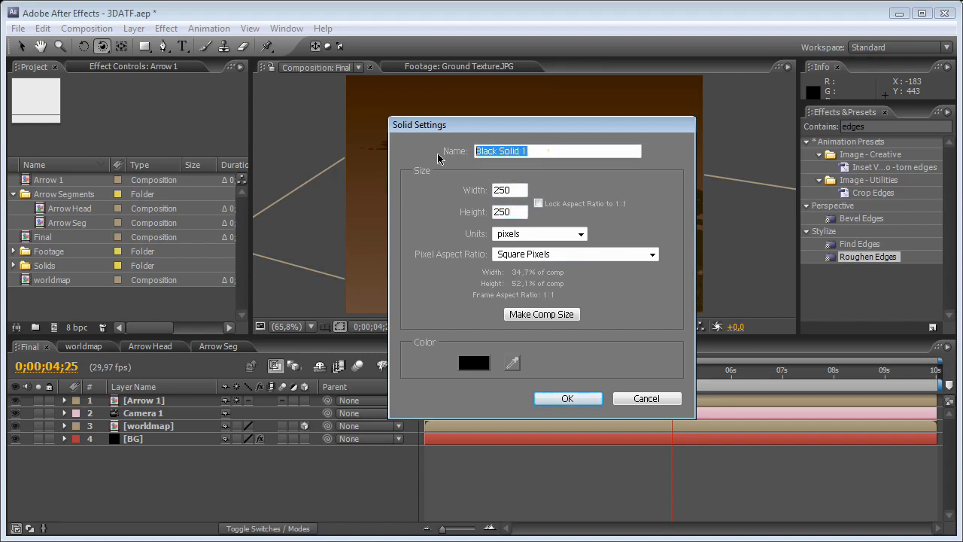
{"action": "type", "text": "Arrive"}
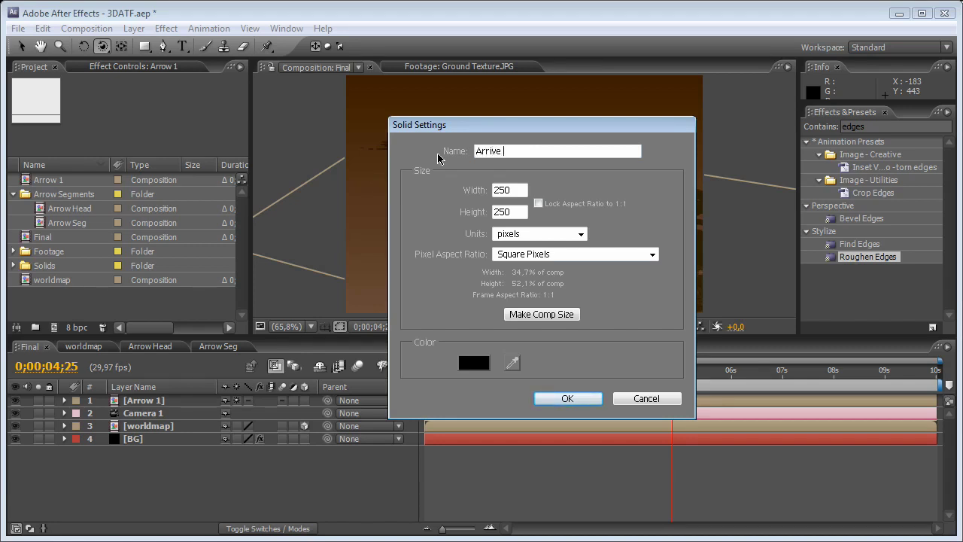
{"action": "type", "text": " Point"}
{"action": "key", "text": "Return"}
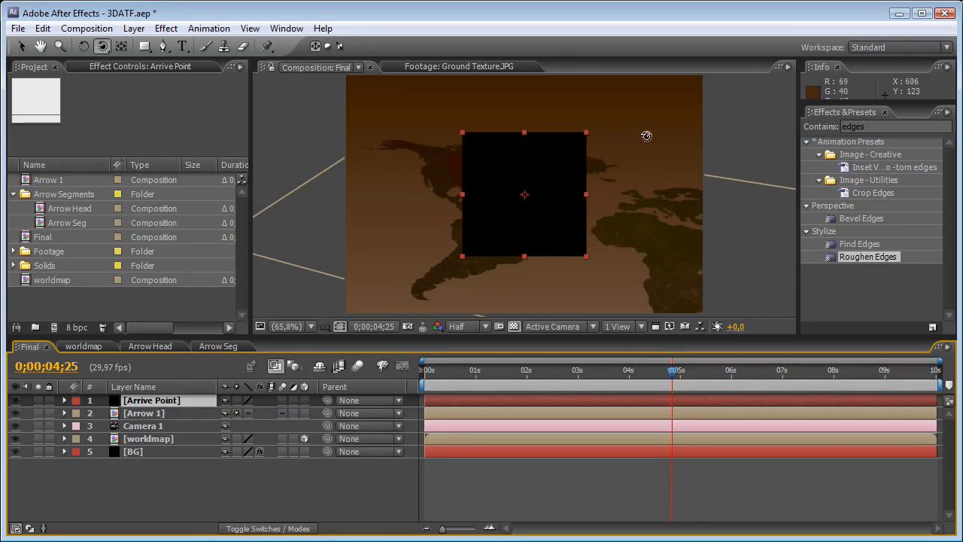
Step: Make the Arrive Point layer 3D and rotate it about its X axis to lie flat on the map
{"action": "left_click", "coordinate": [304, 401]}
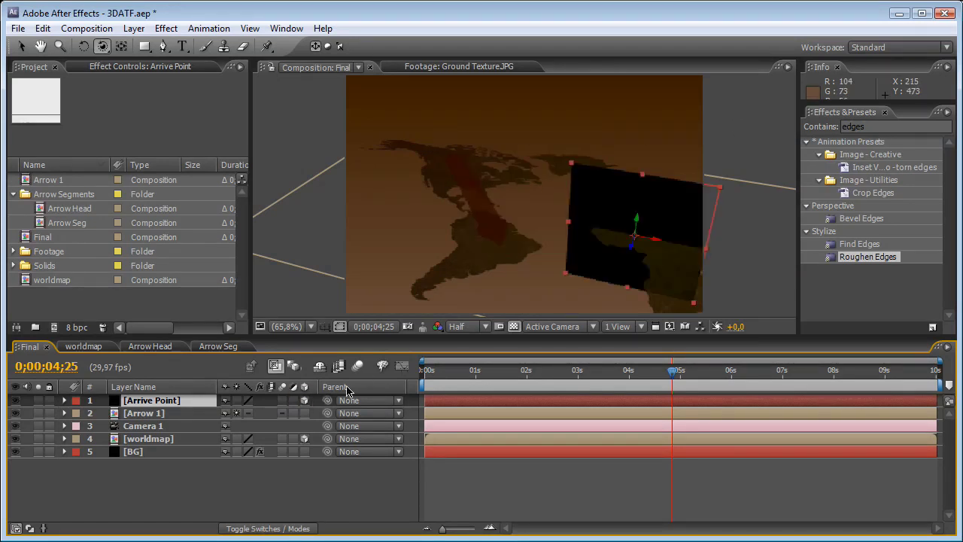
{"action": "key", "text": "w"}
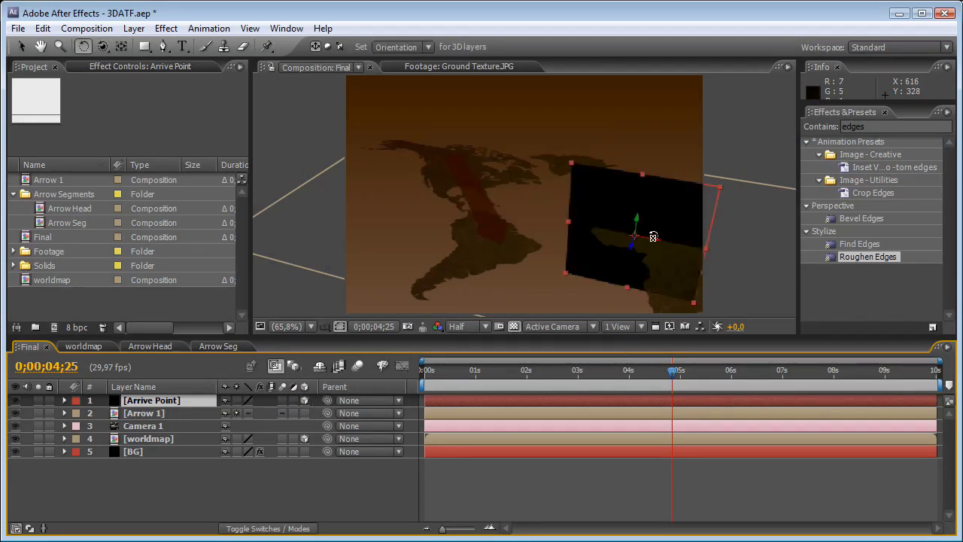
{"action": "left_click_drag", "start_coordinate": [655, 236], "coordinate": [669, 199]}
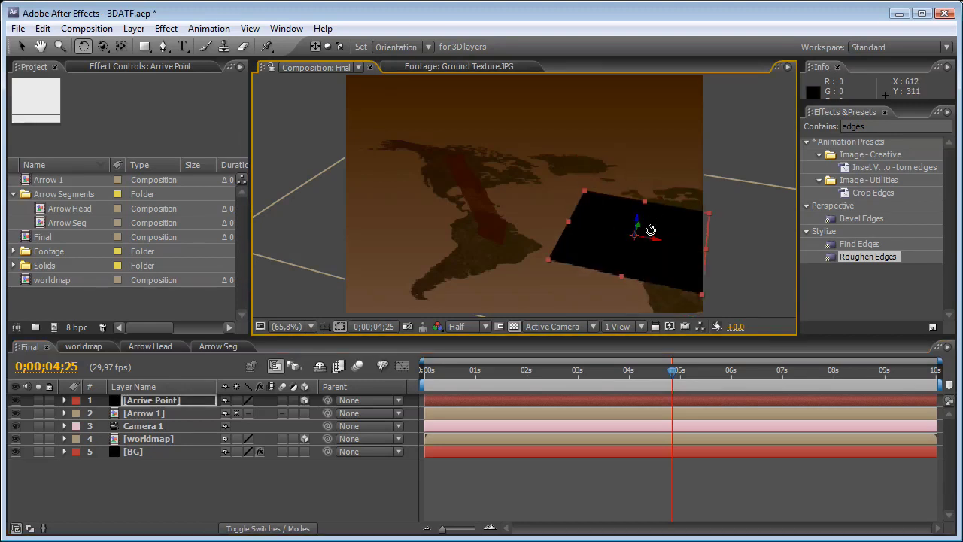
Step: Switch to the Top view and move the Arrive Point solid onto the arrow's tip in South America
{"action": "left_click", "coordinate": [616, 328]}
{"action": "left_click", "coordinate": [571, 328]}
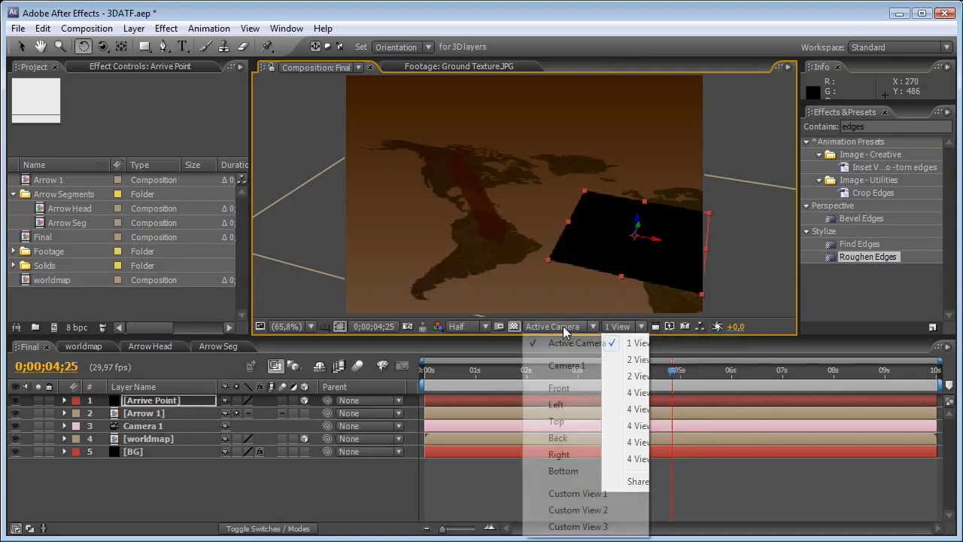
{"action": "left_click", "coordinate": [557, 421]}
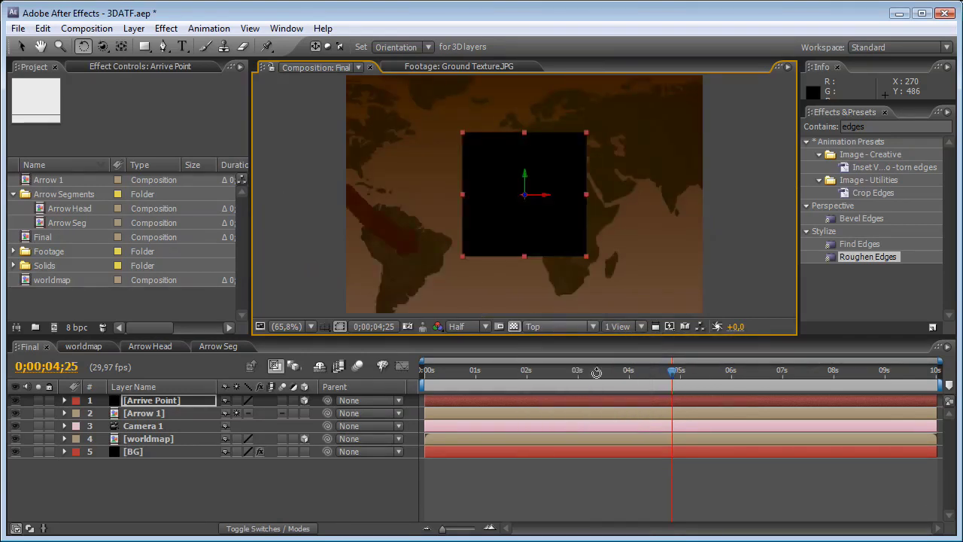
{"action": "left_click_drag", "start_coordinate": [102, 46], "coordinate": [128, 61]}
{"action": "left_click_drag", "start_coordinate": [420, 211], "coordinate": [507, 160]}
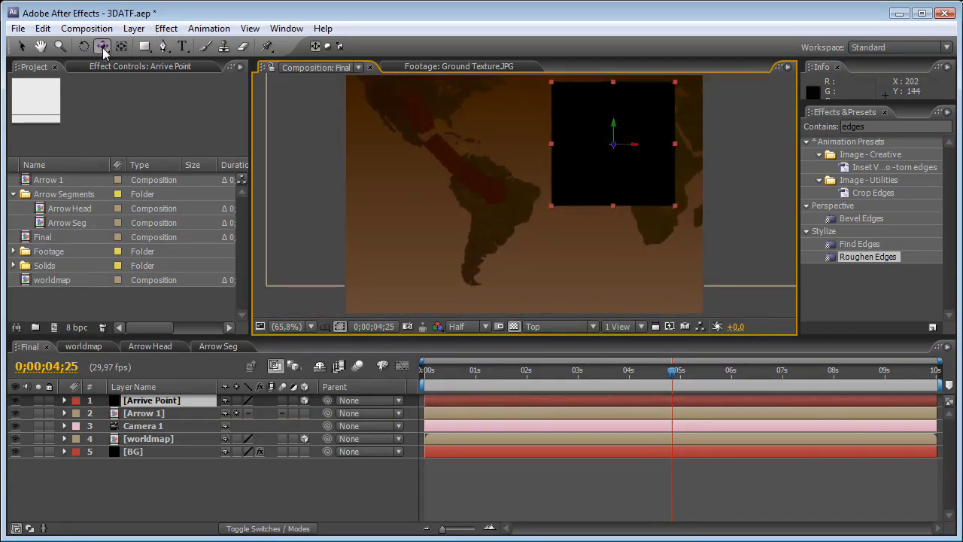
{"action": "left_click_drag", "start_coordinate": [103, 50], "coordinate": [137, 82]}
{"action": "left_click_drag", "start_coordinate": [491, 219], "coordinate": [516, 166]}
{"action": "left_click", "coordinate": [21, 46]}
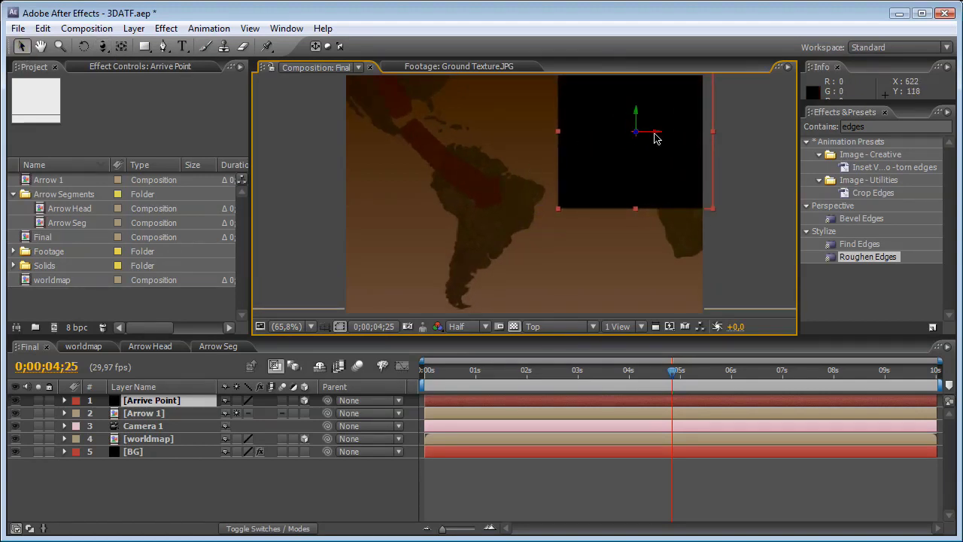
{"action": "left_click_drag", "start_coordinate": [654, 138], "coordinate": [504, 188]}
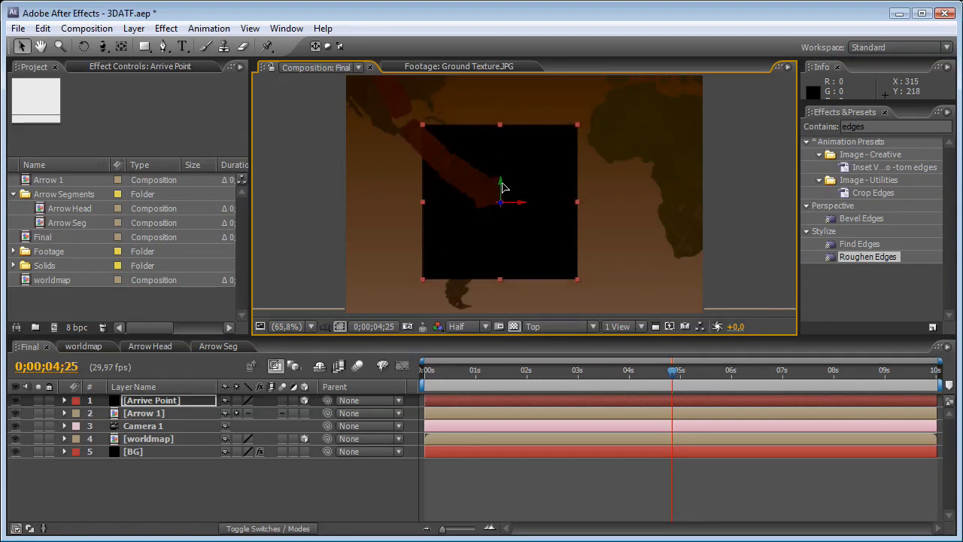
Step: Find the Circle effect and apply it to the Arrive Point solid
{"action": "left_click", "coordinate": [880, 128]}
{"action": "type", "text": "circ"}
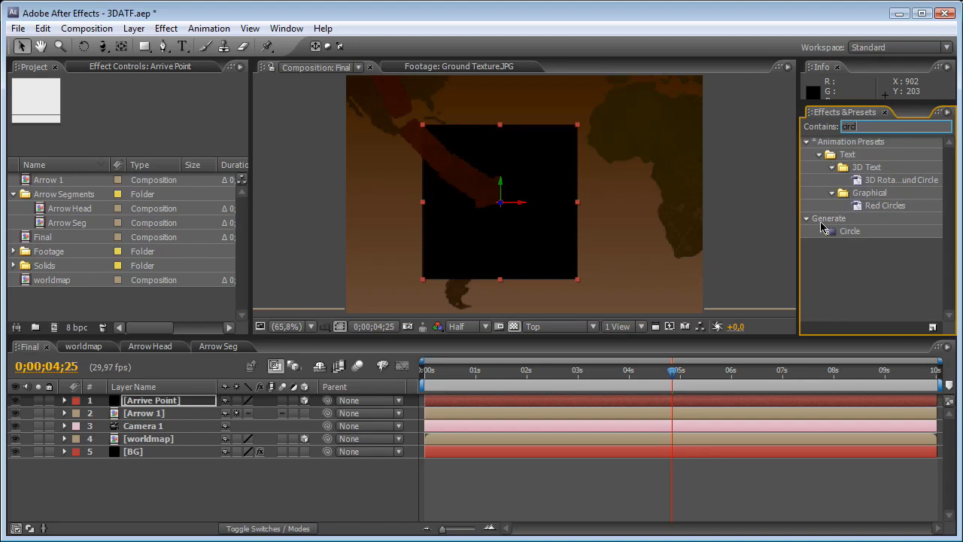
{"action": "type", "text": "l"}
{"action": "left_click_drag", "start_coordinate": [831, 231], "coordinate": [553, 237]}
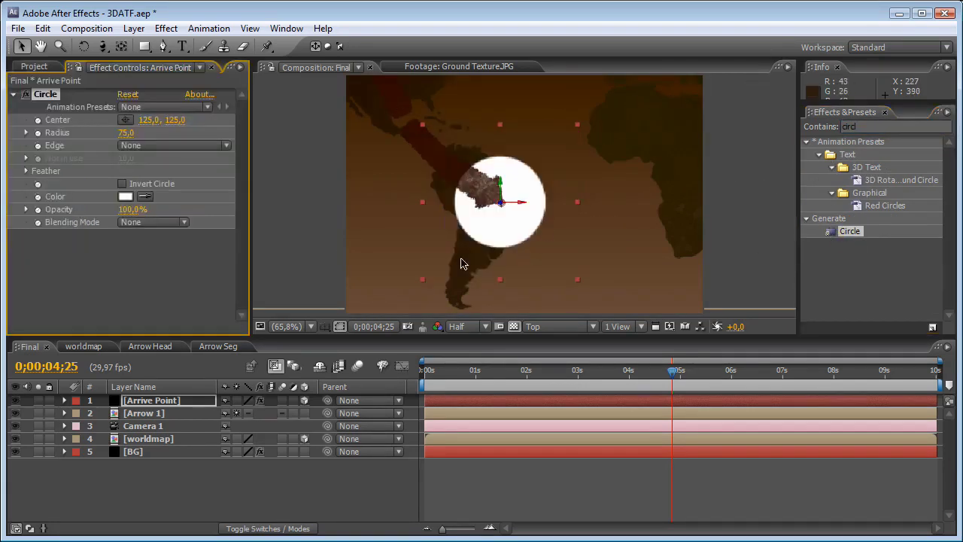
Step: Turn the circle into a ring with Edge set to Thickness and a radius of 86
{"action": "left_click_drag", "start_coordinate": [126, 127], "coordinate": [158, 156]}
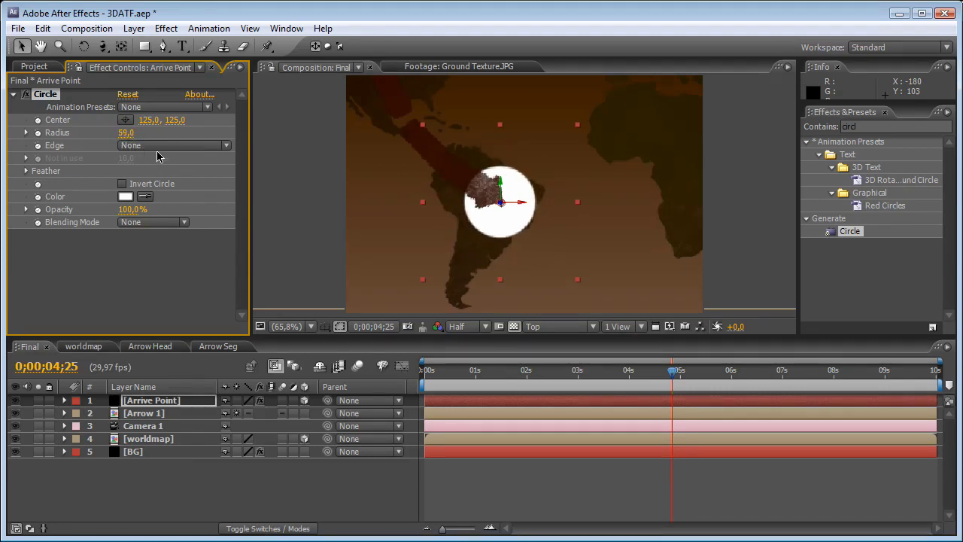
{"action": "left_click", "coordinate": [166, 144]}
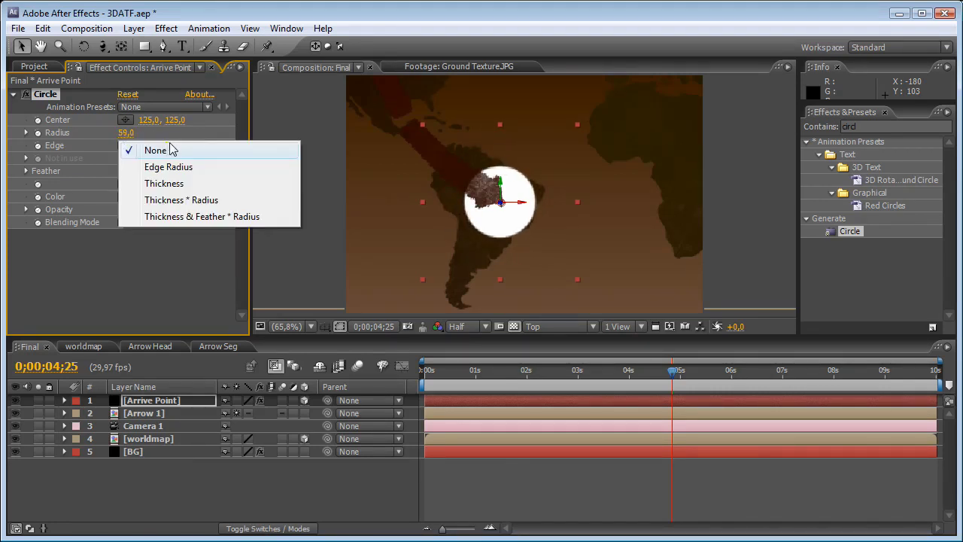
{"action": "left_click", "coordinate": [182, 184]}
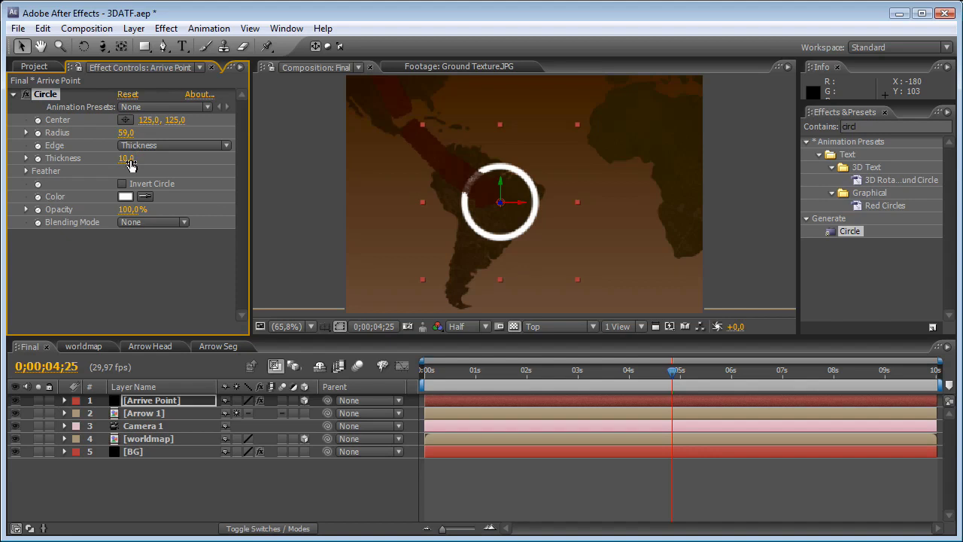
{"action": "left_click_drag", "start_coordinate": [120, 136], "coordinate": [161, 146]}
Step: Refine the ring to radius 60, thickness 0 and inner feather 15
{"action": "left_click", "coordinate": [26, 171]}
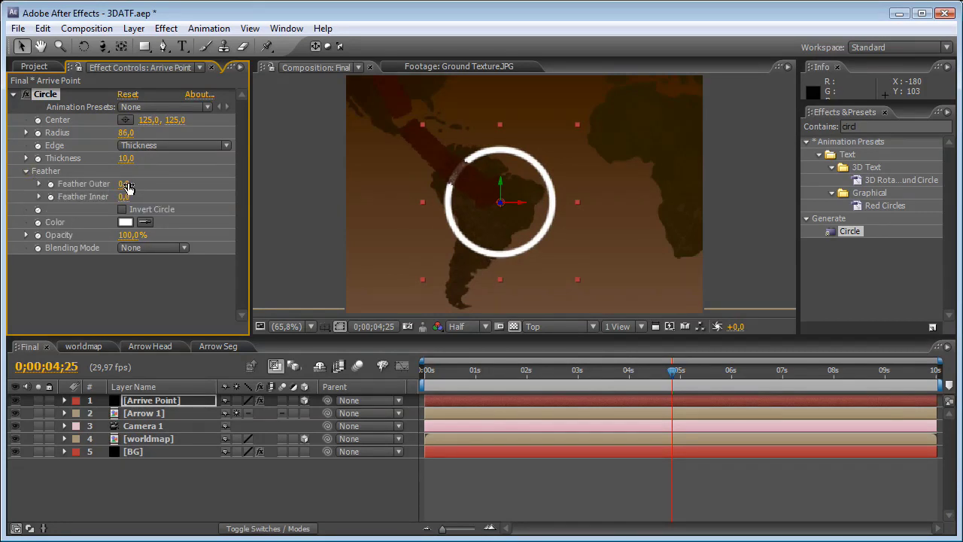
{"action": "left_click_drag", "start_coordinate": [124, 197], "coordinate": [146, 194]}
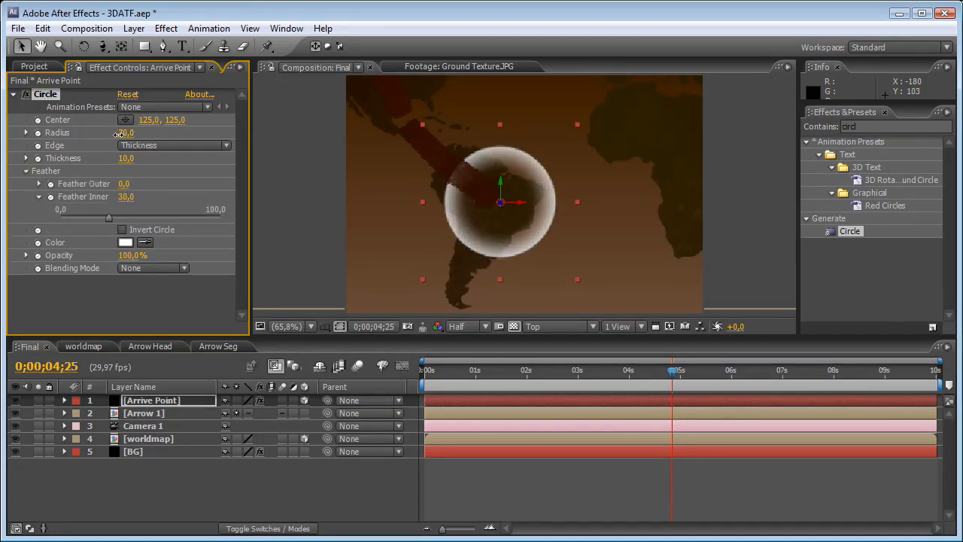
{"action": "left_click_drag", "start_coordinate": [118, 133], "coordinate": [114, 162]}
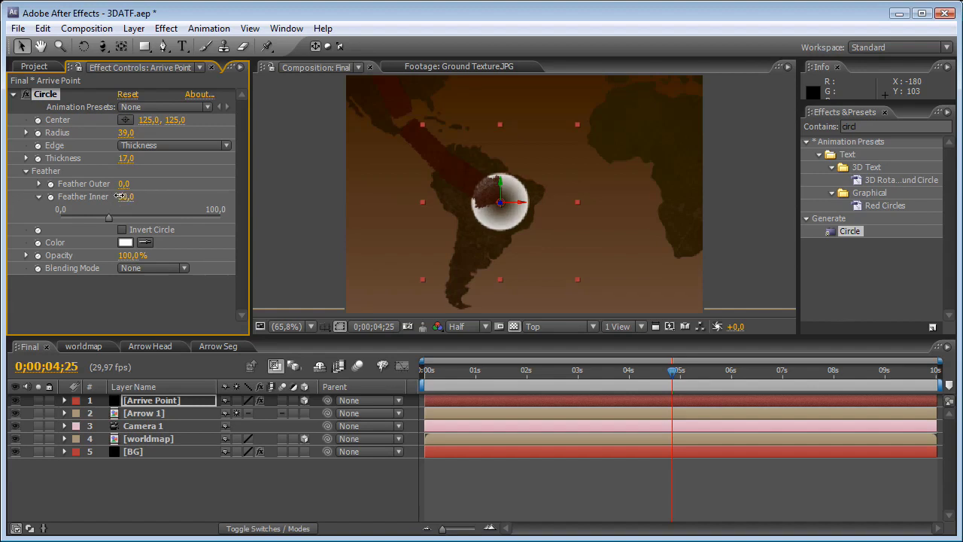
{"action": "left_click_drag", "start_coordinate": [105, 197], "coordinate": [118, 196]}
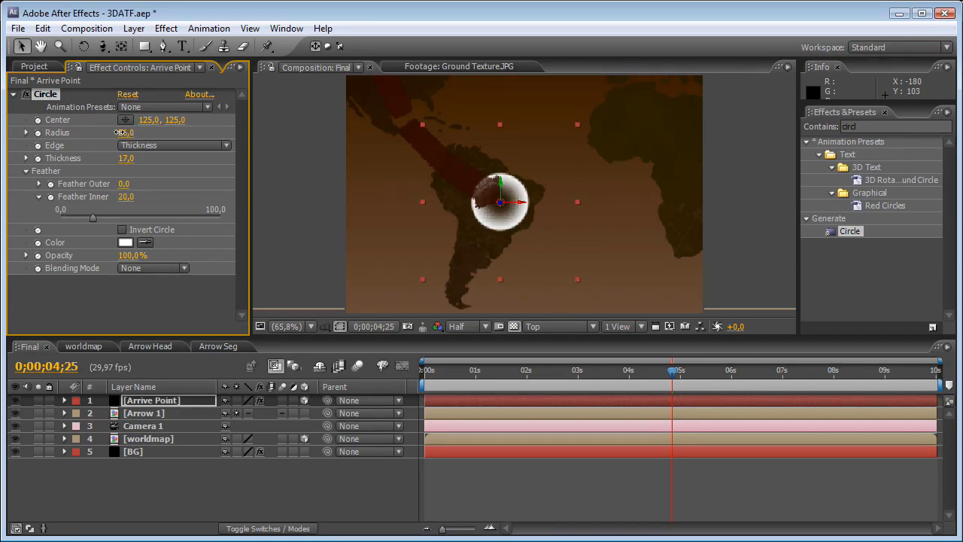
{"action": "left_click_drag", "start_coordinate": [120, 133], "coordinate": [151, 131]}
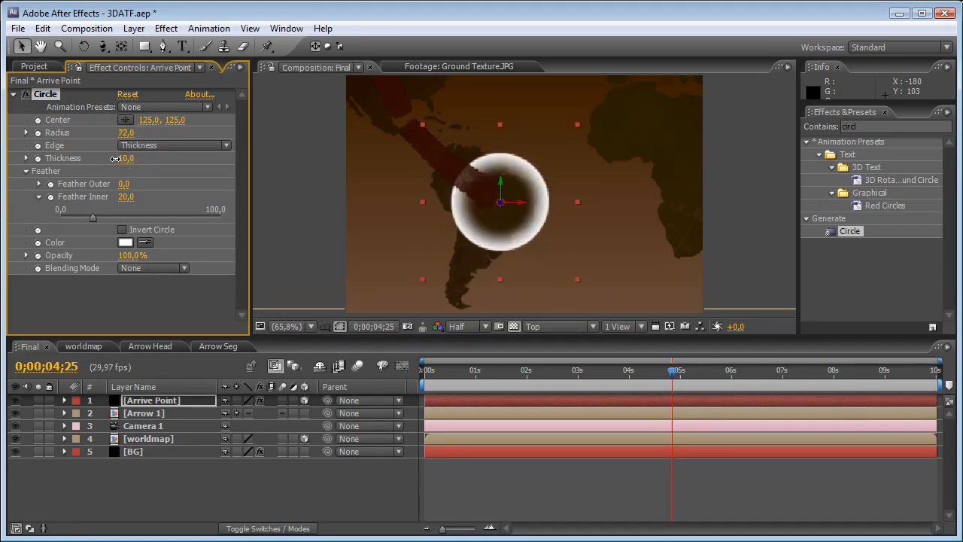
{"action": "left_click_drag", "start_coordinate": [115, 158], "coordinate": [84, 162]}
{"action": "mouse_move", "coordinate": [125, 202]}
{"action": "left_mouse_down"}
{"action": "mouse_move", "coordinate": [109, 197]}
{"action": "mouse_move", "coordinate": [122, 196]}
{"action": "left_mouse_up"}
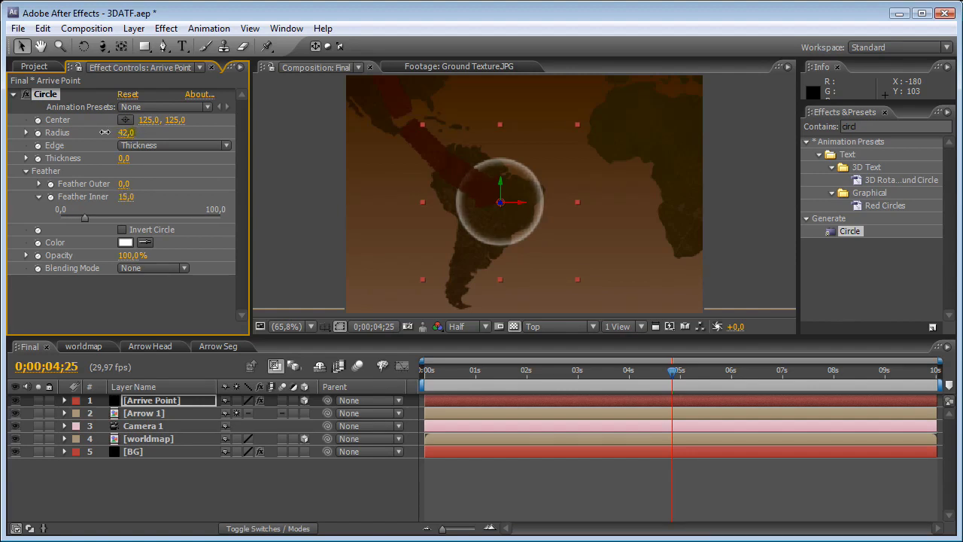
{"action": "mouse_move", "coordinate": [104, 132]}
{"action": "left_mouse_down"}
{"action": "mouse_move", "coordinate": [94, 133]}
{"action": "mouse_move", "coordinate": [121, 133]}
{"action": "left_mouse_up"}
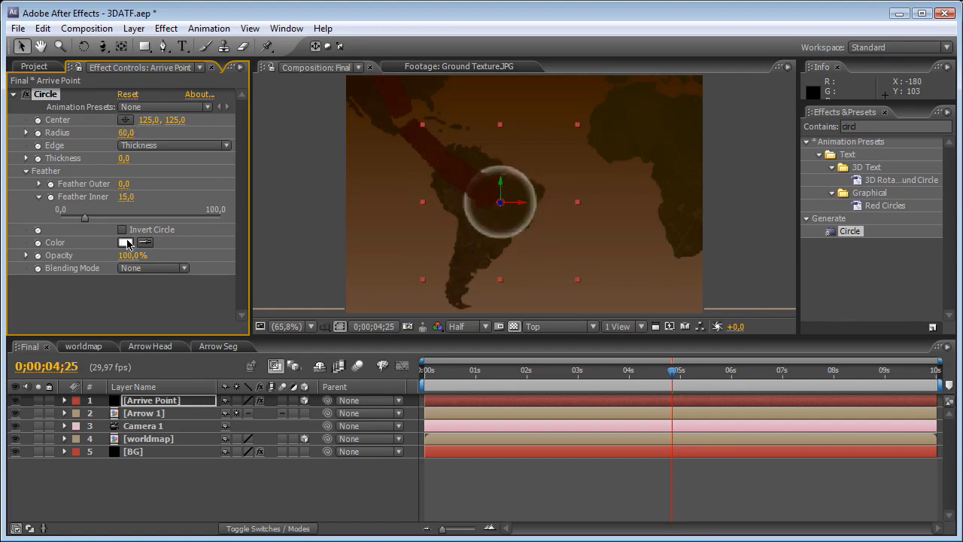
Step: Set the Circle effect's color to black (000000)
{"action": "left_click", "coordinate": [125, 242]}
{"action": "left_click_drag", "start_coordinate": [187, 323], "coordinate": [397, 481]}
{"action": "left_click", "coordinate": [470, 273]}
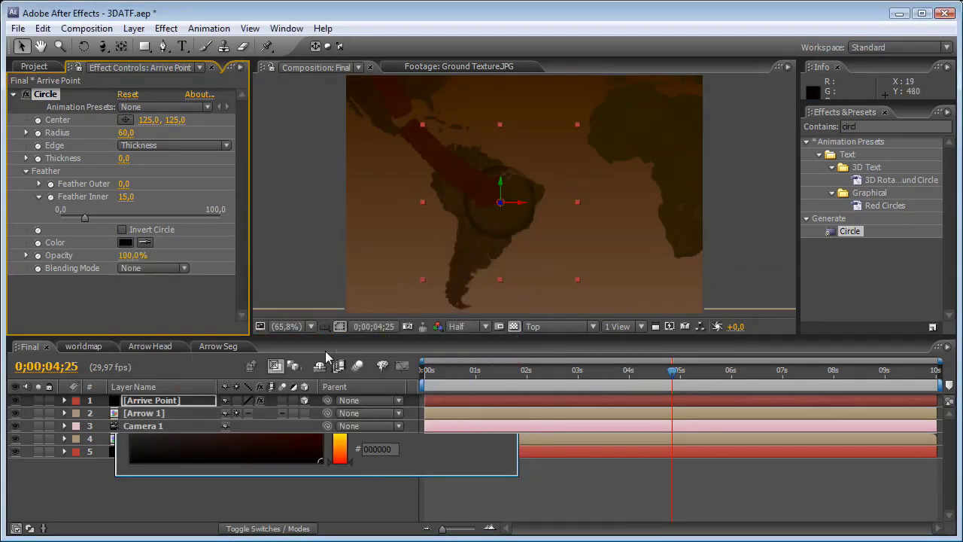
Step: Try Hard Mix and Linear Burn on the Arrive Point layer and settle on the Classic Color Burn blending mode
{"action": "left_click", "coordinate": [267, 528]}
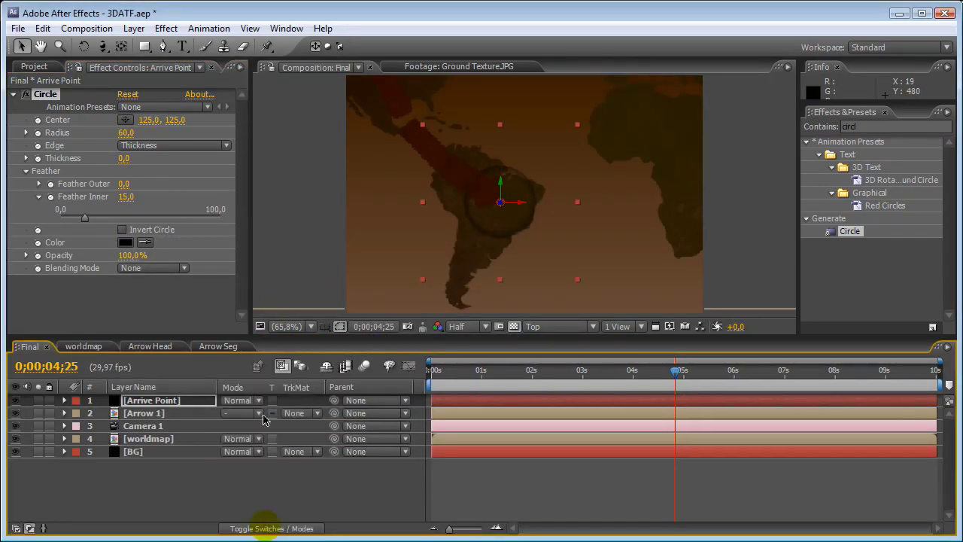
{"action": "left_click", "coordinate": [253, 402]}
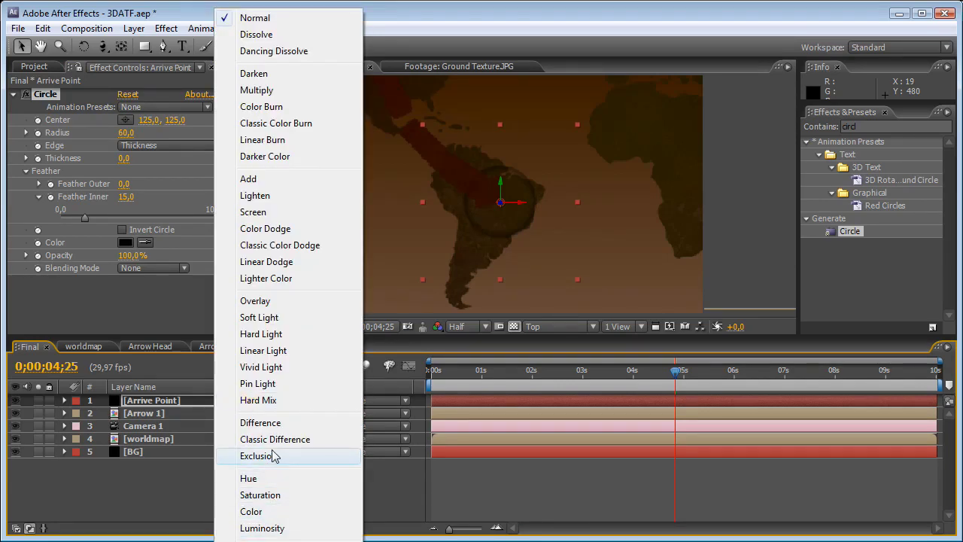
{"action": "left_click", "coordinate": [274, 399]}
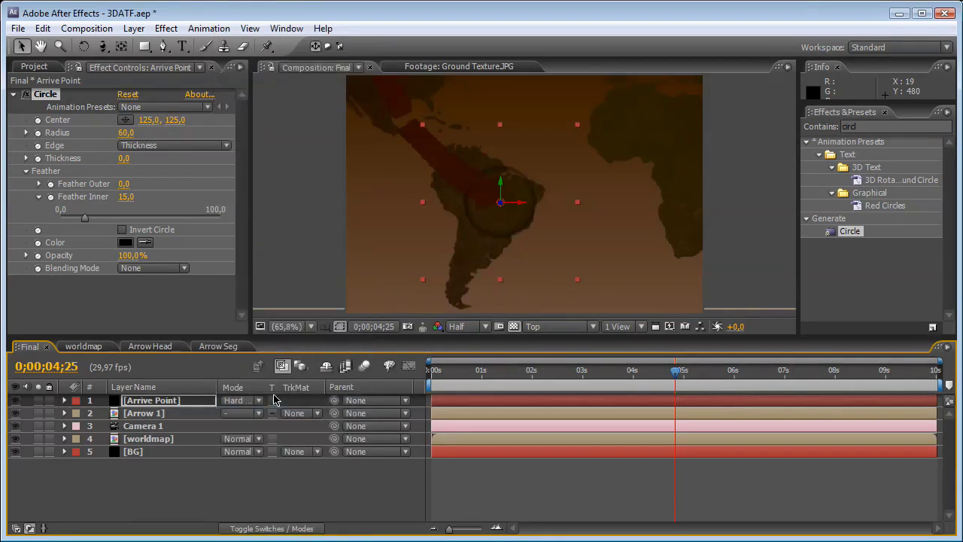
{"action": "left_click", "coordinate": [252, 400]}
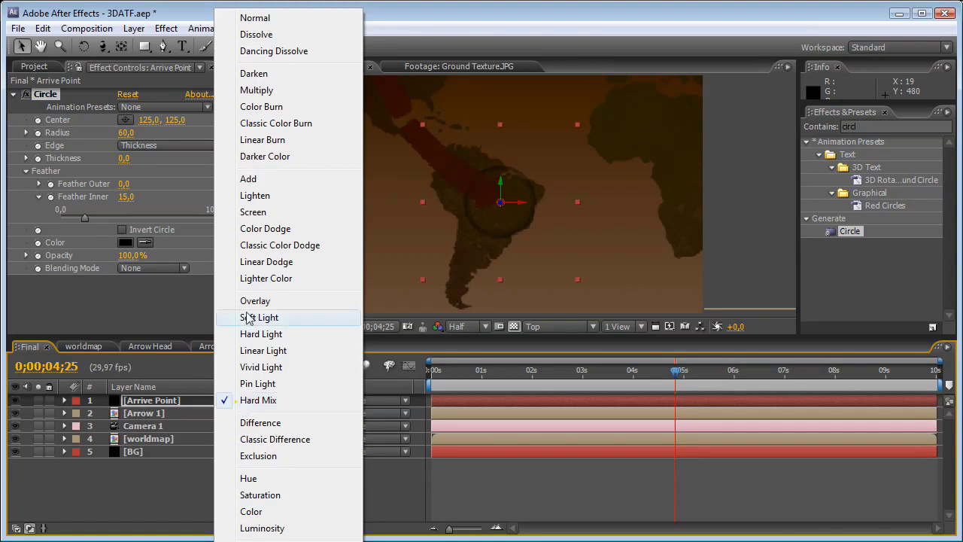
{"action": "left_click", "coordinate": [262, 140]}
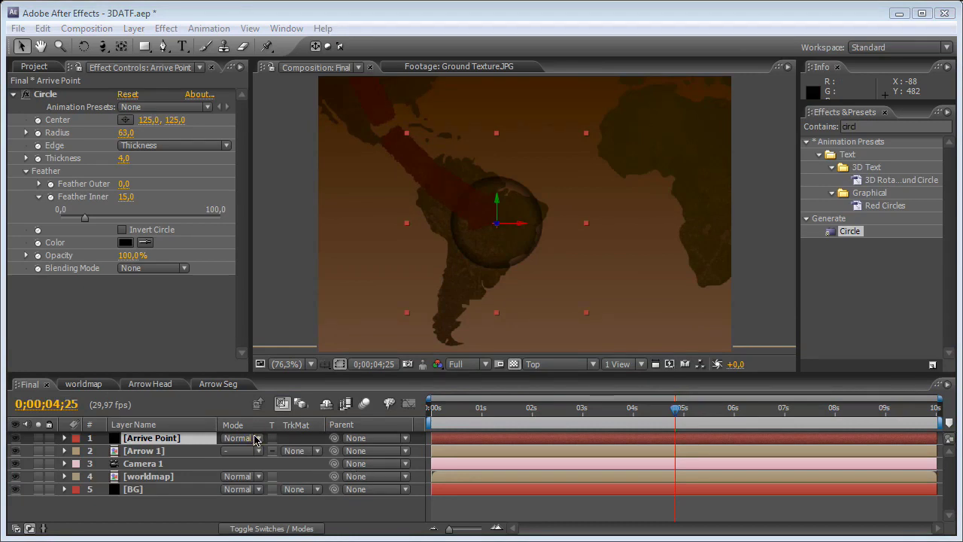
{"action": "left_click", "coordinate": [254, 439]}
{"action": "left_click", "coordinate": [255, 440]}
{"action": "left_click", "coordinate": [257, 440]}
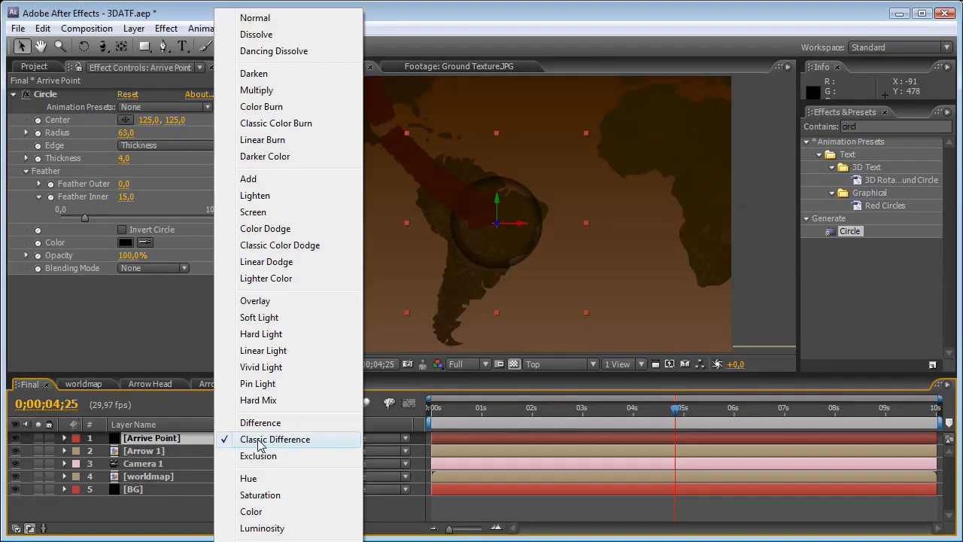
{"action": "left_click", "coordinate": [275, 124]}
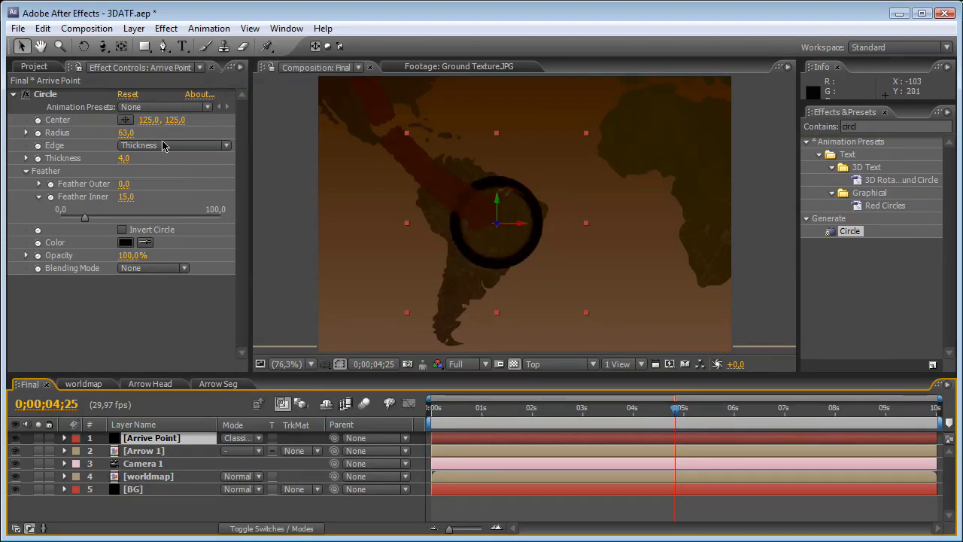
Step: Reduce the Circle effect's opacity to 25% on the Arrive Point layer
{"action": "left_click", "coordinate": [121, 254]}
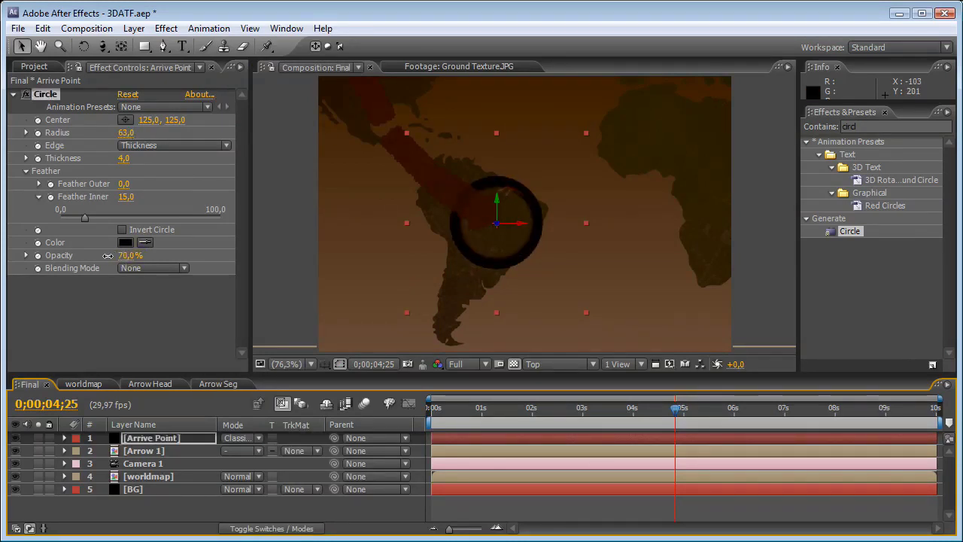
{"action": "left_click_drag", "start_coordinate": [107, 255], "coordinate": [95, 256]}
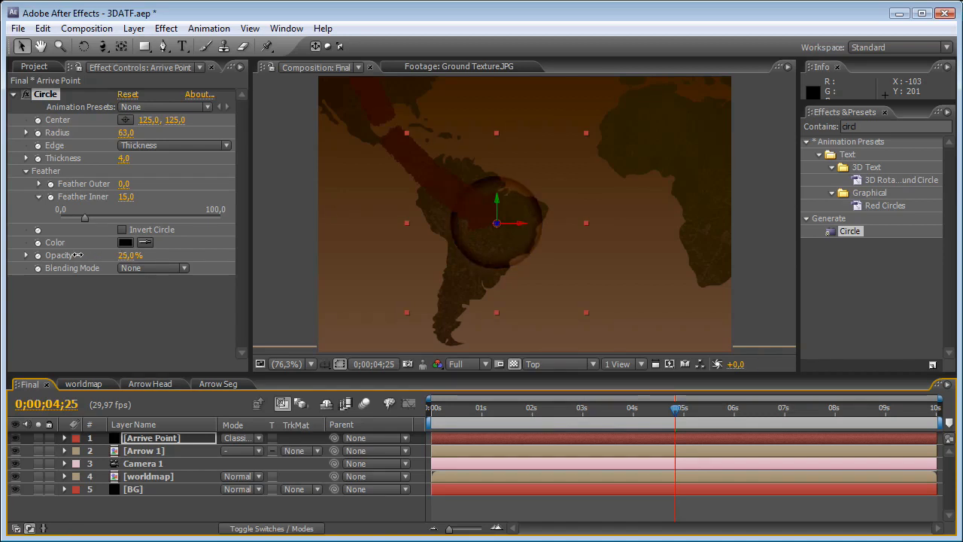
{"action": "left_click_drag", "start_coordinate": [77, 255], "coordinate": [78, 255]}
{"action": "left_click", "coordinate": [96, 259]}
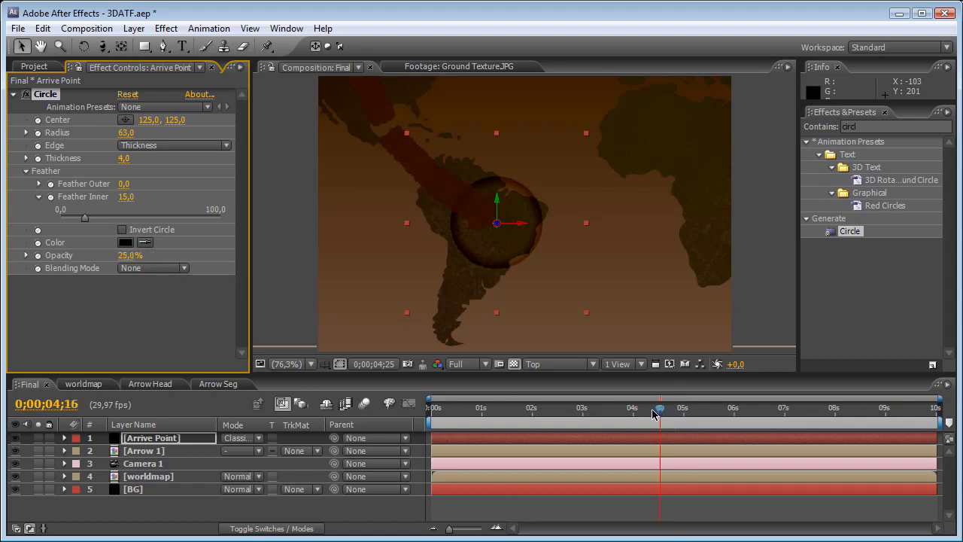
Step: Set the preview resolution to Half and start keyframing the Circle's radius at 0;00;02;23
{"action": "left_click_drag", "start_coordinate": [652, 413], "coordinate": [572, 416]}
{"action": "left_click", "coordinate": [466, 364]}
{"action": "left_click", "coordinate": [479, 397]}
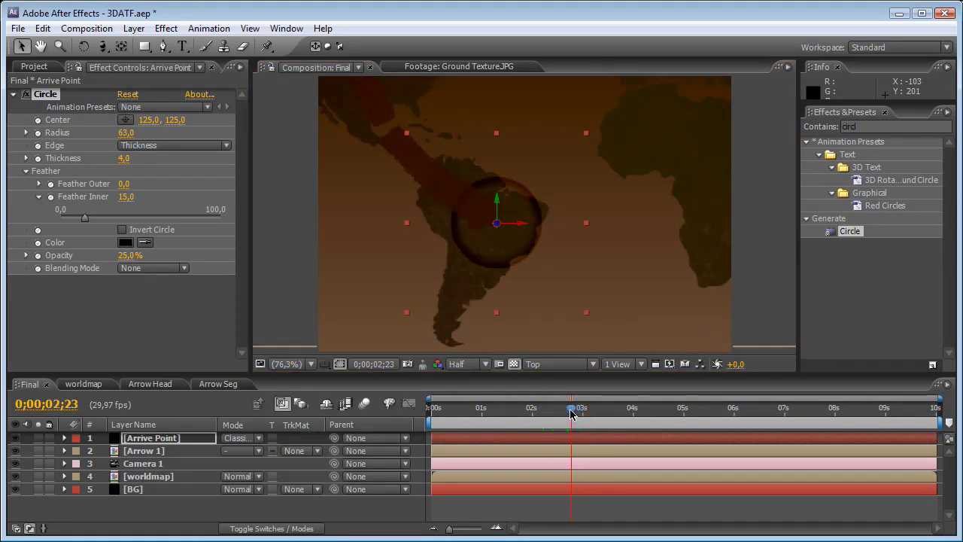
{"action": "left_click", "coordinate": [37, 133]}
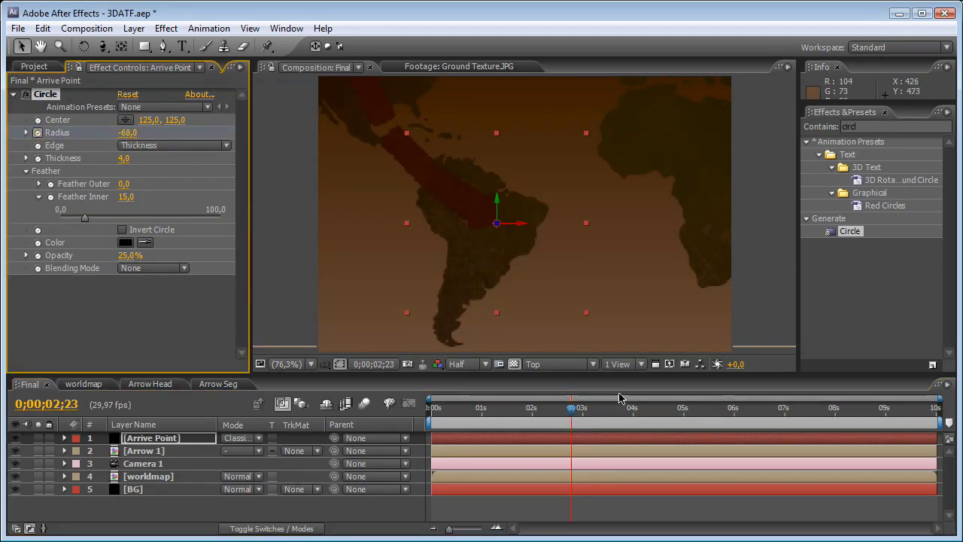
Step: Keyframe the Circle's radius at 104 at 0;00;04;01 and set its starting keyframe at 0;00;02;23 to 0
{"action": "left_click_drag", "start_coordinate": [572, 412], "coordinate": [634, 410]}
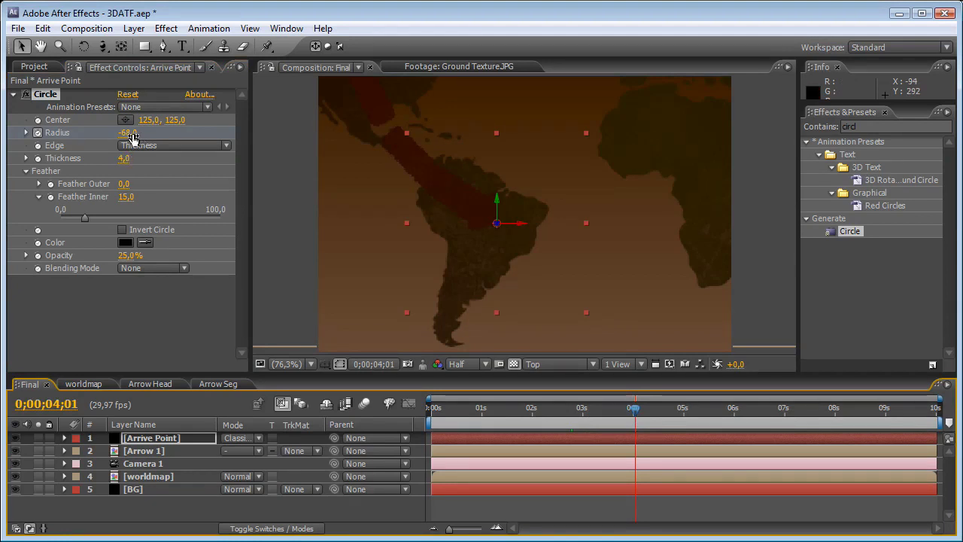
{"action": "left_click_drag", "start_coordinate": [147, 132], "coordinate": [274, 145]}
{"action": "key", "text": "u"}
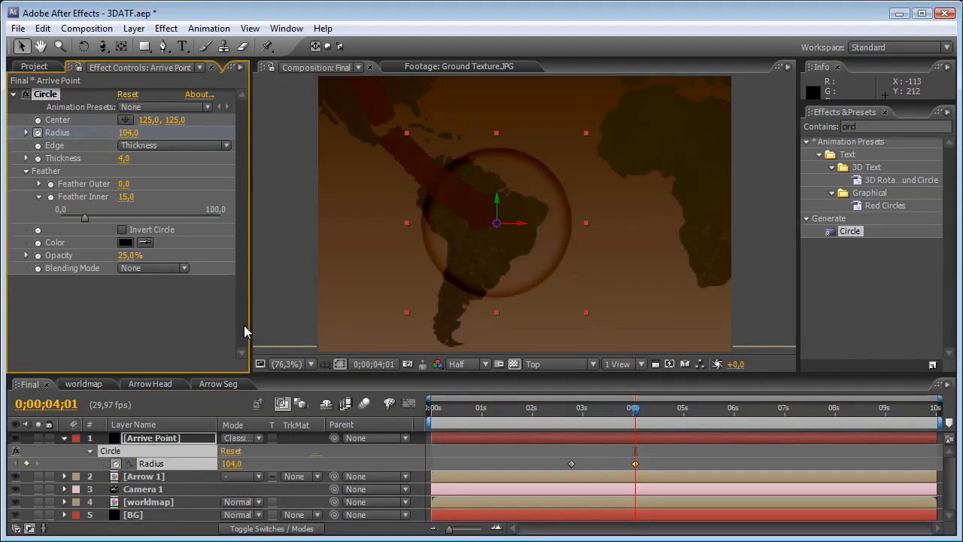
{"action": "left_click_drag", "start_coordinate": [640, 413], "coordinate": [572, 410]}
{"action": "left_click", "coordinate": [126, 133]}
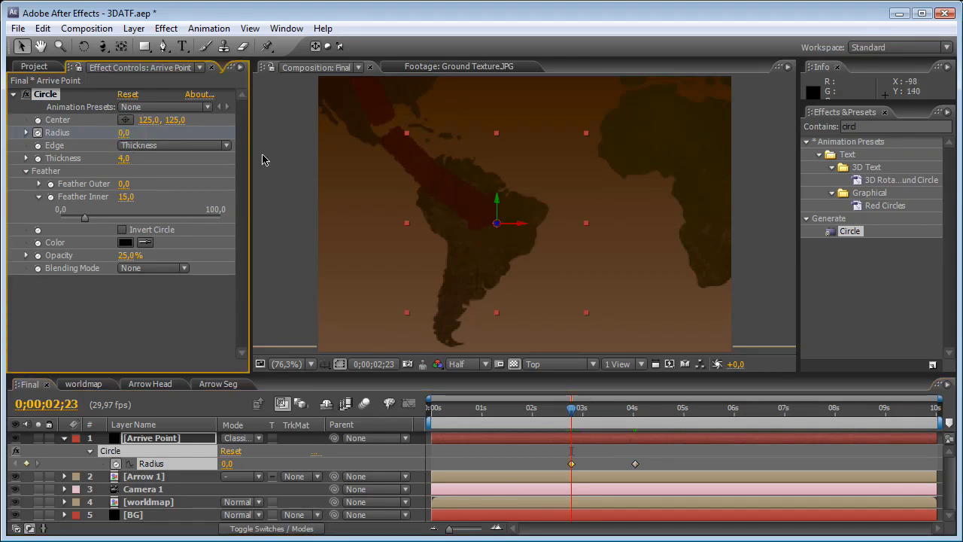
Step: Fade the Circle's opacity with keyframes from 25% at 0;00;03;14 to 0% at 0;00;04;01, and preview the fade
{"action": "left_click_drag", "start_coordinate": [571, 410], "coordinate": [607, 411]}
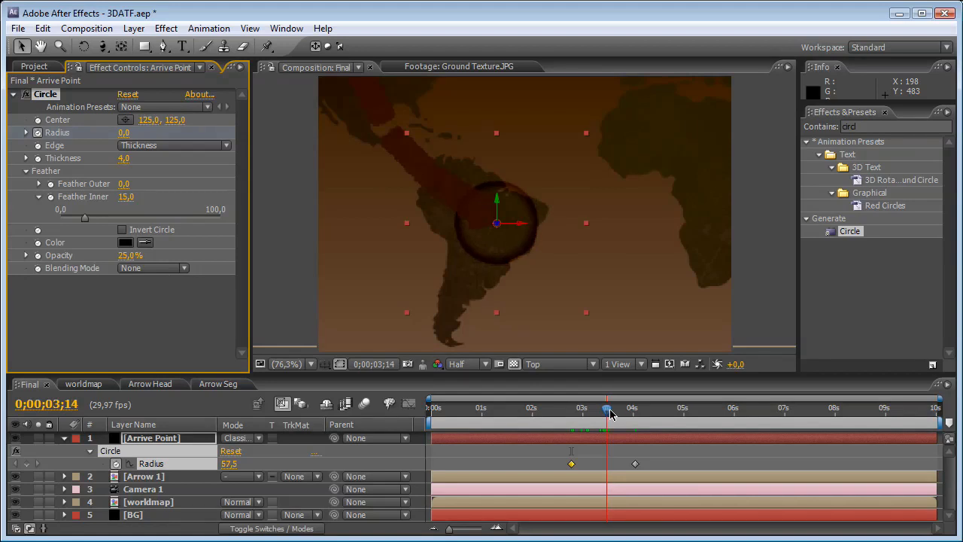
{"action": "left_click", "coordinate": [37, 255]}
{"action": "left_click_drag", "start_coordinate": [630, 415], "coordinate": [634, 417]}
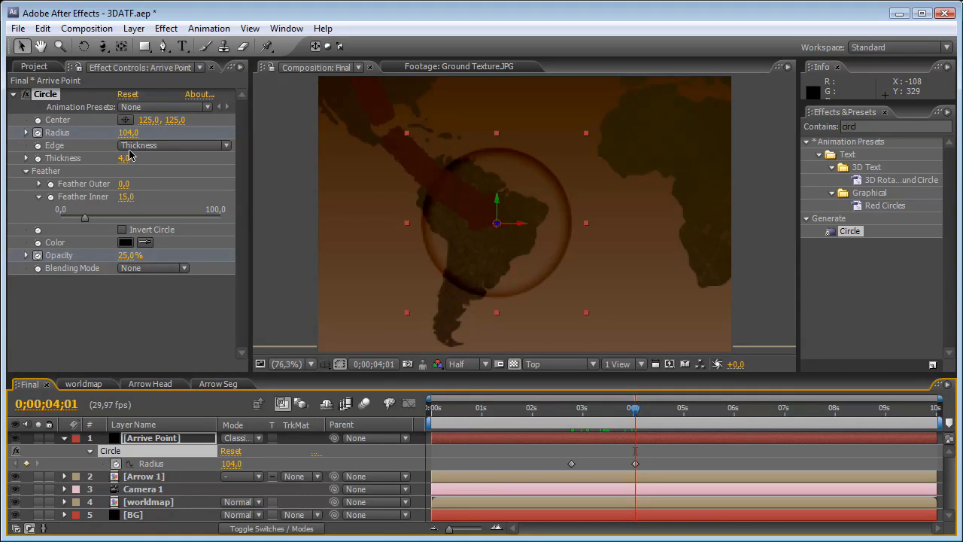
{"action": "left_click_drag", "start_coordinate": [154, 256], "coordinate": [89, 254]}
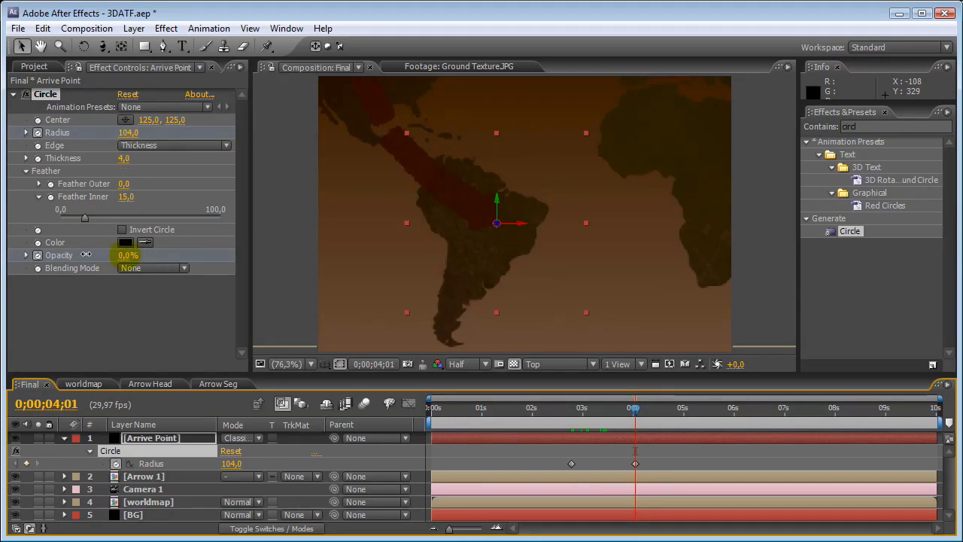
{"action": "left_click", "coordinate": [632, 415]}
{"action": "left_click_drag", "start_coordinate": [632, 416], "coordinate": [631, 444]}
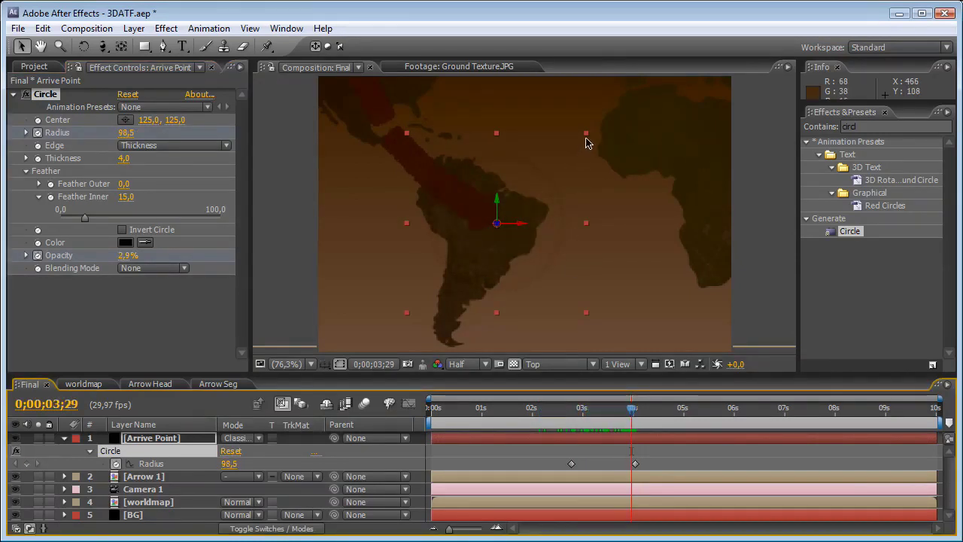
Step: Scale down the Arrive Point layer around its centre, preview it, and collapse its properties
{"action": "left_click_drag", "start_coordinate": [586, 140], "coordinate": [564, 163]}
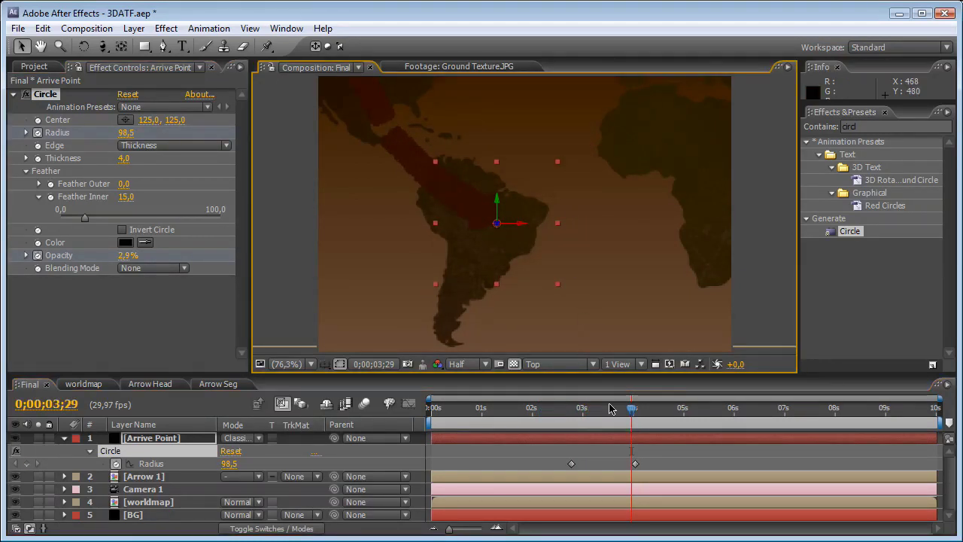
{"action": "mouse_move", "coordinate": [630, 414]}
{"action": "left_mouse_down"}
{"action": "mouse_move", "coordinate": [594, 428]}
{"action": "mouse_move", "coordinate": [643, 425]}
{"action": "left_mouse_up"}
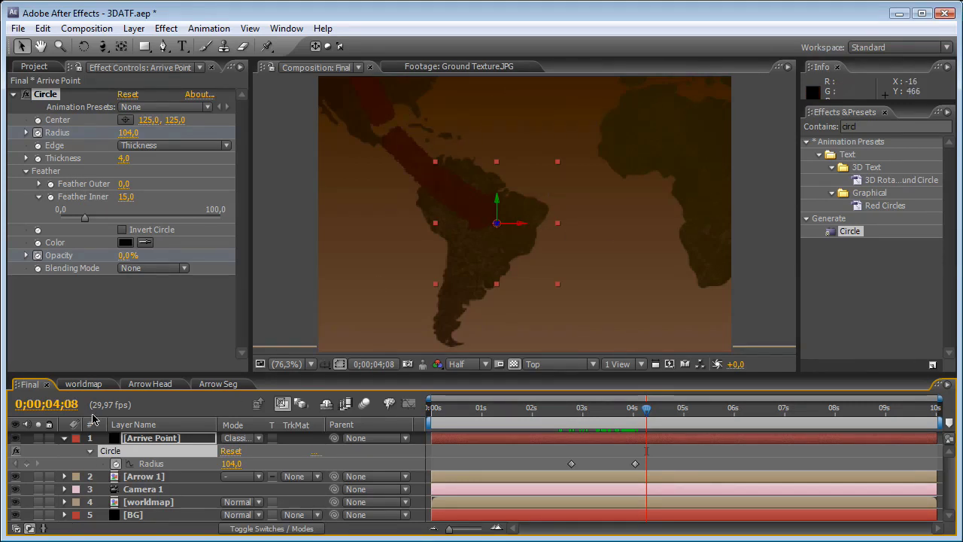
{"action": "left_click", "coordinate": [65, 438]}
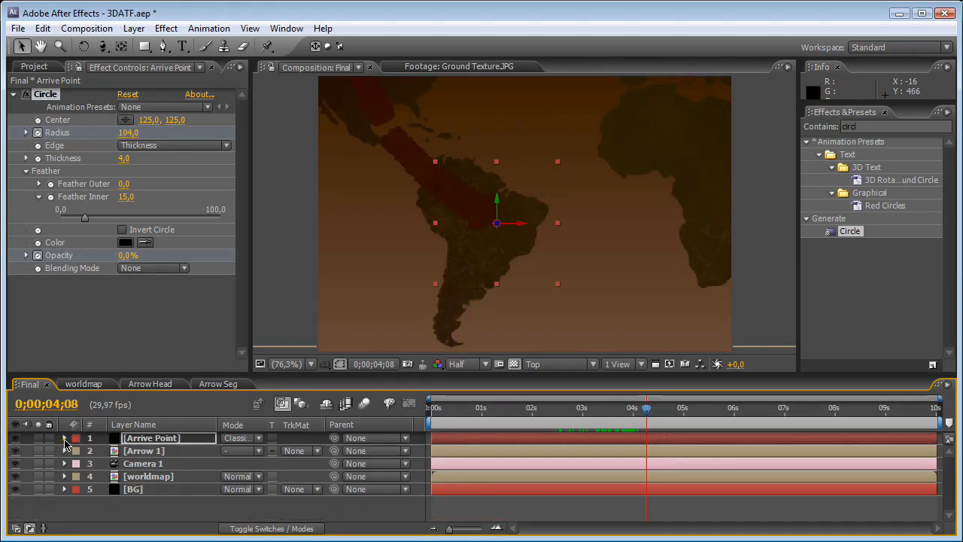
{"action": "left_click", "coordinate": [167, 502]}
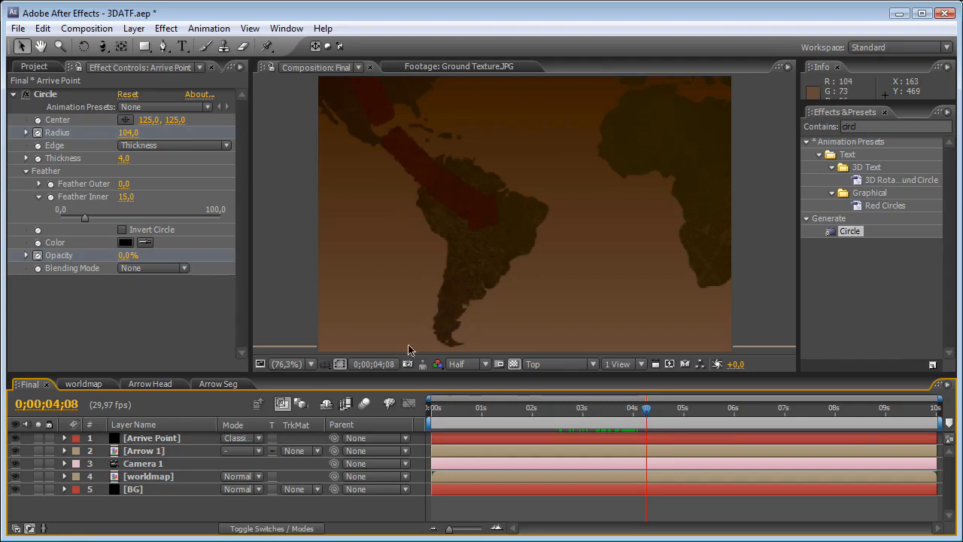
Step: Switch to the Active Camera view and orbit the camera to show the arrow from North to South America
{"action": "left_click", "coordinate": [481, 364]}
{"action": "left_click", "coordinate": [544, 363]}
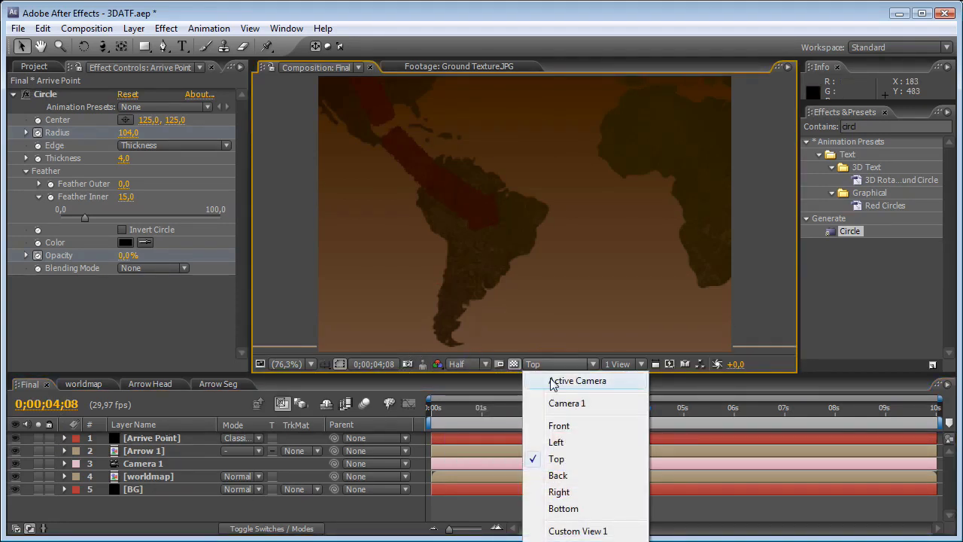
{"action": "left_click", "coordinate": [553, 380]}
{"action": "left_click", "coordinate": [82, 47]}
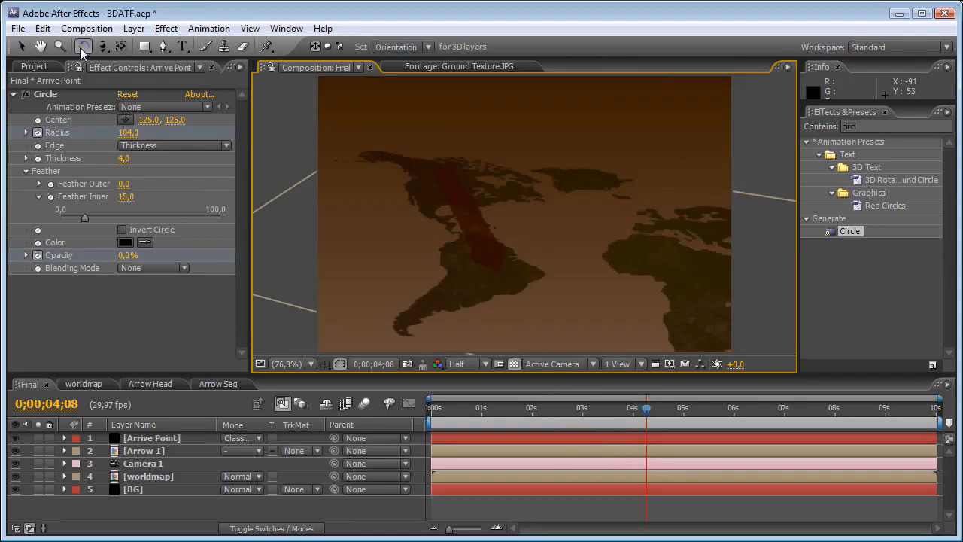
{"action": "left_click_drag", "start_coordinate": [103, 46], "coordinate": [151, 60]}
{"action": "left_click_drag", "start_coordinate": [509, 258], "coordinate": [498, 260]}
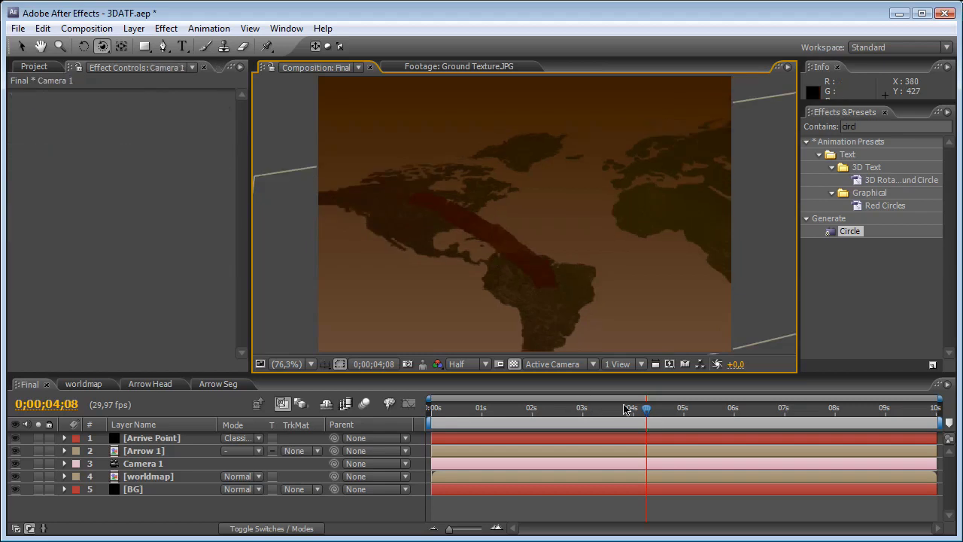
Step: Shift the Arrive Point layer a few frames earlier and preview the circle's timing against the arrow's arrival
{"action": "left_click_drag", "start_coordinate": [628, 407], "coordinate": [569, 409]}
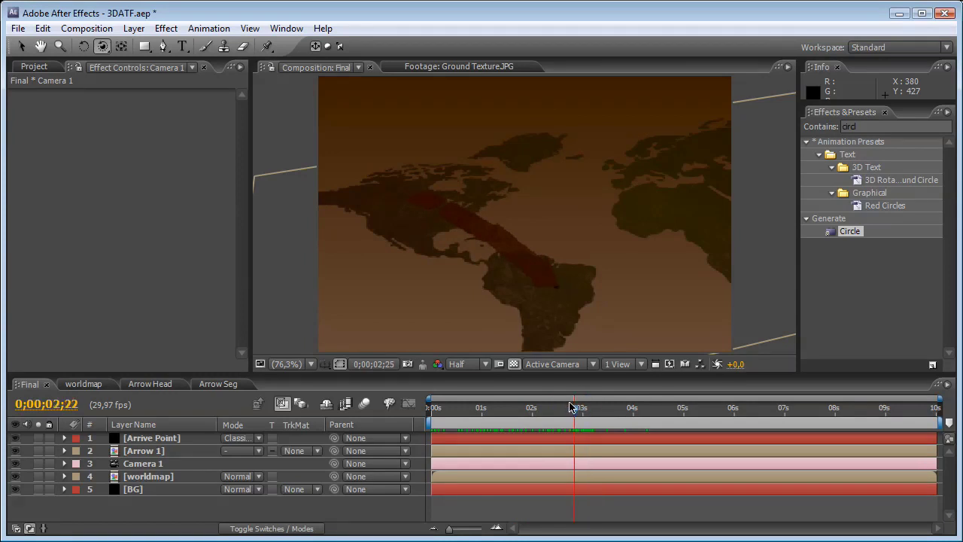
{"action": "left_click", "coordinate": [522, 435]}
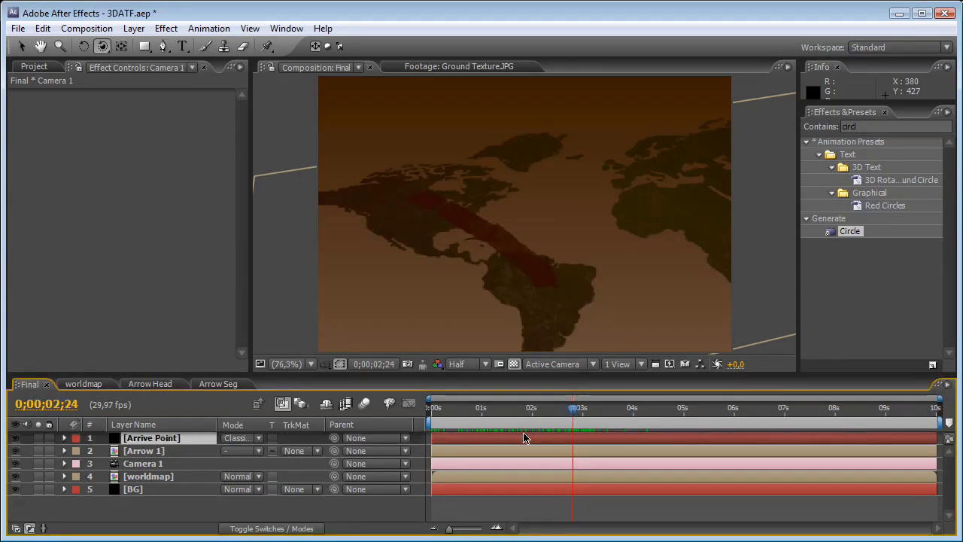
{"action": "key", "text": "F3"}
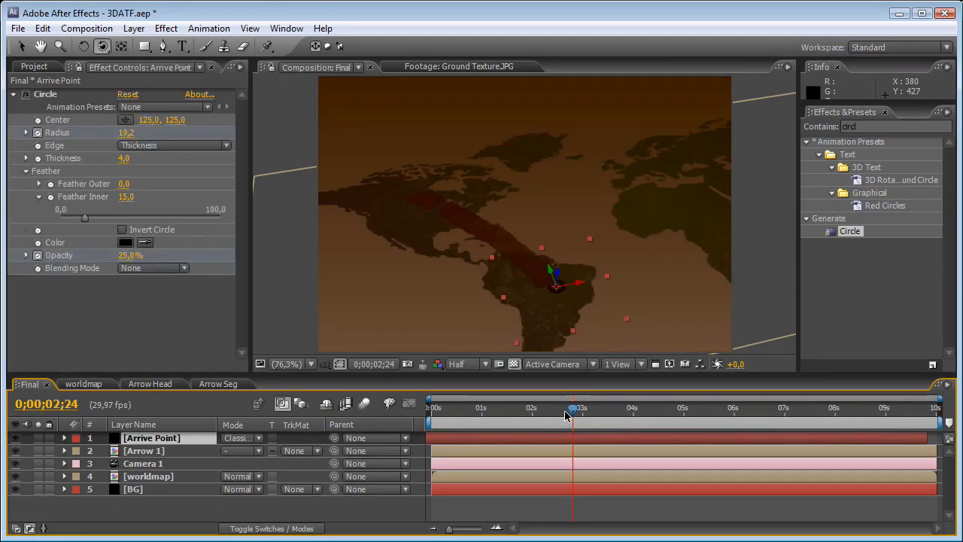
{"action": "left_click", "coordinate": [535, 418]}
{"action": "left_click_drag", "start_coordinate": [535, 418], "coordinate": [653, 411]}
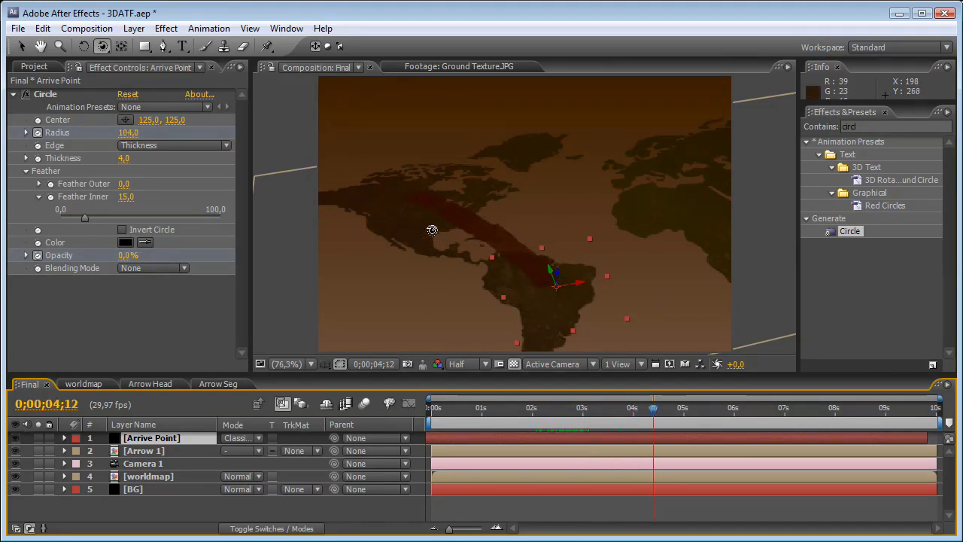
Step: Duplicate the Arrow 1 layer and rename the copy Arrow 2
{"action": "left_click", "coordinate": [170, 450]}
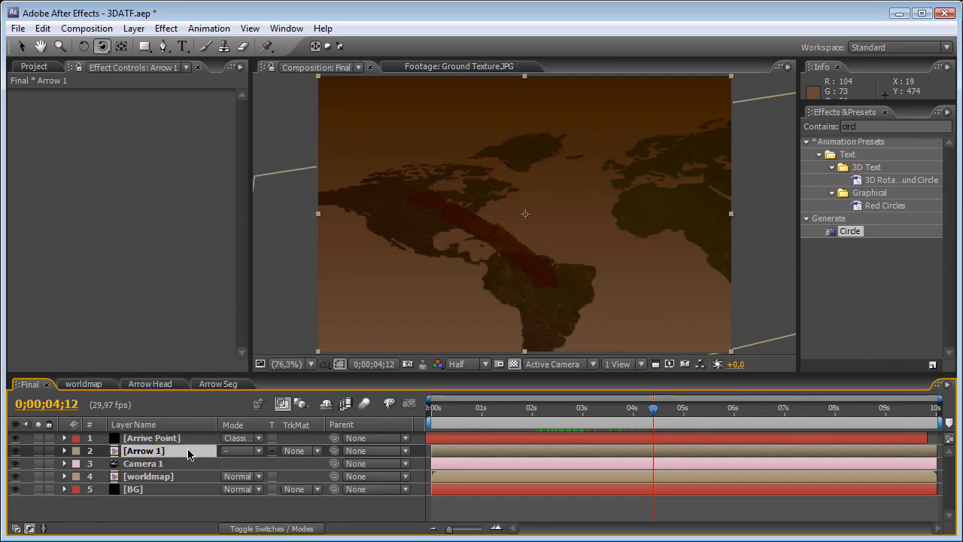
{"action": "key", "text": "ctrl+d"}
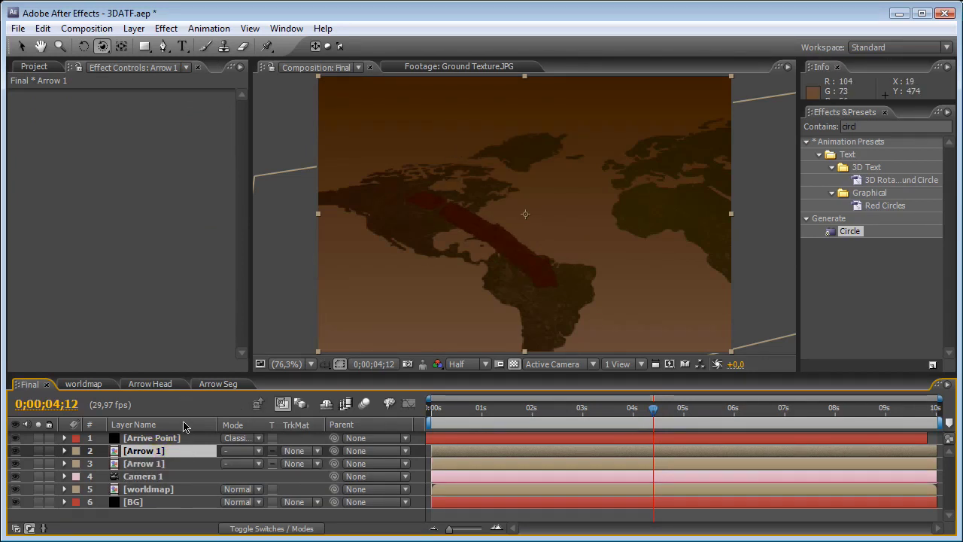
{"action": "key", "text": "Return"}
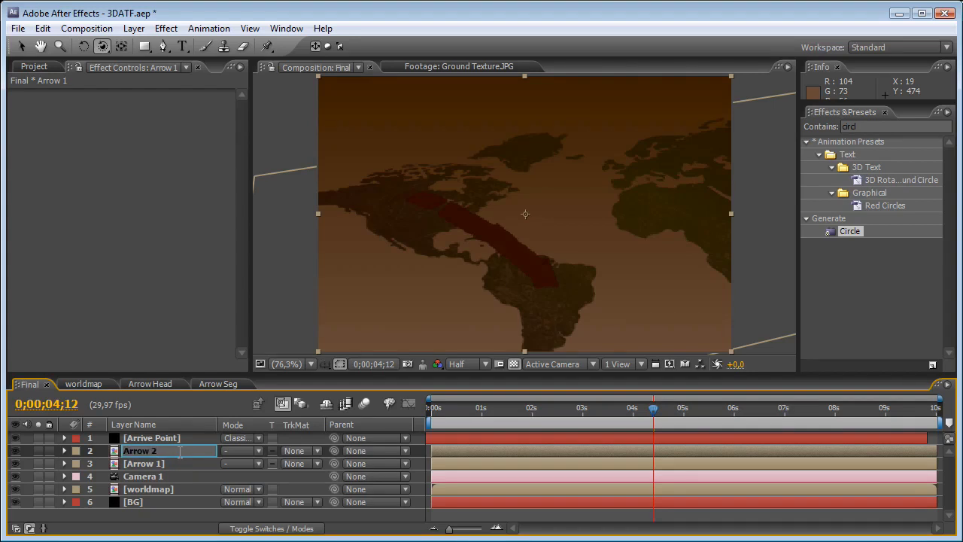
{"action": "type", "text": "Arrow 2"}
{"action": "key", "text": "Return"}
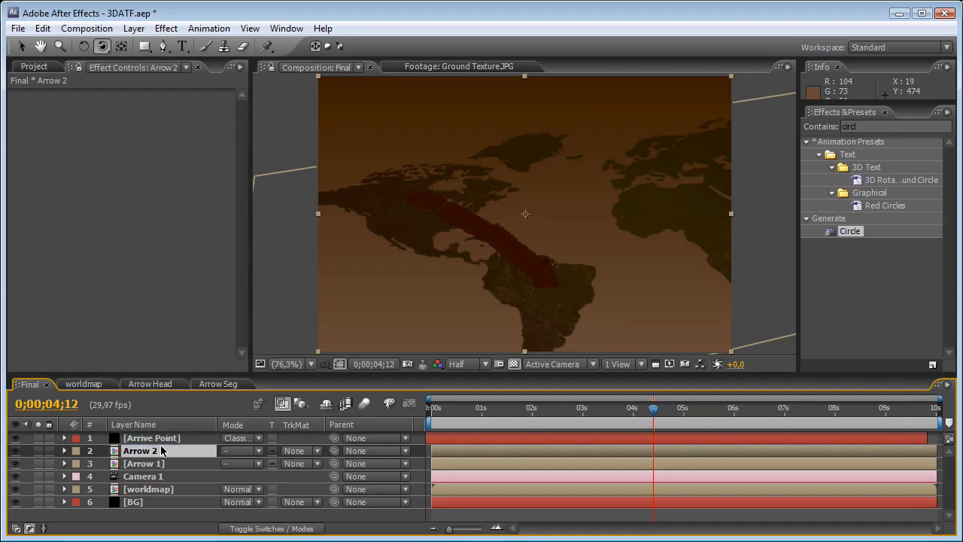
Step: Make Arrow 2 a 3D layer and rotate it about its Y axis
{"action": "key", "text": "F4"}
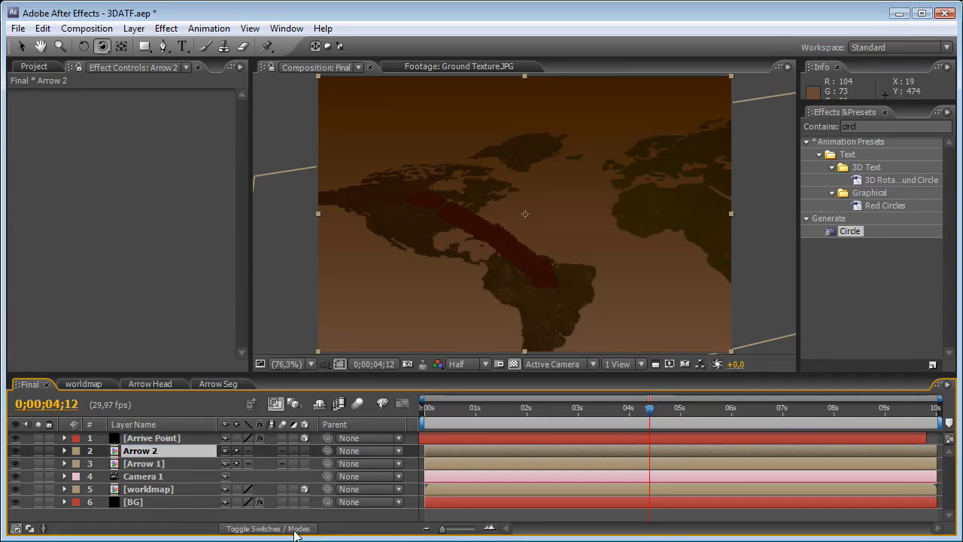
{"action": "left_click", "coordinate": [304, 450]}
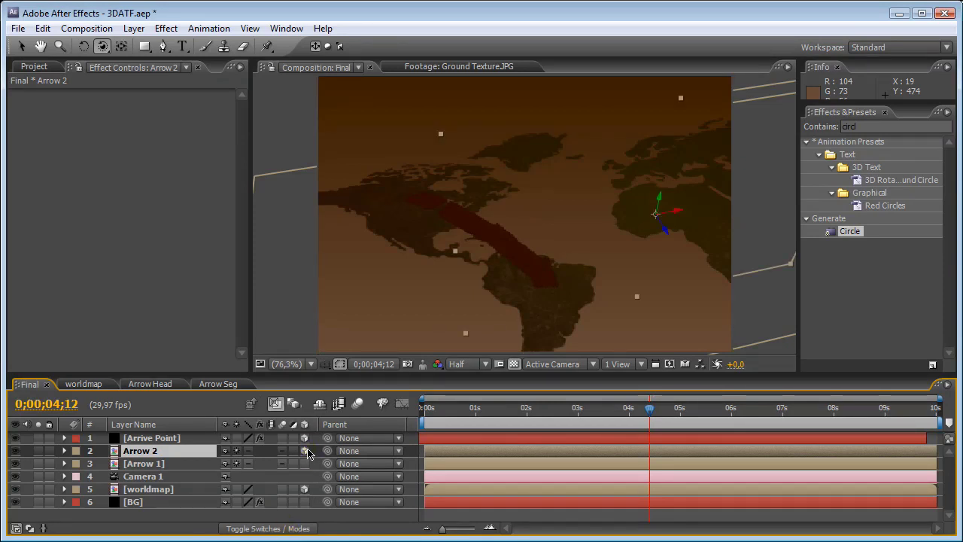
{"action": "left_click", "coordinate": [84, 46]}
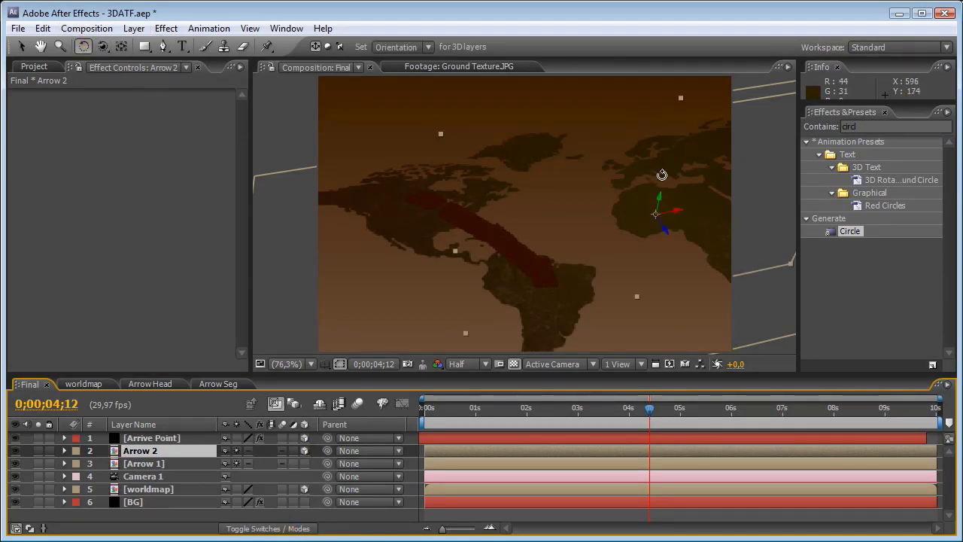
{"action": "left_click_drag", "start_coordinate": [661, 203], "coordinate": [704, 198]}
{"action": "key", "text": "Return"}
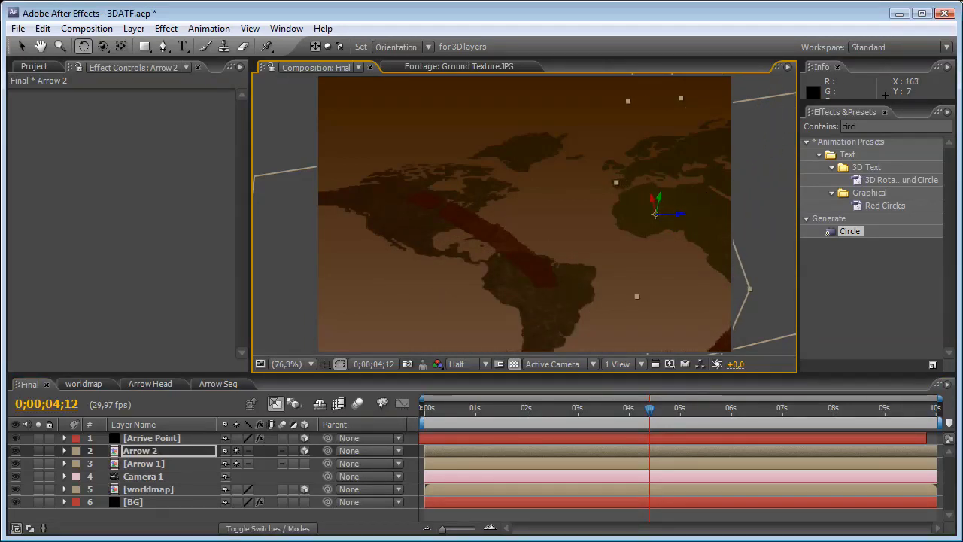
Step: Move Arrow 2 along its X axis to lead from South America over Africa, and delay its layer start to about 3.7 seconds
{"action": "left_click", "coordinate": [23, 47]}
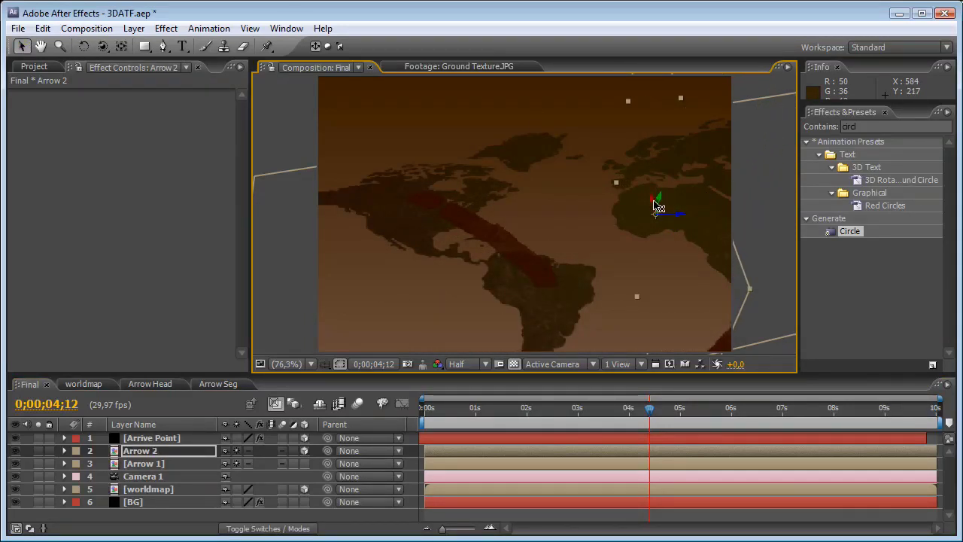
{"action": "left_click_drag", "start_coordinate": [656, 206], "coordinate": [601, 30]}
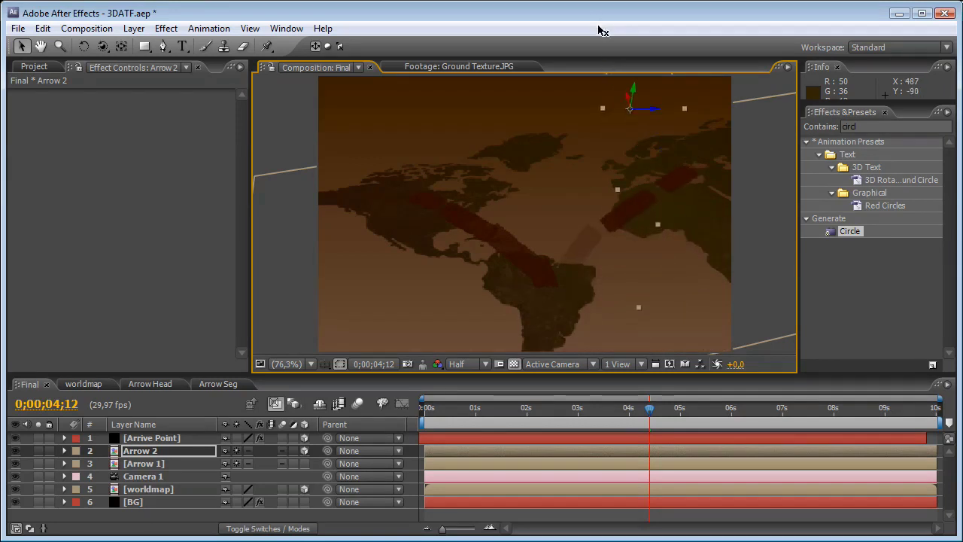
{"action": "left_click_drag", "start_coordinate": [650, 424], "coordinate": [623, 405]}
{"action": "left_click_drag", "start_coordinate": [583, 443], "coordinate": [604, 444]}
{"action": "left_click_drag", "start_coordinate": [511, 450], "coordinate": [698, 437]}
Step: Preview the second arrow's animation up to 0;00;06;29 and orbit the camera to show both arrows from another angle
{"action": "left_click_drag", "start_coordinate": [621, 408], "coordinate": [782, 406]}
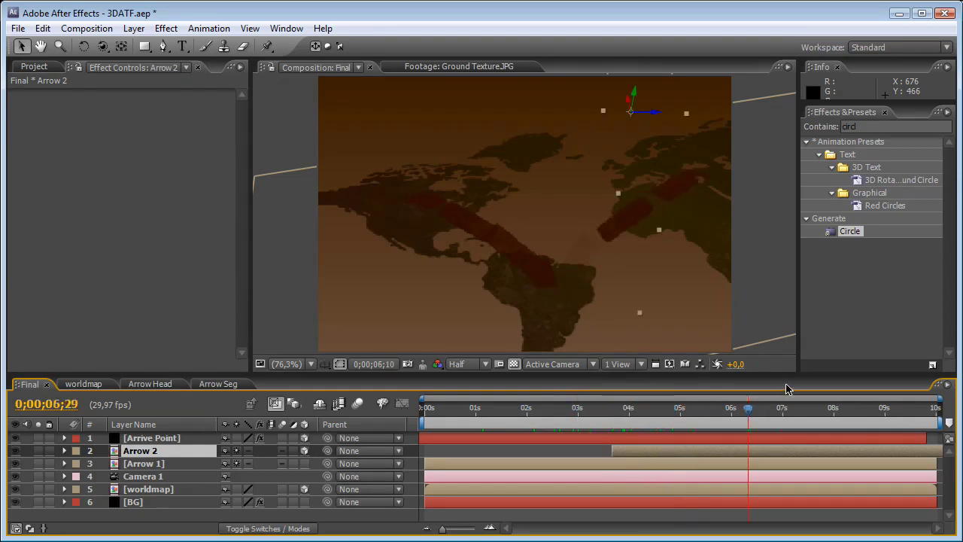
{"action": "left_click", "coordinate": [104, 46]}
{"action": "left_click_drag", "start_coordinate": [522, 200], "coordinate": [520, 245]}
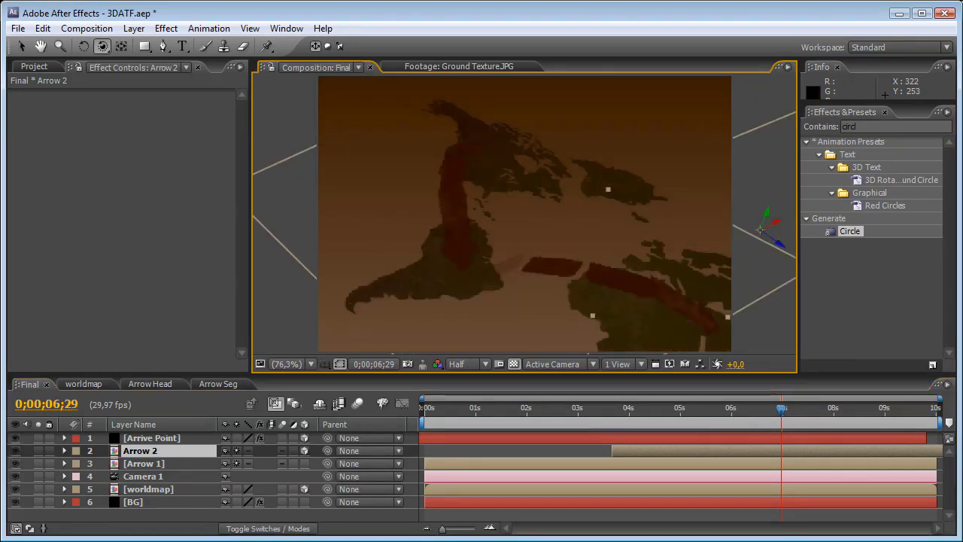
Step: Duplicate the Arrive Point layer and rename the copy Arrive Point2
{"action": "left_click_drag", "start_coordinate": [104, 48], "coordinate": [128, 67]}
{"action": "left_click_drag", "start_coordinate": [587, 276], "coordinate": [433, 185]}
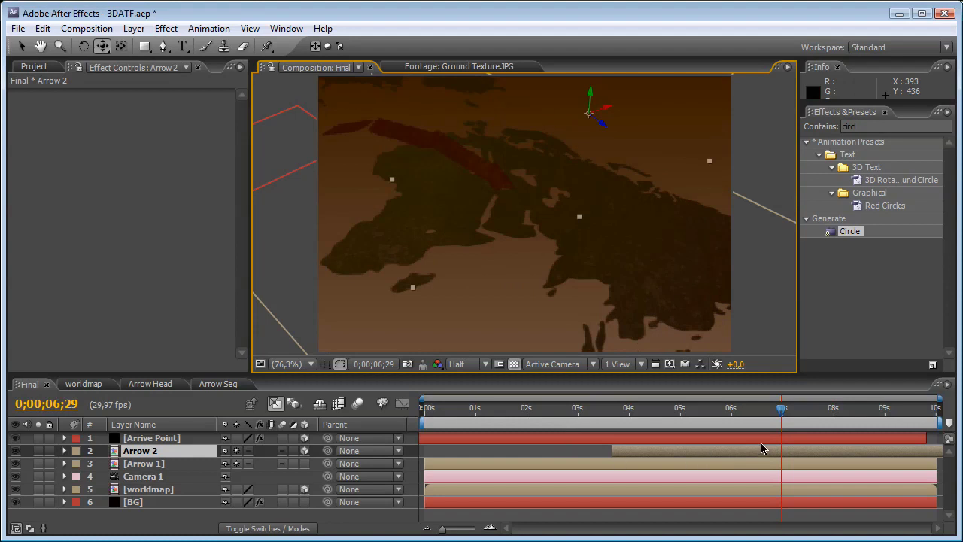
{"action": "left_click_drag", "start_coordinate": [784, 420], "coordinate": [823, 408]}
{"action": "left_click_drag", "start_coordinate": [602, 199], "coordinate": [549, 305]}
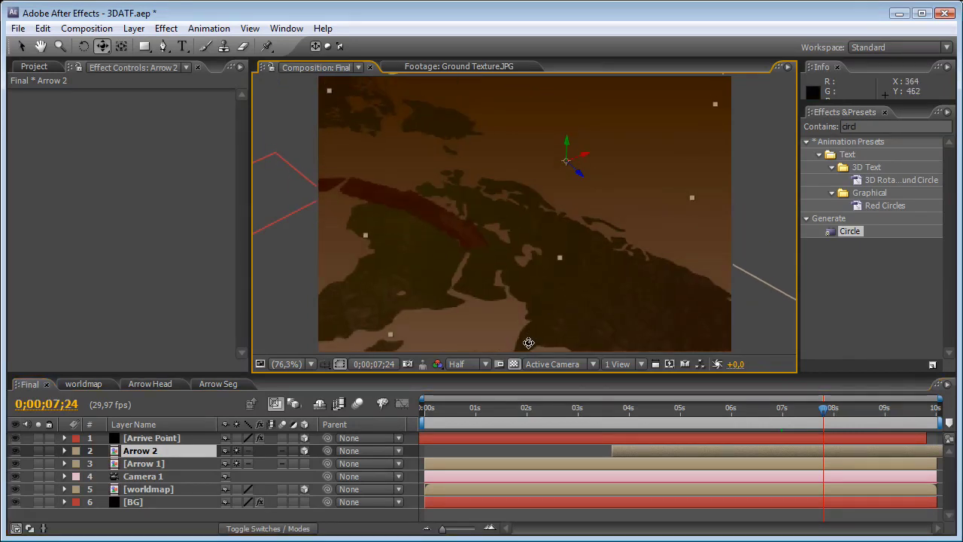
{"action": "left_click", "coordinate": [154, 438]}
{"action": "key", "text": "ctrl+d"}
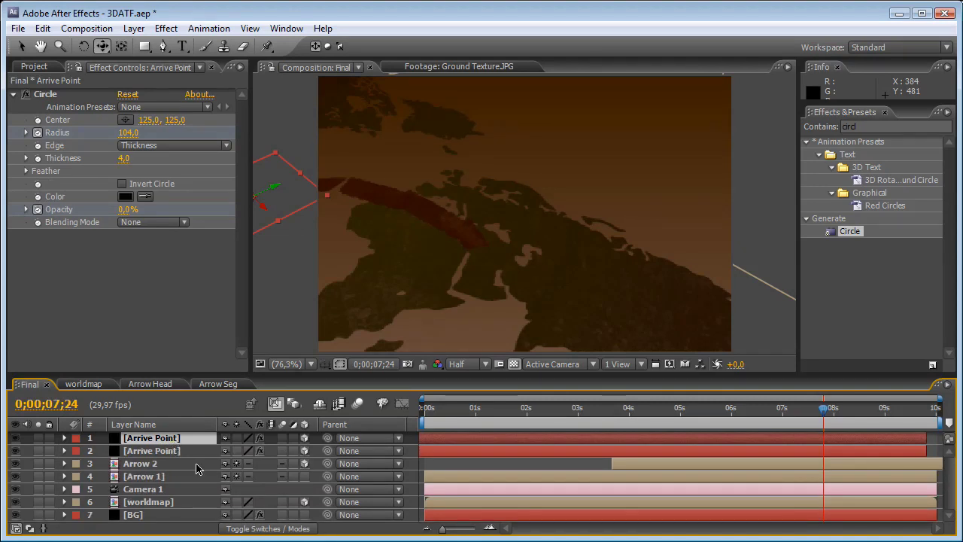
{"action": "key", "text": "Return"}
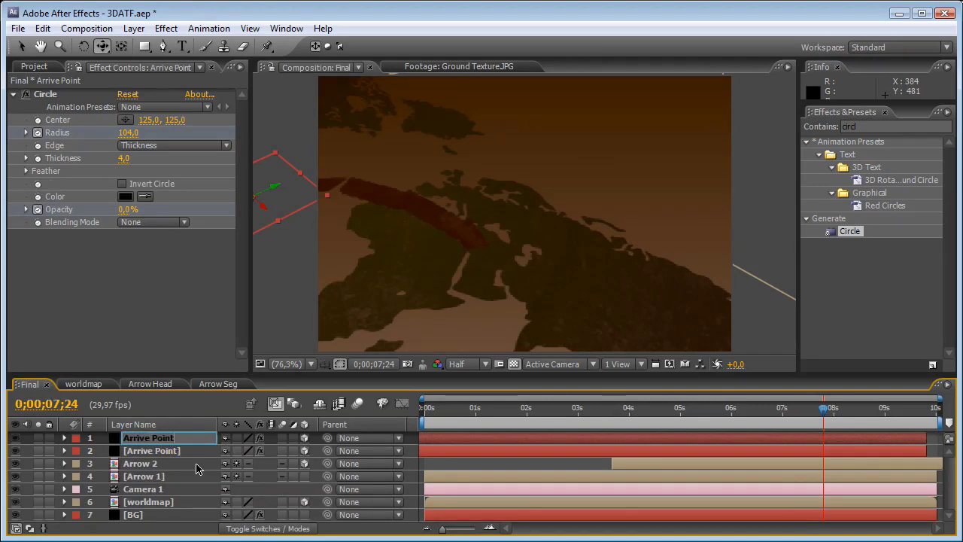
{"action": "type", "text": "2"}
{"action": "key", "text": "Return"}
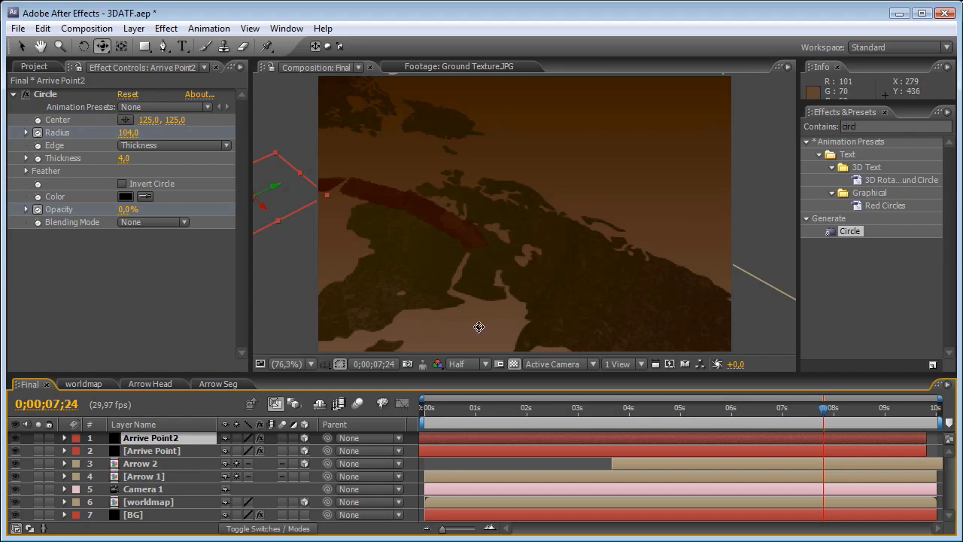
Step: In the Top view, move Arrive Point2 from South America to the head of the second arrow in northeast Africa
{"action": "left_click", "coordinate": [468, 364]}
{"action": "left_click", "coordinate": [552, 364]}
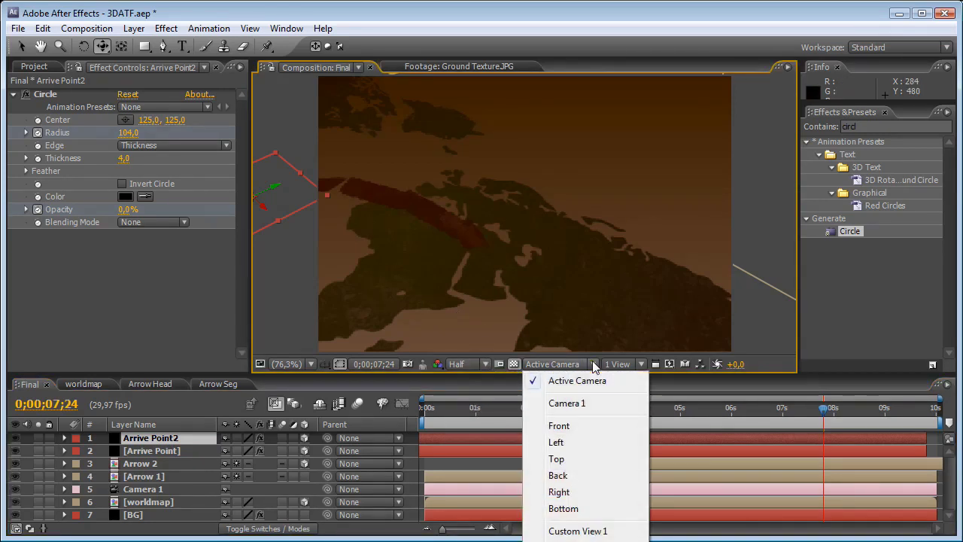
{"action": "left_click", "coordinate": [570, 461]}
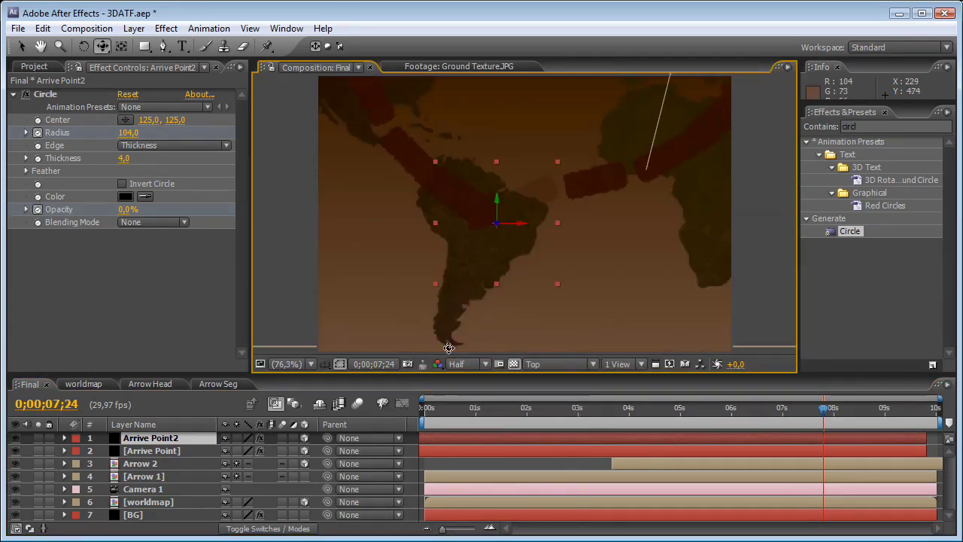
{"action": "left_click", "coordinate": [22, 48]}
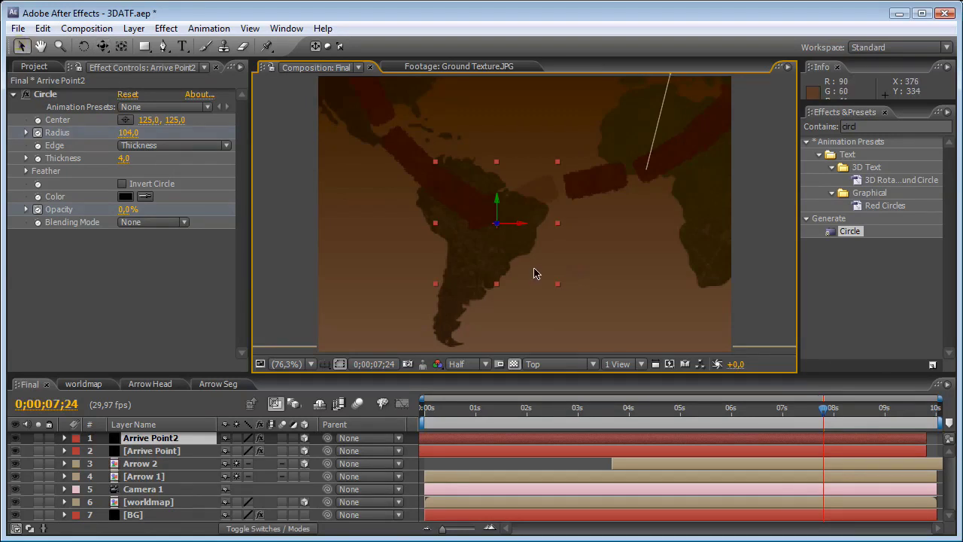
{"action": "left_click_drag", "start_coordinate": [614, 228], "coordinate": [735, 118]}
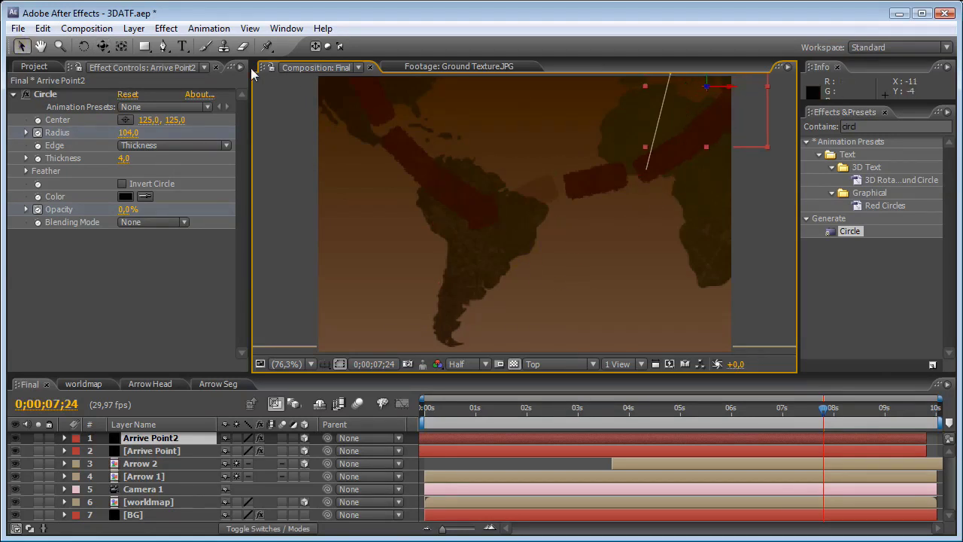
{"action": "left_click", "coordinate": [102, 47]}
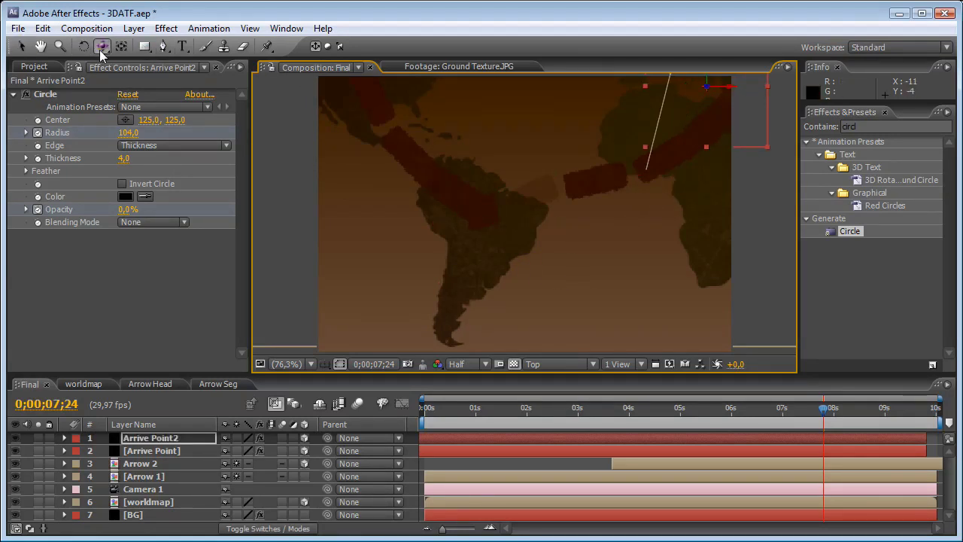
{"action": "left_click_drag", "start_coordinate": [552, 243], "coordinate": [450, 306]}
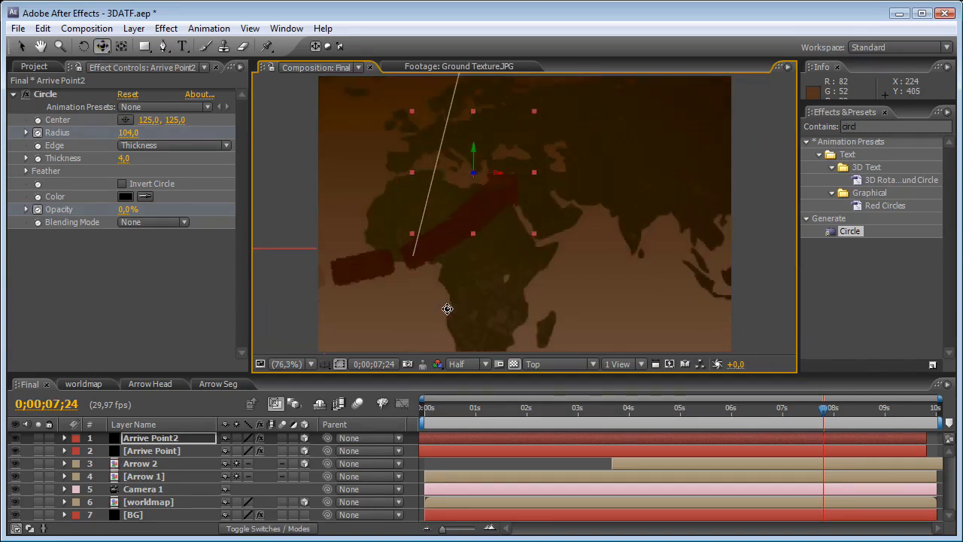
{"action": "left_click", "coordinate": [21, 47]}
{"action": "left_click_drag", "start_coordinate": [532, 170], "coordinate": [555, 153]}
Step: Delay the Arrive Point2 layer to start at about 3.4 seconds, nudge it onto the arrow tip and preview its expanding circle
{"action": "left_click_drag", "start_coordinate": [820, 410], "coordinate": [750, 412]}
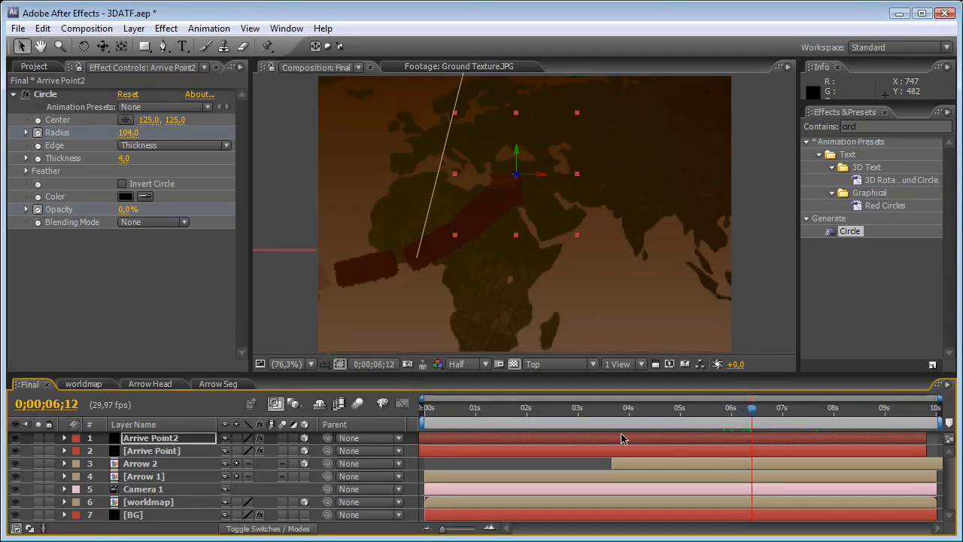
{"action": "left_click_drag", "start_coordinate": [621, 438], "coordinate": [814, 440]}
{"action": "left_click", "coordinate": [555, 210]}
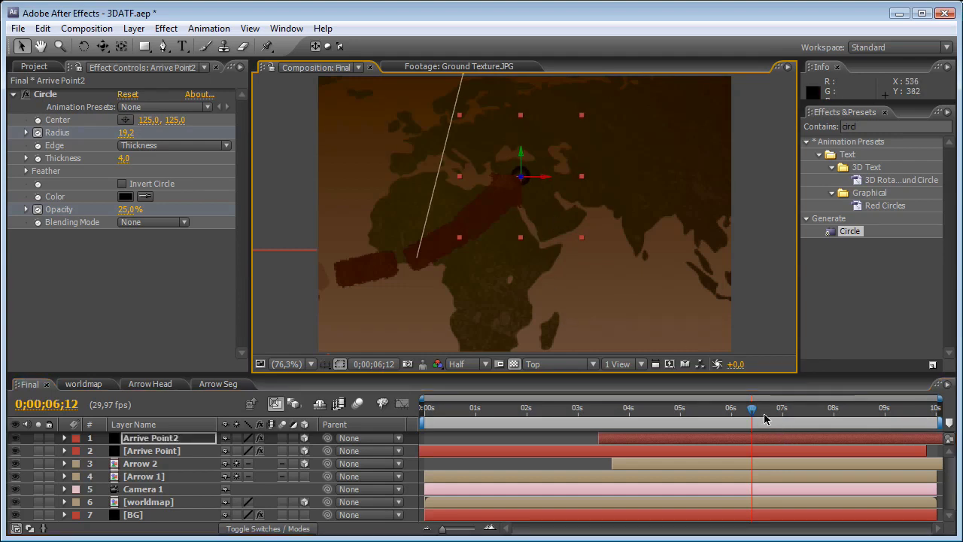
{"action": "left_click_drag", "start_coordinate": [749, 413], "coordinate": [817, 412]}
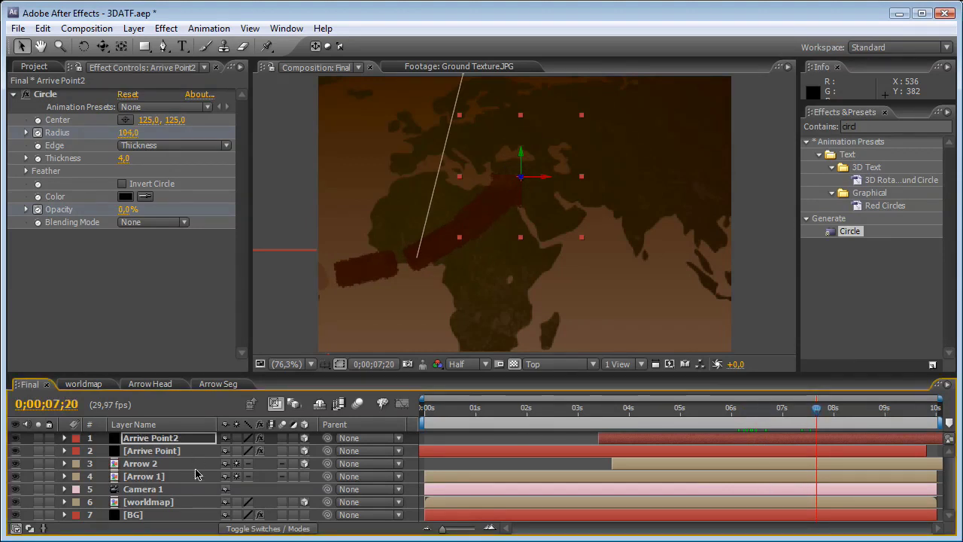
Step: Return to the Active Camera view and move the current time to 0;00;00;14
{"action": "left_click_drag", "start_coordinate": [203, 376], "coordinate": [206, 366]}
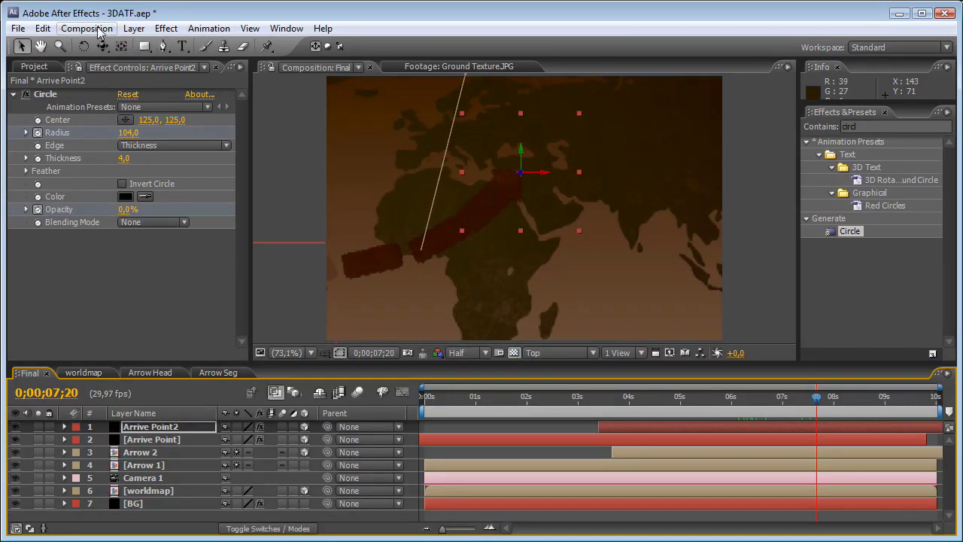
{"action": "left_click", "coordinate": [133, 28]}
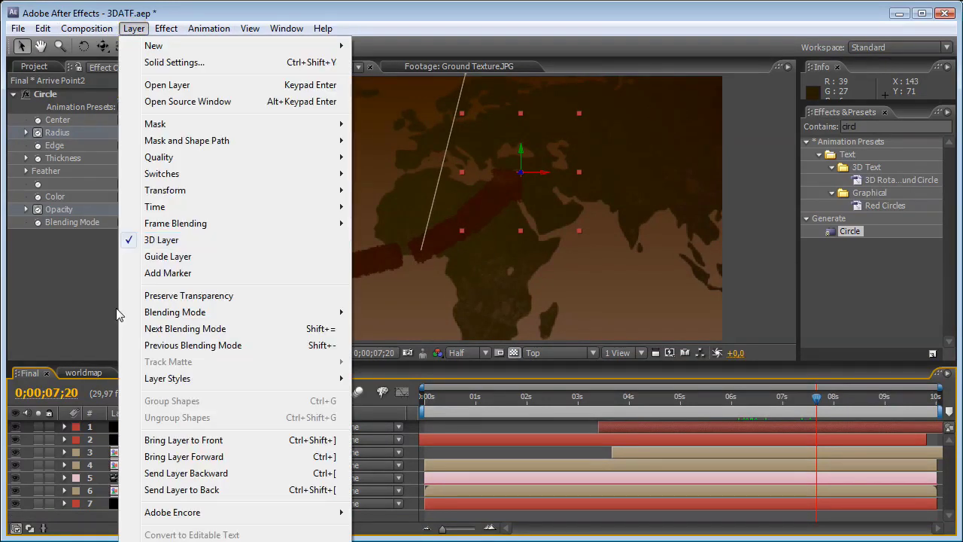
{"action": "left_click", "coordinate": [113, 310]}
{"action": "left_click", "coordinate": [558, 353]}
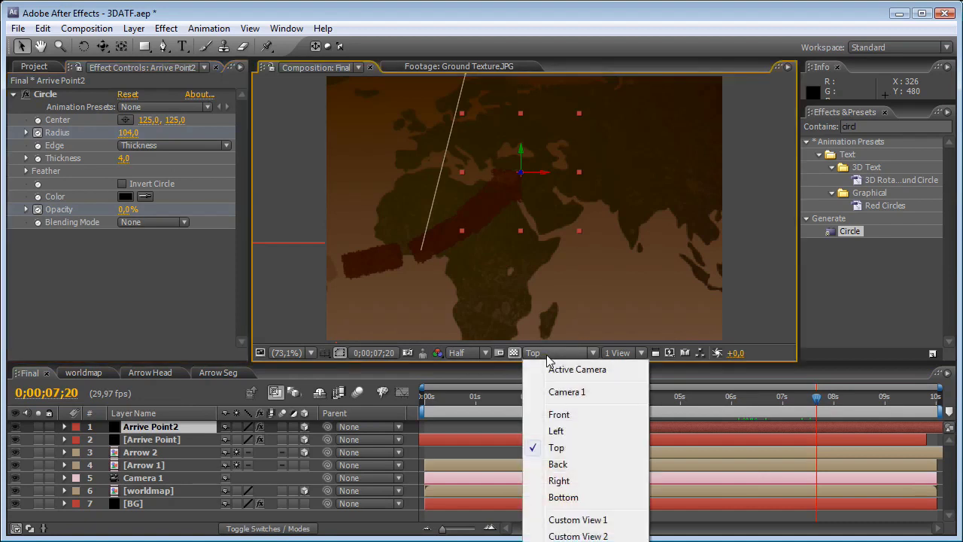
{"action": "left_click", "coordinate": [557, 370]}
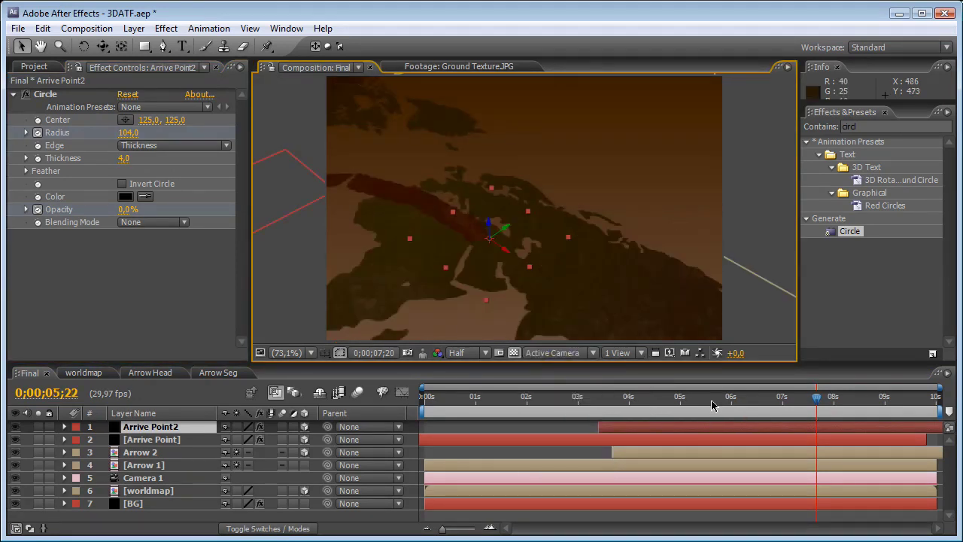
{"action": "left_click_drag", "start_coordinate": [712, 406], "coordinate": [449, 402]}
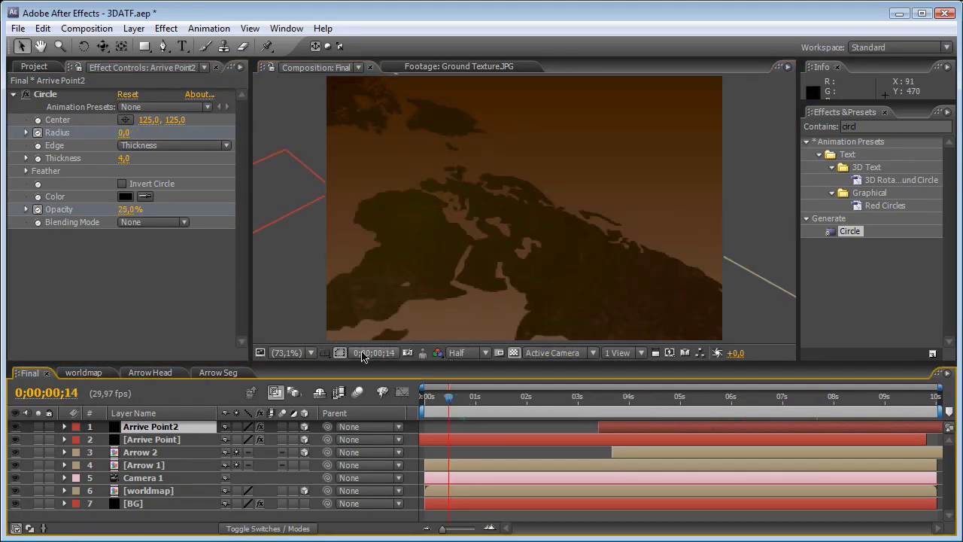
Step: Reset the transform of Camera 1
{"action": "left_click", "coordinate": [147, 479]}
{"action": "left_click", "coordinate": [65, 478]}
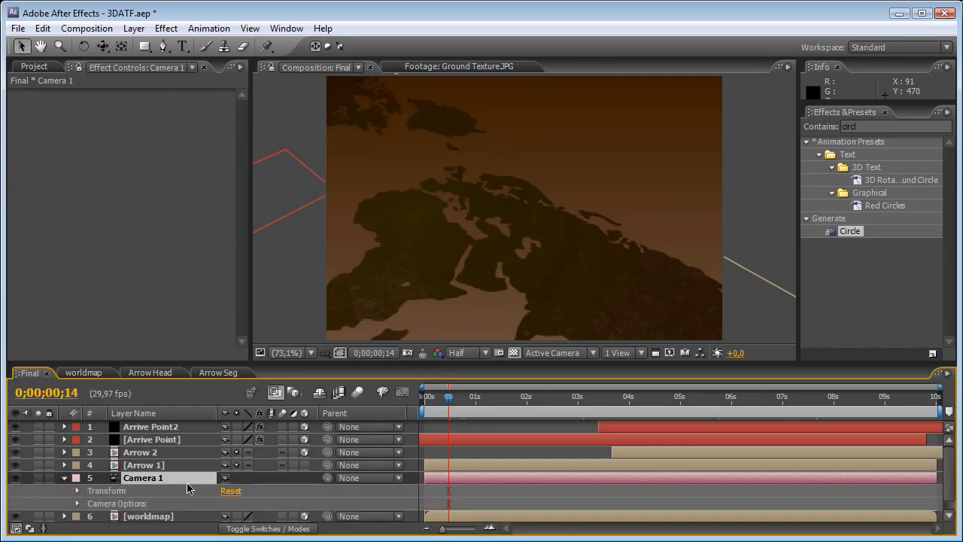
{"action": "left_click", "coordinate": [231, 491]}
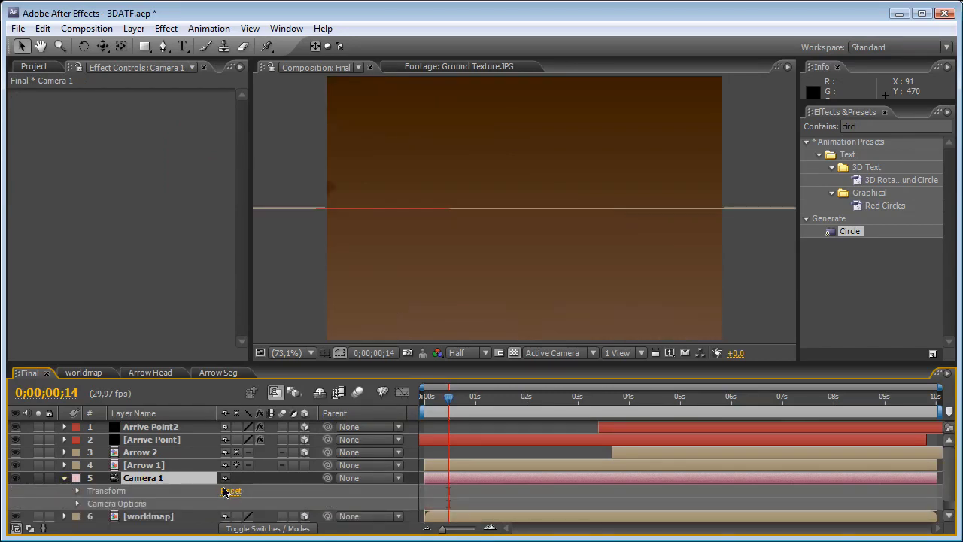
{"action": "left_click", "coordinate": [65, 478]}
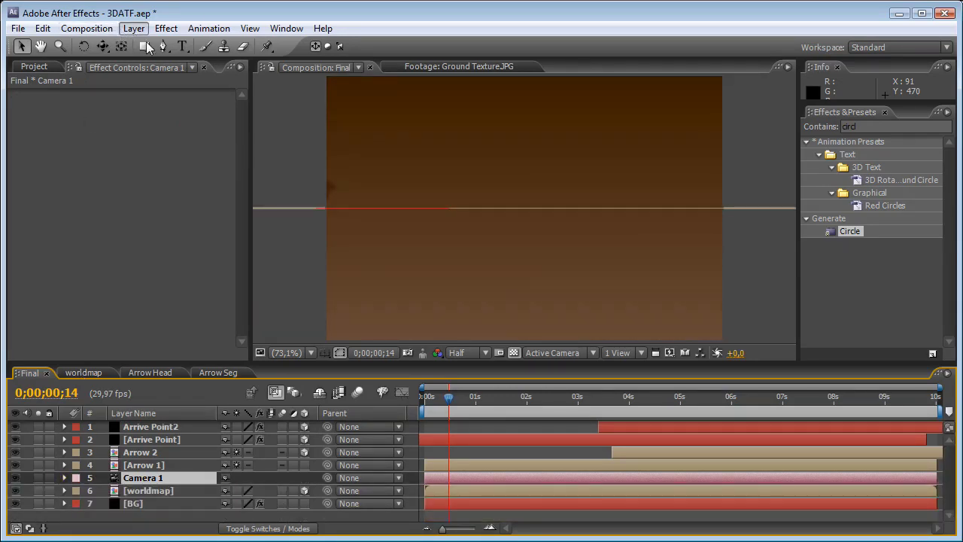
Step: Add a null object named Cam Controller and make it a 3D layer
{"action": "left_click", "coordinate": [134, 29]}
{"action": "mouse_move", "coordinate": [152, 47]}
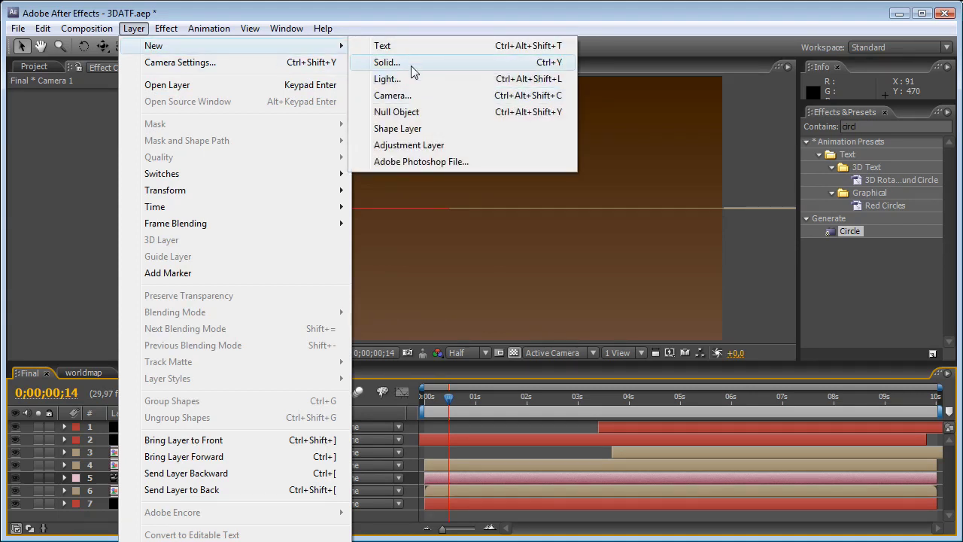
{"action": "left_click", "coordinate": [397, 113]}
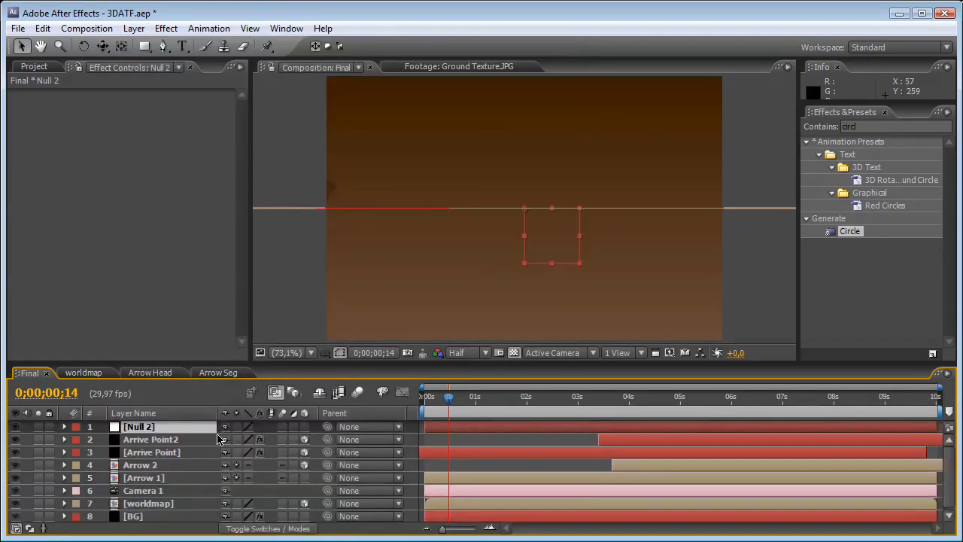
{"action": "key", "text": "Return"}
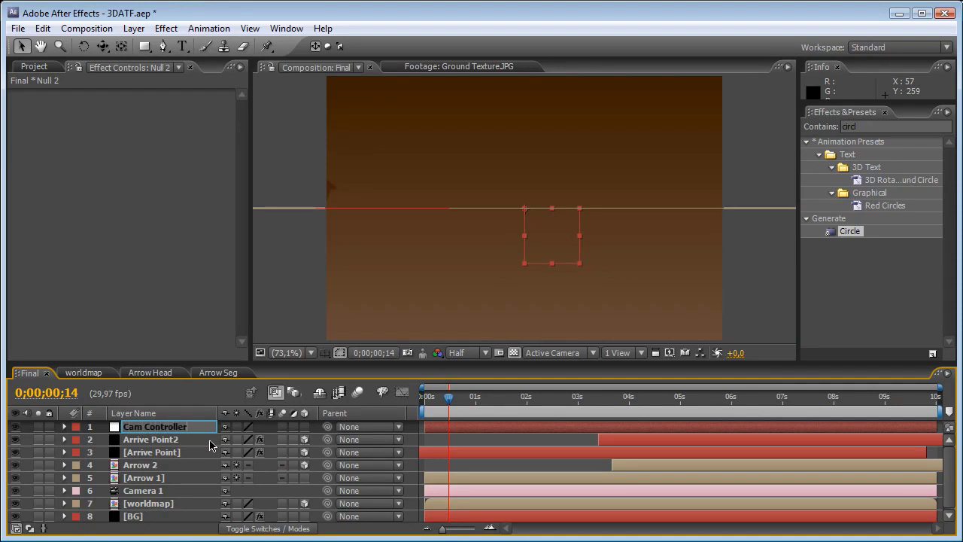
{"action": "key", "text": "Return"}
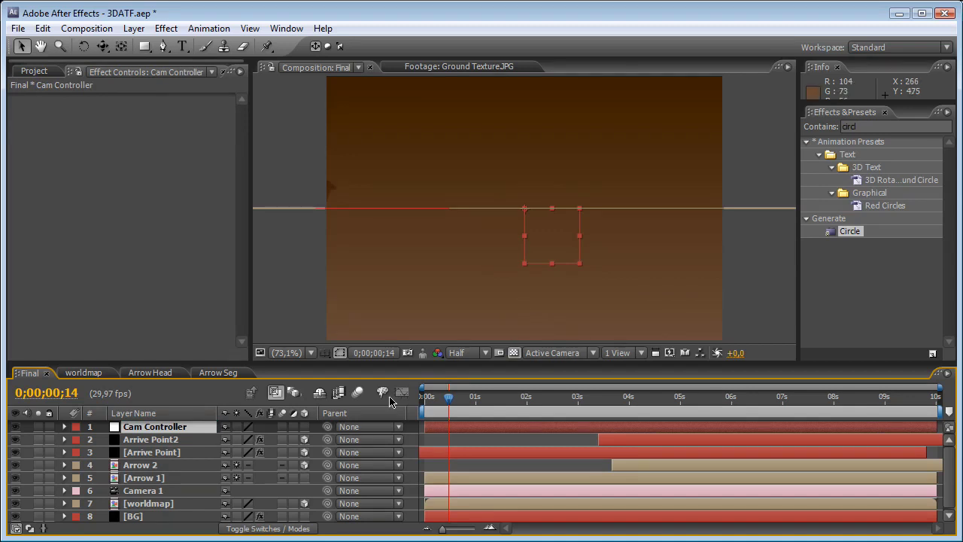
{"action": "key", "text": "F2"}
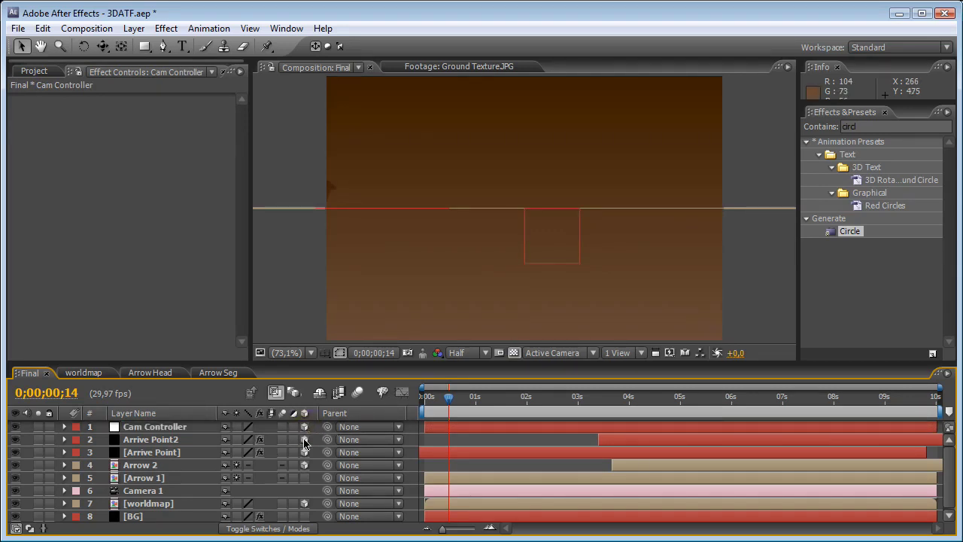
Step: Place Camera 1 directly below Cam Controller in the layer stack and parent the camera to it
{"action": "left_click_drag", "start_coordinate": [152, 498], "coordinate": [165, 439]}
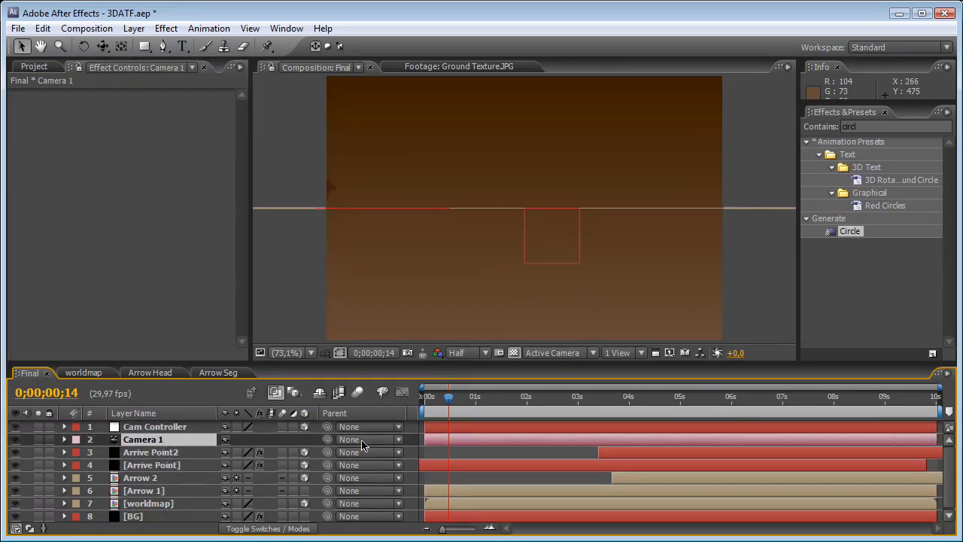
{"action": "left_click_drag", "start_coordinate": [326, 439], "coordinate": [171, 430]}
{"action": "left_click", "coordinate": [171, 429]}
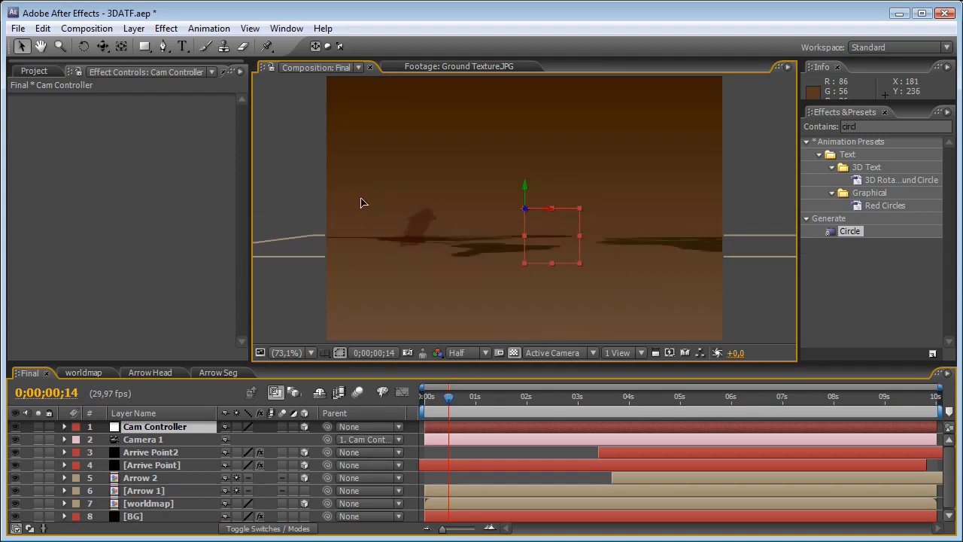
Step: Set the current time to 0;00;00;23 and rotate Cam Controller so the camera looks down on the map
{"action": "left_click_drag", "start_coordinate": [449, 397], "coordinate": [463, 412]}
{"action": "left_click", "coordinate": [408, 401]}
{"action": "left_click", "coordinate": [85, 46]}
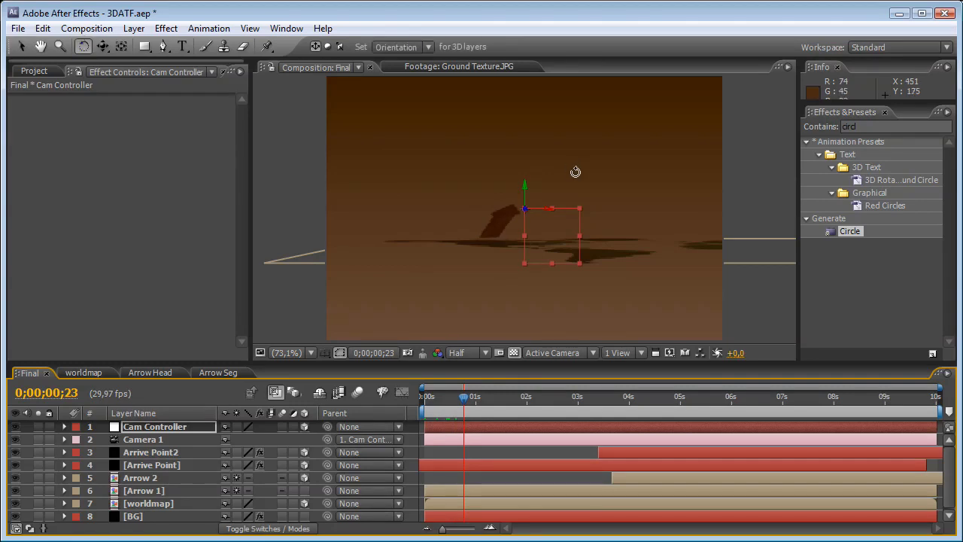
{"action": "mouse_move", "coordinate": [540, 205]}
{"action": "left_mouse_down"}
{"action": "mouse_move", "coordinate": [522, 155]}
{"action": "mouse_move", "coordinate": [512, 323]}
{"action": "mouse_move", "coordinate": [466, 532]}
{"action": "mouse_move", "coordinate": [526, 211]}
{"action": "mouse_move", "coordinate": [552, 218]}
{"action": "mouse_move", "coordinate": [507, 208]}
{"action": "mouse_move", "coordinate": [546, 188]}
{"action": "mouse_move", "coordinate": [546, 198]}
{"action": "mouse_move", "coordinate": [542, 189]}
{"action": "mouse_move", "coordinate": [525, 200]}
{"action": "mouse_move", "coordinate": [526, 188]}
{"action": "mouse_move", "coordinate": [559, 200]}
{"action": "mouse_move", "coordinate": [535, 202]}
{"action": "left_mouse_up"}
Step: Move and rotate Cam Controller to position -72.1, 477.6, 673.8 and orientation 334°, 0°, 0°, framing North America
{"action": "key", "text": "v"}
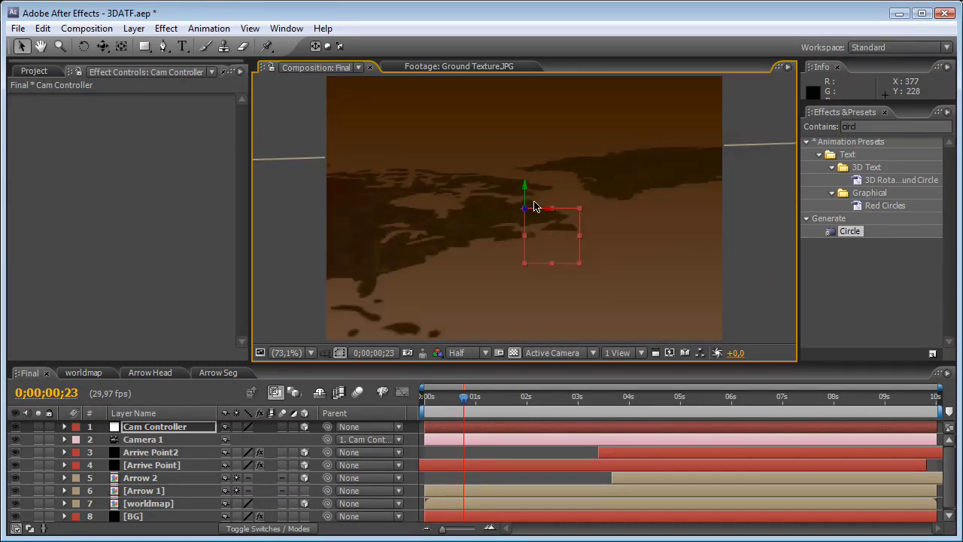
{"action": "left_click_drag", "start_coordinate": [532, 203], "coordinate": [528, 197]}
{"action": "key", "text": "w"}
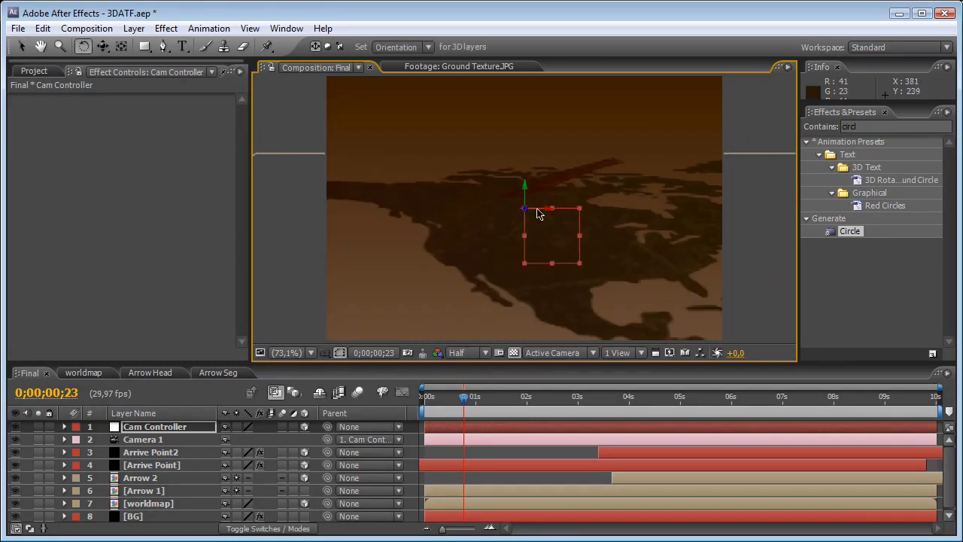
{"action": "left_click", "coordinate": [540, 208]}
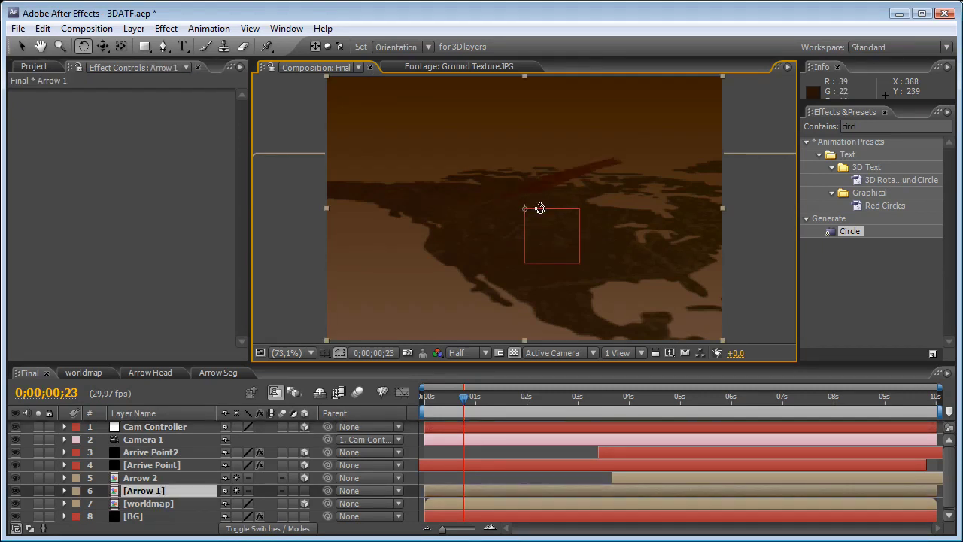
{"action": "left_click", "coordinate": [151, 428]}
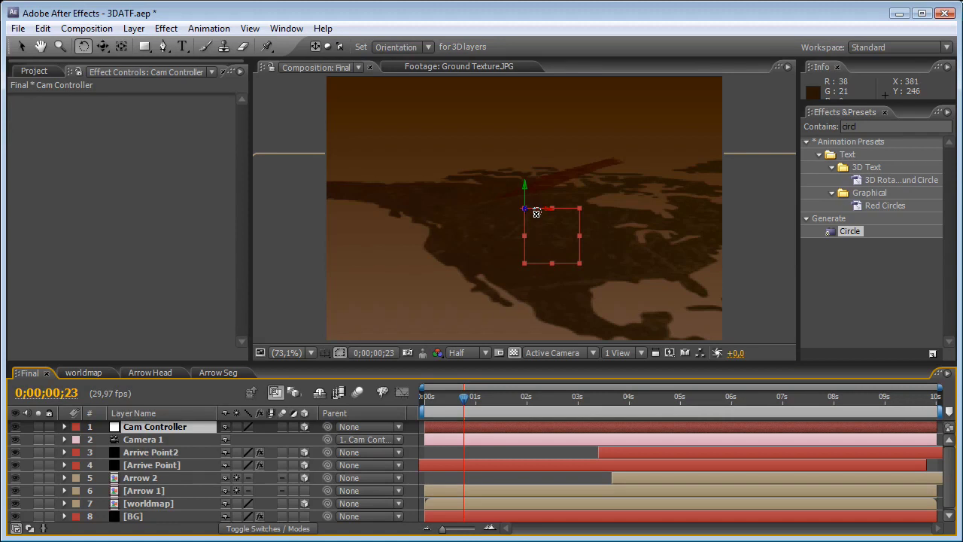
{"action": "left_click_drag", "start_coordinate": [536, 214], "coordinate": [527, 200]}
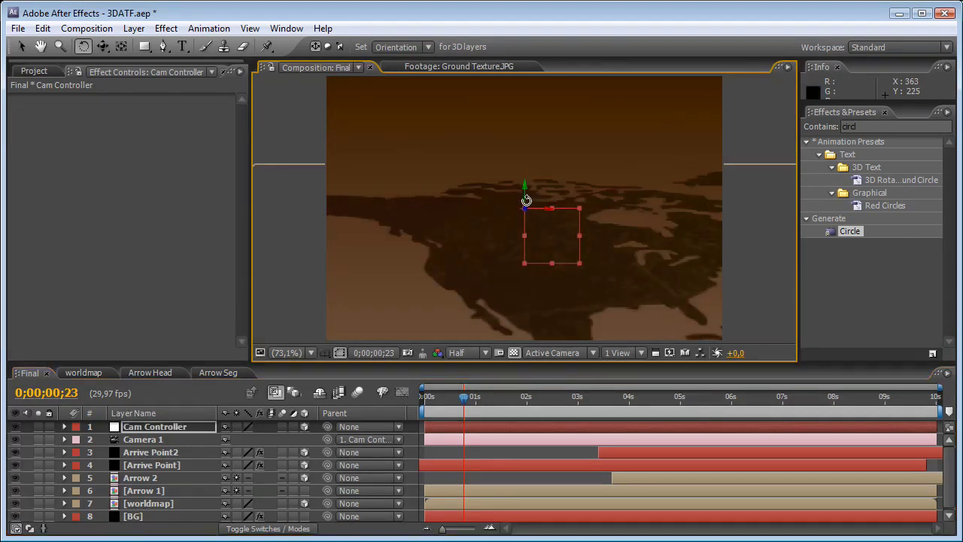
{"action": "left_click", "coordinate": [526, 200]}
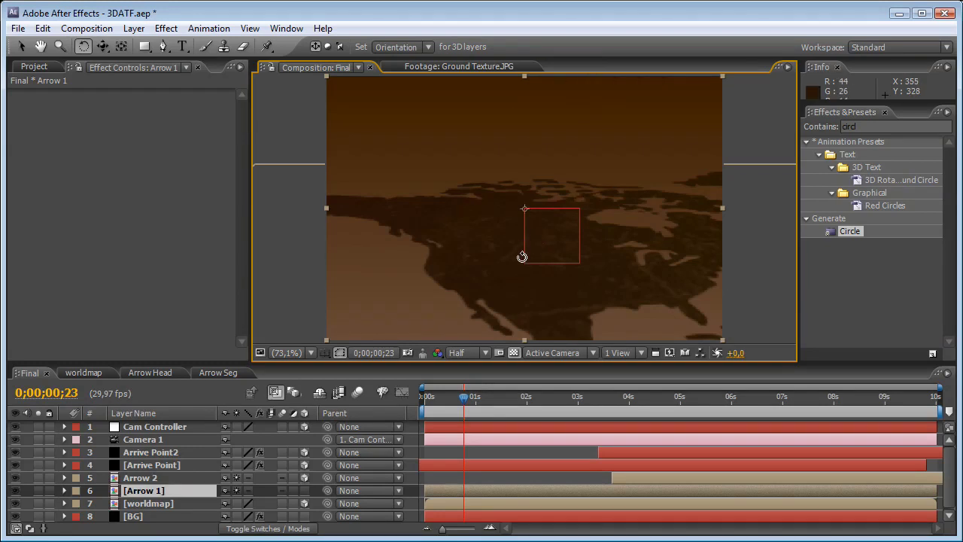
Step: Add Position and Orientation keyframes to Cam Controller at 0;00;01;03
{"action": "left_click_drag", "start_coordinate": [456, 405], "coordinate": [441, 407]}
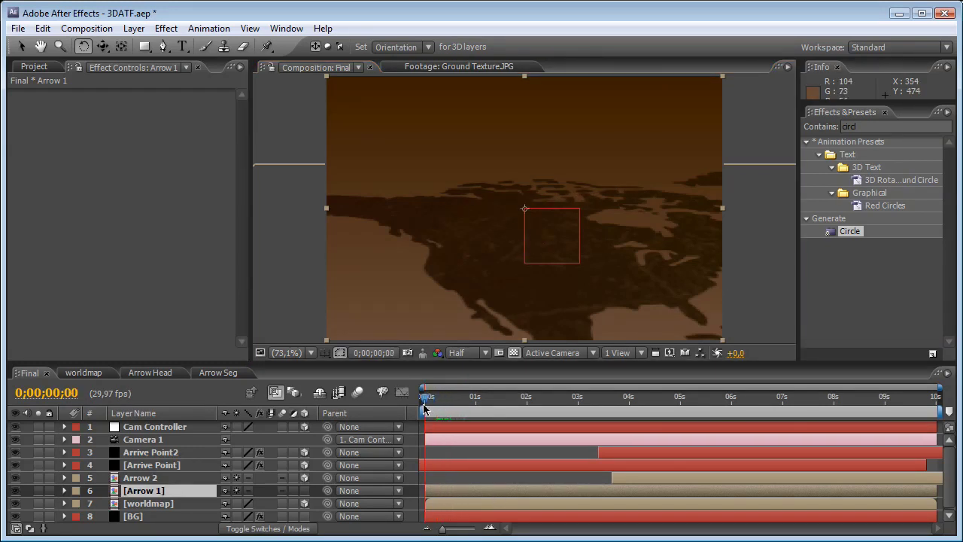
{"action": "left_click", "coordinate": [476, 399]}
{"action": "left_click", "coordinate": [161, 428]}
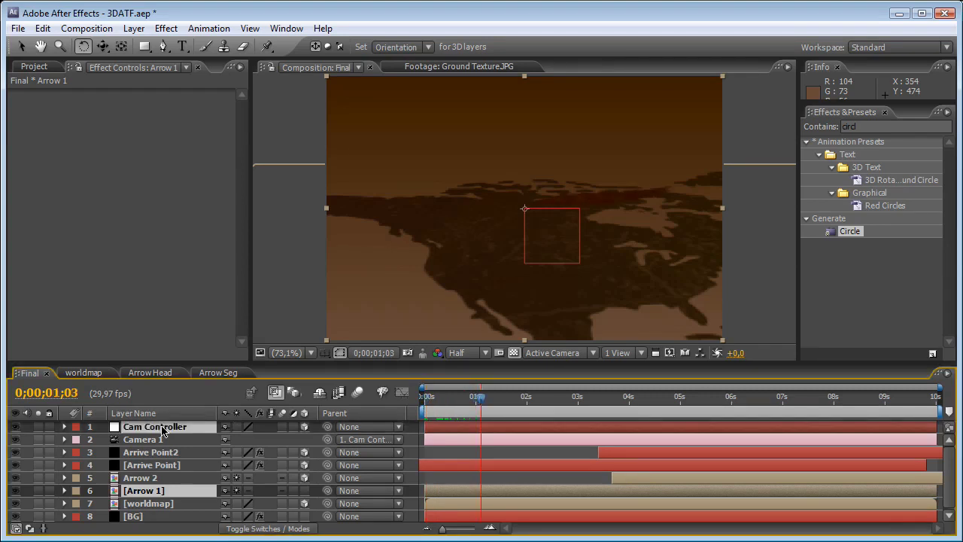
{"action": "key", "text": "p"}
{"action": "key", "text": "shift+r"}
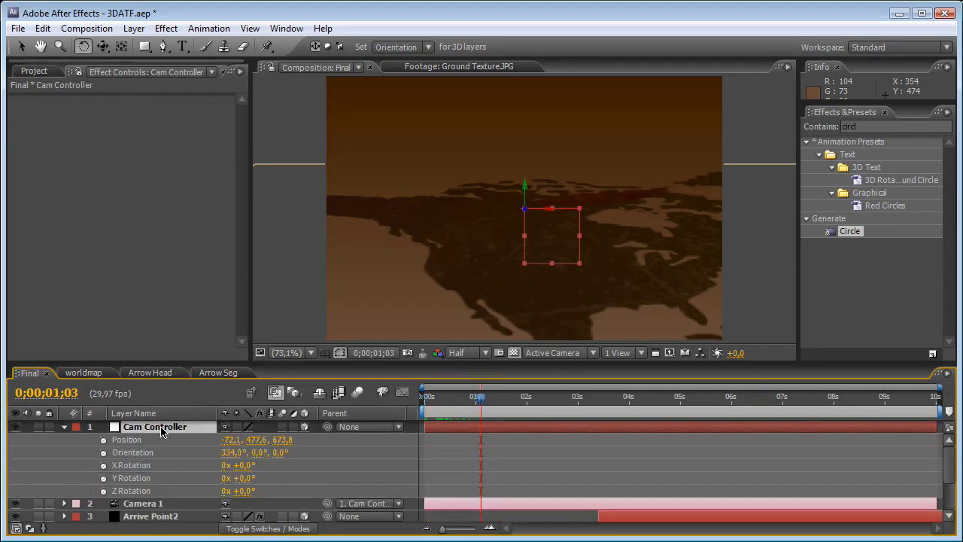
{"action": "left_click", "coordinate": [103, 440]}
{"action": "left_click", "coordinate": [104, 452]}
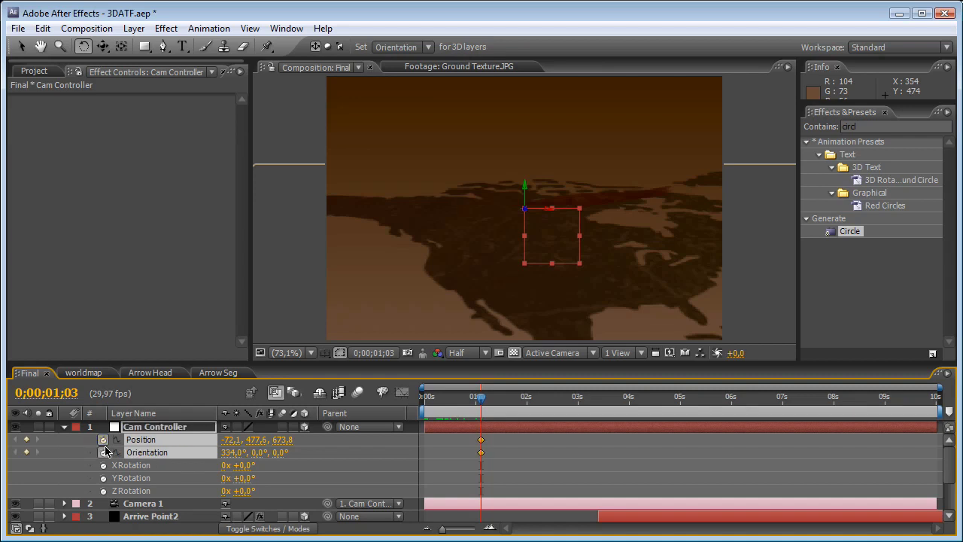
Step: At 0;00;03;20, keyframe Cam Controller at position -96.3, 354.9, 31.9 and orientation 313.8°, 309.5°, 321.7°, framing the arrow's landing on South America
{"action": "left_click_drag", "start_coordinate": [478, 422], "coordinate": [613, 411]}
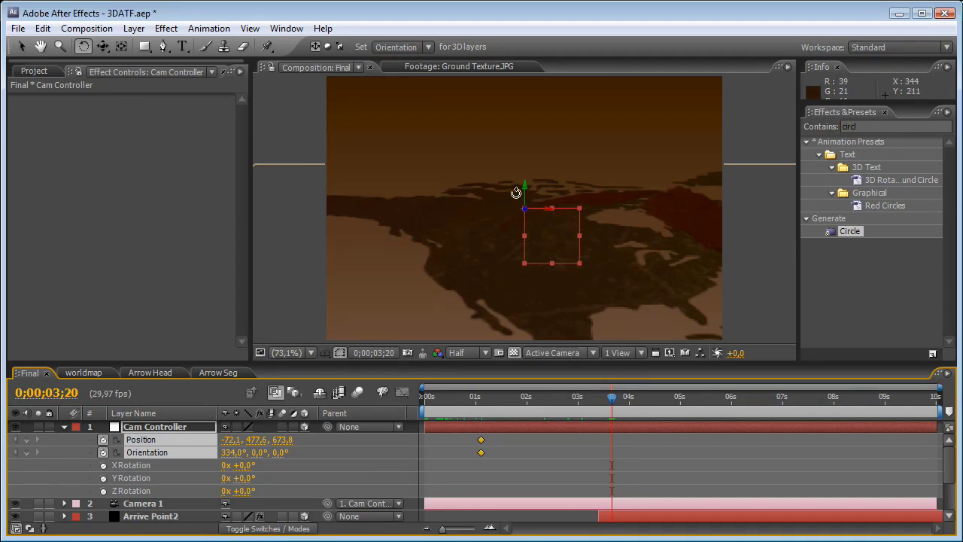
{"action": "key", "text": "v"}
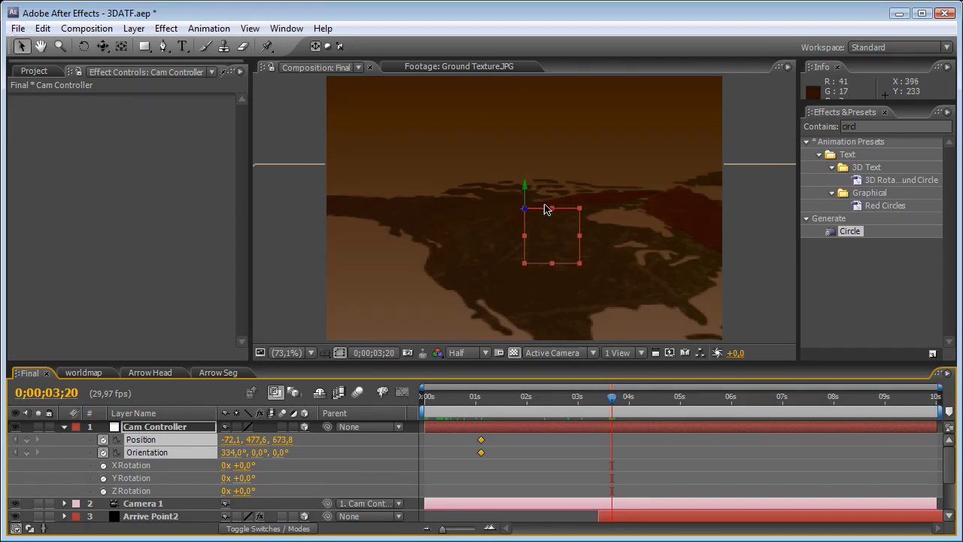
{"action": "left_click_drag", "start_coordinate": [529, 212], "coordinate": [570, 228]}
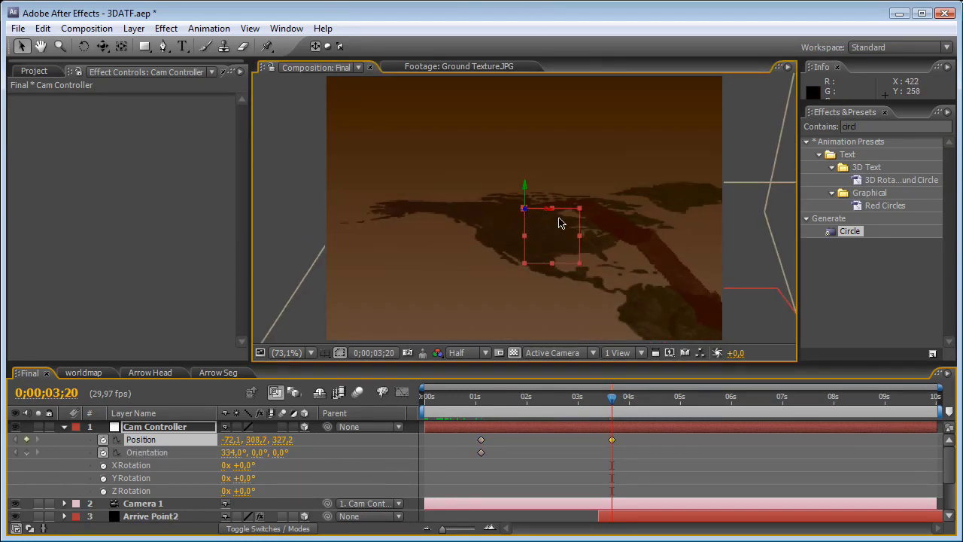
{"action": "left_click_drag", "start_coordinate": [638, 208], "coordinate": [638, 209]}
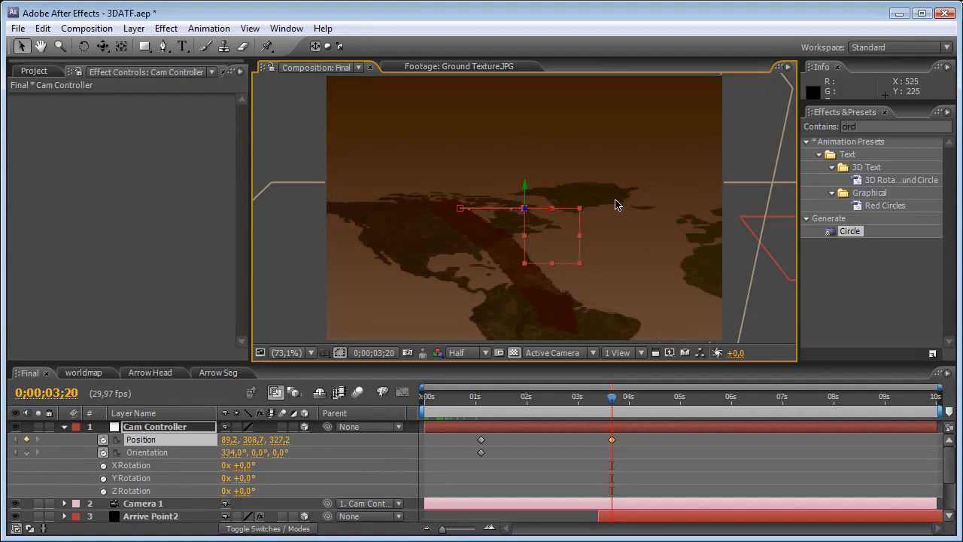
{"action": "left_click_drag", "start_coordinate": [540, 241], "coordinate": [565, 255]}
{"action": "left_click_drag", "start_coordinate": [541, 213], "coordinate": [371, 211]}
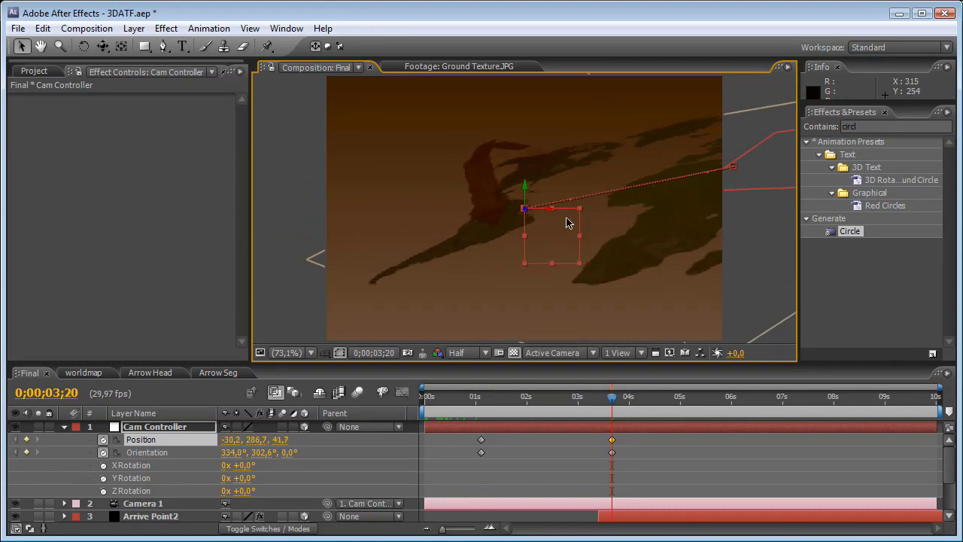
{"action": "left_click_drag", "start_coordinate": [524, 208], "coordinate": [596, 309]}
{"action": "key", "text": "w"}
{"action": "left_click", "coordinate": [21, 46]}
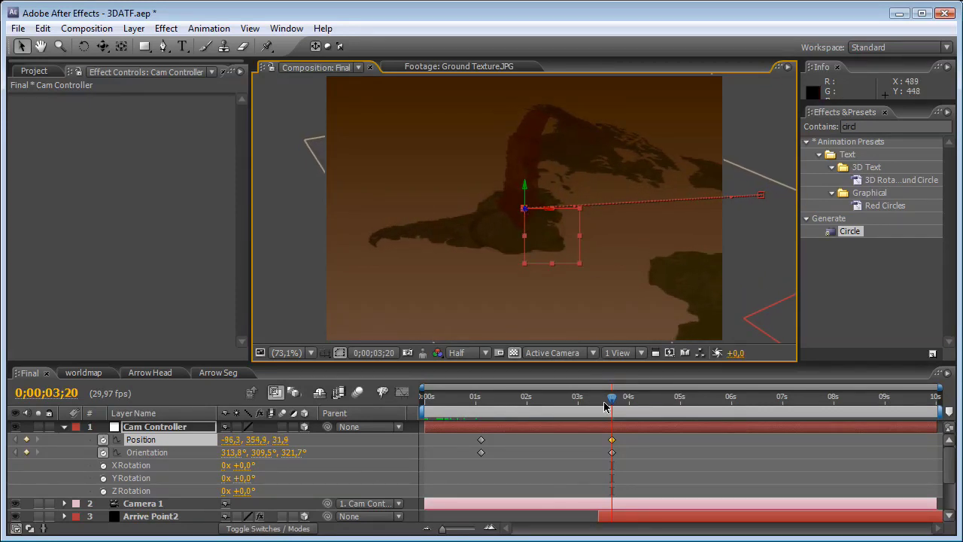
Step: Shift Cam Controller's second Position and Orientation keyframes earlier, to just after the 3-second mark, with the current time at 0;00;03;29
{"action": "left_click_drag", "start_coordinate": [604, 406], "coordinate": [629, 406]}
{"action": "left_click", "coordinate": [612, 452], "text": "shift"}
{"action": "left_click", "coordinate": [318, 303]}
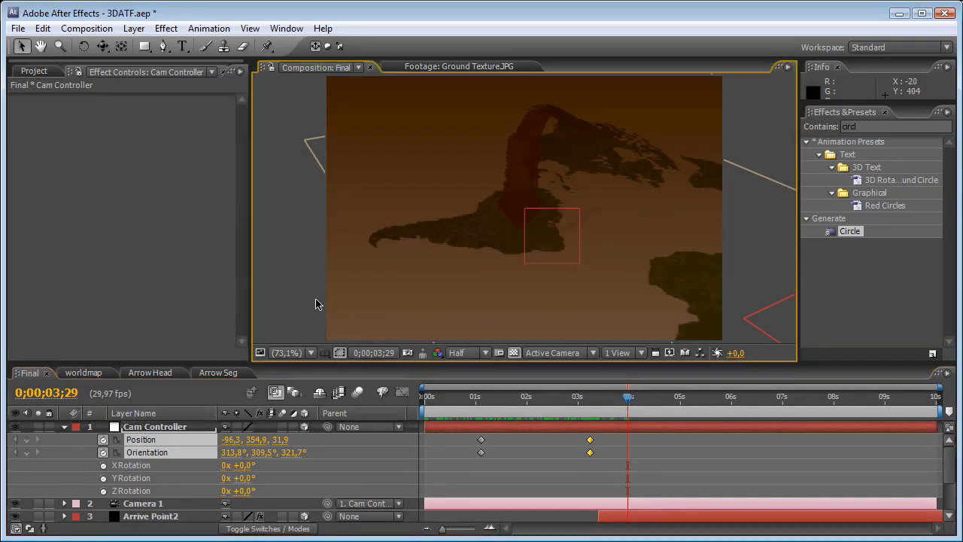
Step: Collapse the Arrow Segments folder in the project and the Cam Controller layer's properties
{"action": "left_click", "coordinate": [33, 70]}
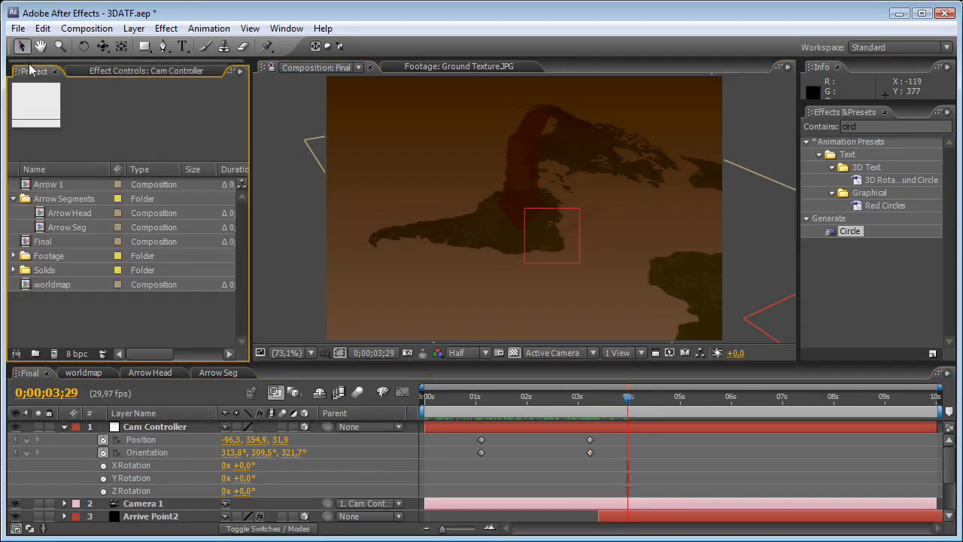
{"action": "left_click", "coordinate": [13, 199]}
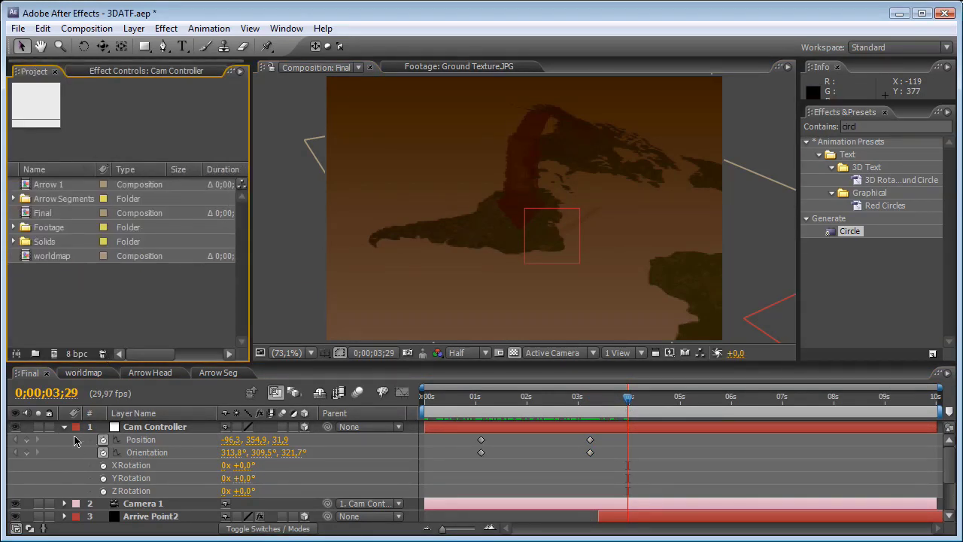
{"action": "left_click", "coordinate": [65, 428]}
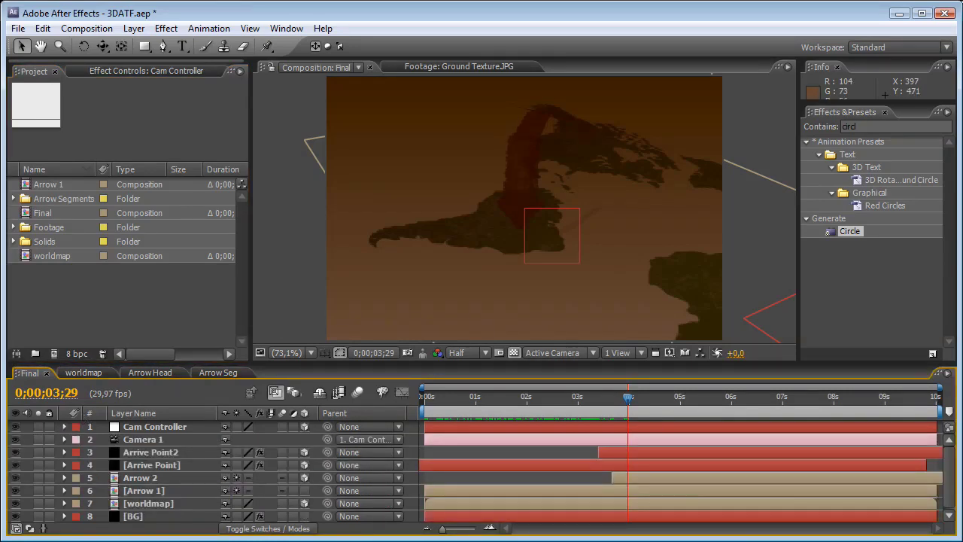